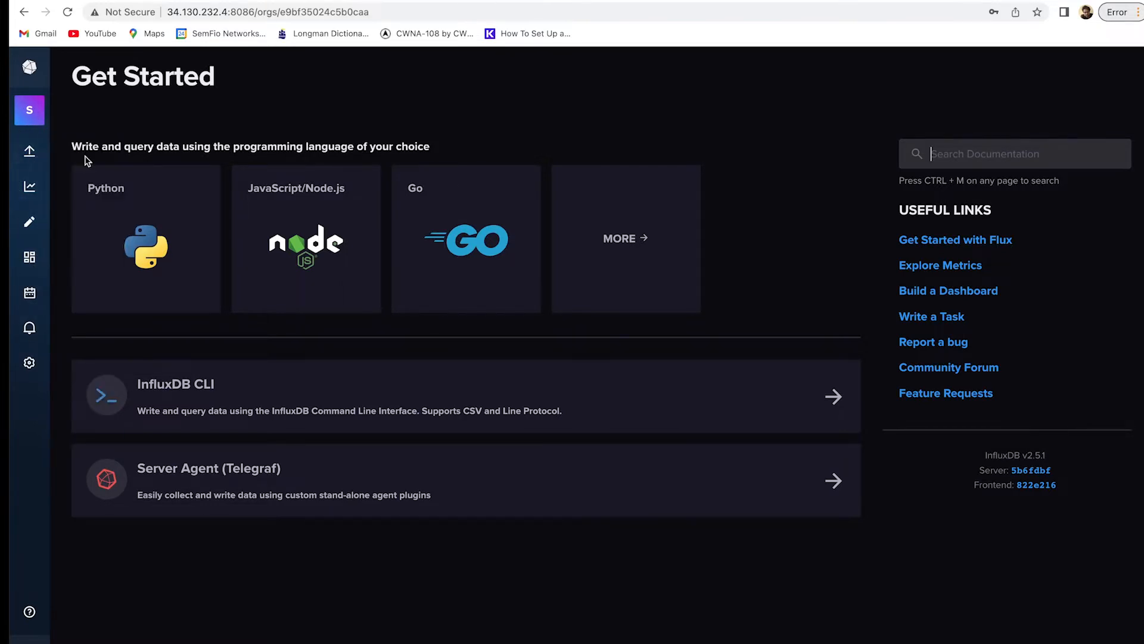
Open the Python client library guide from the Load Data sources page.
left_click(65, 158)
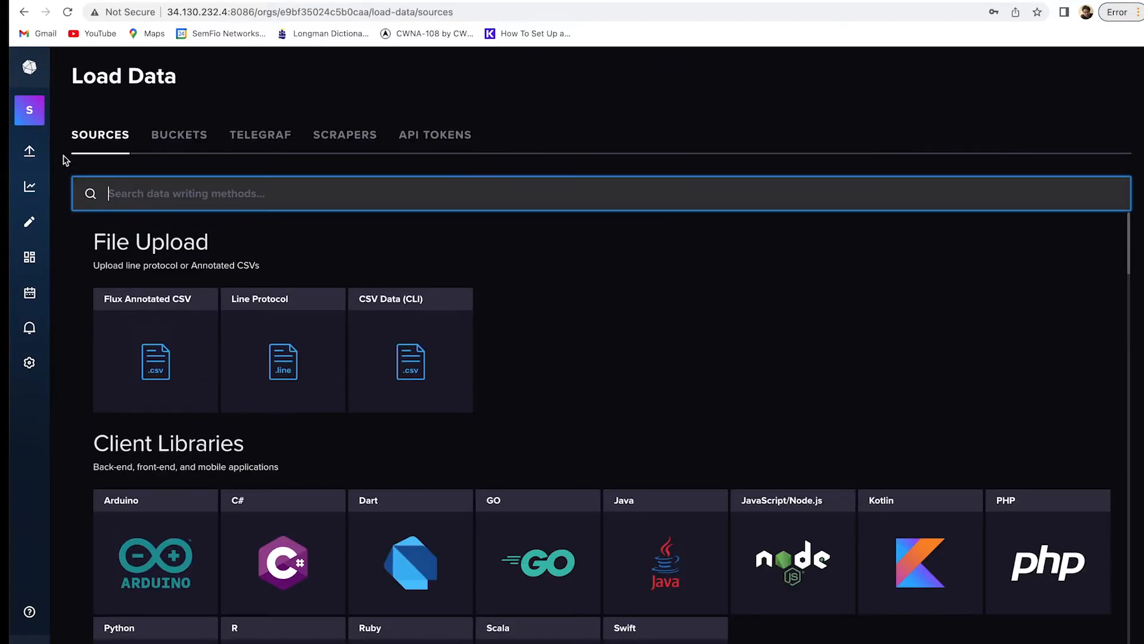
scroll(349, 395, "down", 2)
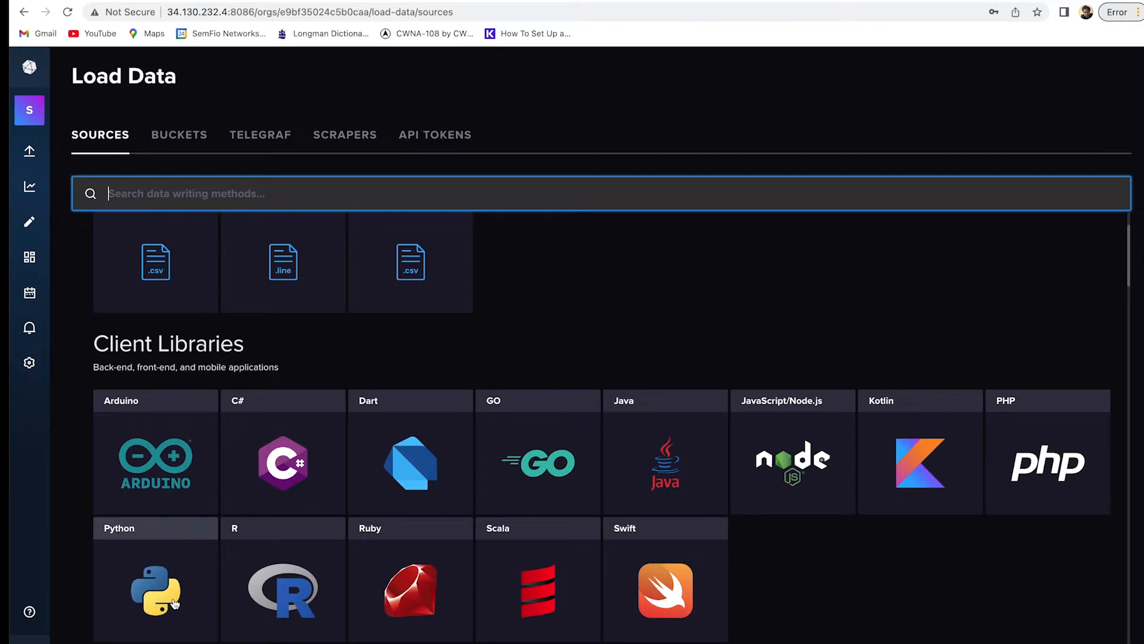
left_click(156, 590)
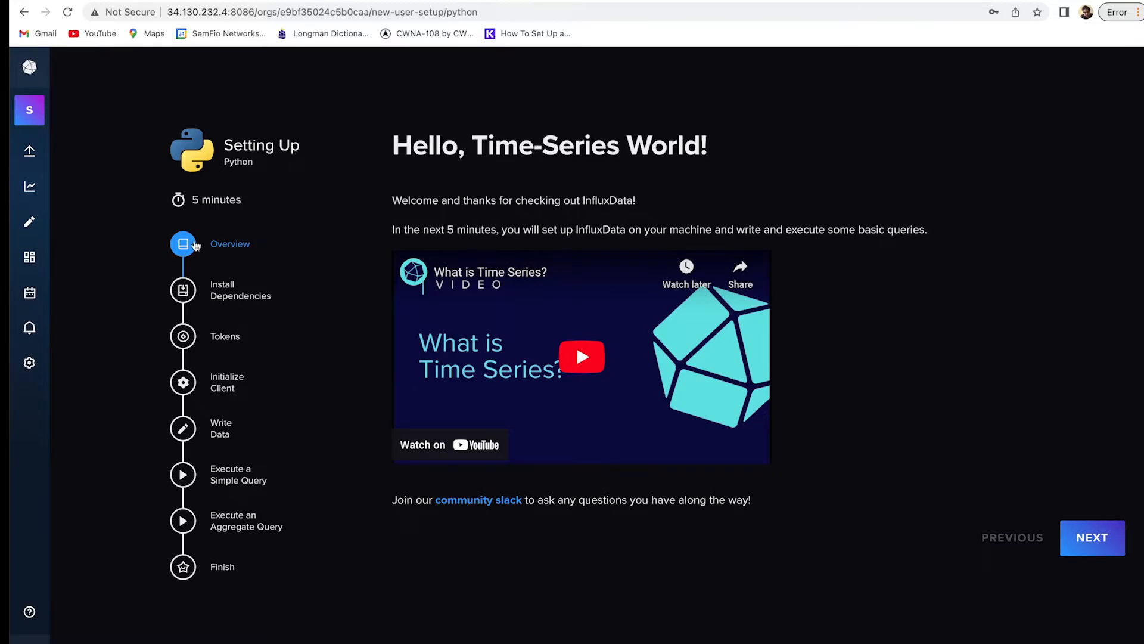
Step through the Python guide to Execute a Simple Query, creating an all-access API token.
left_click(185, 290)
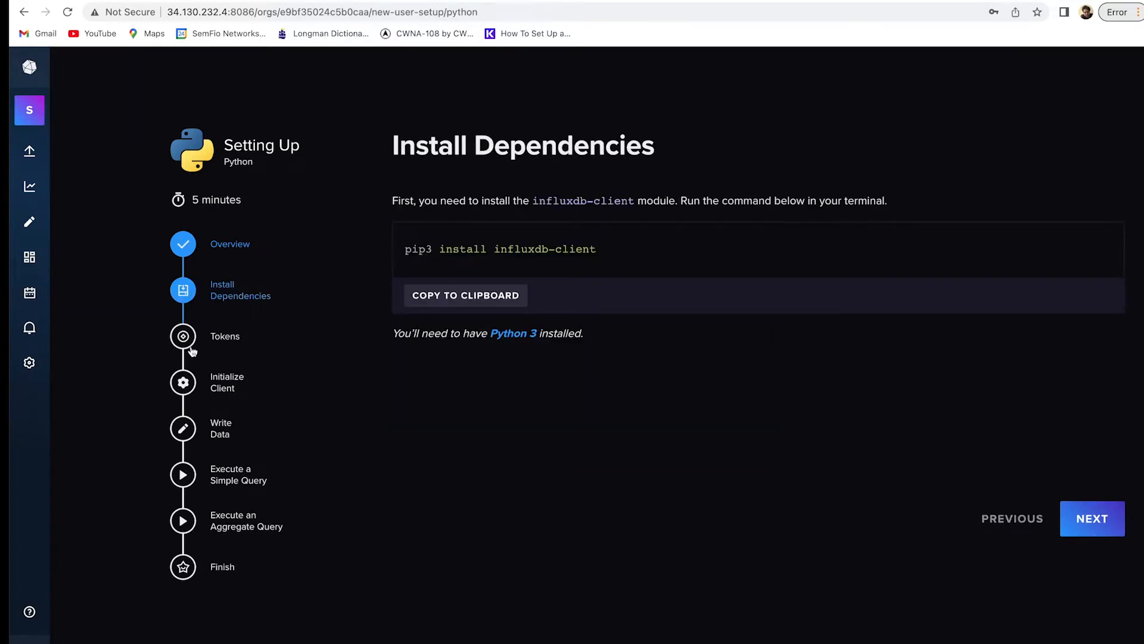
left_click(190, 345)
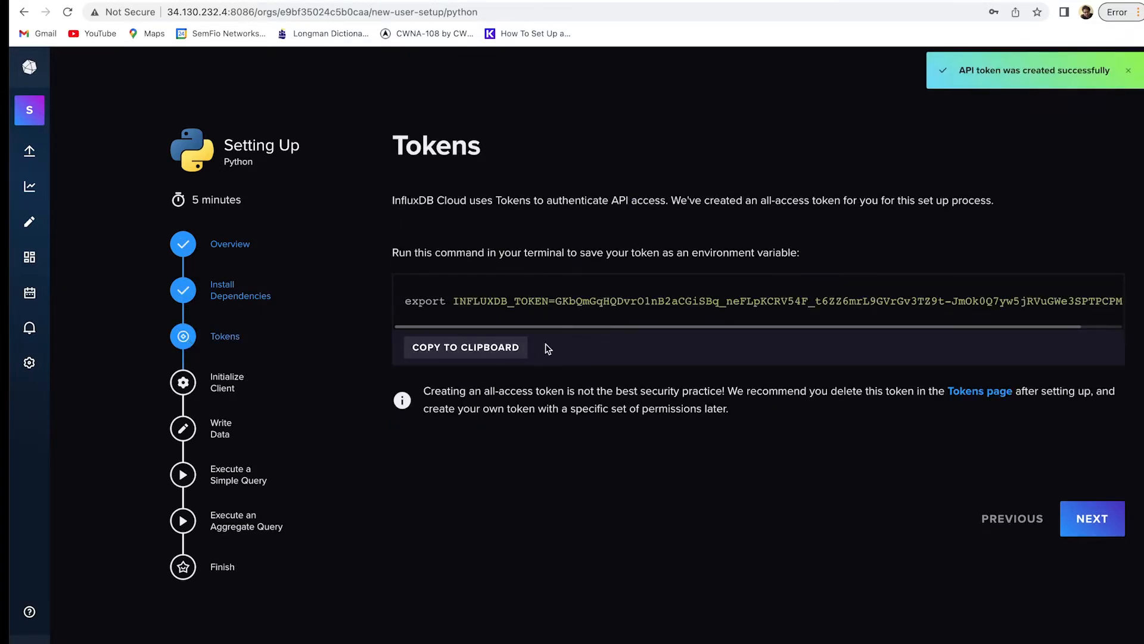
left_click(185, 391)
left_click(188, 440)
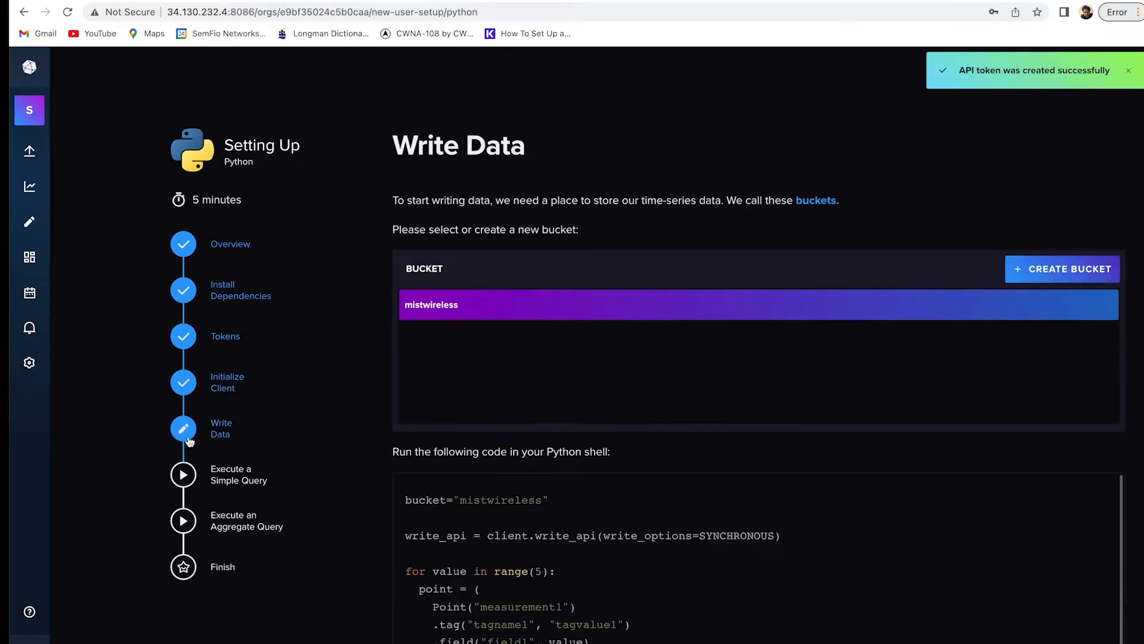
left_click(188, 474)
scroll(634, 461, "down", 2)
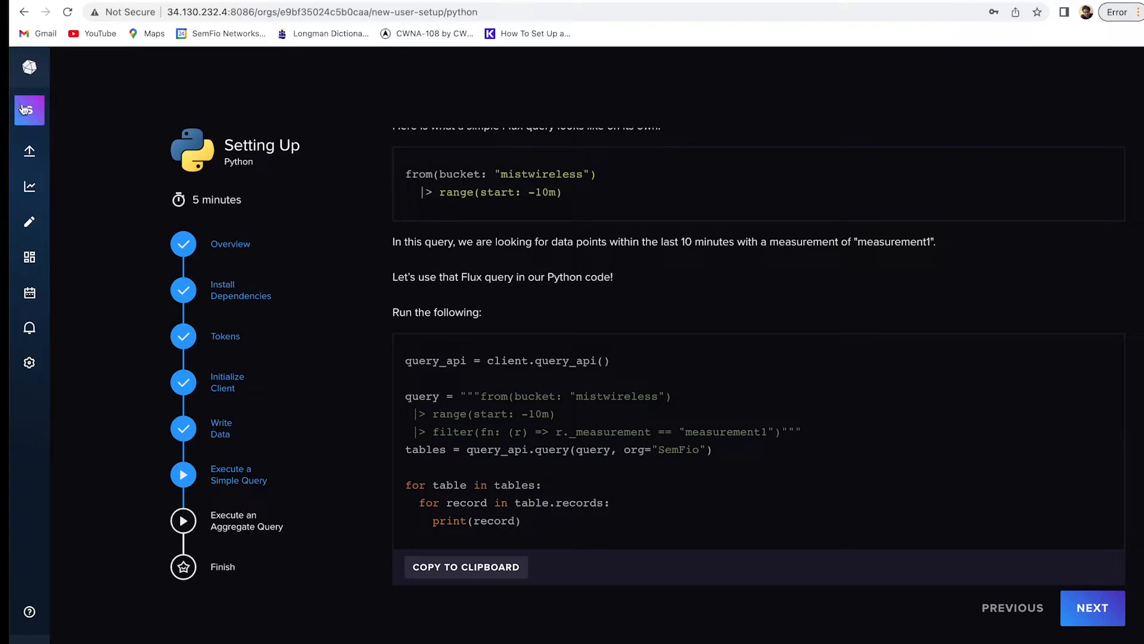
Return to Load Data > Sources and browse the plugin grid, then scroll back to the top.
mouse_move(30, 151)
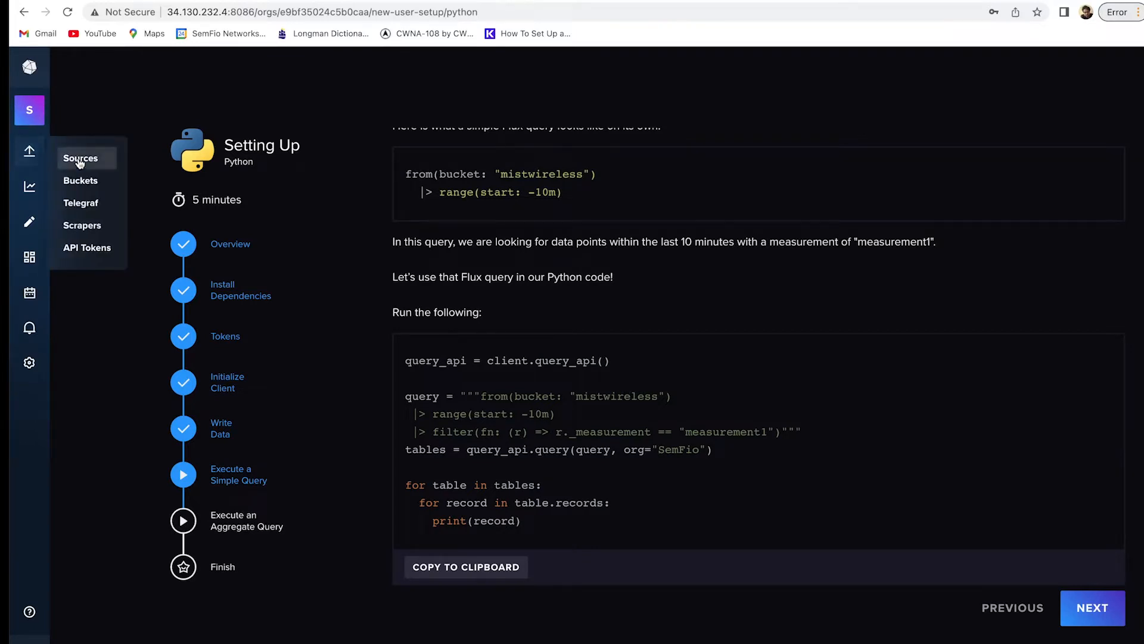
left_click(76, 157)
scroll(555, 373, "down", 3)
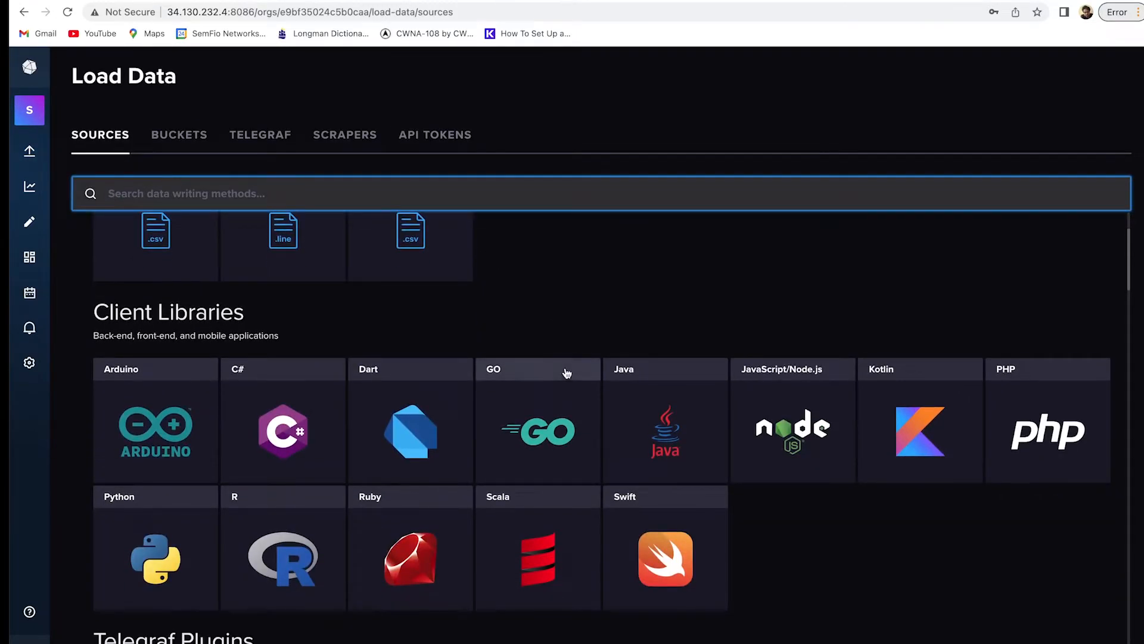
scroll(567, 373, "down", 2)
scroll(571, 373, "down", 12)
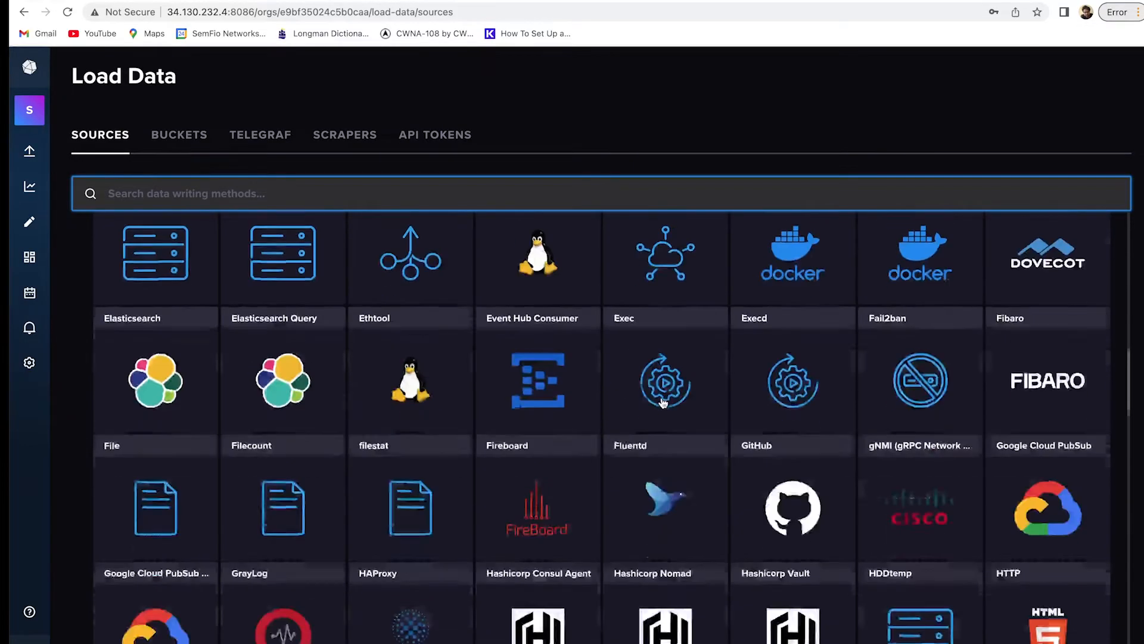
scroll(745, 388, "down", 5)
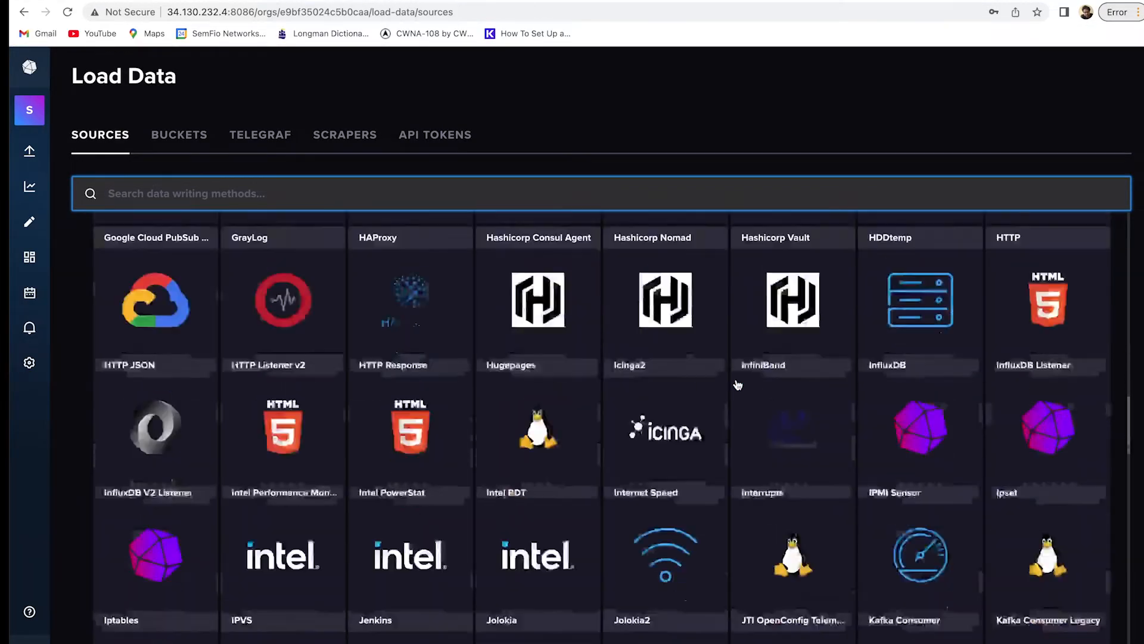
scroll(726, 386, "down", 15)
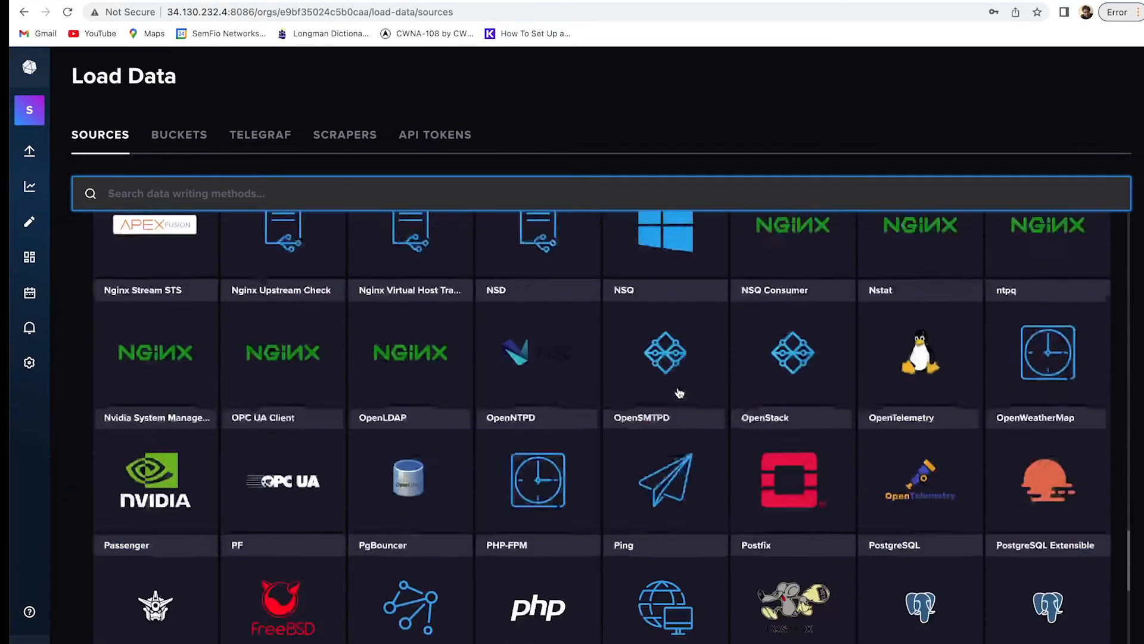
scroll(691, 396, "up", 20)
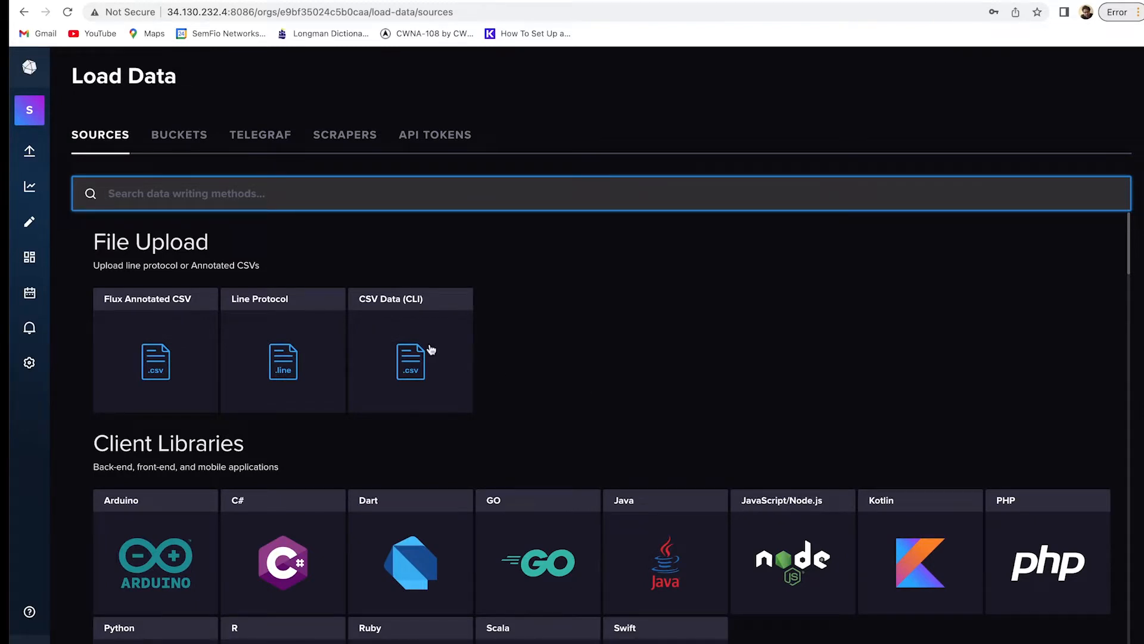
Review the Buckets, Telegraf, Scrapers and API Tokens lists.
mouse_move(29, 151)
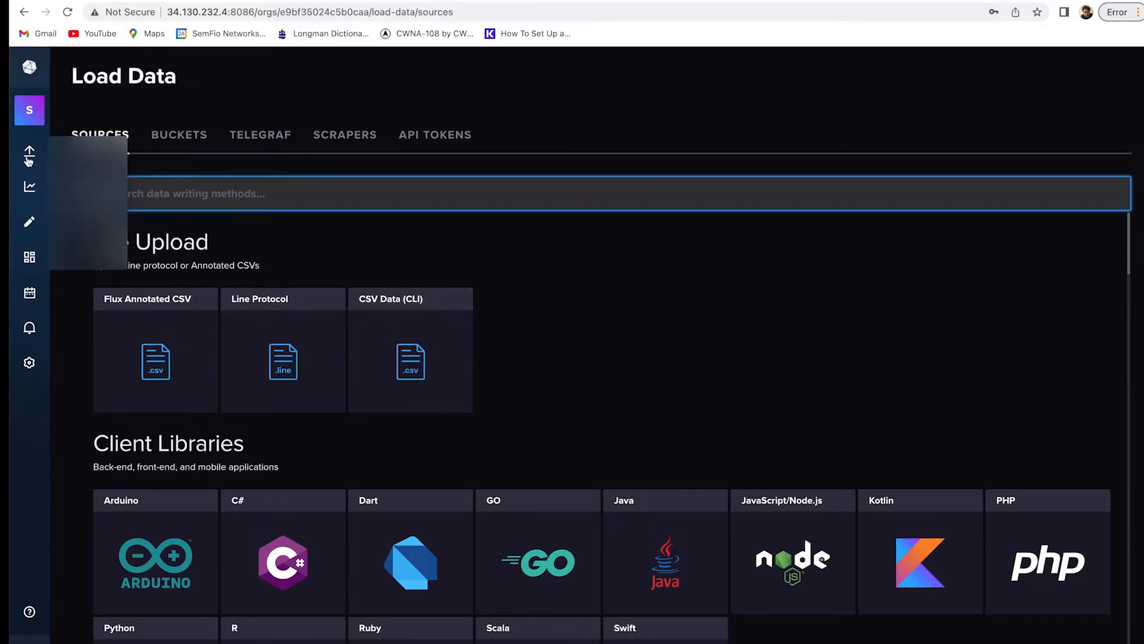
left_click(166, 138)
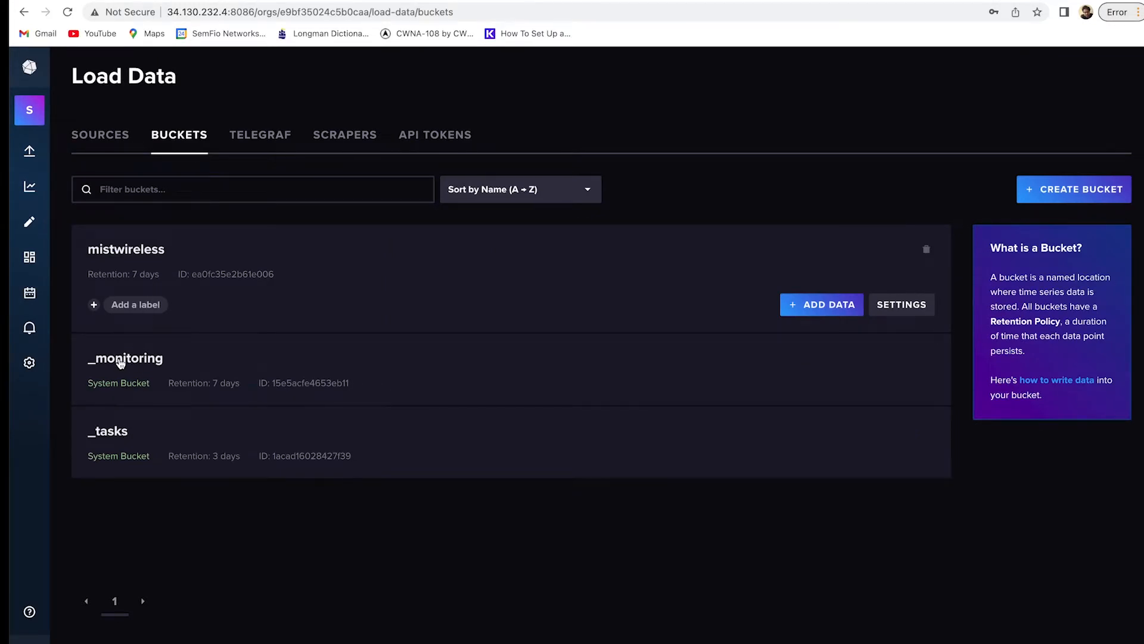
left_click(272, 140)
left_click(345, 133)
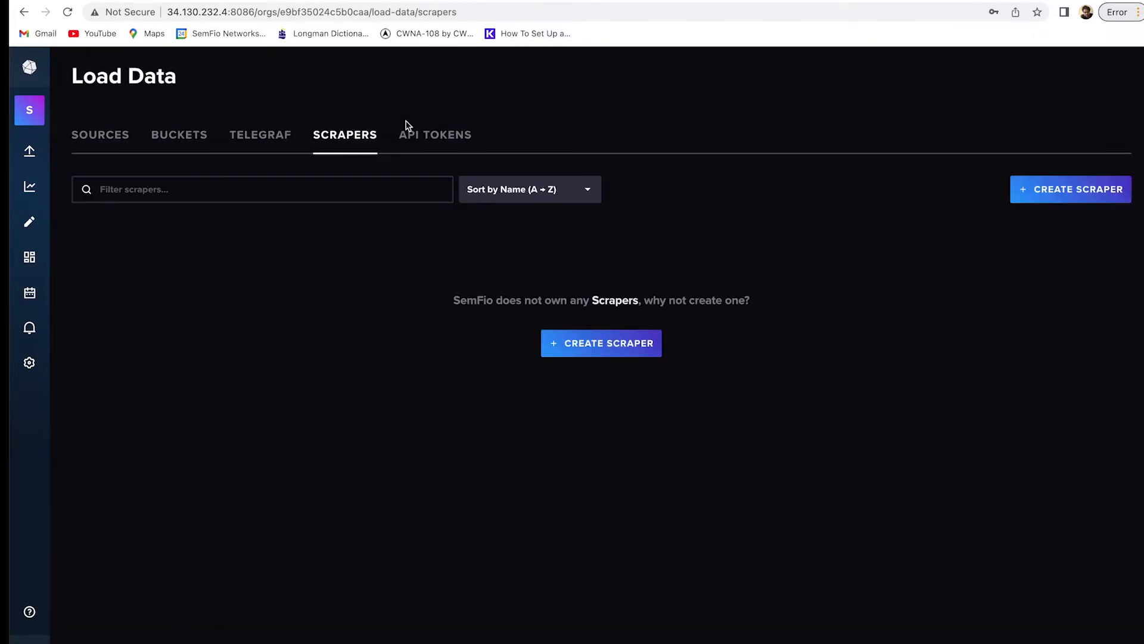
left_click(430, 138)
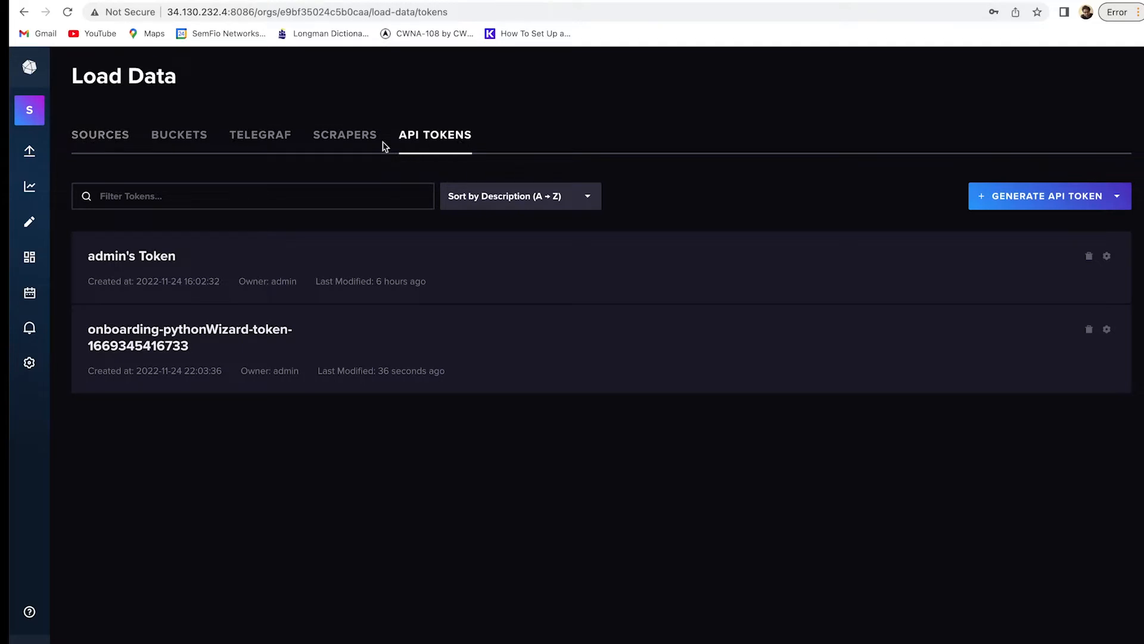
Look at the Data Explorer and Notebooks, then go to the dashboards list.
mouse_move(28, 158)
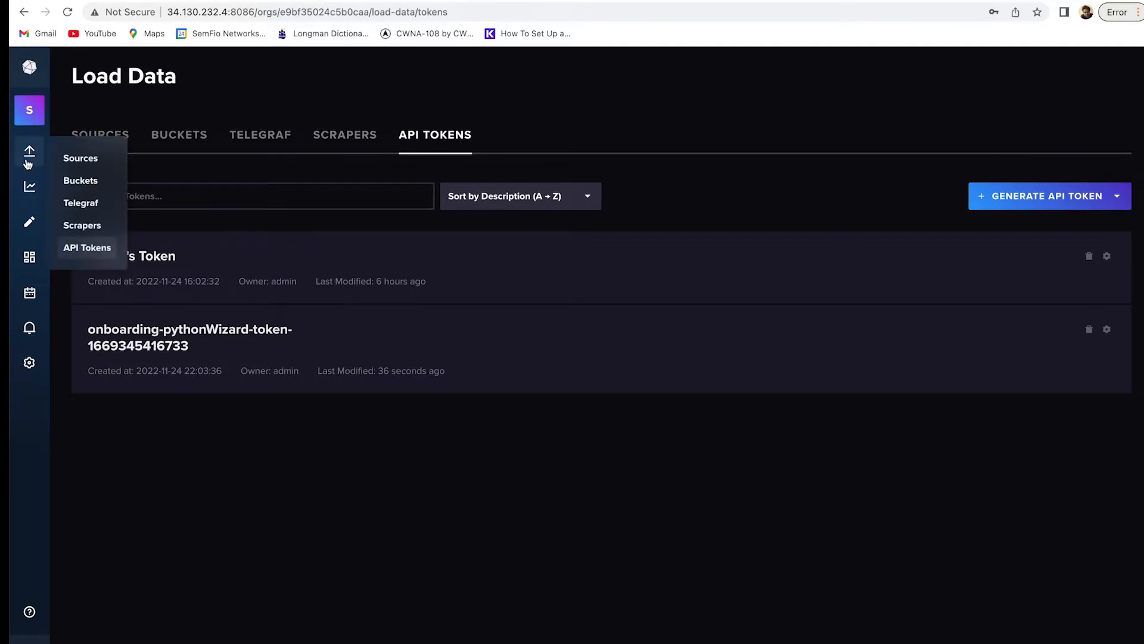
left_click(29, 190)
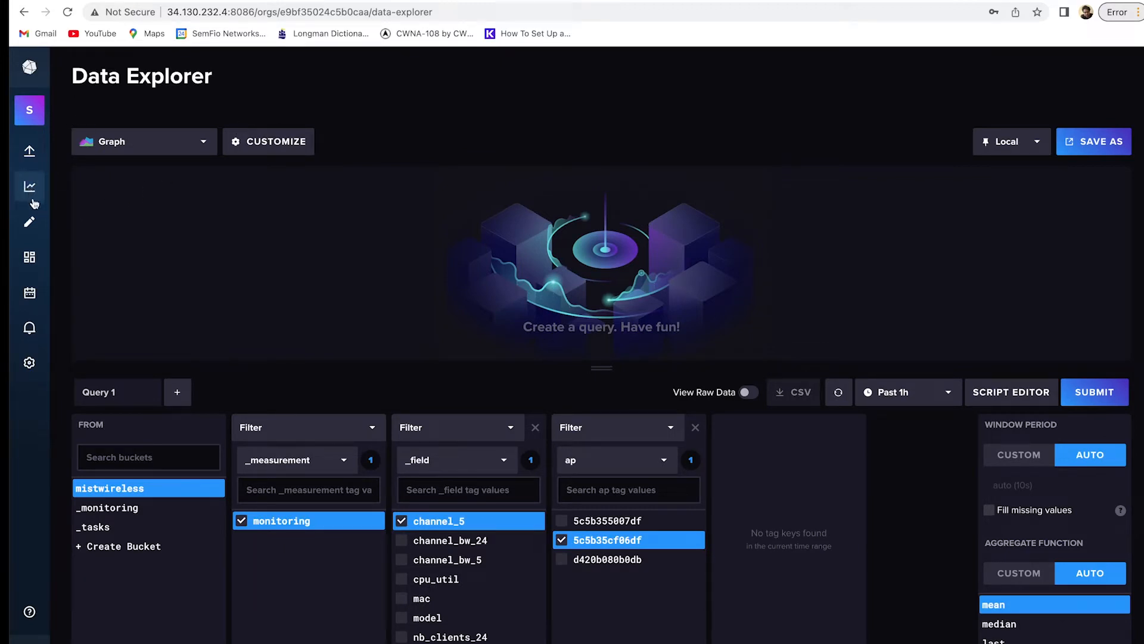
left_click(29, 223)
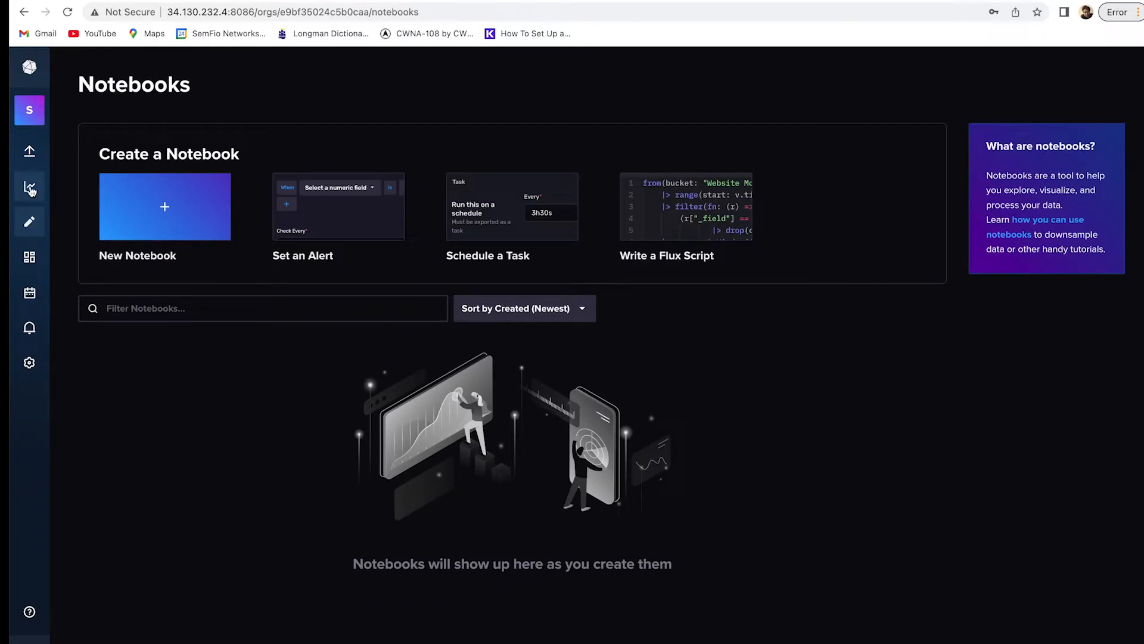
left_click(30, 188)
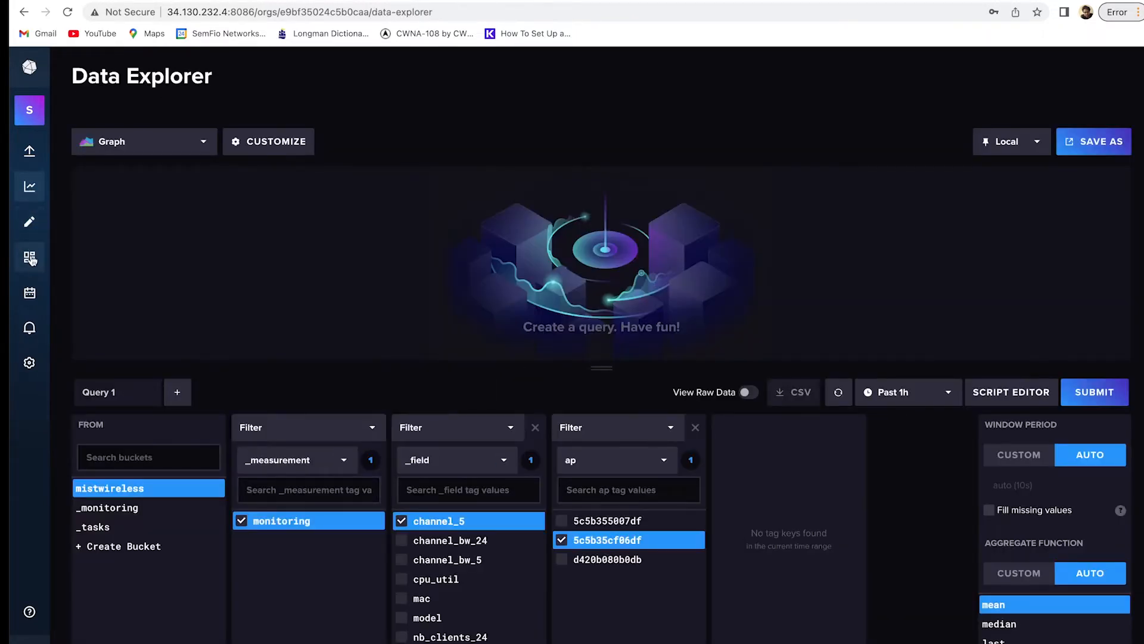
left_click(30, 259)
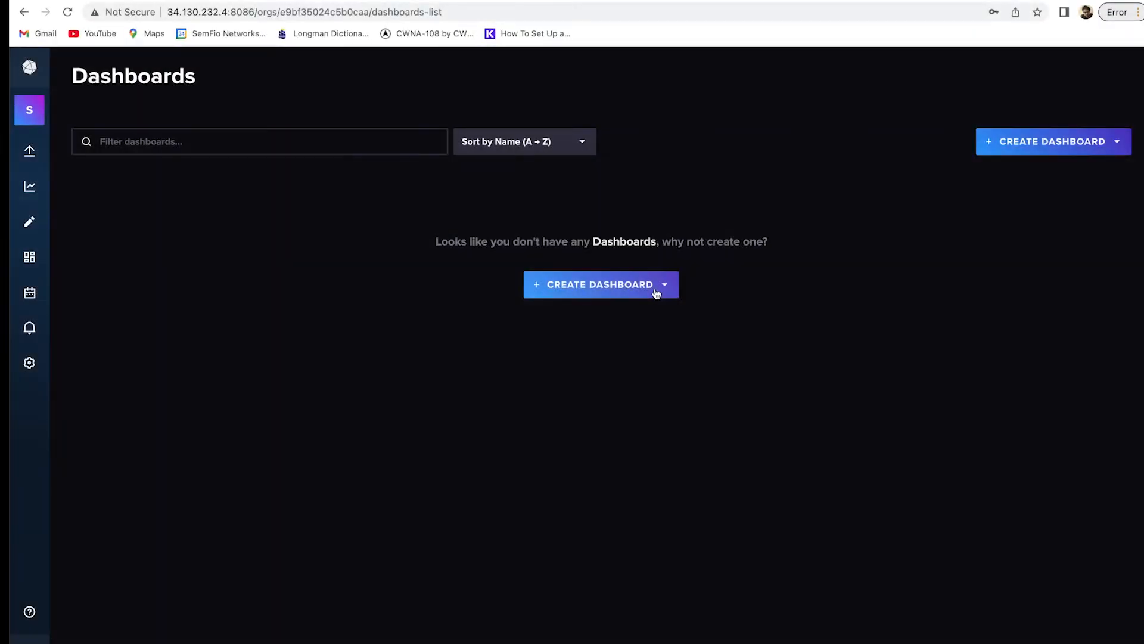
Create a blank dashboard titled 'MY-dashboard' and add its first cell.
left_click(579, 289)
left_click(599, 322)
left_click(194, 80)
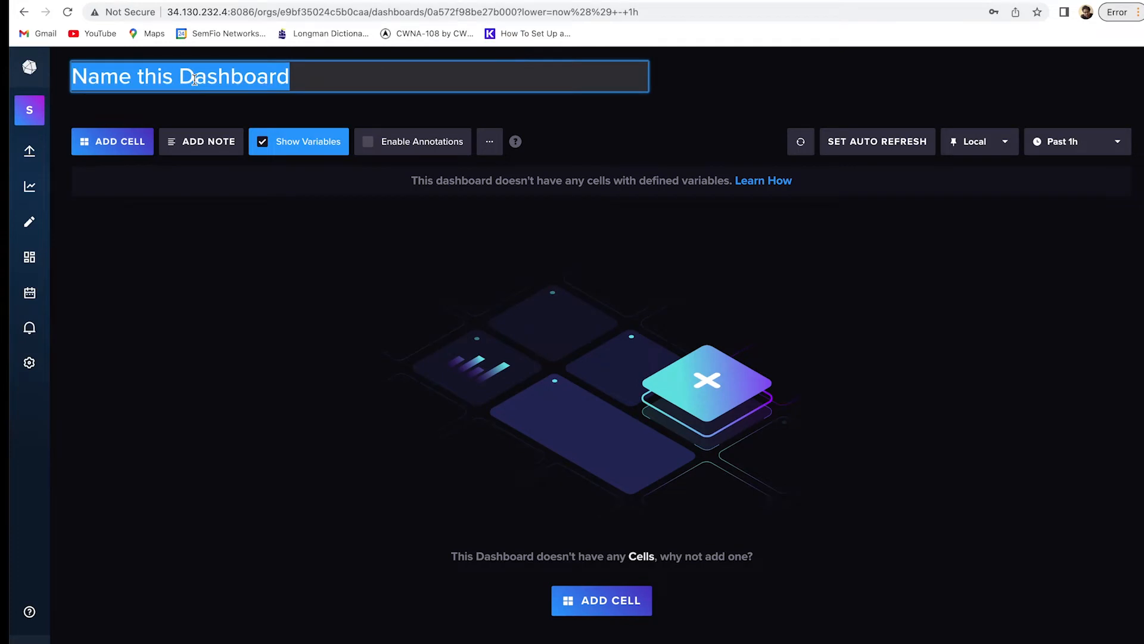
type("MY")
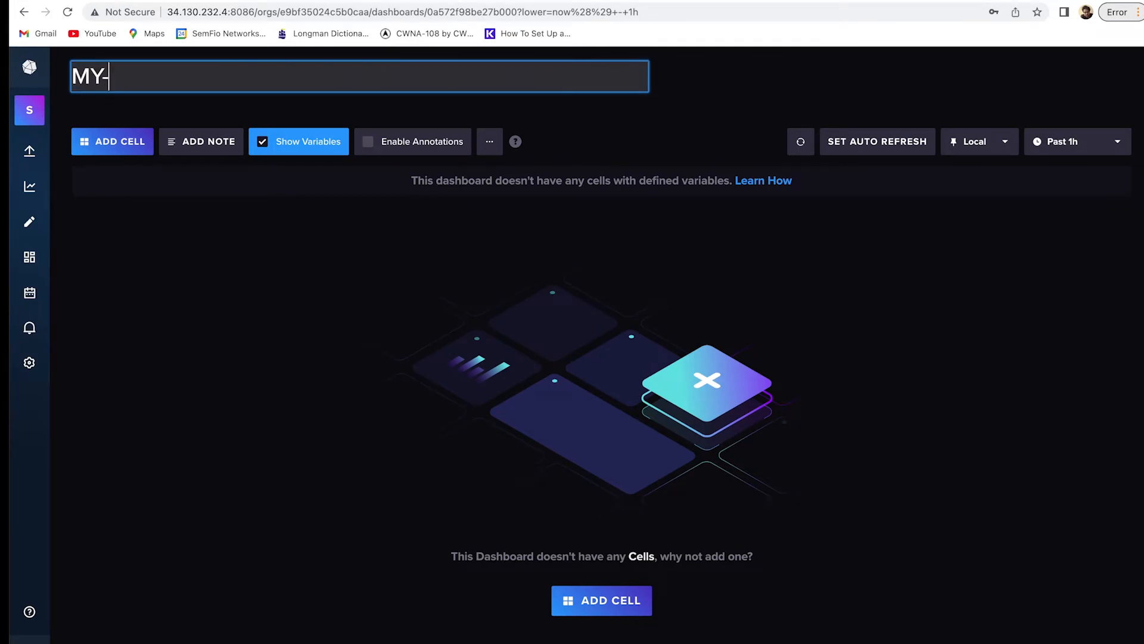
type("-dashboard")
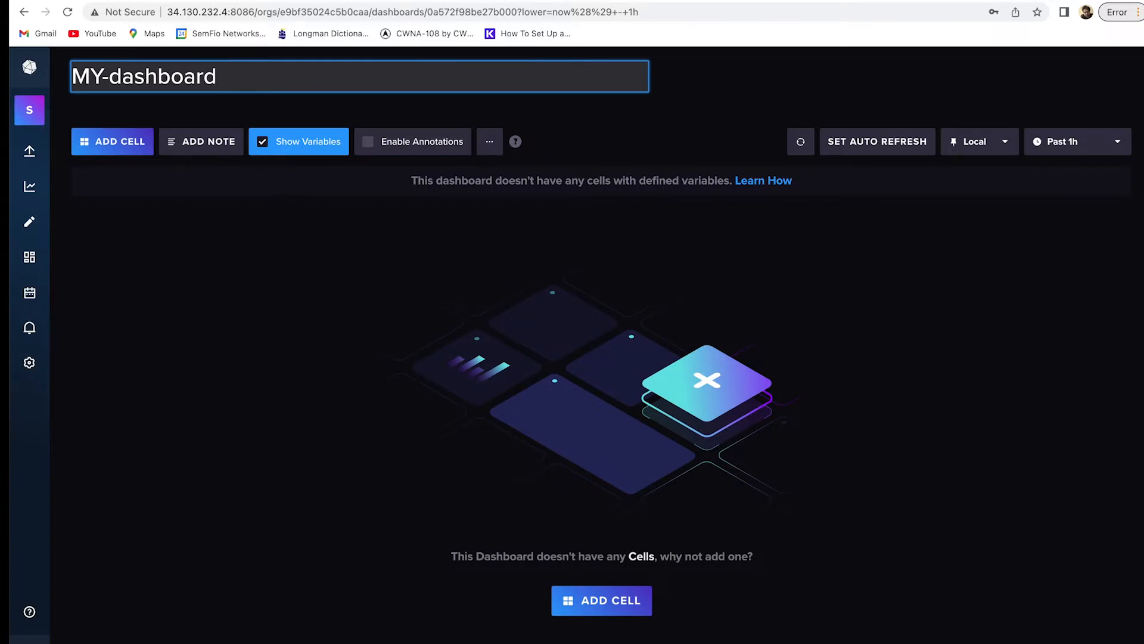
key("Return")
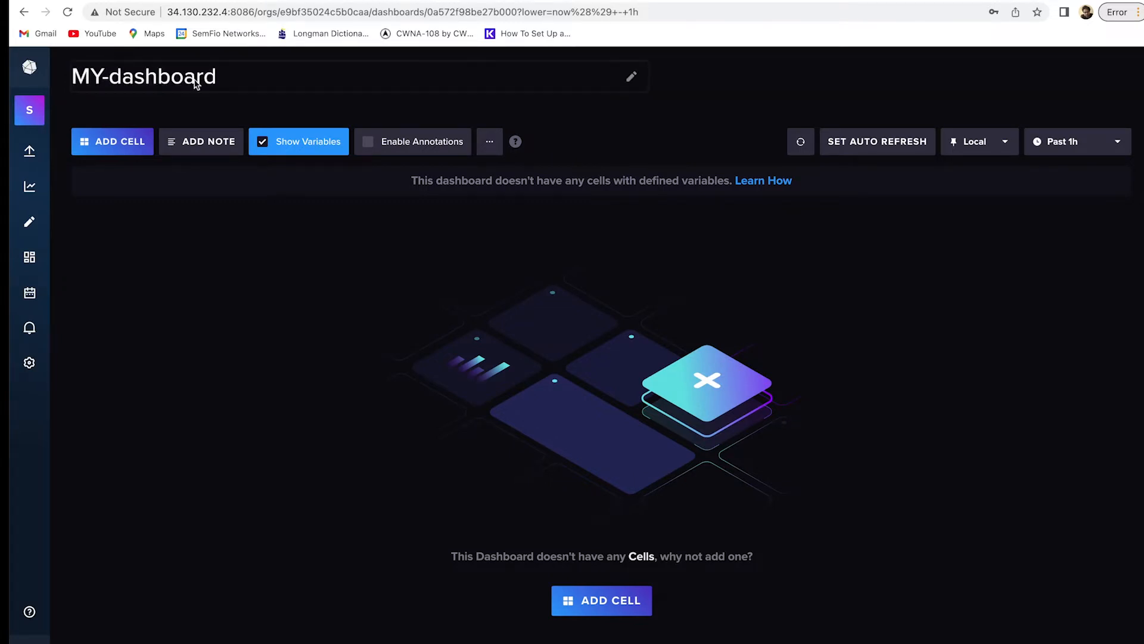
left_click(131, 142)
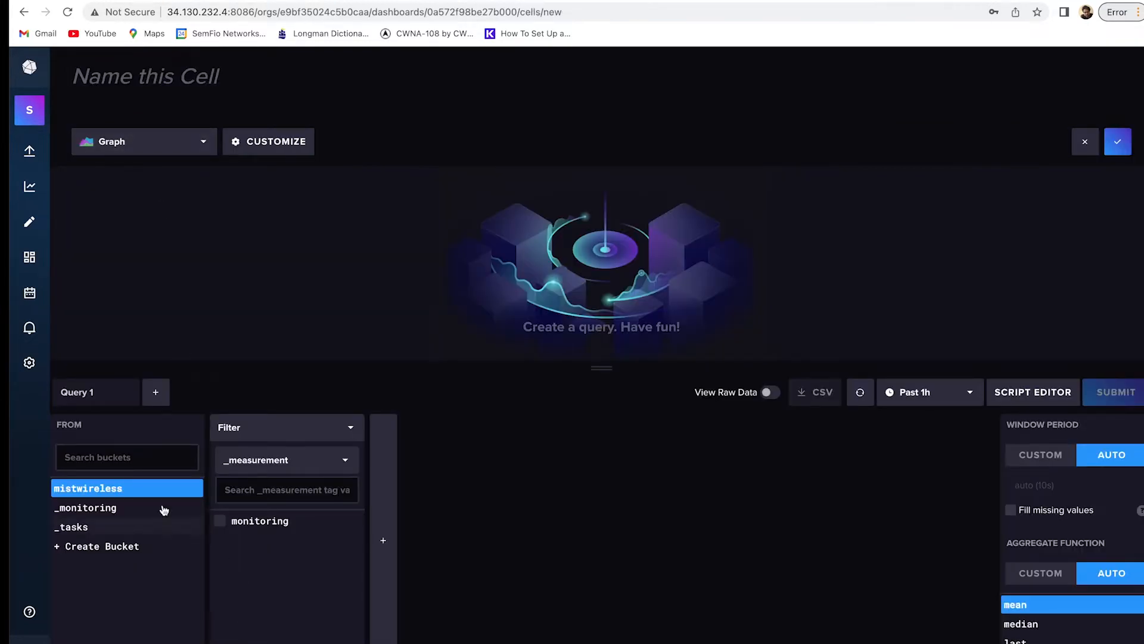
Query monitoring num_clients for access points d420b080b0db, 5c5b35cf06df and 5c5b355007df and submit.
left_click(260, 523)
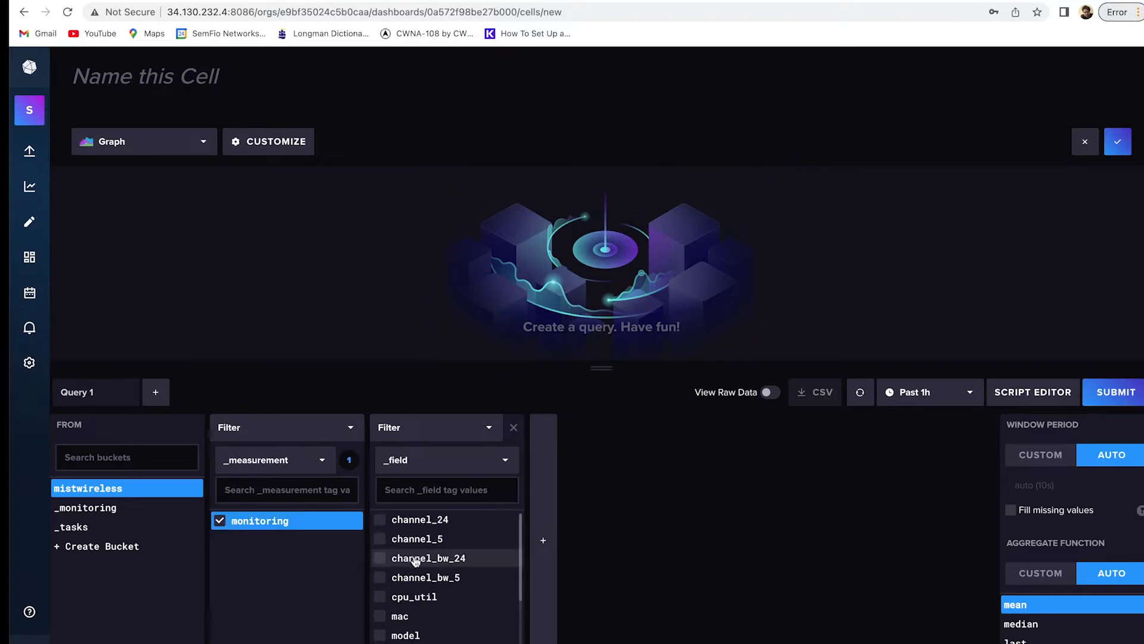
scroll(414, 556, "down", 2)
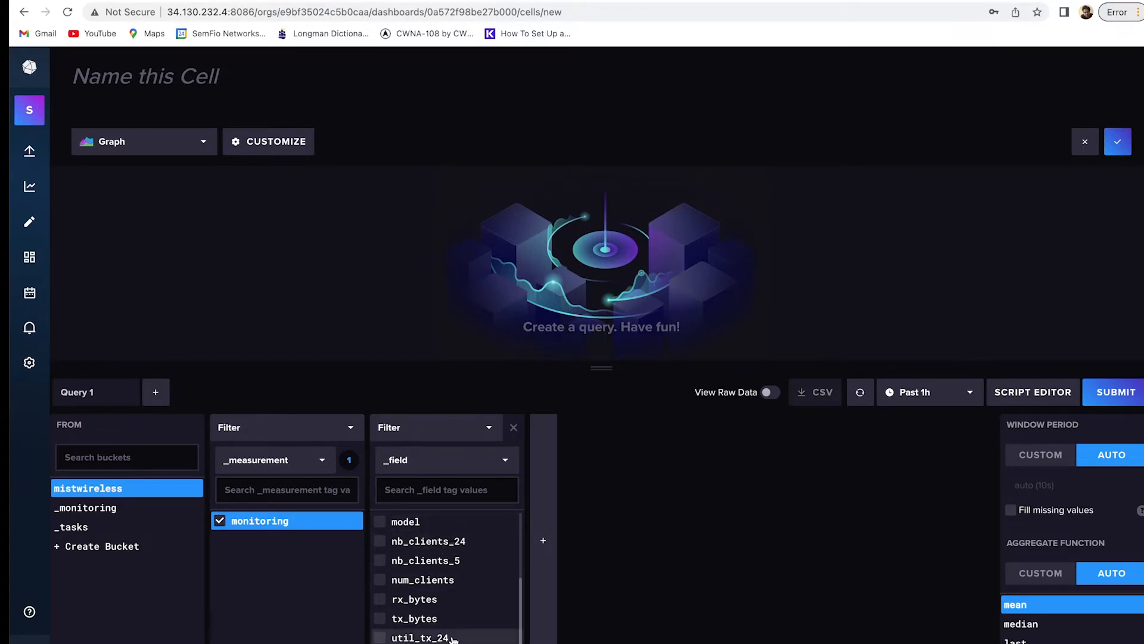
left_click(462, 581)
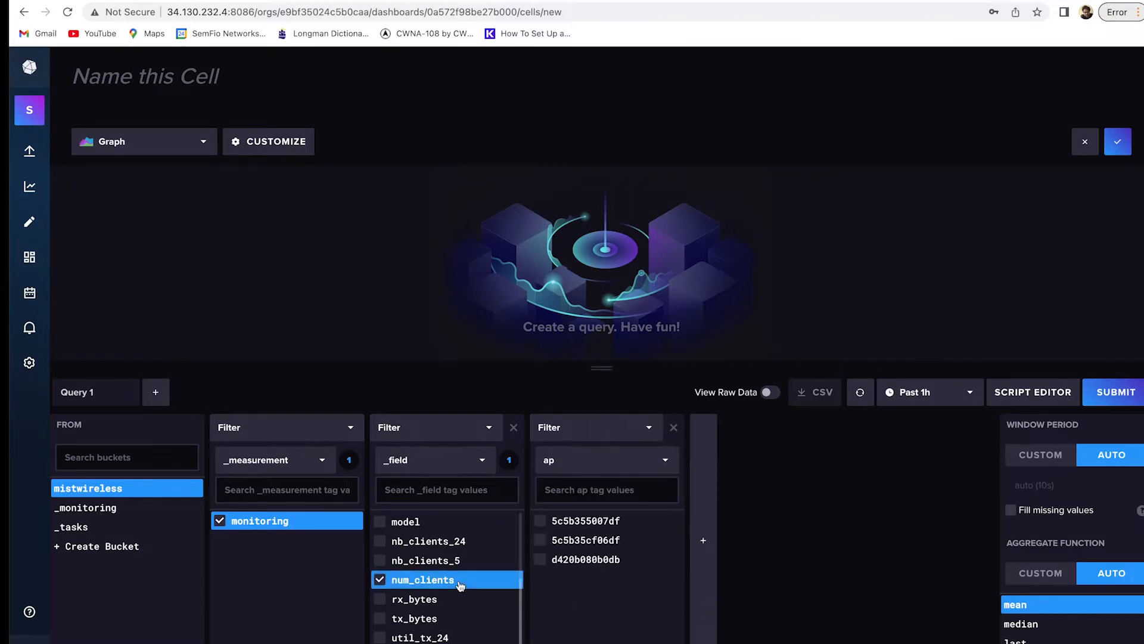
left_click(573, 559)
left_click(577, 540)
left_click(579, 521)
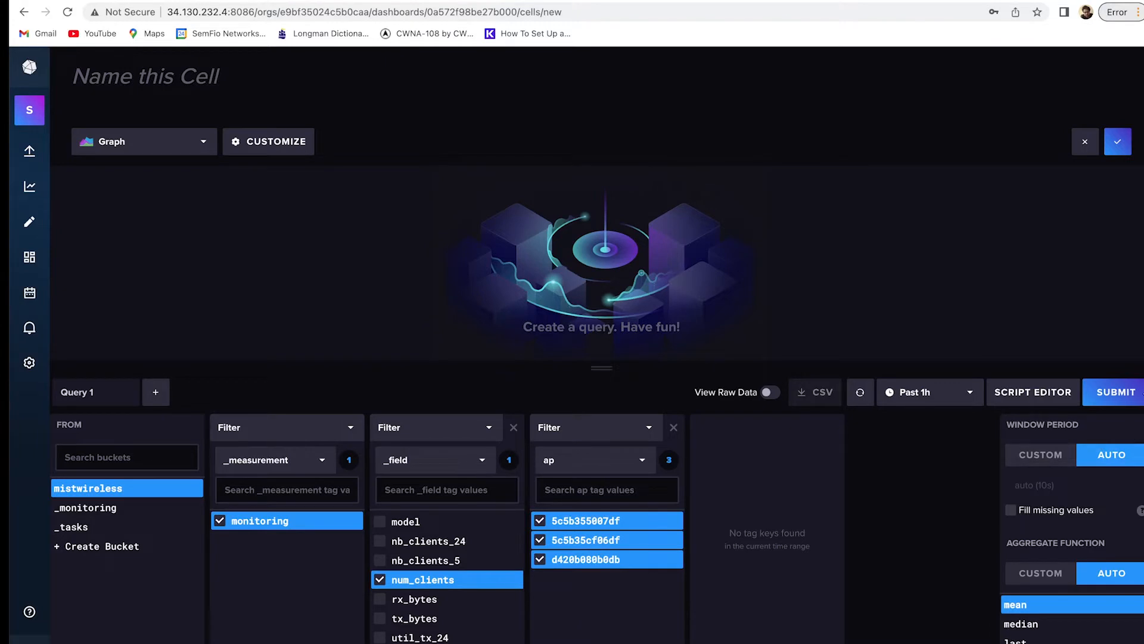
left_click(1124, 398)
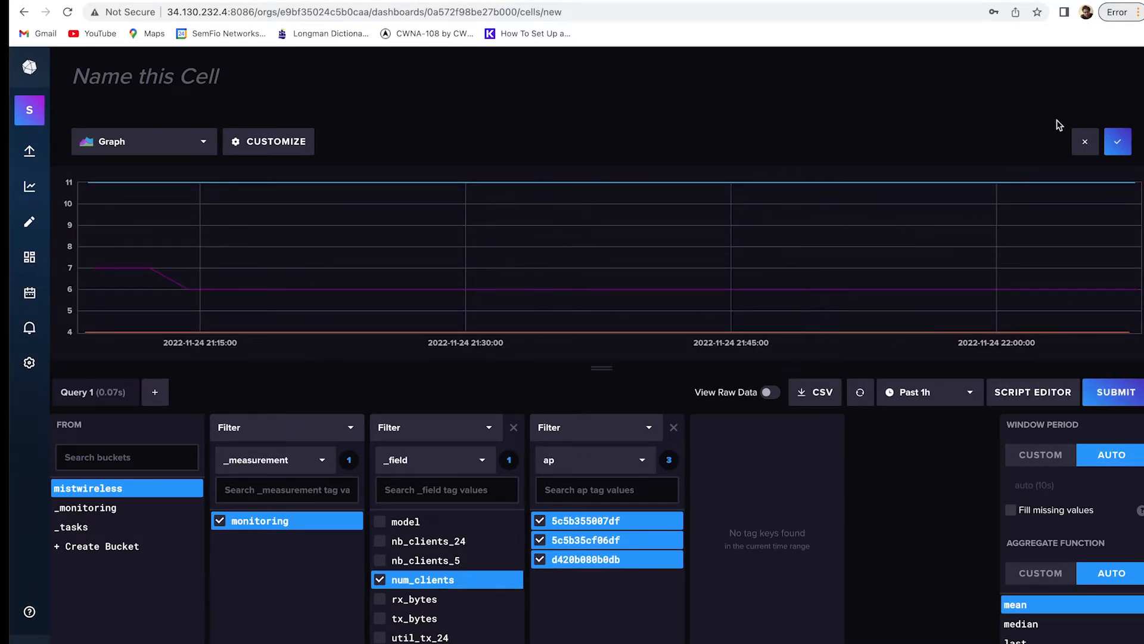
Title the cell 'Number of the clients', keep the Graph type, and save it.
left_click(201, 82)
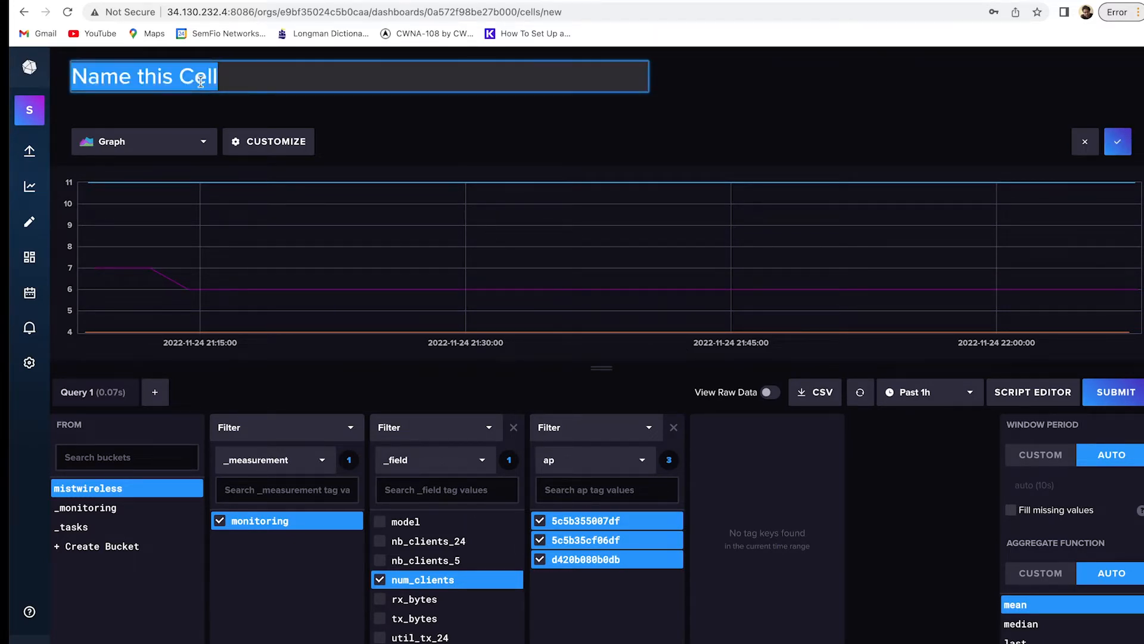
type("Number ")
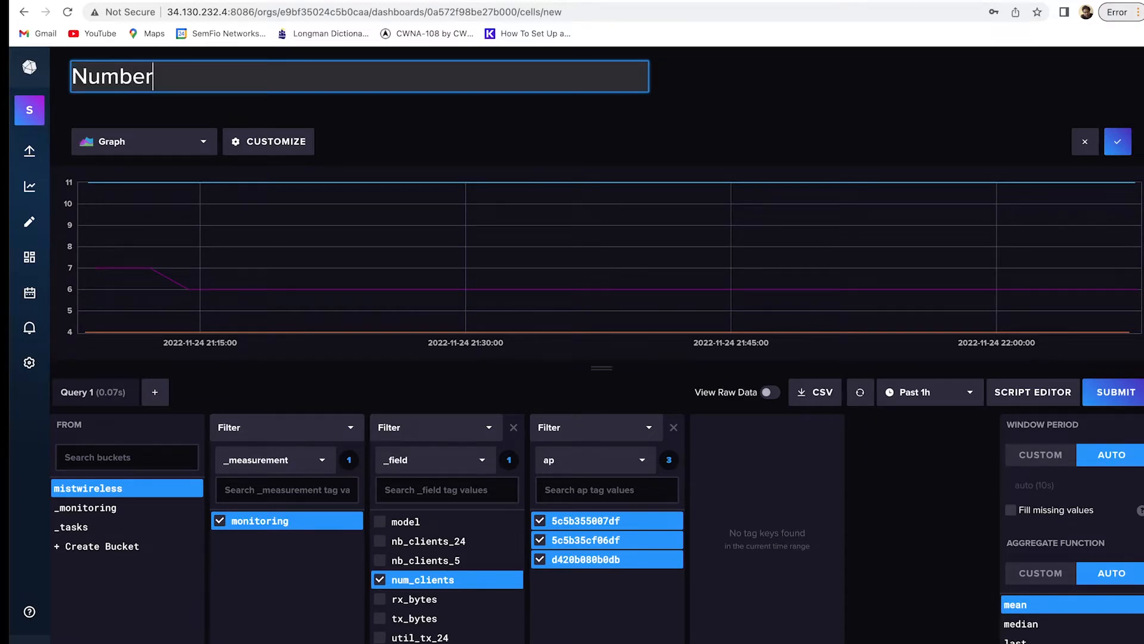
type("of the cli")
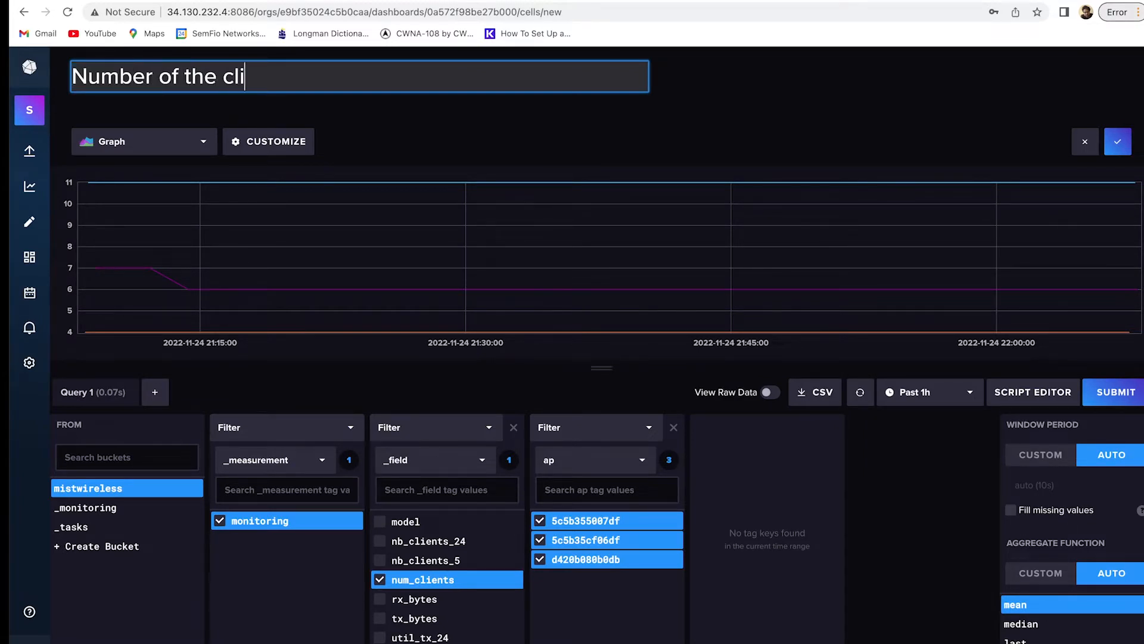
type("ents")
left_click(201, 143)
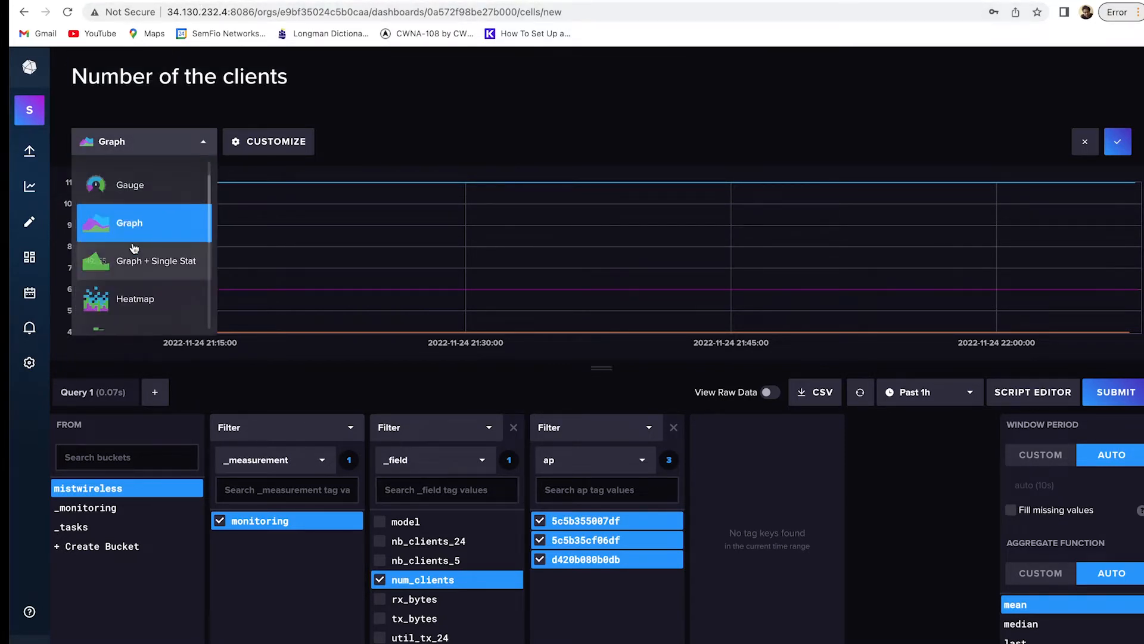
scroll(136, 257, "down", 3)
scroll(135, 256, "up", 5)
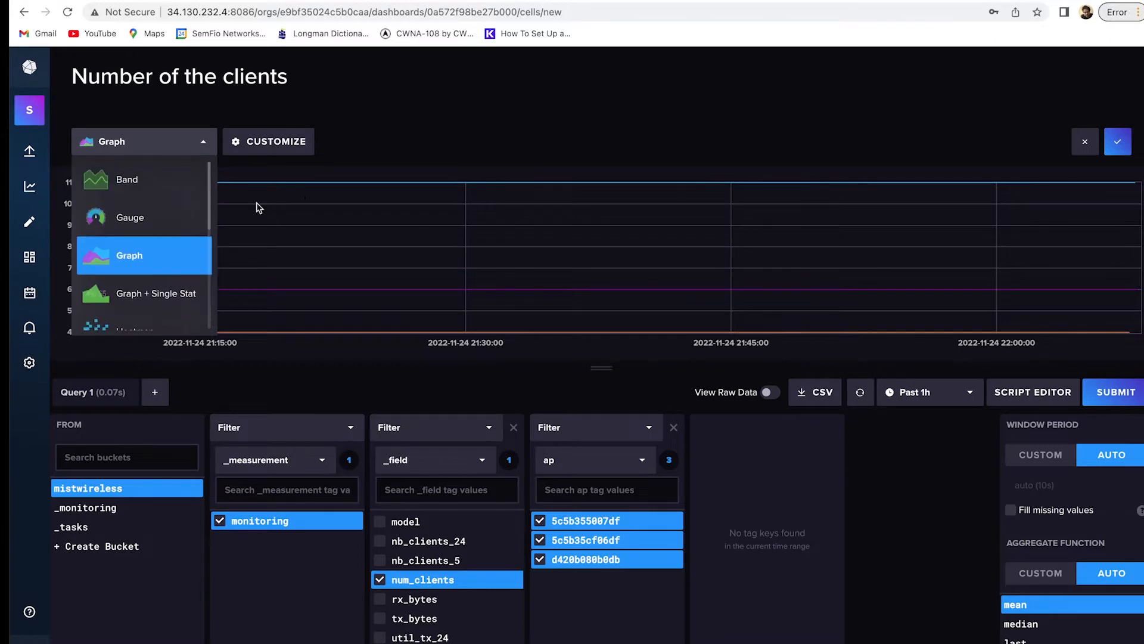
left_click(515, 146)
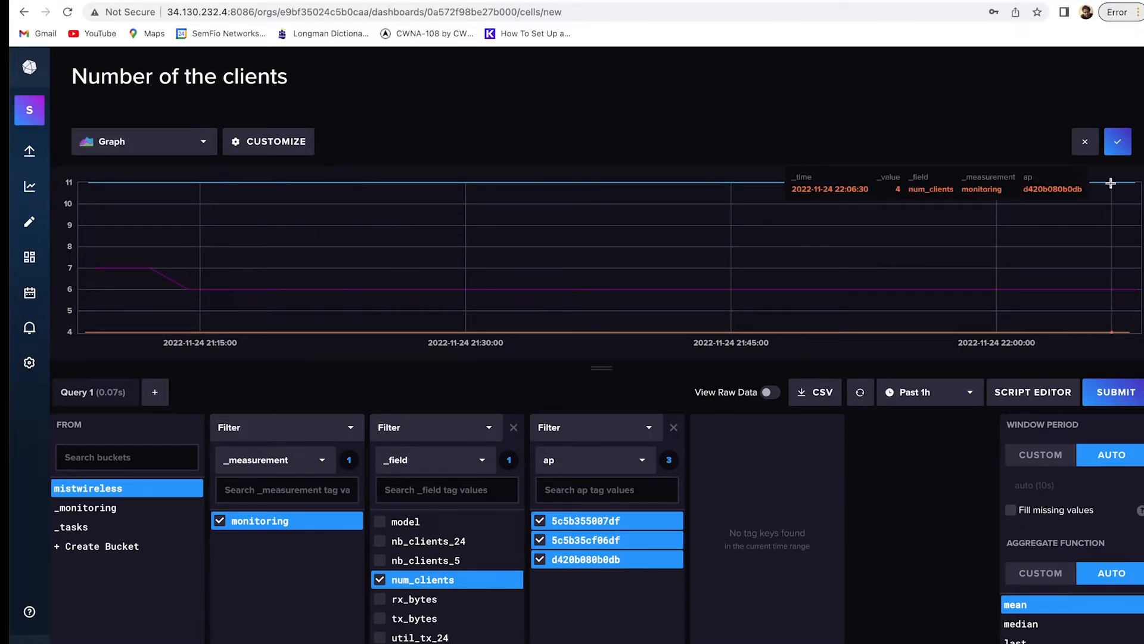
left_click(1117, 143)
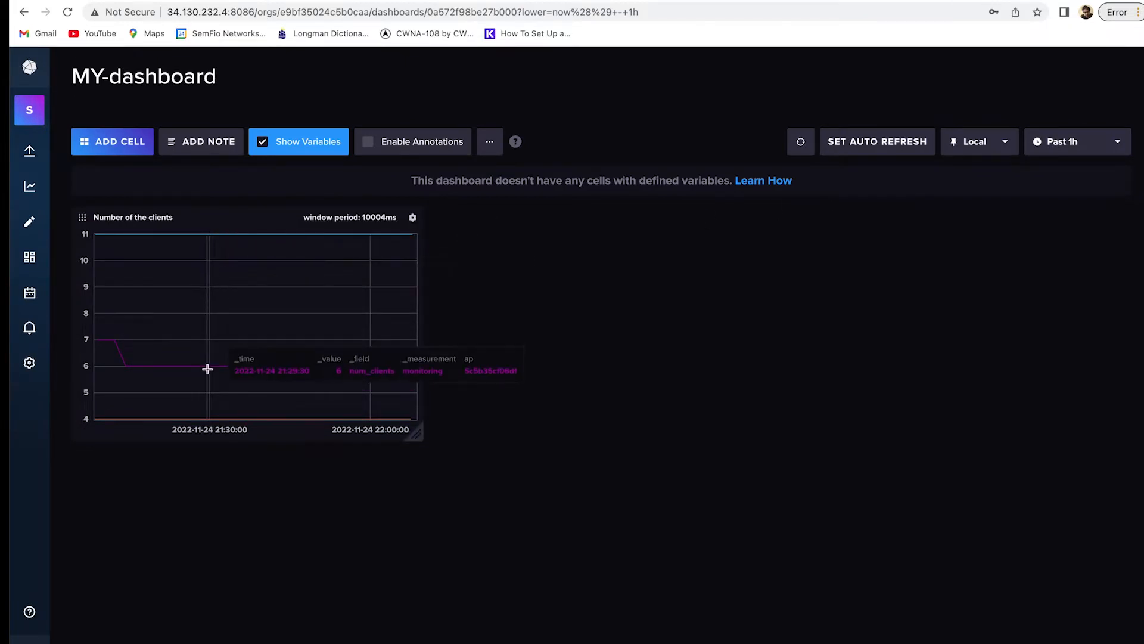
Add and save a cell graphing monitoring util_tx_5 for the three access points.
left_click(121, 149)
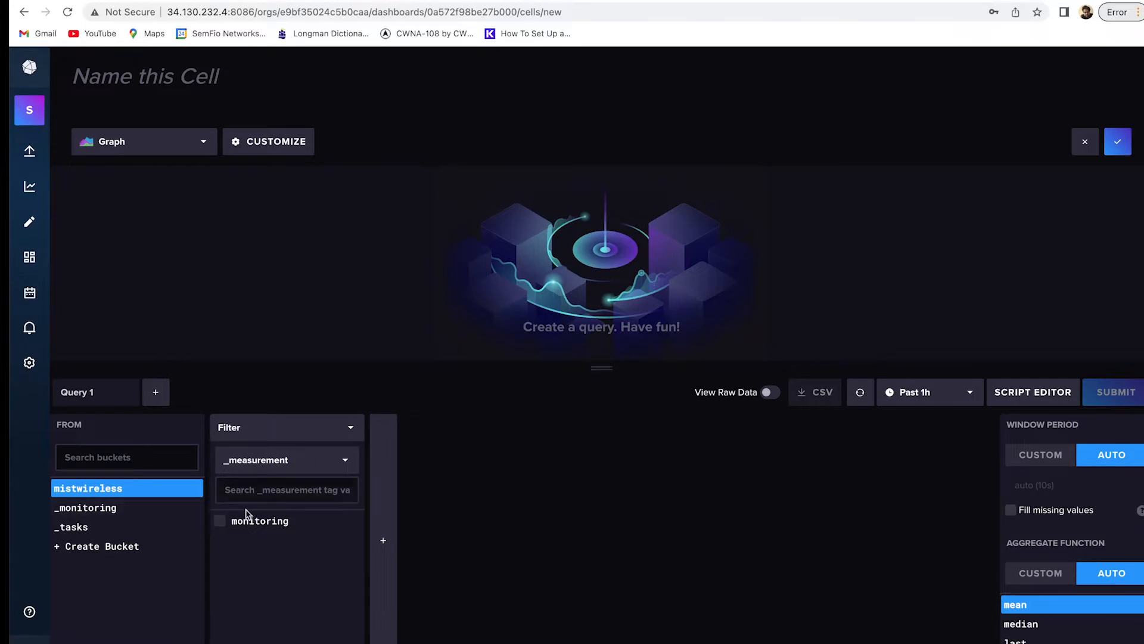
left_click(256, 527)
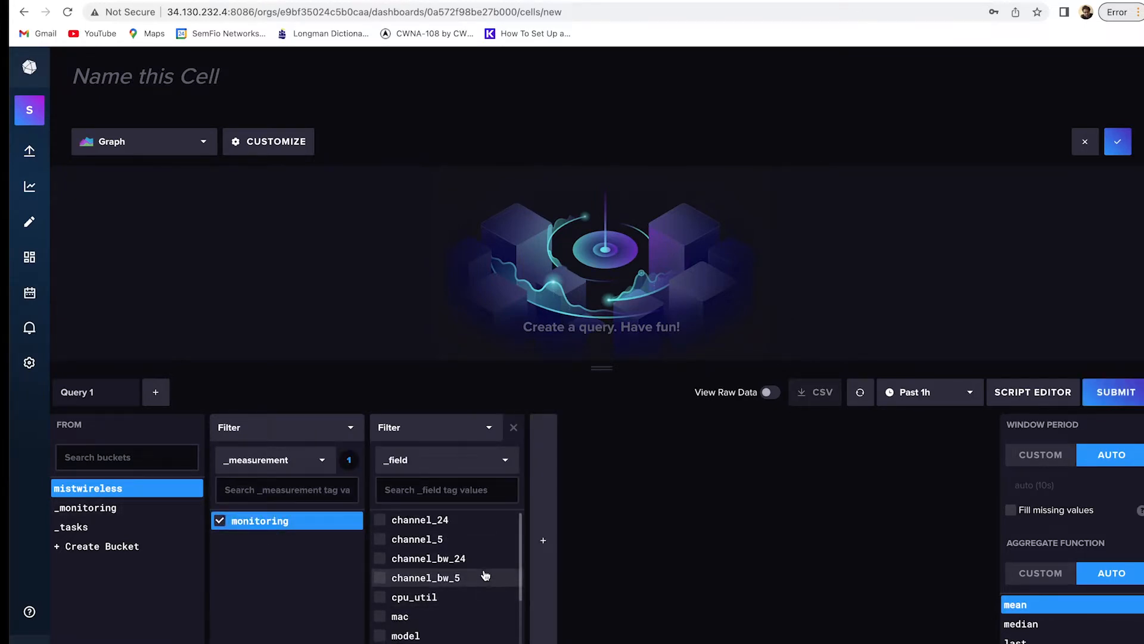
scroll(485, 579, "down", 3)
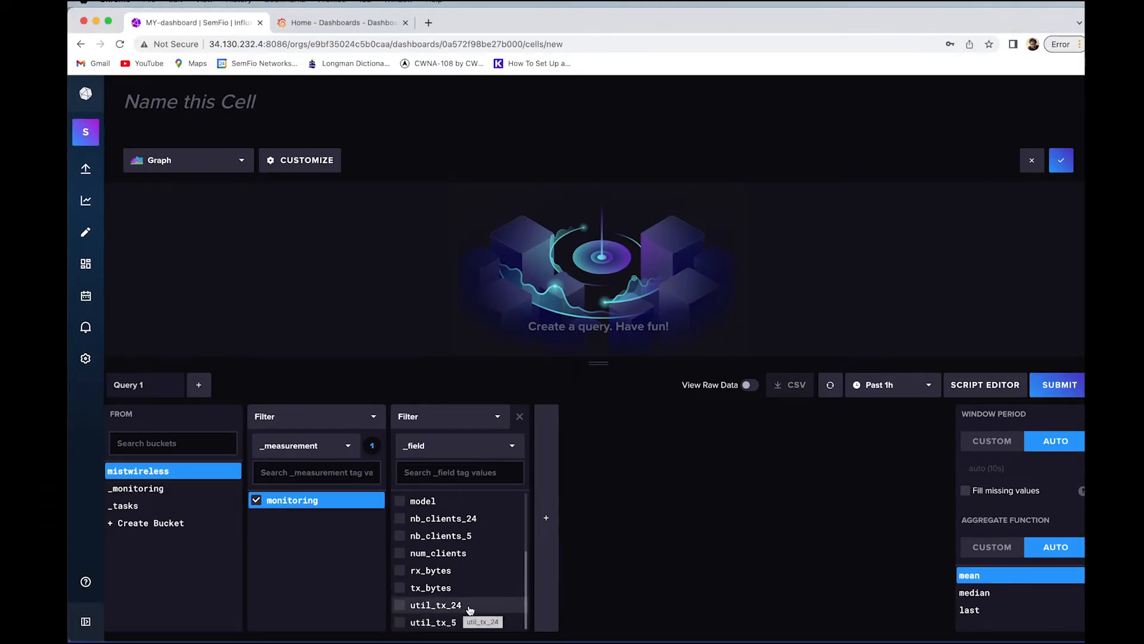
left_click(482, 623)
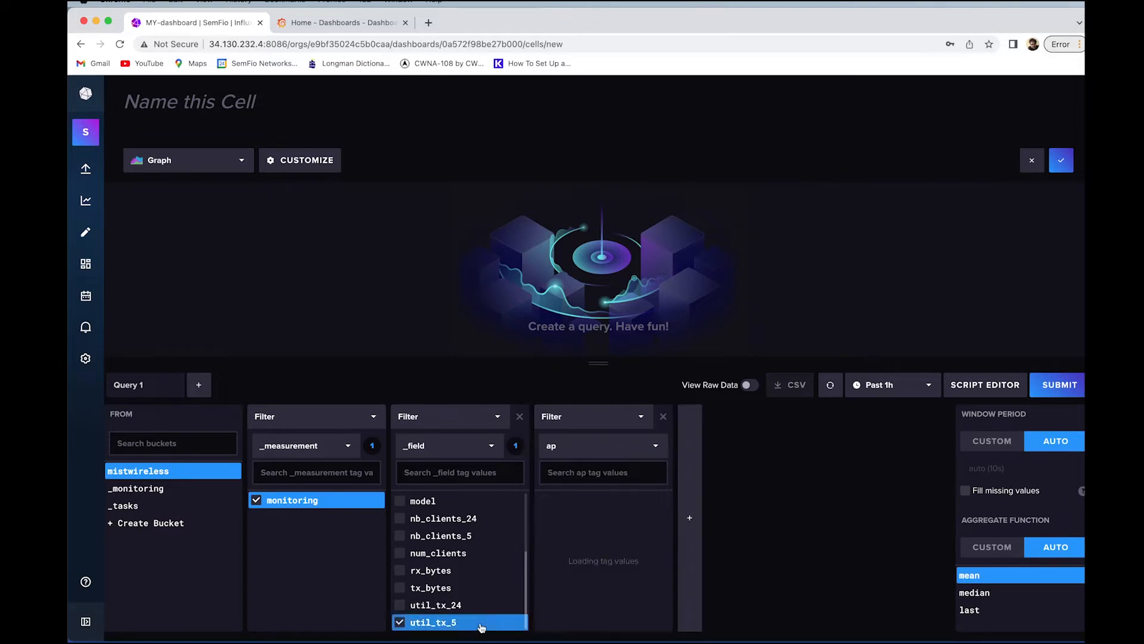
left_click(611, 509)
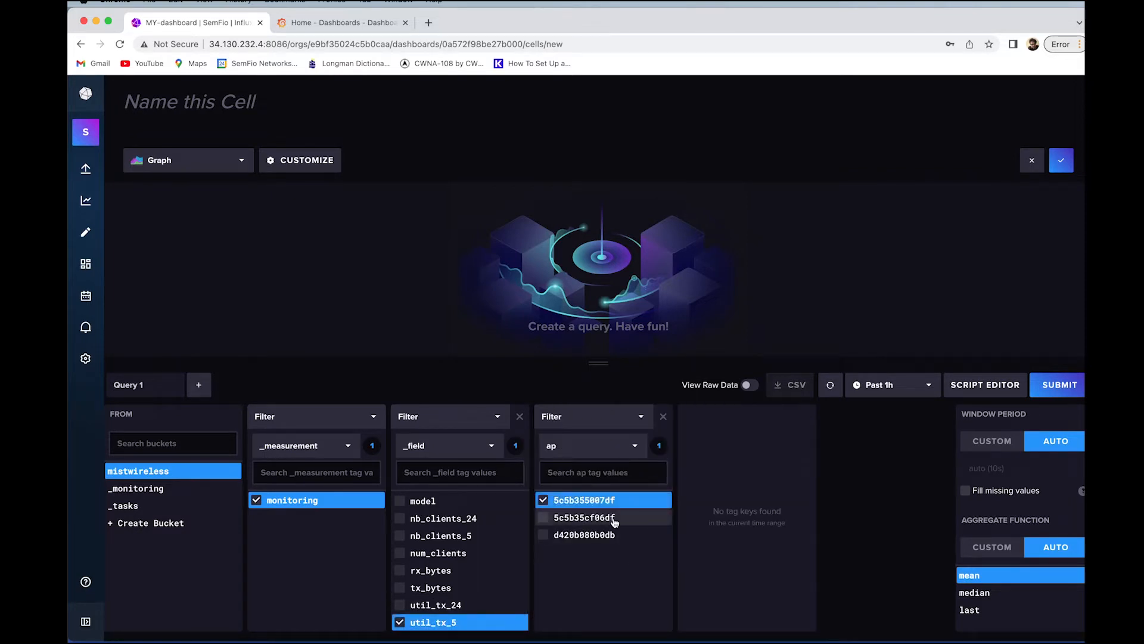
left_click(612, 517)
left_click(611, 534)
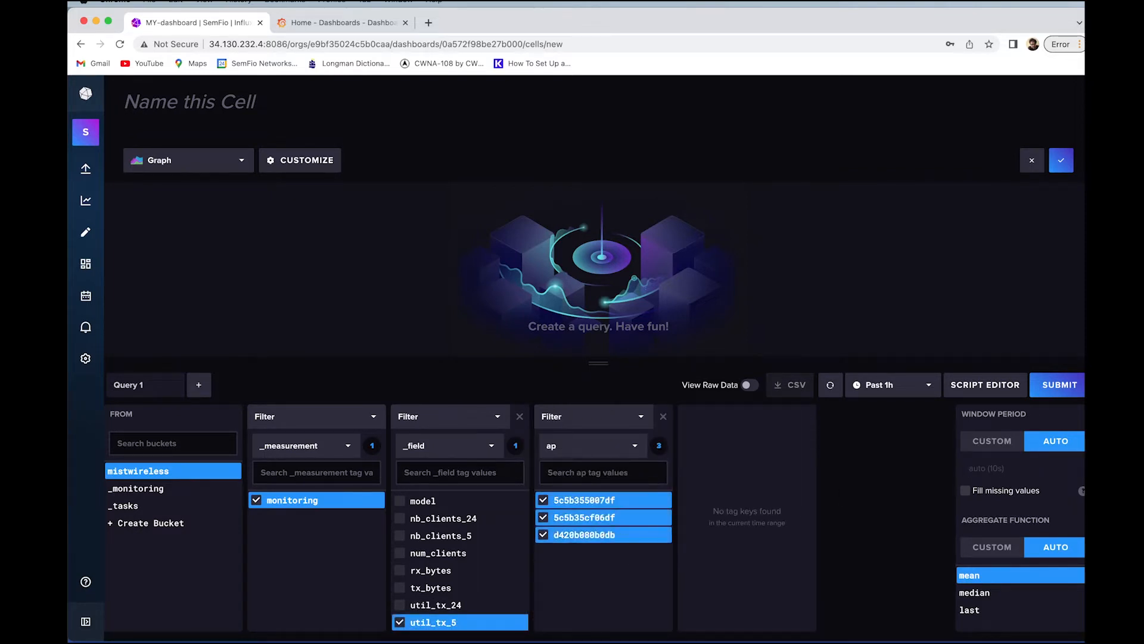
left_click(1076, 386)
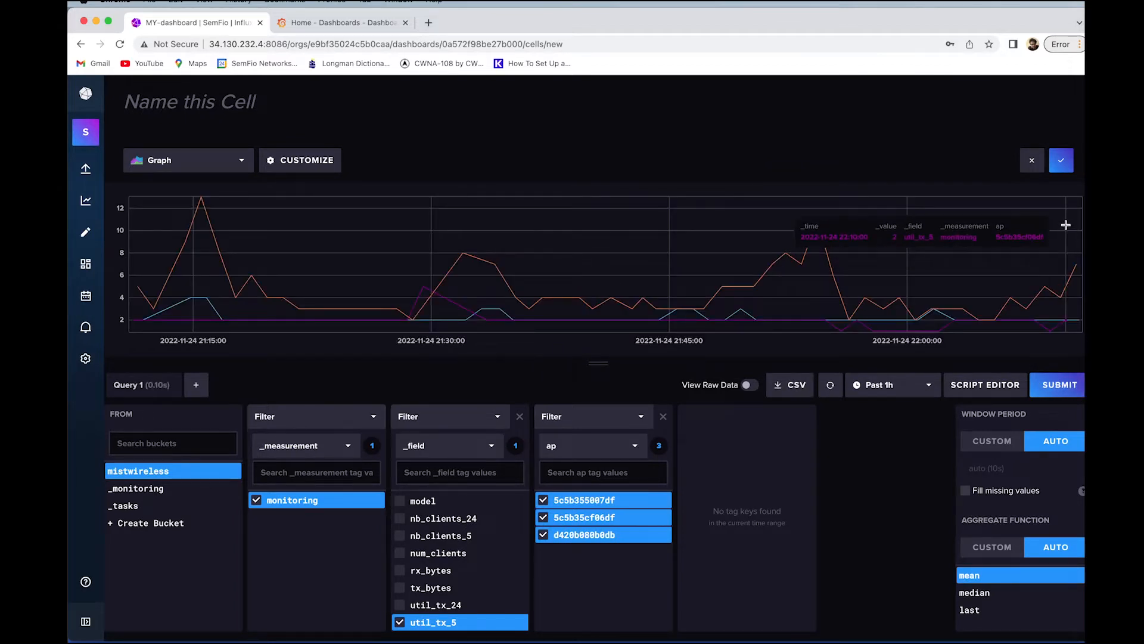
left_click(1061, 160)
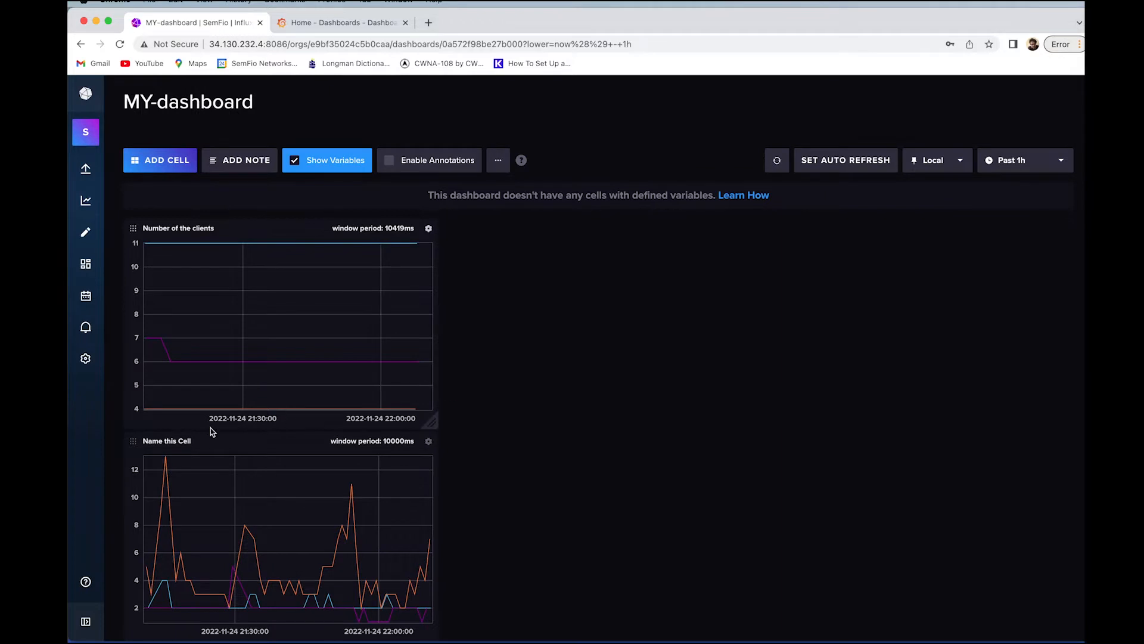
Drag the util_tx_5 cell beside the client-count cell and rename it '5GHz CH Util'.
left_click_drag(136, 441, 469, 239)
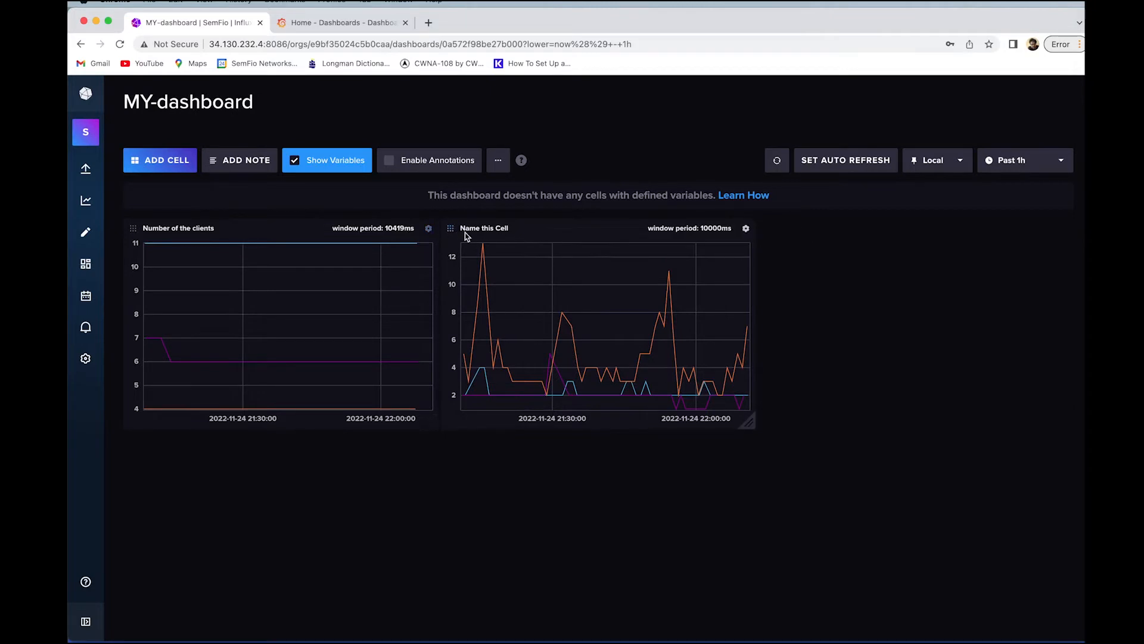
left_click(747, 229)
left_click(750, 253)
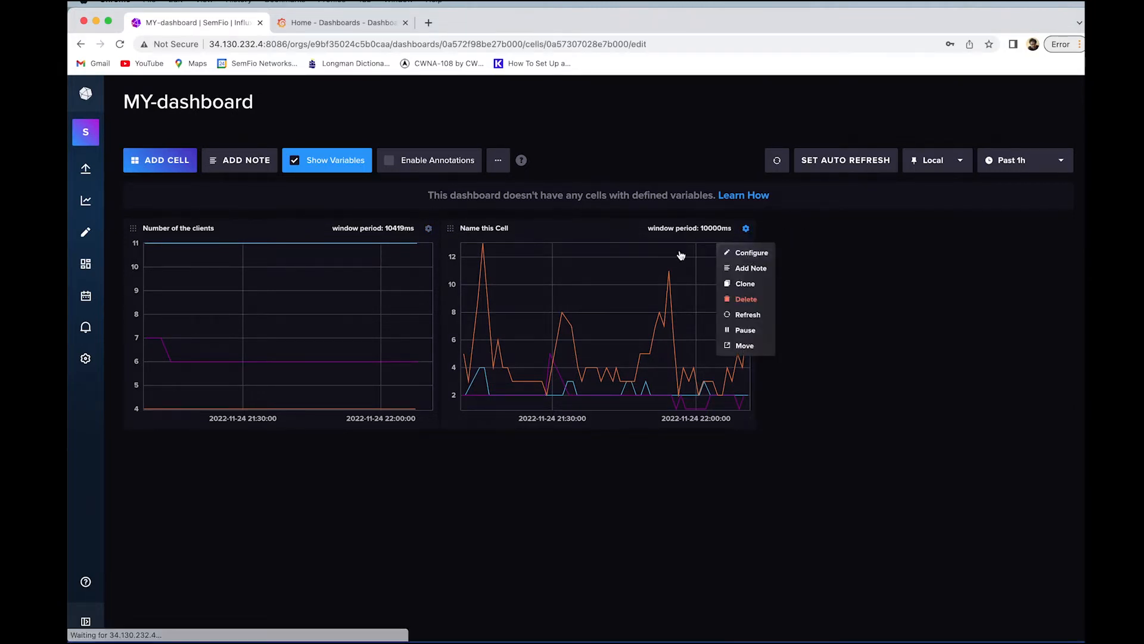
left_click(207, 101)
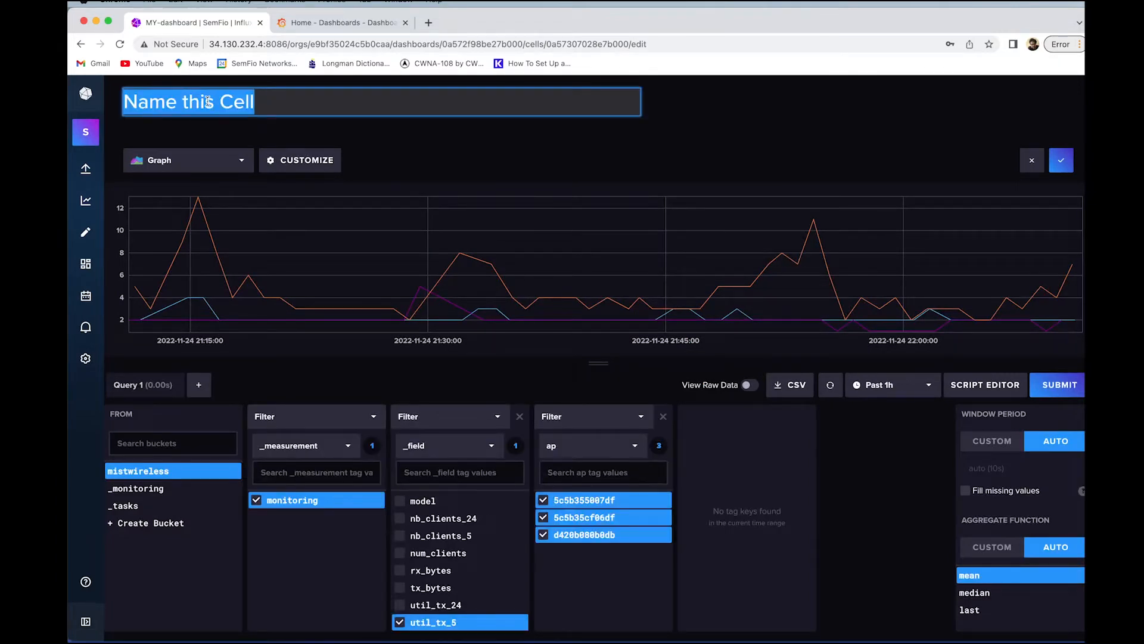
type("%GHz ")
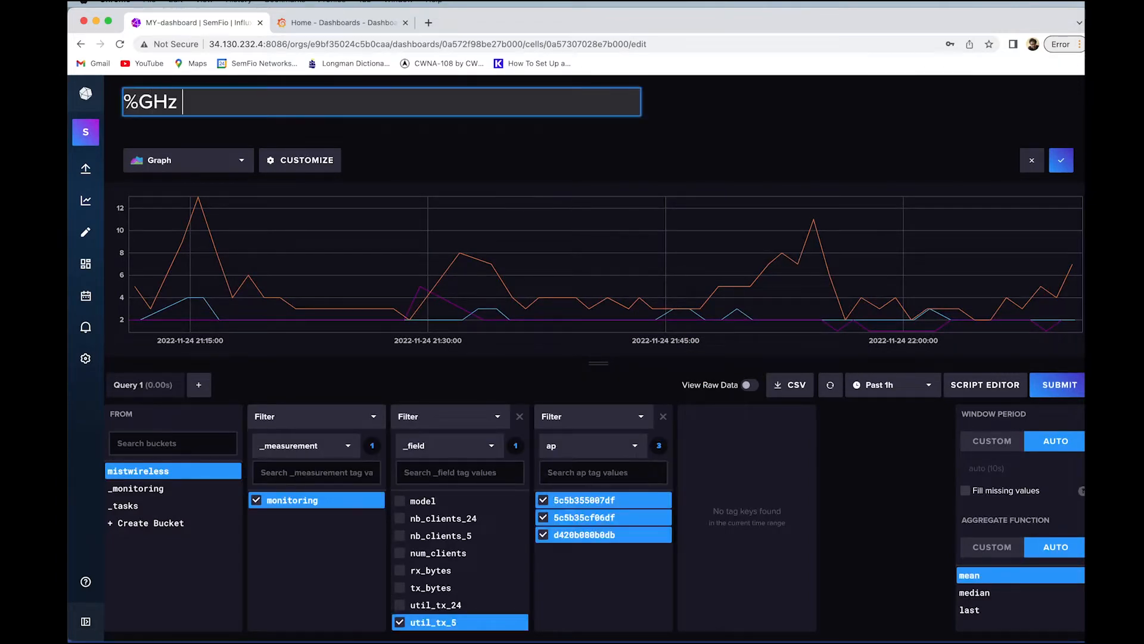
type("CH Util")
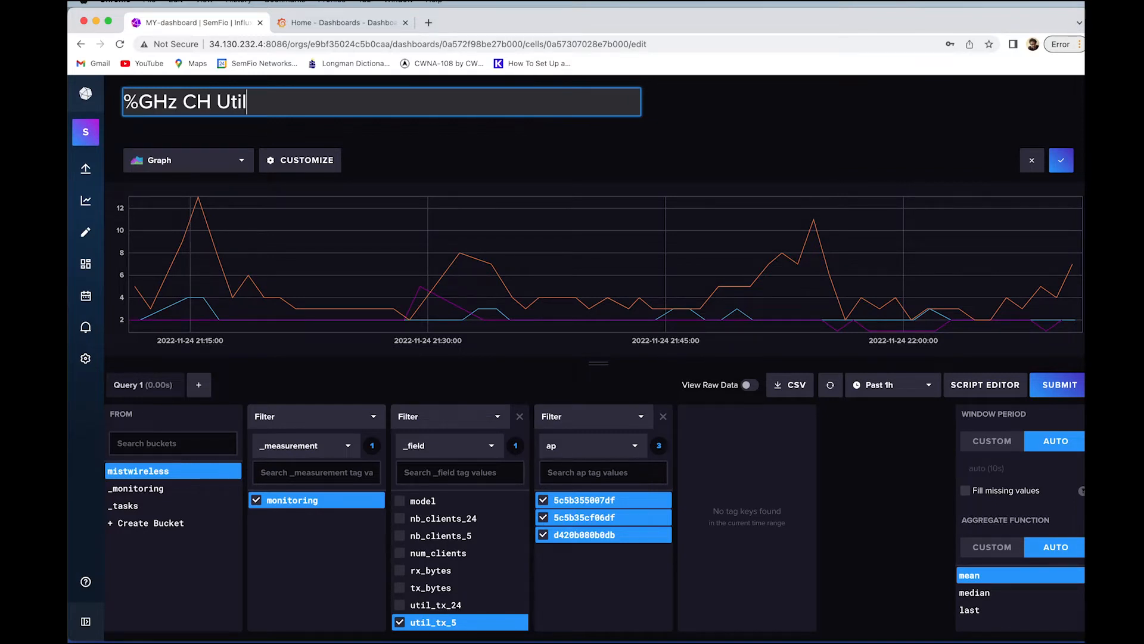
key("Left")
key("Left")
key("Left")
key("Left")
key("Left")
key("Left")
key("Left")
key("Left")
key("Left")
key("Left")
key("Left")
key("Left")
key("Delete")
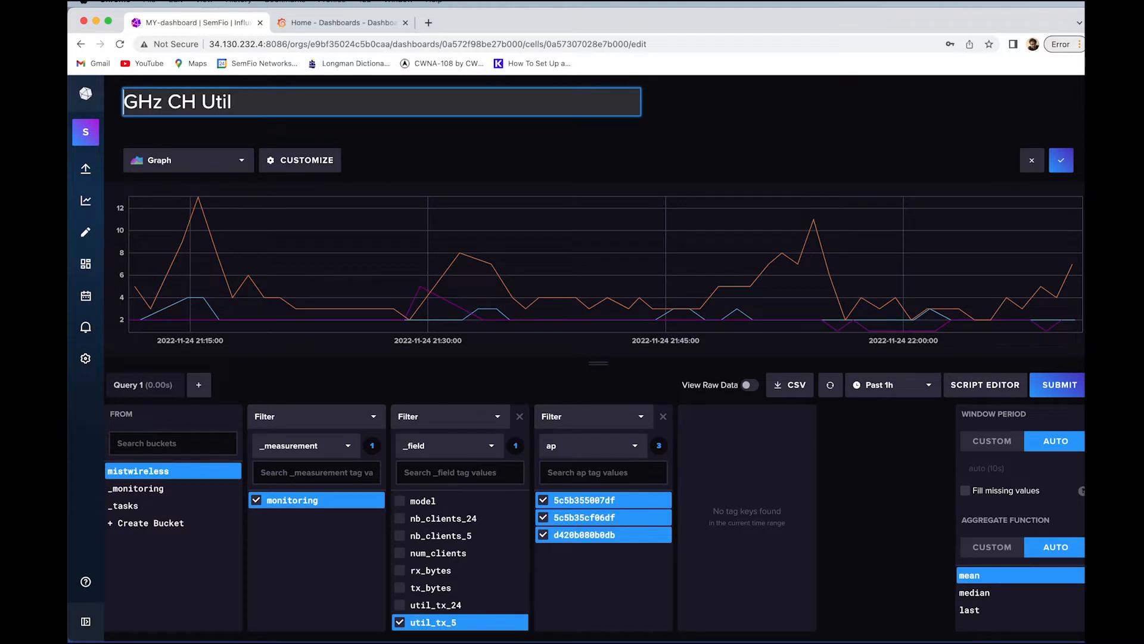
type("5")
key("Return")
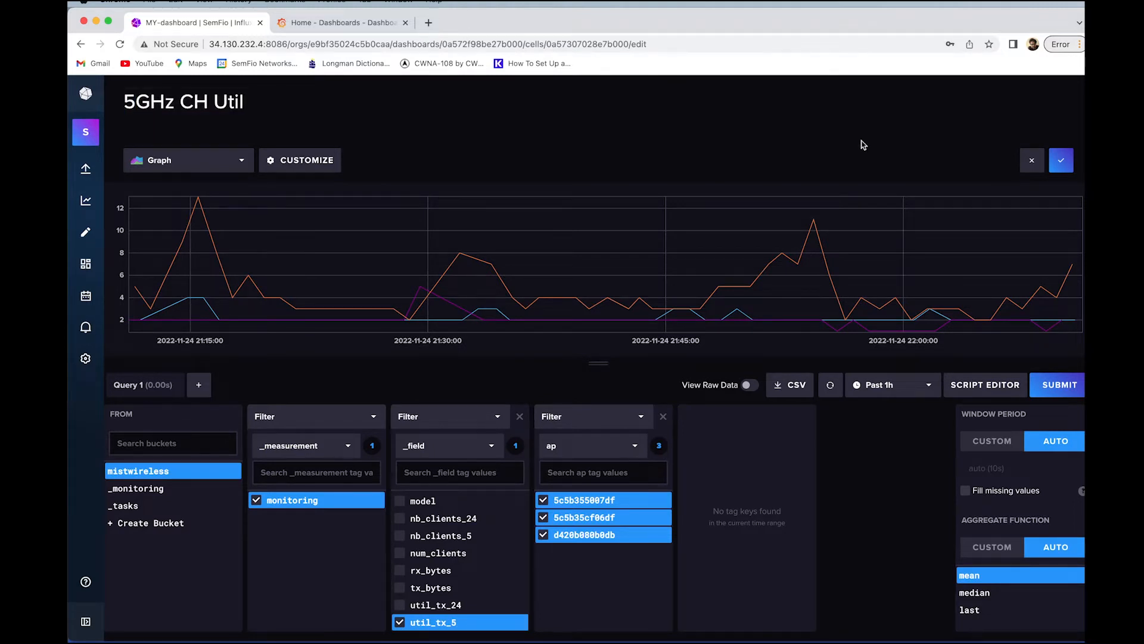
left_click(1061, 160)
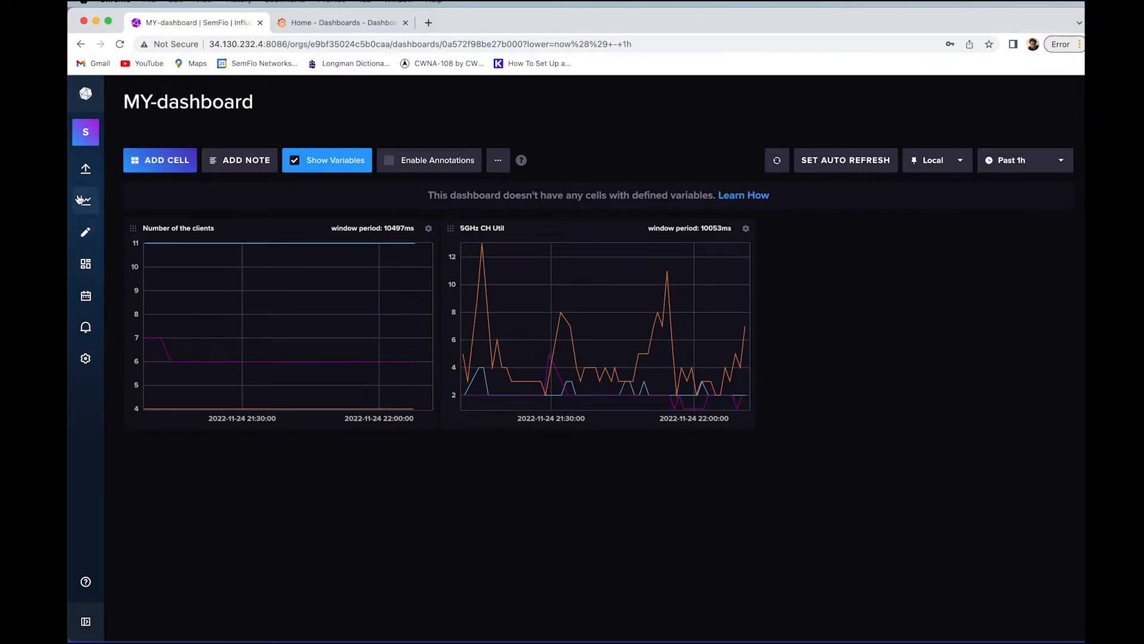
Add a cell graphing monitoring rx_bytes and tx_bytes for all three access points.
left_click(161, 162)
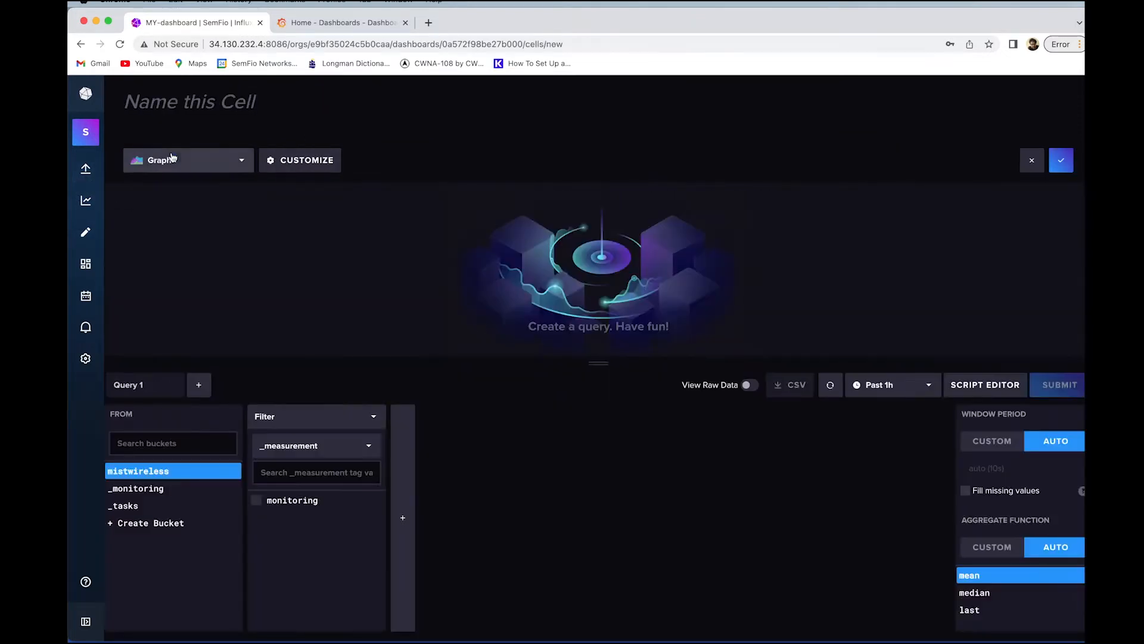
left_click(273, 505)
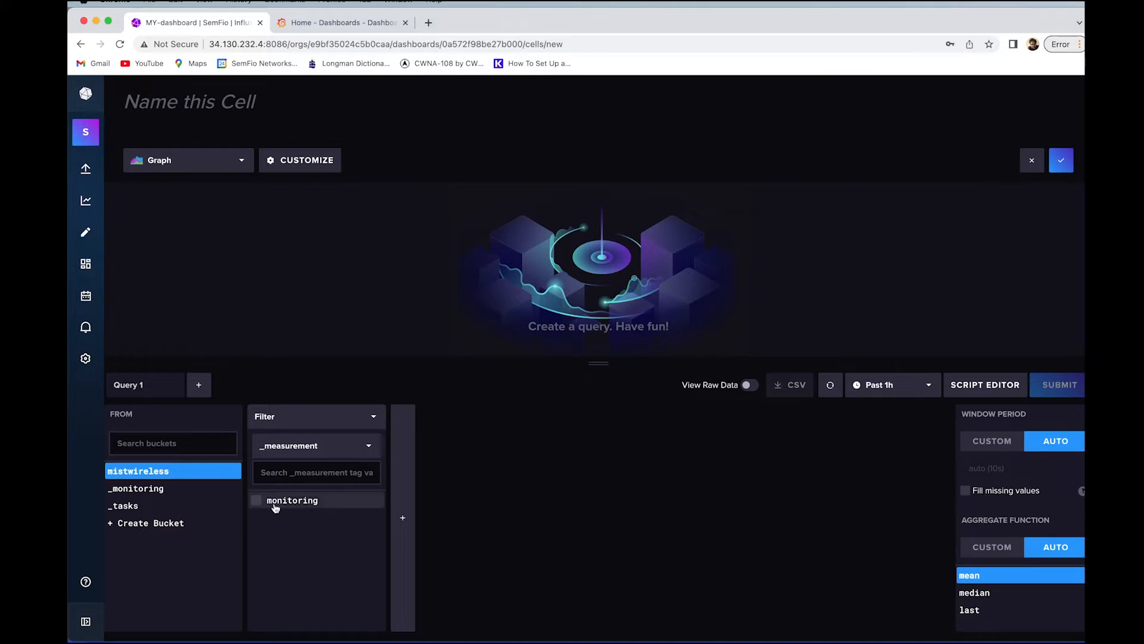
scroll(456, 565, "down", 3)
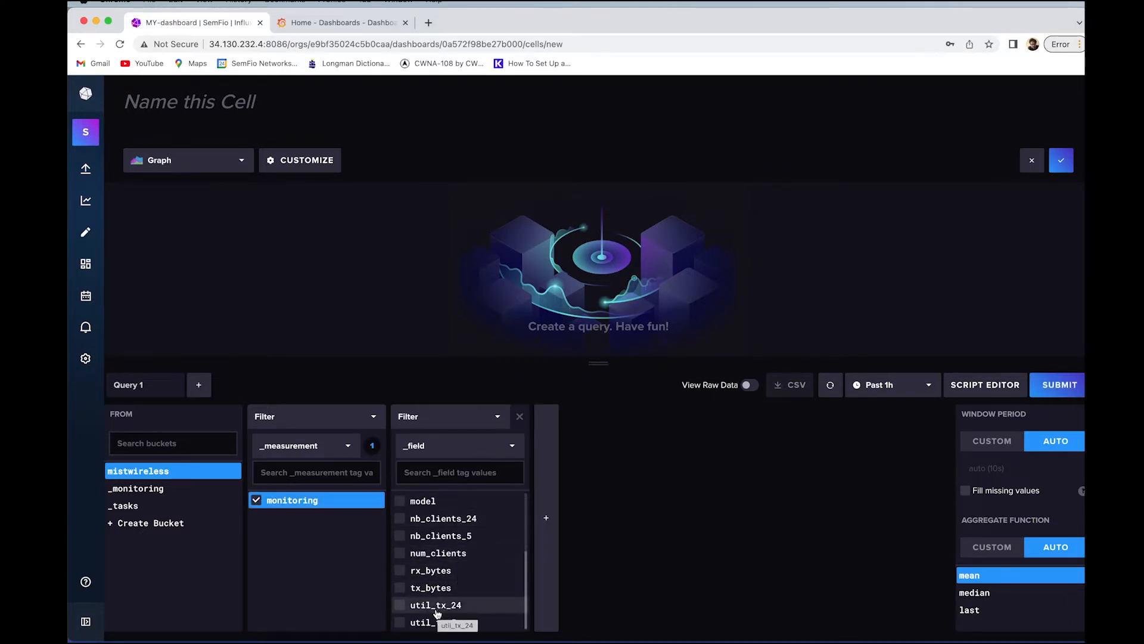
left_click(400, 571)
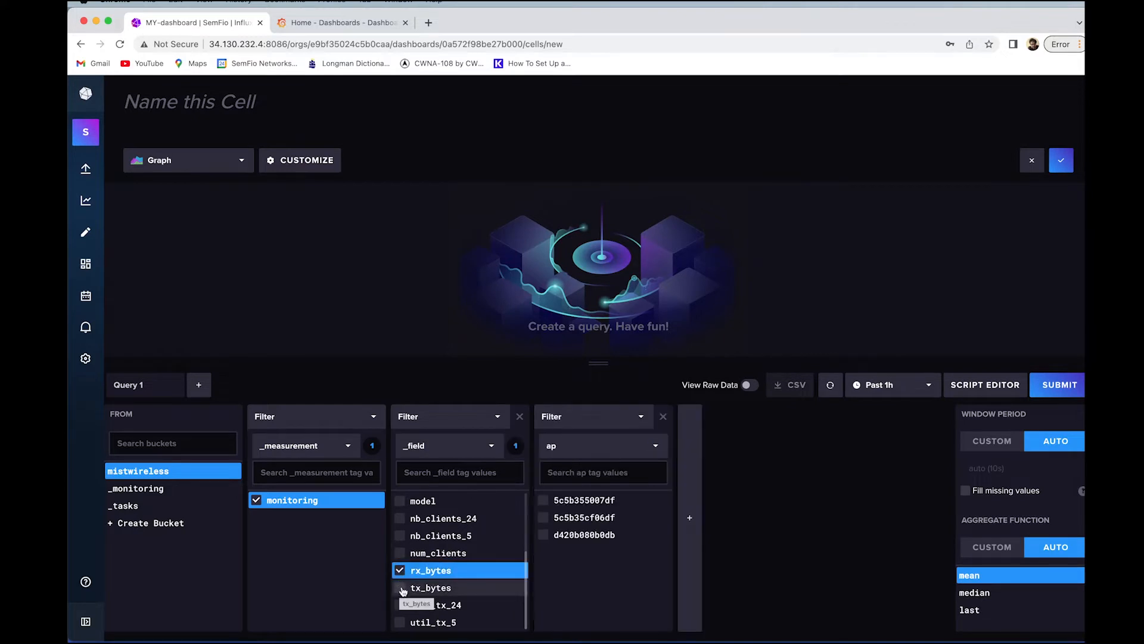
left_click(403, 589)
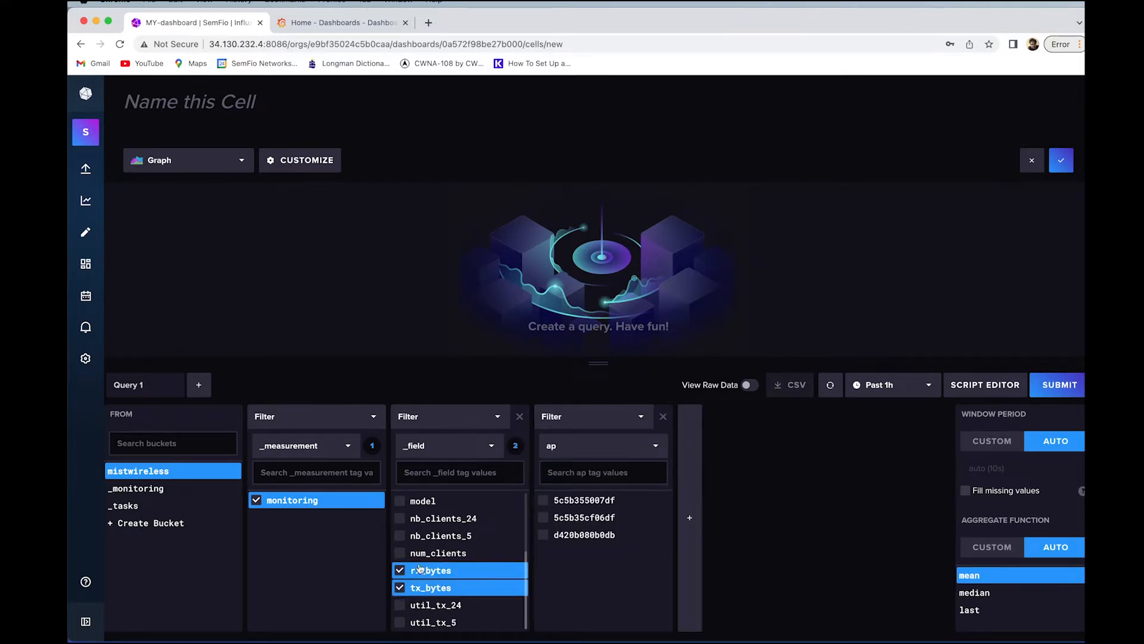
left_click(571, 501)
left_click(571, 518)
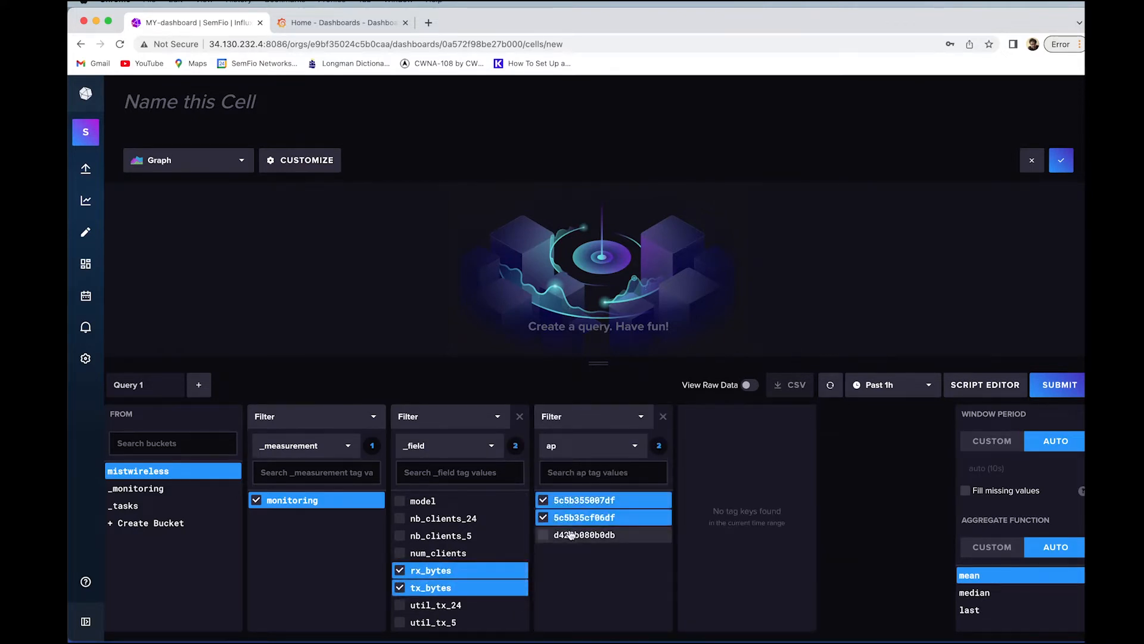
left_click(571, 535)
left_click(1078, 388)
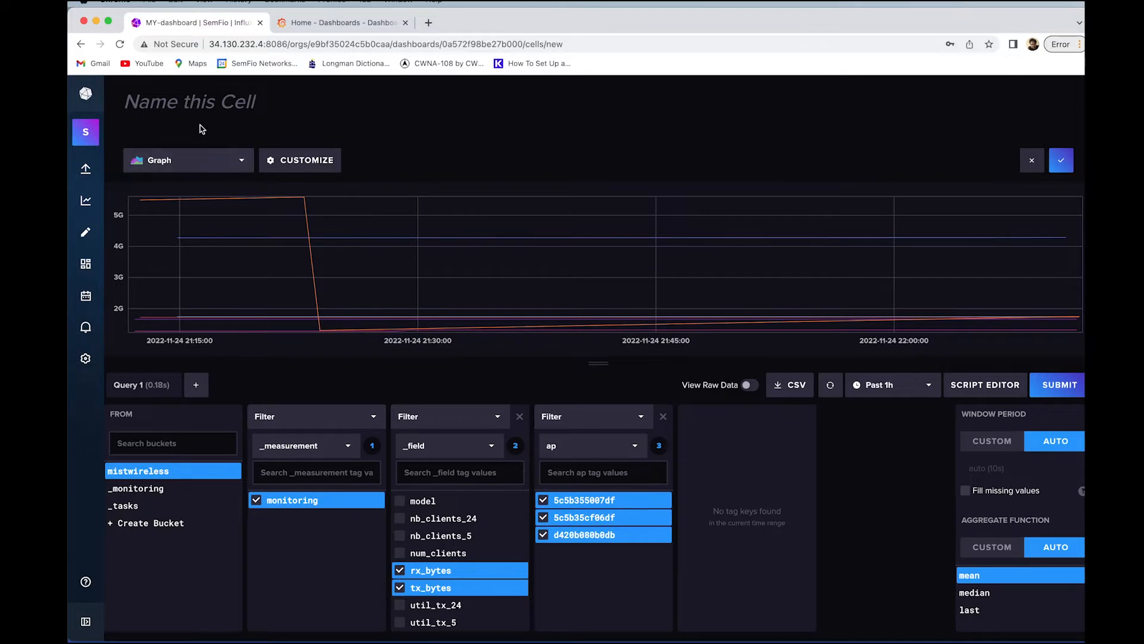
Title the cell 'Rx Tx', save it, and move it to the dashboard's top right.
left_click(204, 108)
type("Rx ")
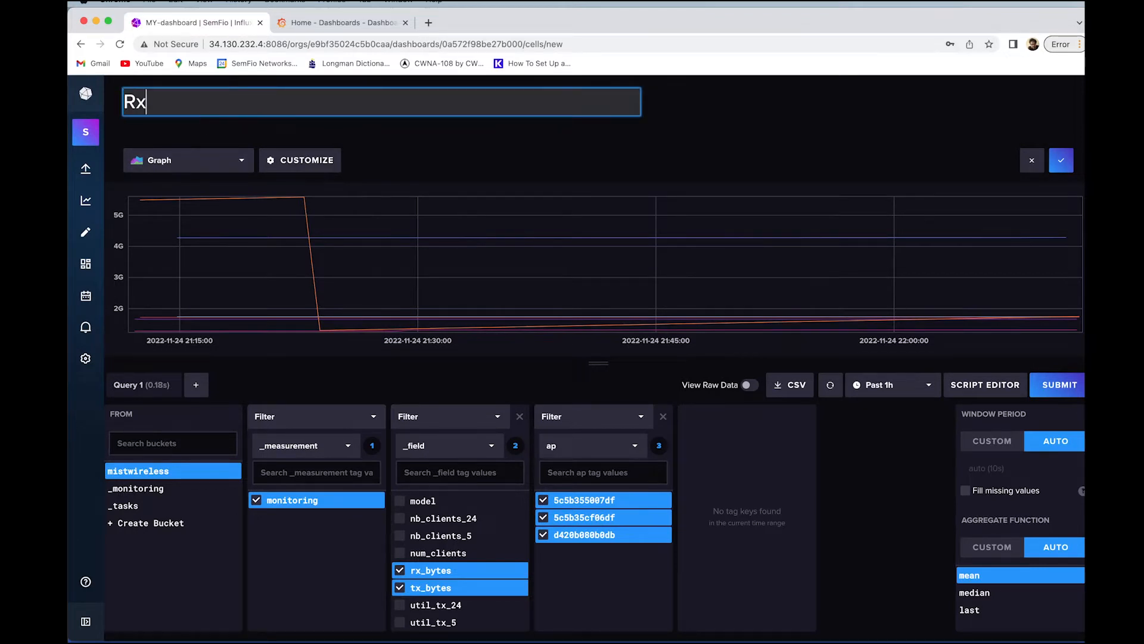
type("Tx")
left_click(1062, 162)
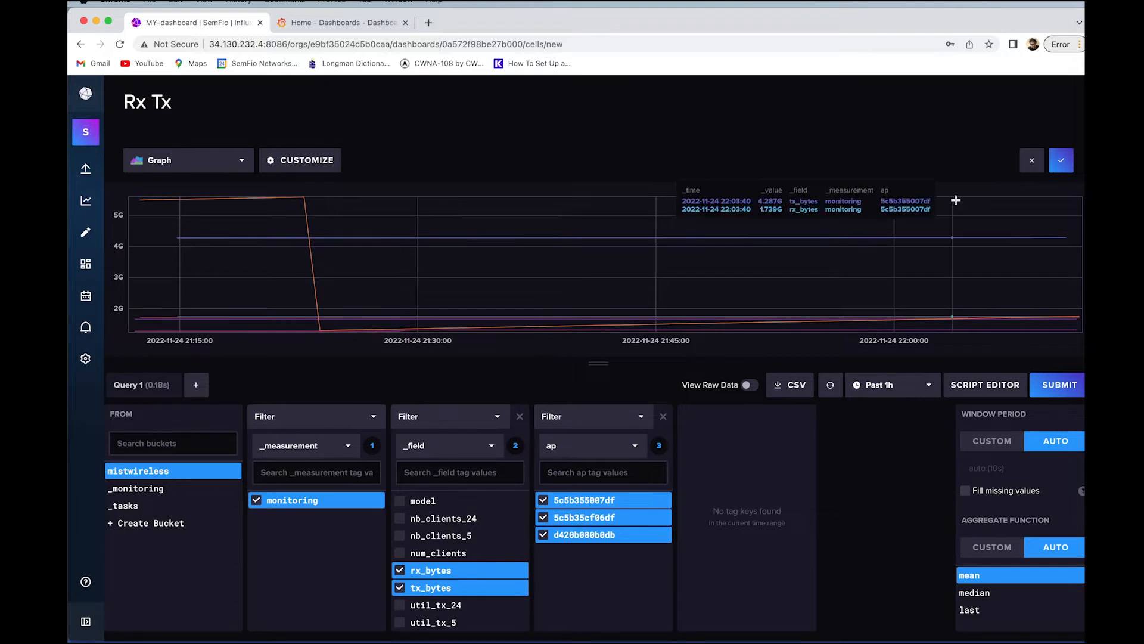
left_click(1062, 161)
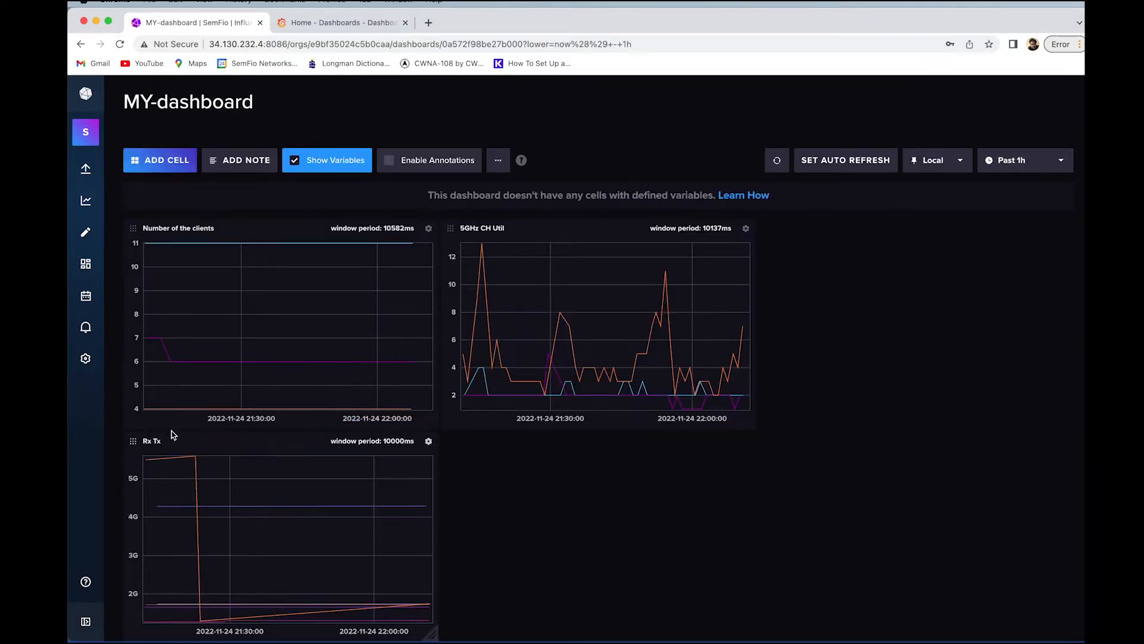
left_click_drag(137, 443, 781, 231)
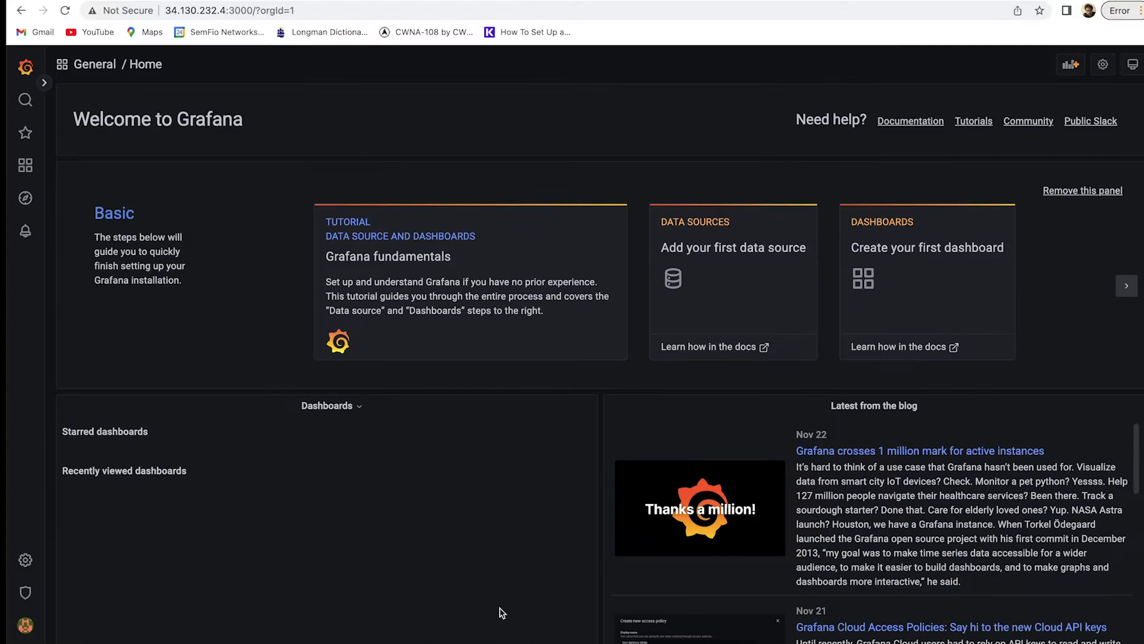
Return to the Grafana home page at port 3000, which shows the Basic setup steps.
double_click(183, 124)
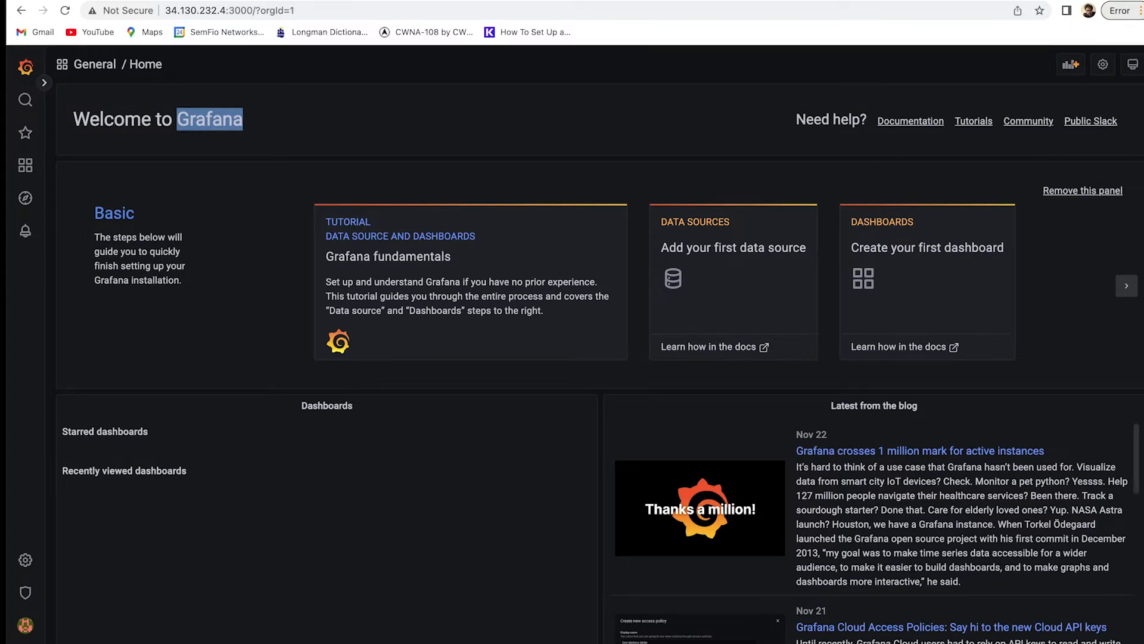
key("super+Tab")
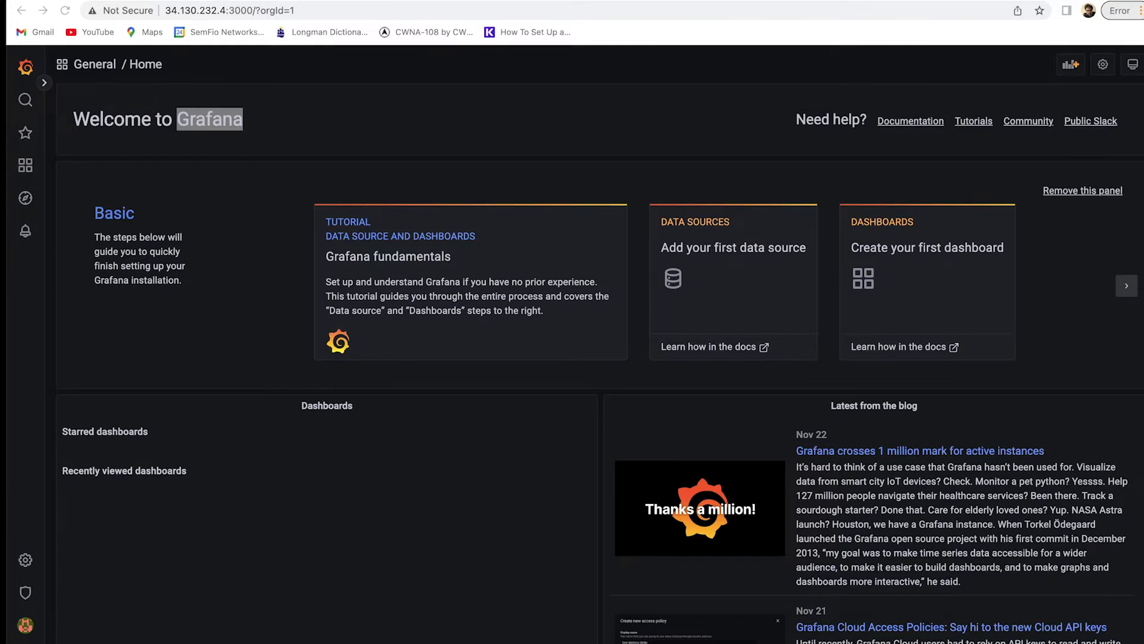
Add a new InfluxDB data source from Configuration > Data sources.
left_click(27, 563)
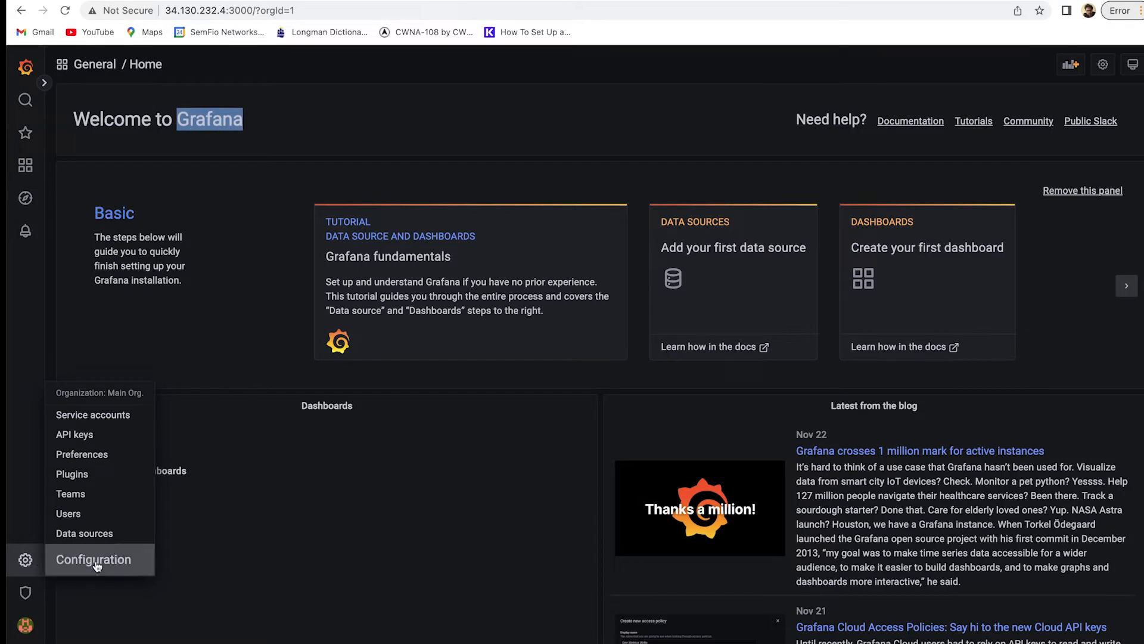
left_click(110, 538)
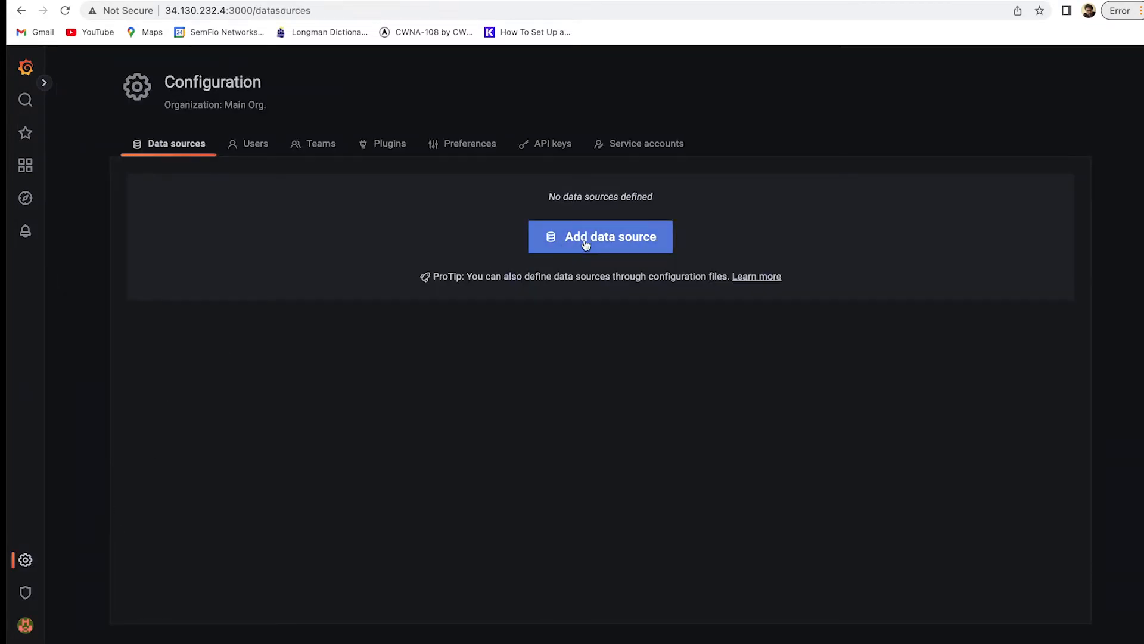
left_click(586, 245)
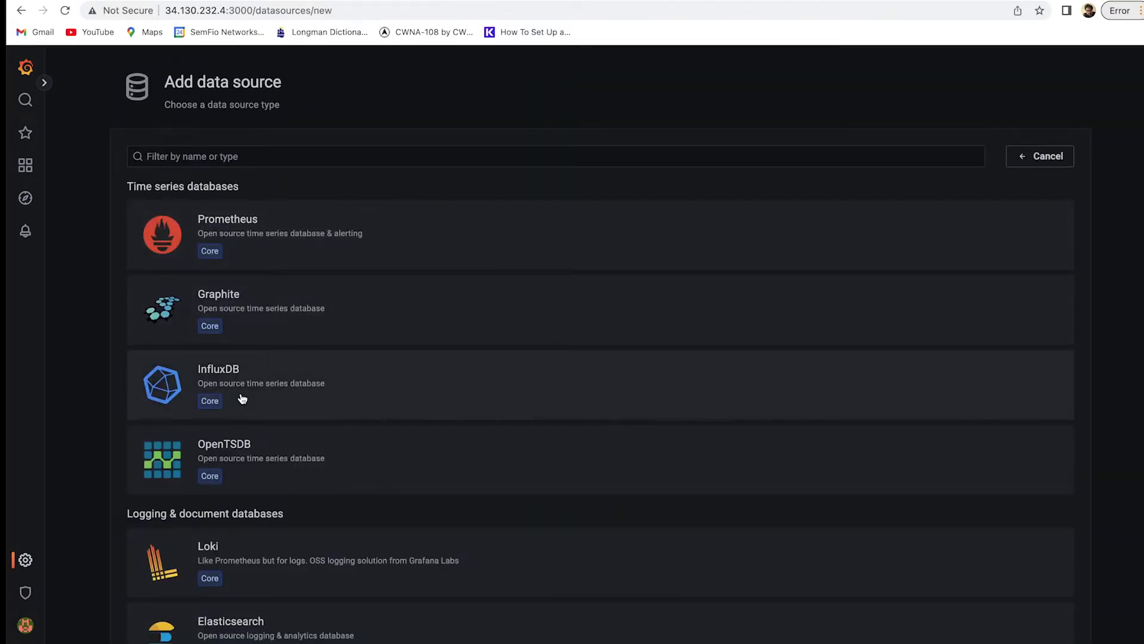
left_click(239, 382)
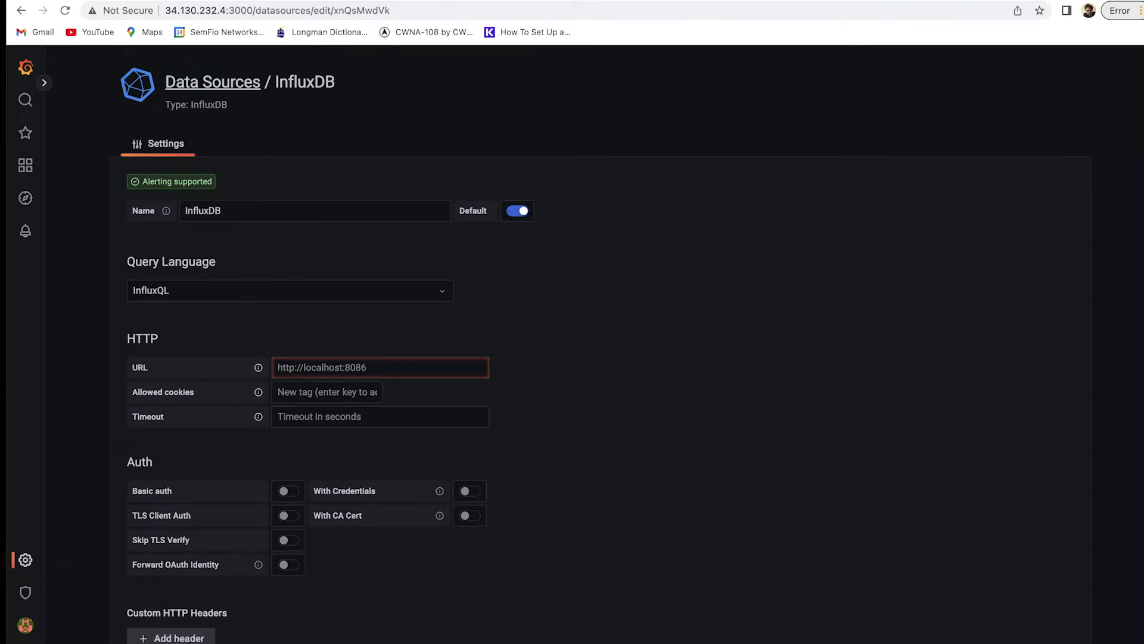
left_click(262, 298)
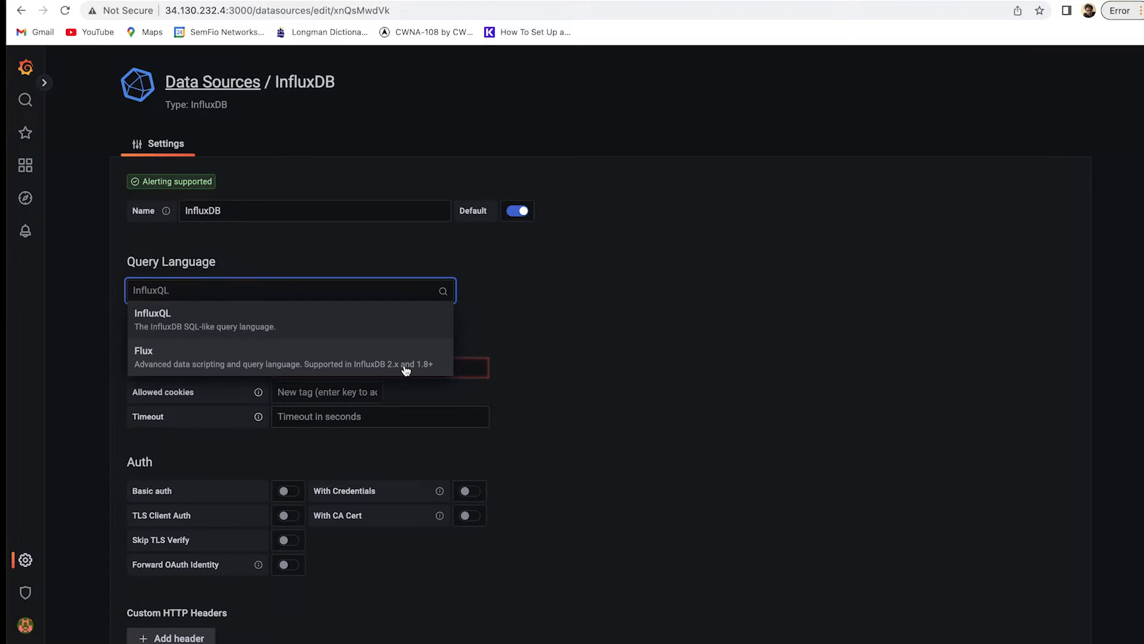
left_click(350, 367)
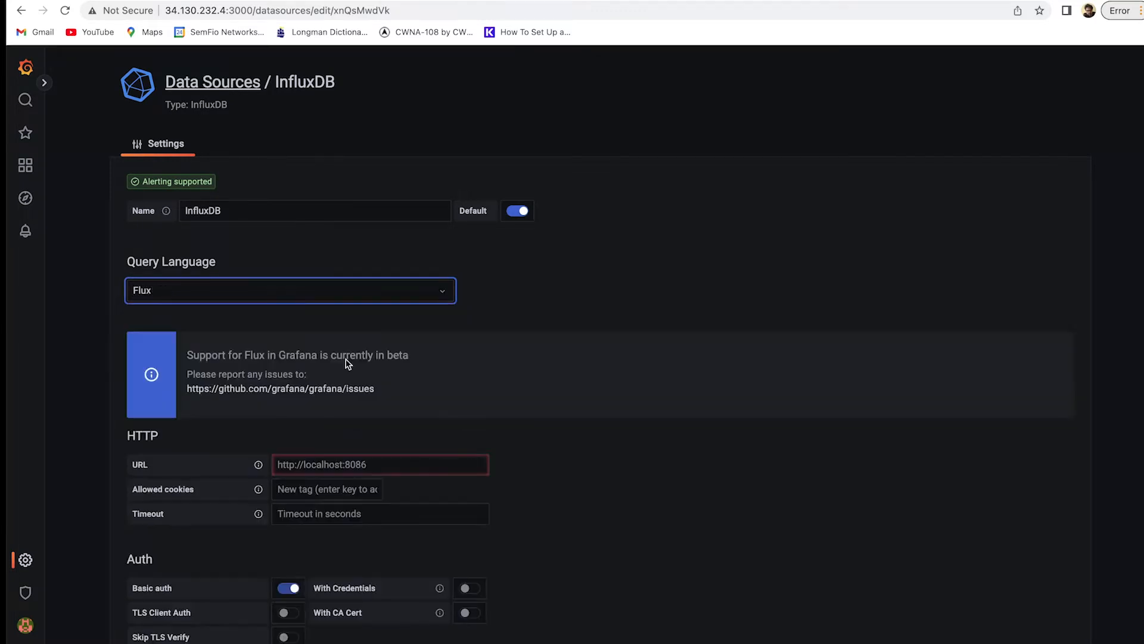
scroll(310, 328, "down", 2)
left_click(311, 318)
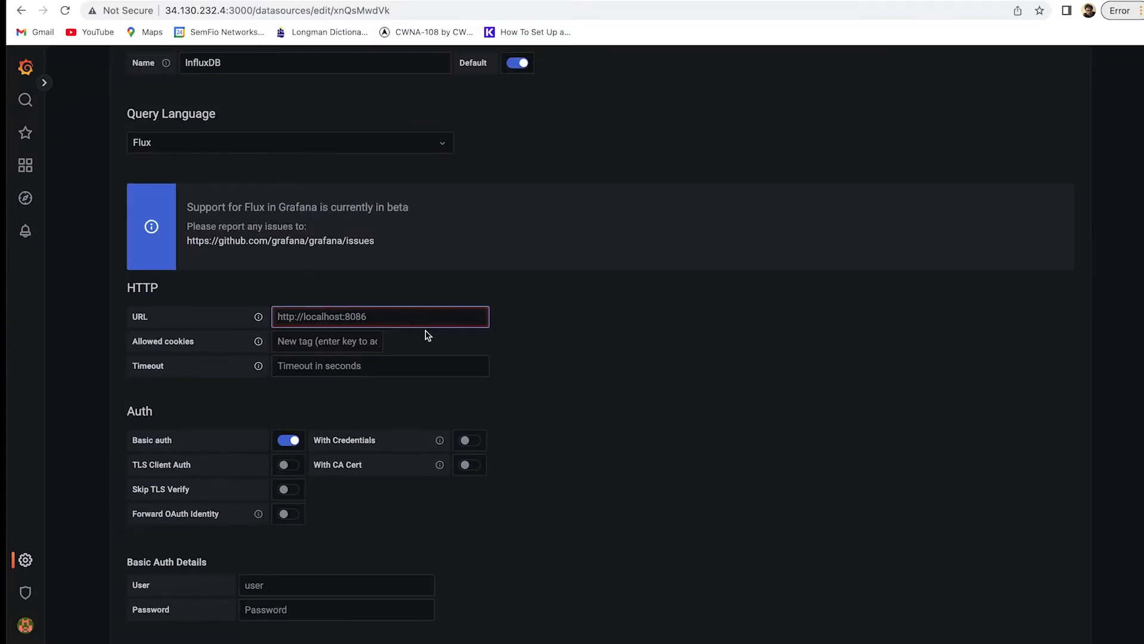
type("http://influxdb:8086")
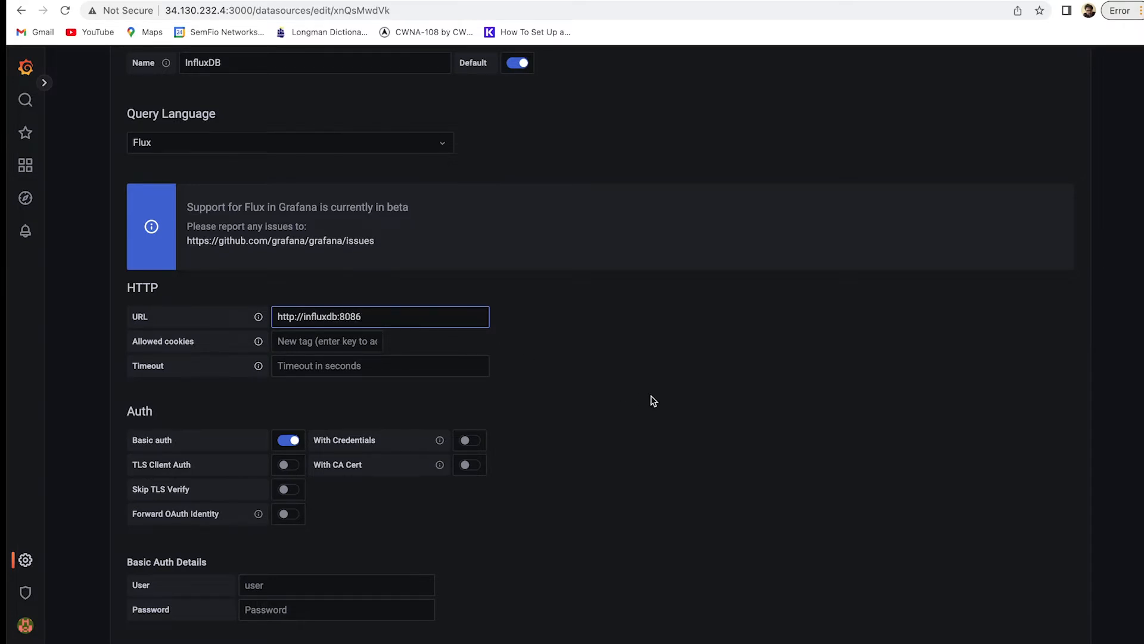
left_click(667, 376)
scroll(477, 361, "down", 2)
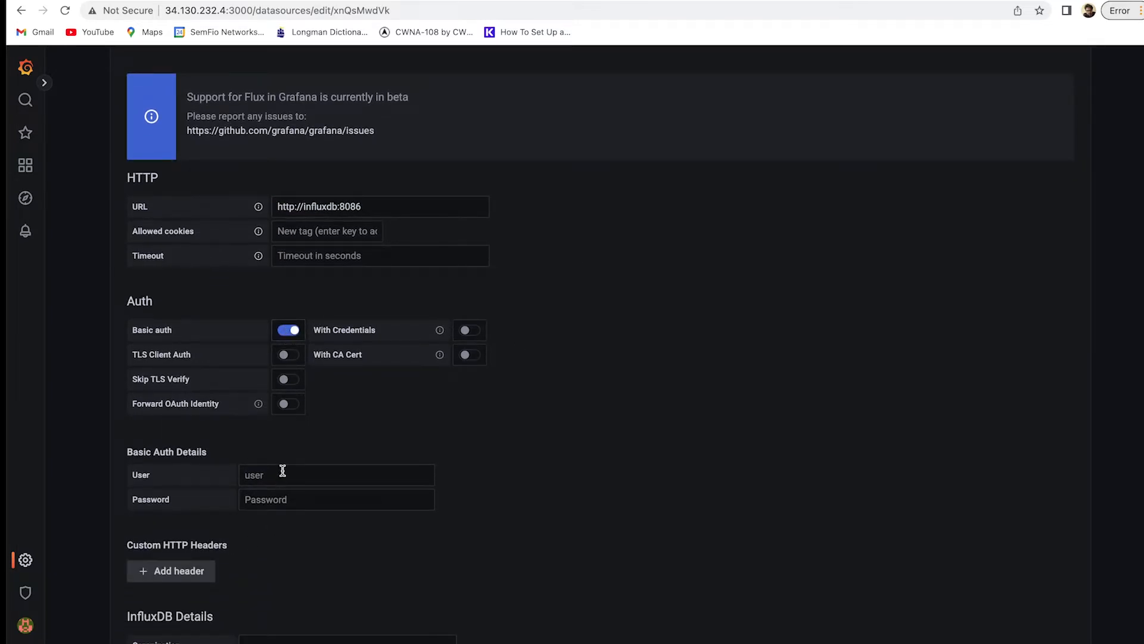
left_click(291, 331)
scroll(286, 357, "down", 3)
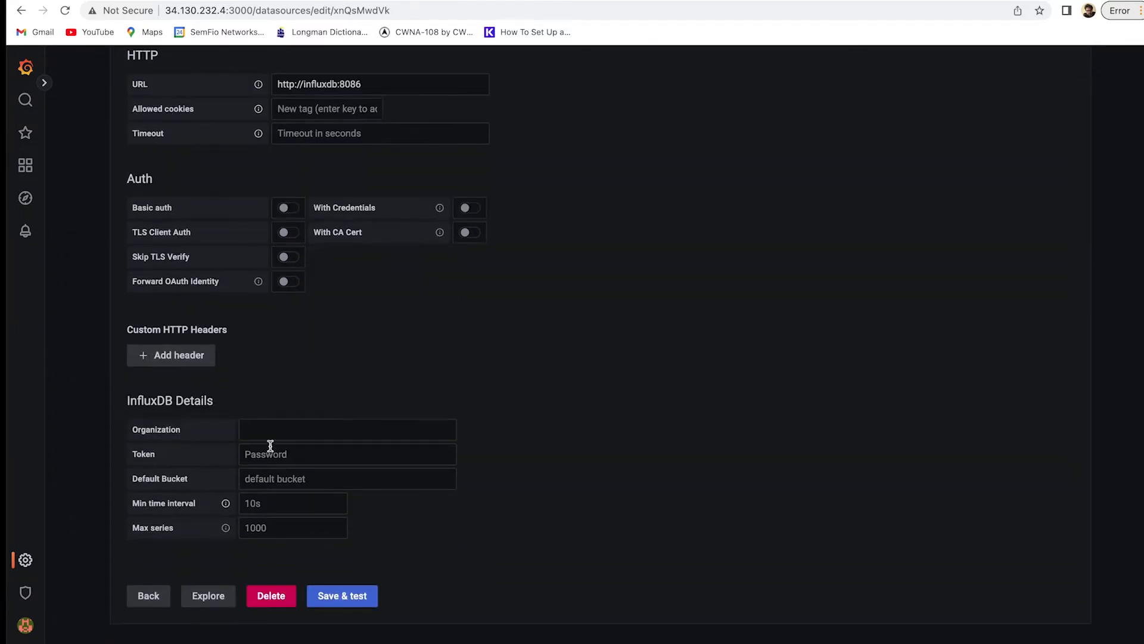
Enter organization SemFio, default bucket mistwireless and the access token.
left_click(286, 432)
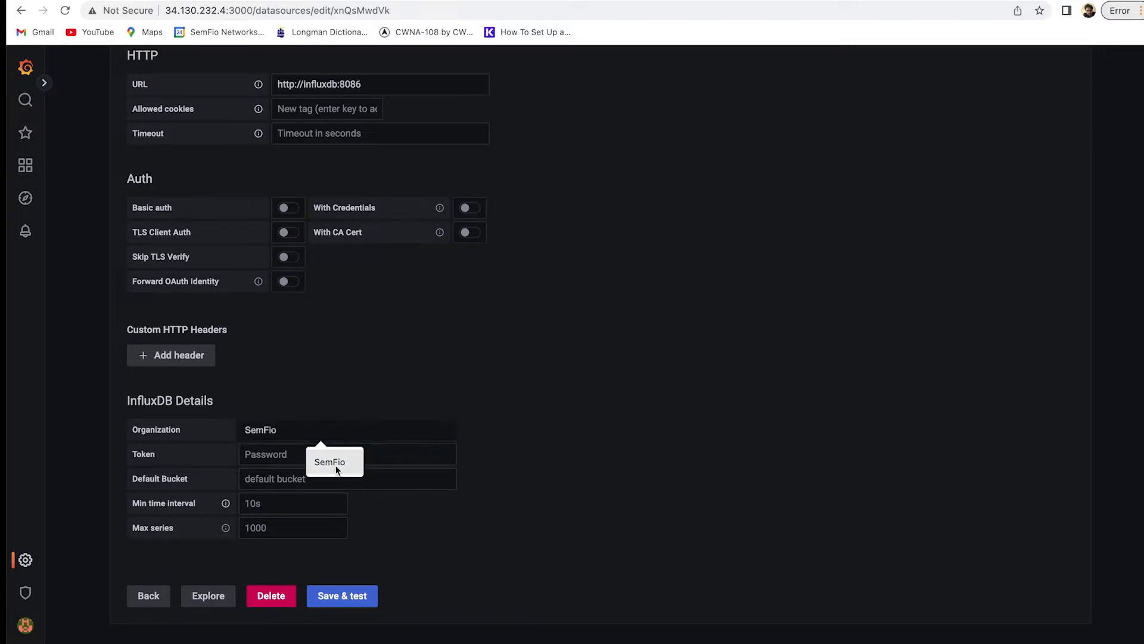
left_click(336, 468)
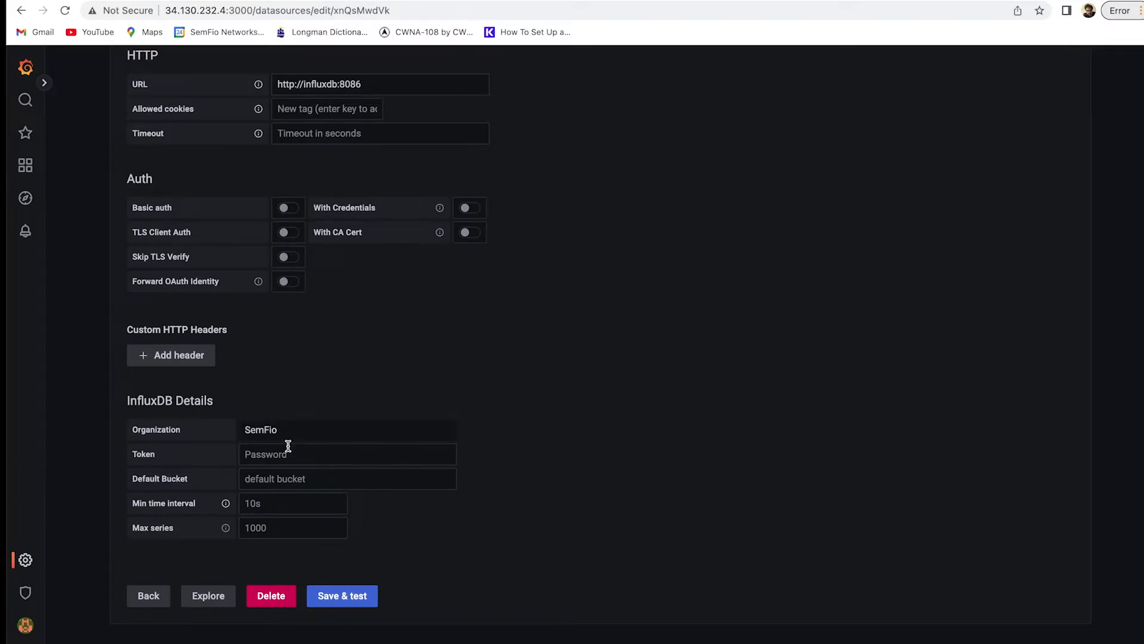
left_click(305, 479)
type("mistwireless")
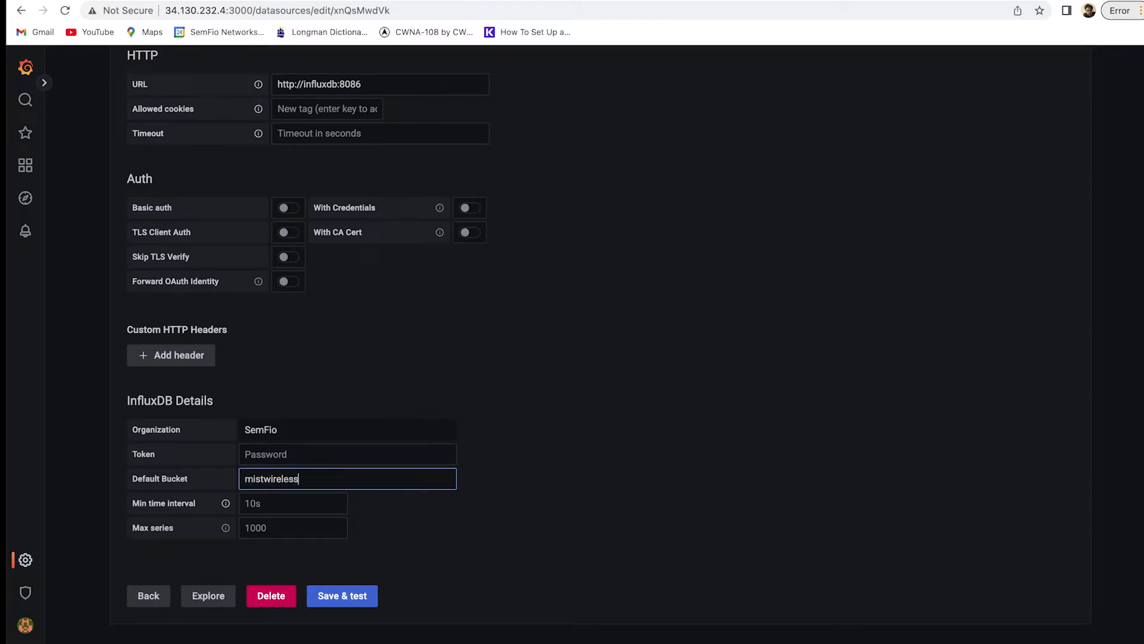
left_click(356, 457)
type("•")
key("BackSpace")
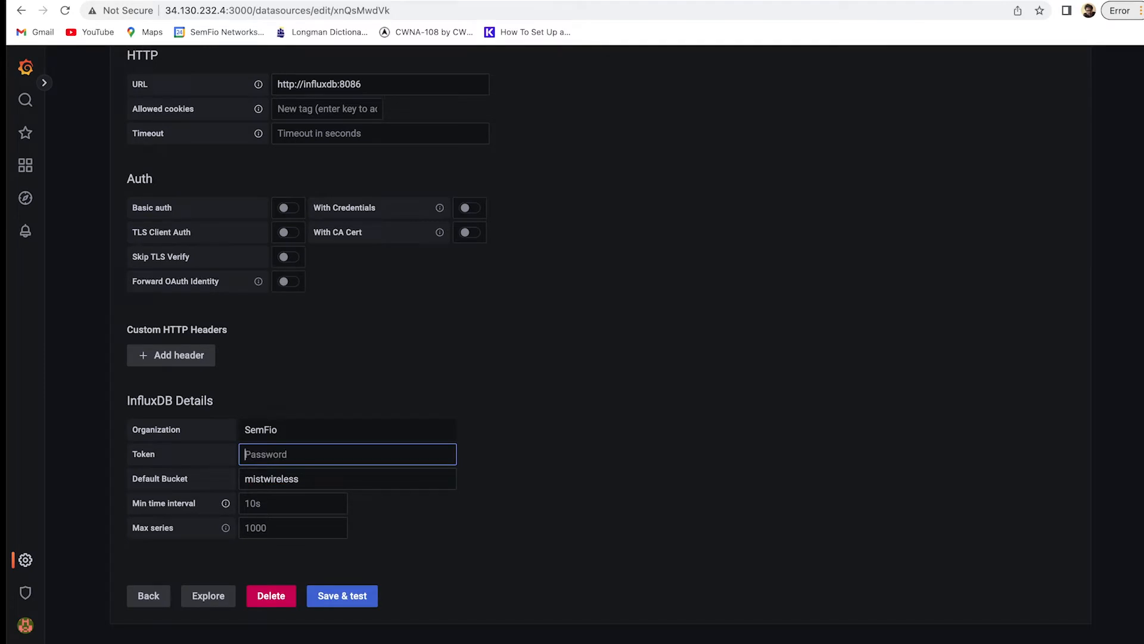
type("•")
Save and test the data source until it reports 3 buckets found.
left_click(350, 601)
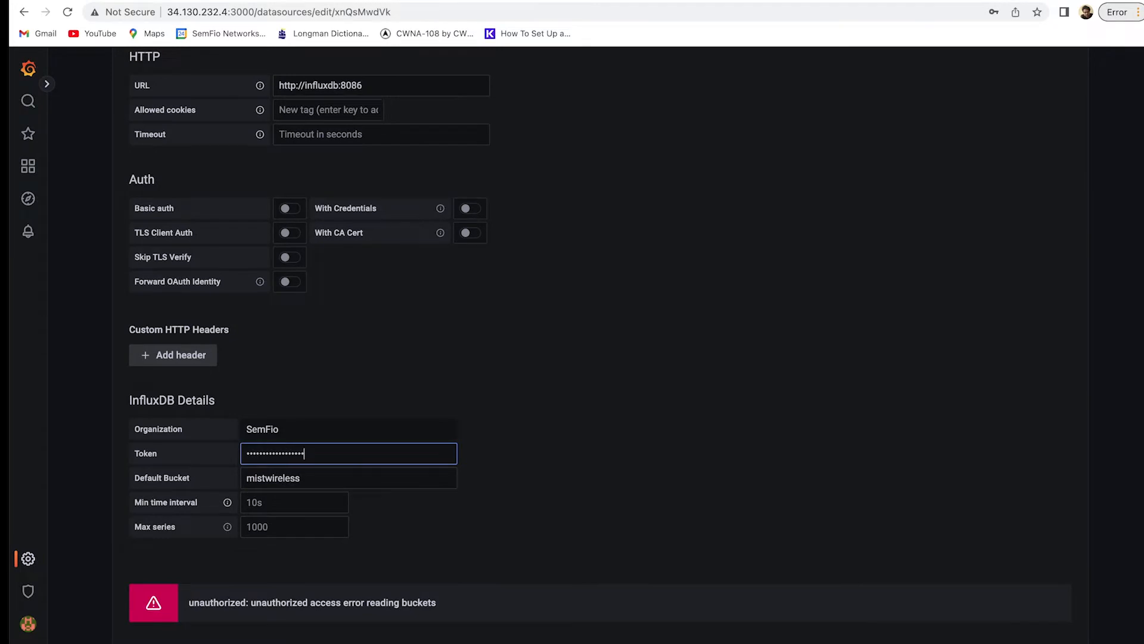
key("Return")
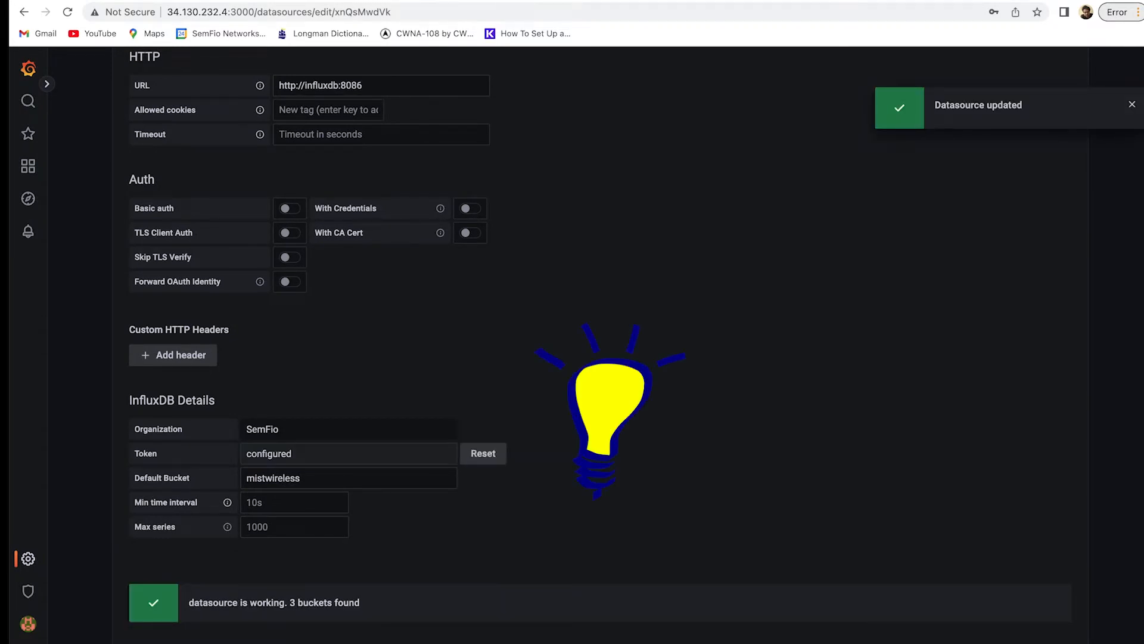
scroll(391, 534, "down", 2)
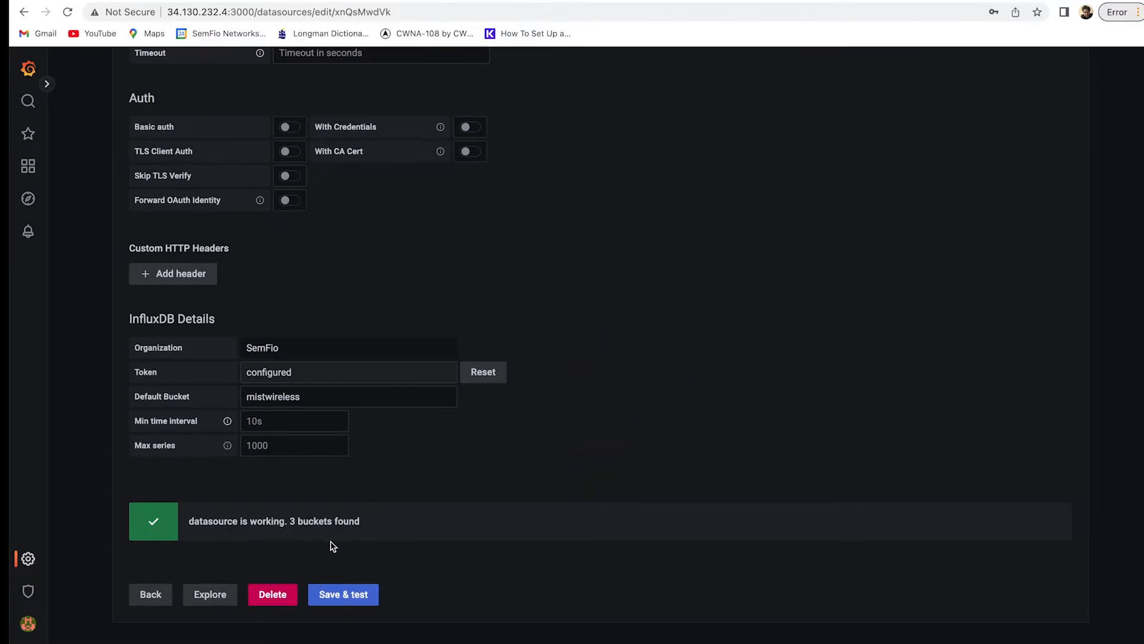
scroll(336, 543, "up", 8)
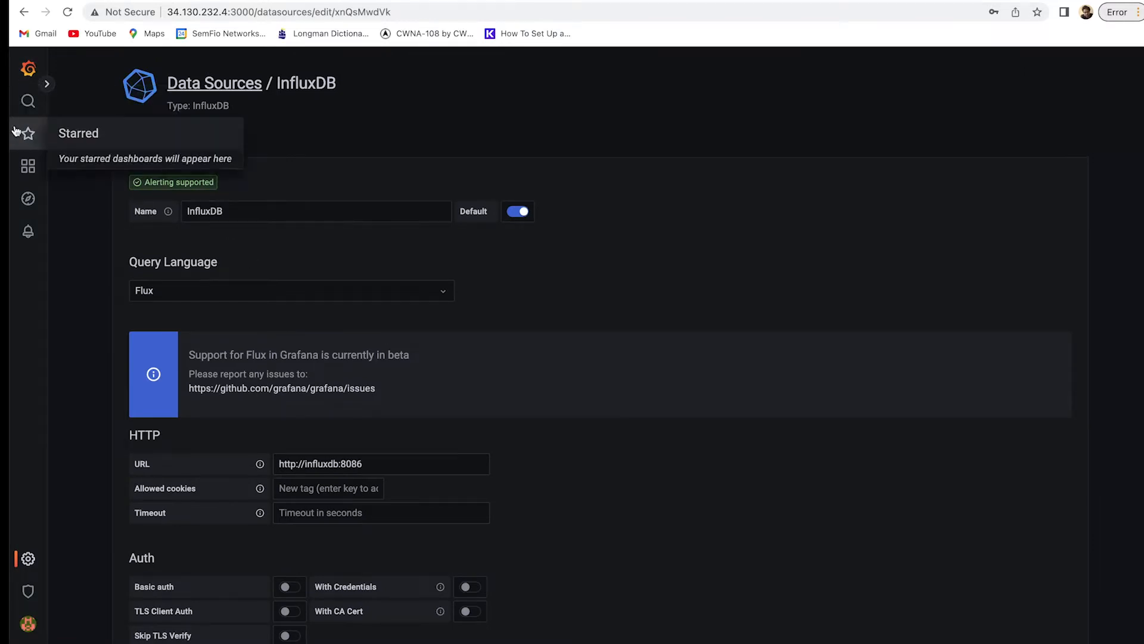
Create a new empty dashboard and add a new panel to it.
left_click(26, 164)
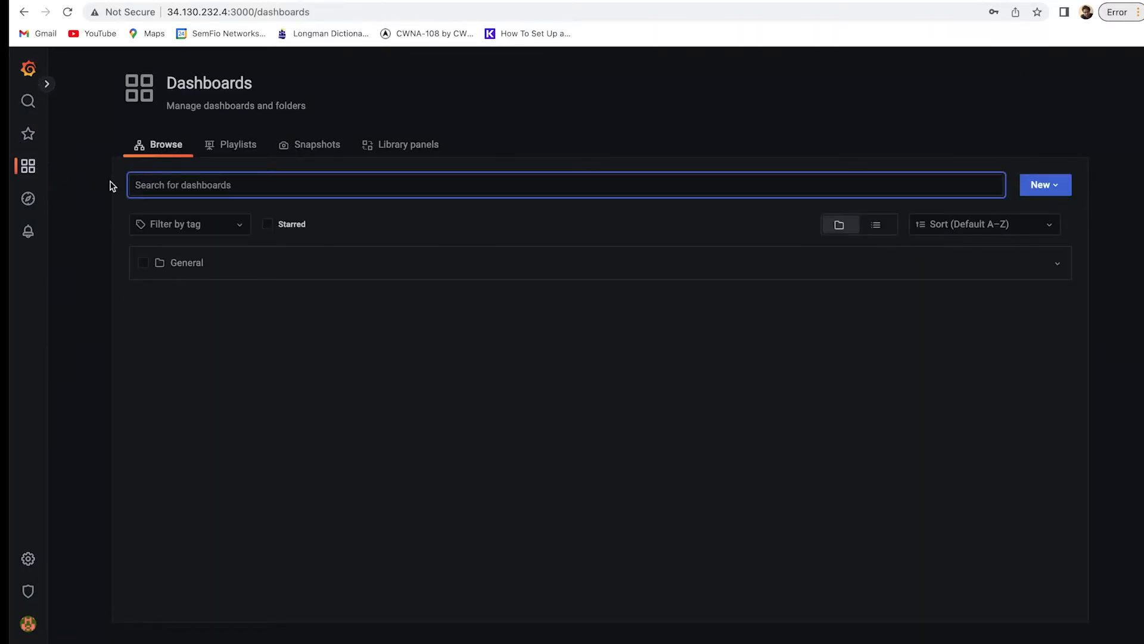
left_click(194, 269)
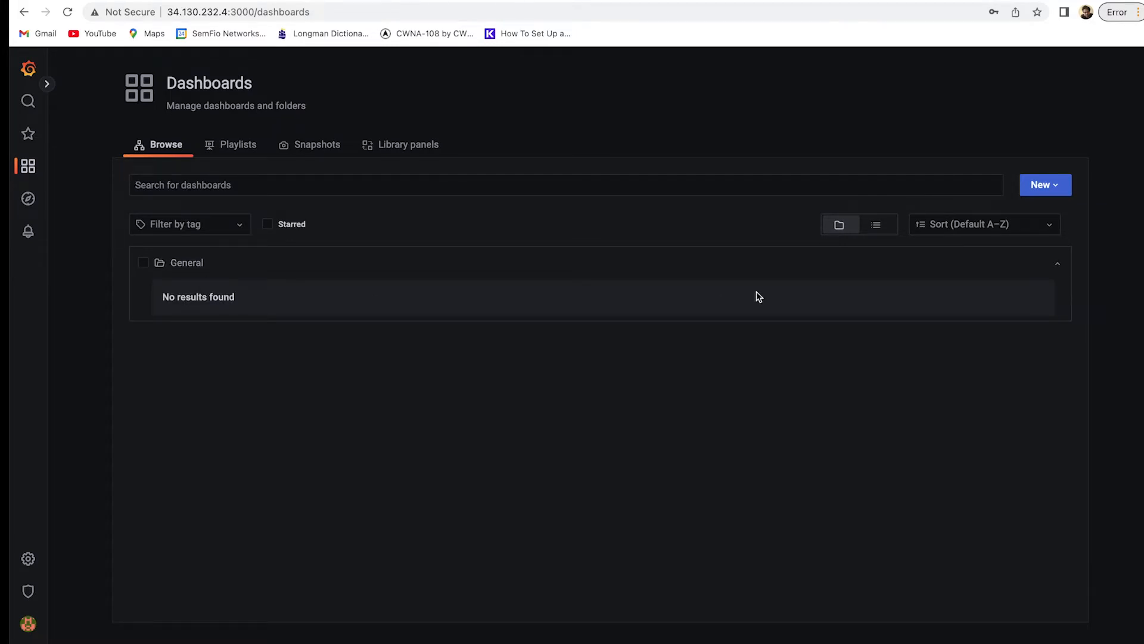
left_click(1044, 186)
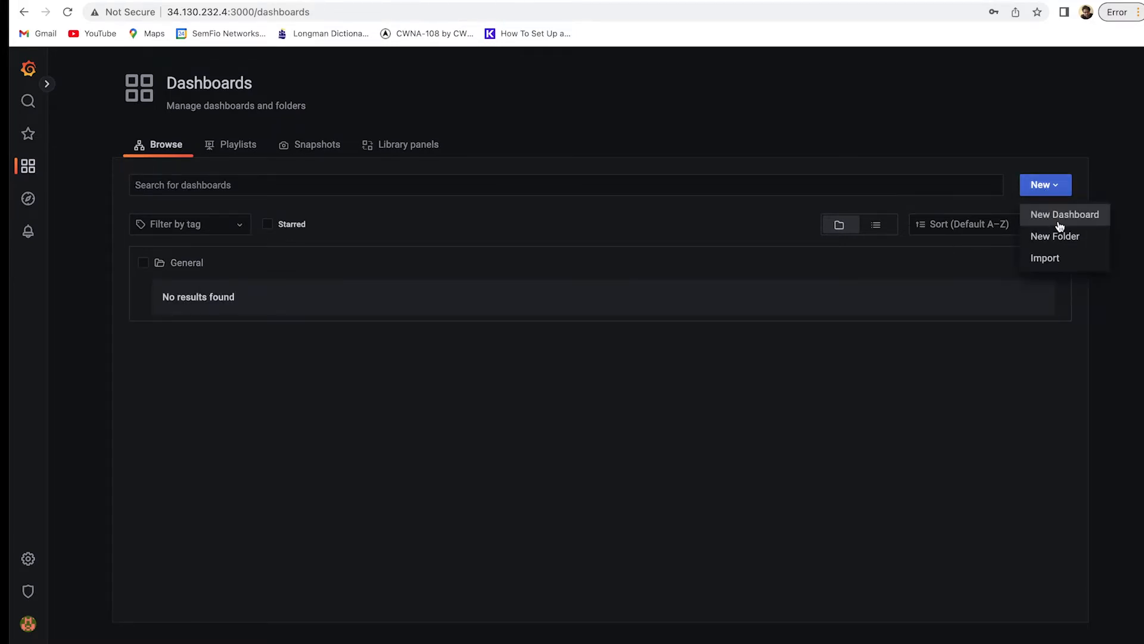
left_click(1059, 215)
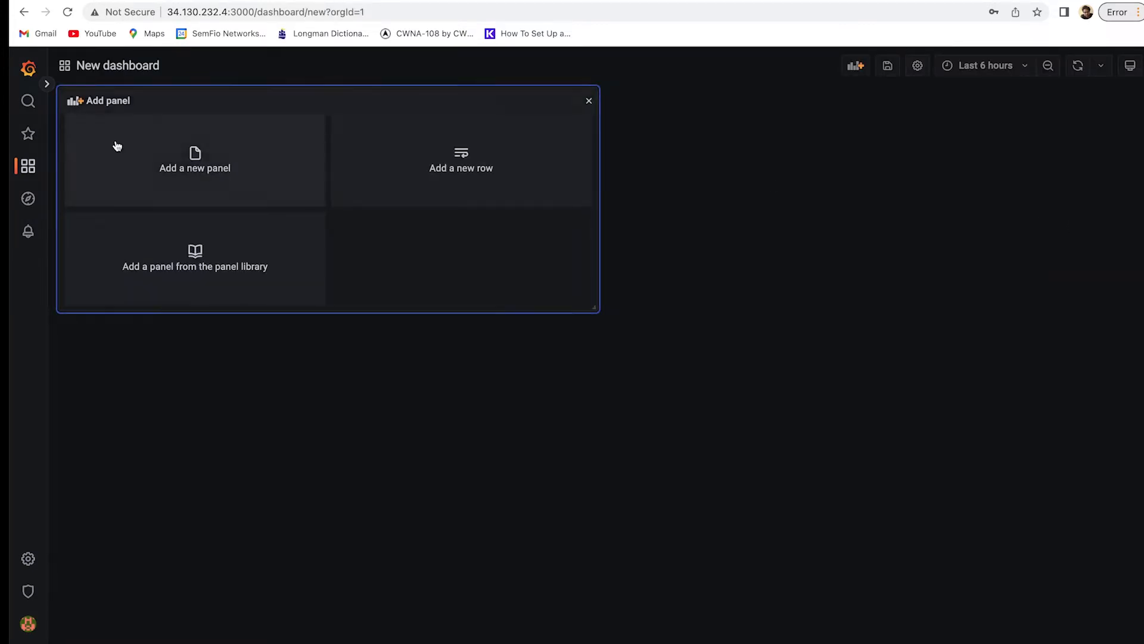
left_click(181, 171)
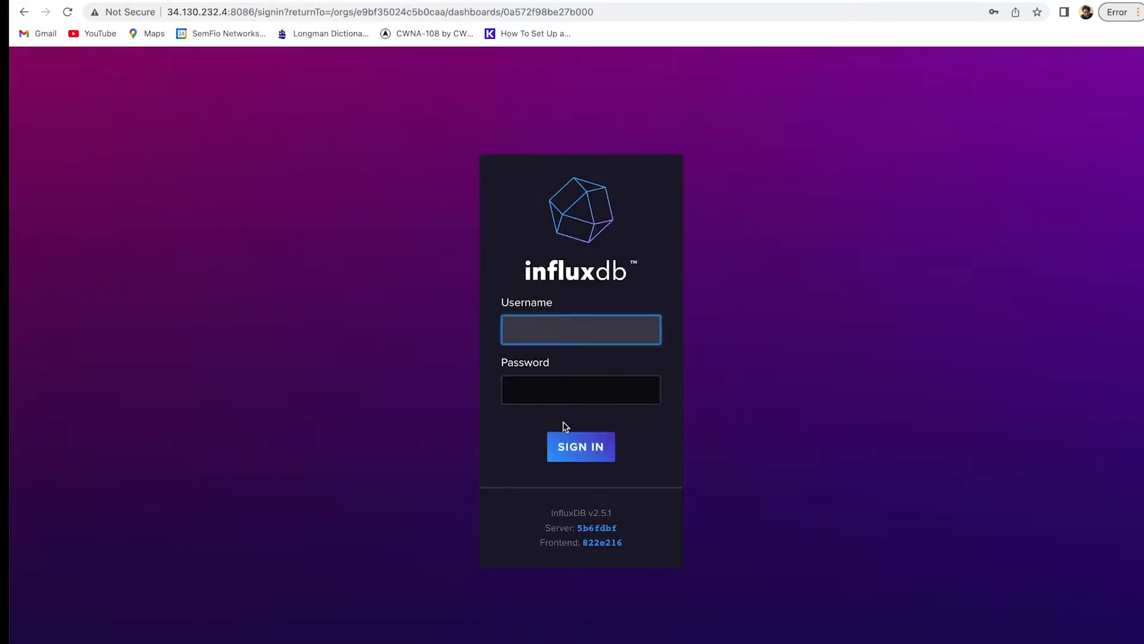
Sign back in to InfluxDB to bring up MY-dashboard.
type("admin")
key("Tab")
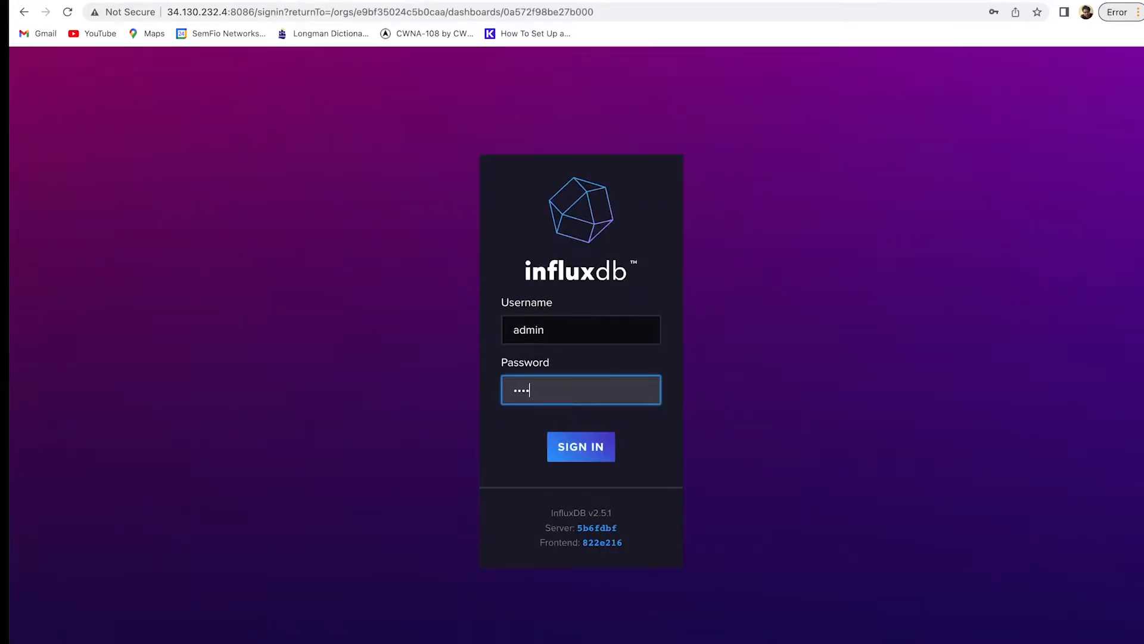
key("Return")
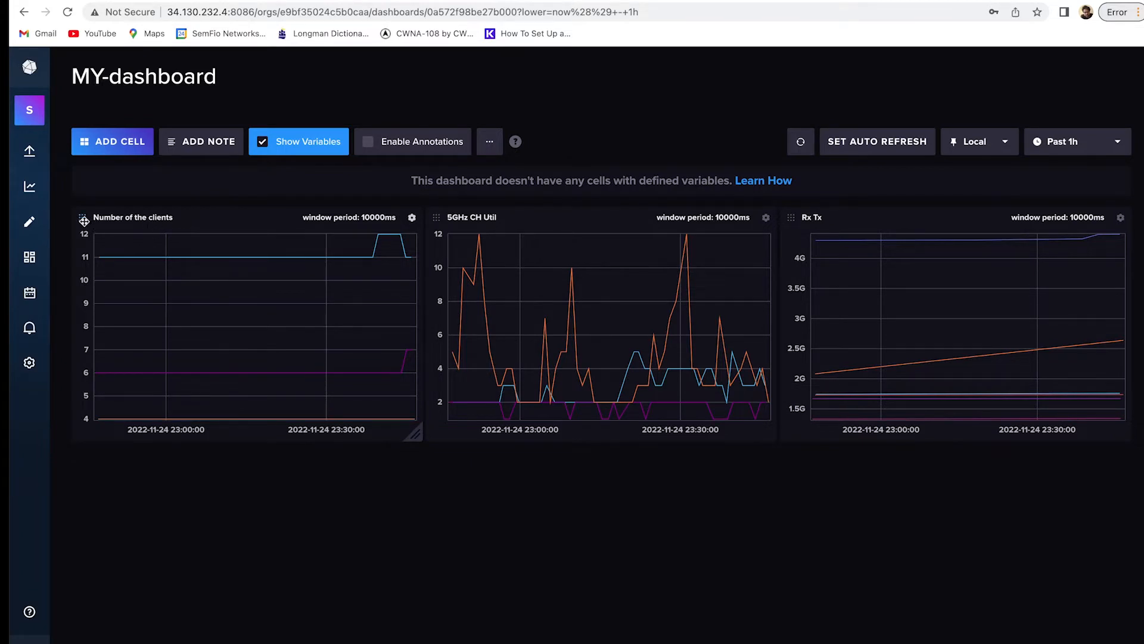
Open the Number of the clients cell for editing and view its Flux script.
left_click(411, 219)
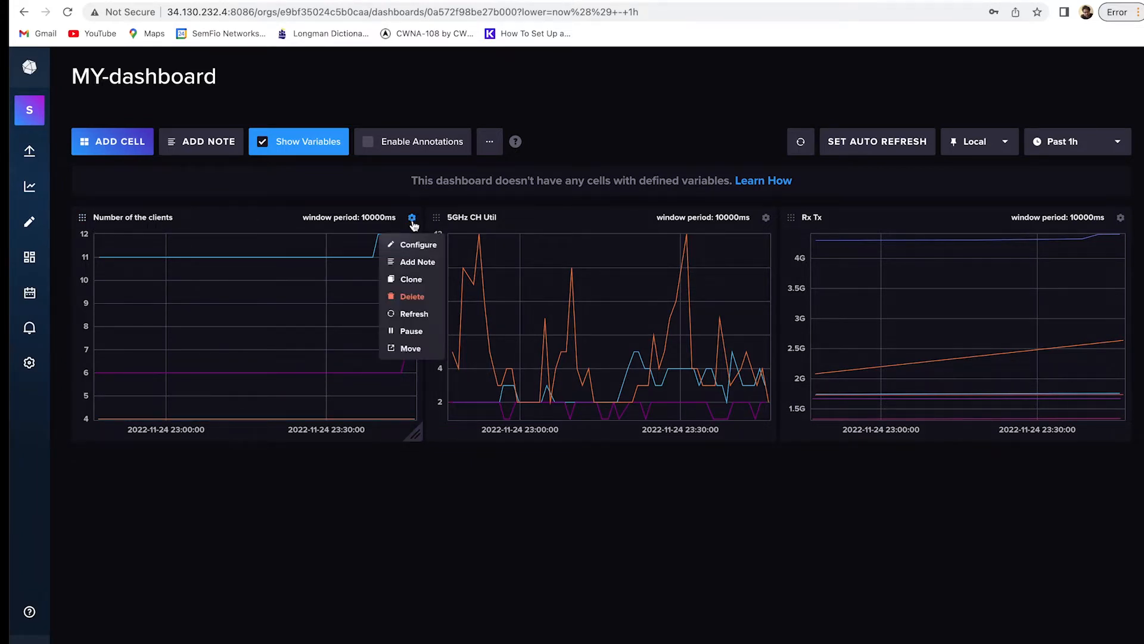
left_click(420, 244)
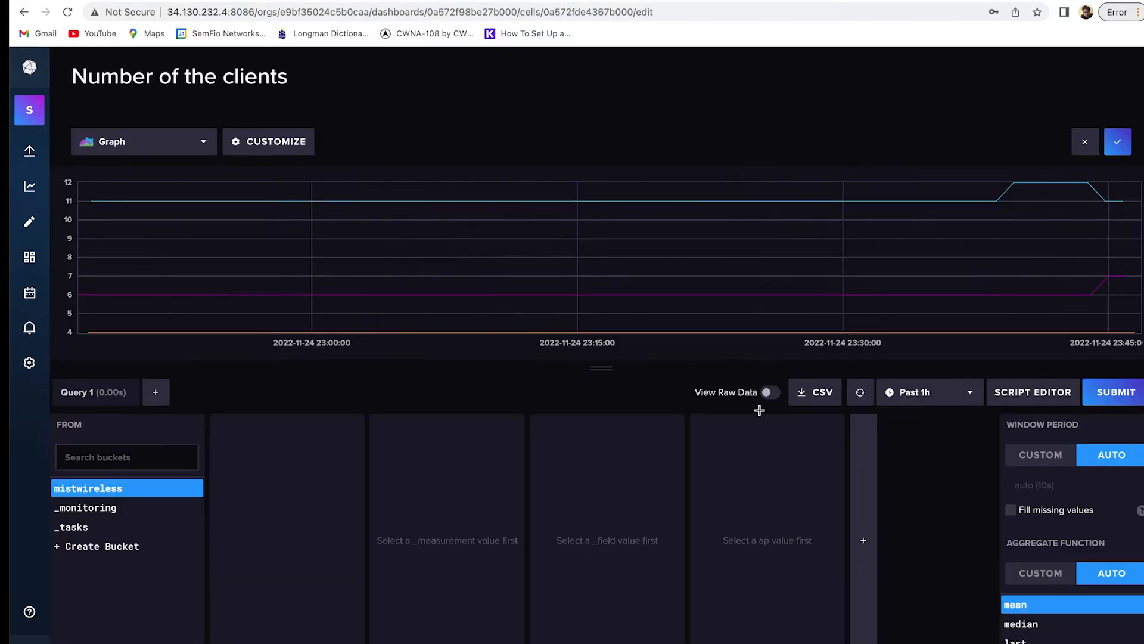
left_click(1030, 395)
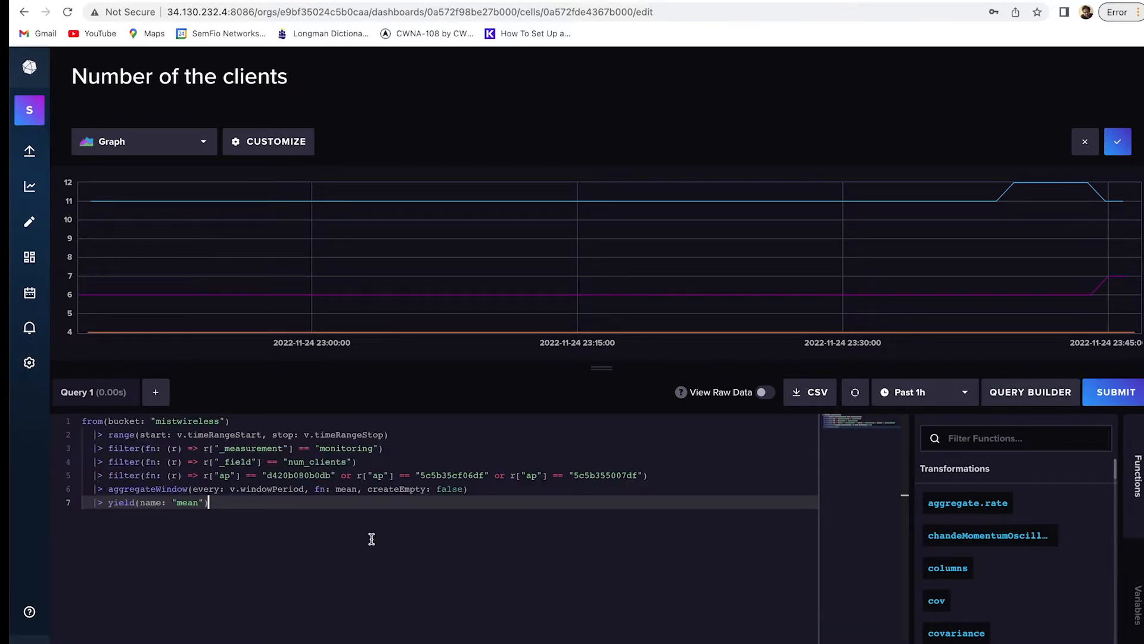
left_click_drag(370, 536, 28, 425)
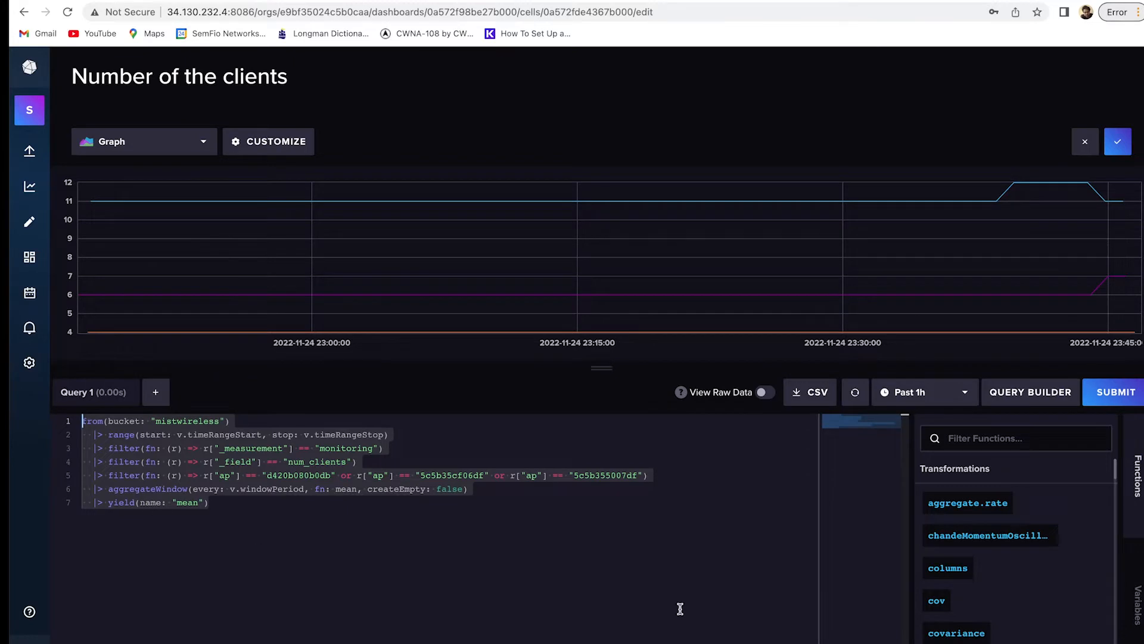
left_click(1043, 392)
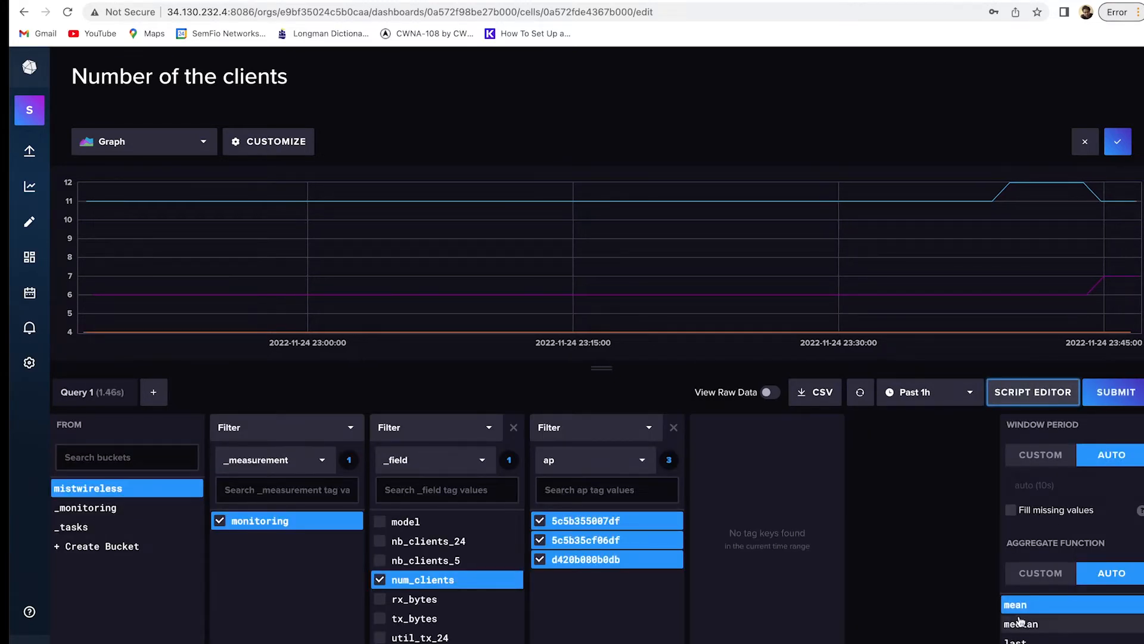
Change the aggregate function to last and copy the updated Flux script.
left_click(1046, 641)
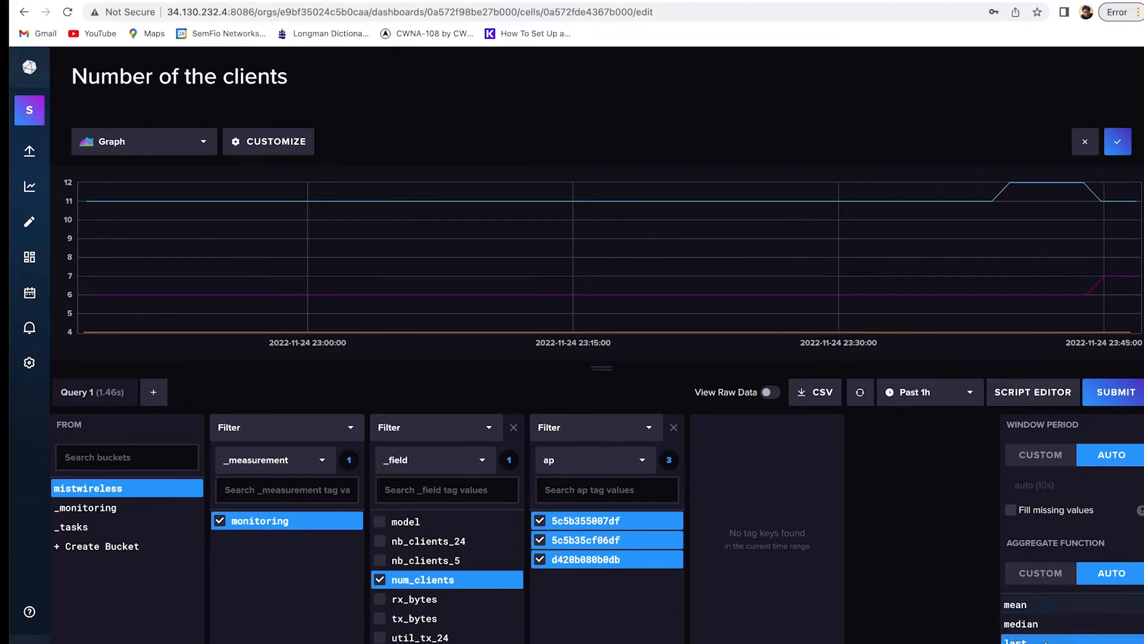
left_click(1052, 396)
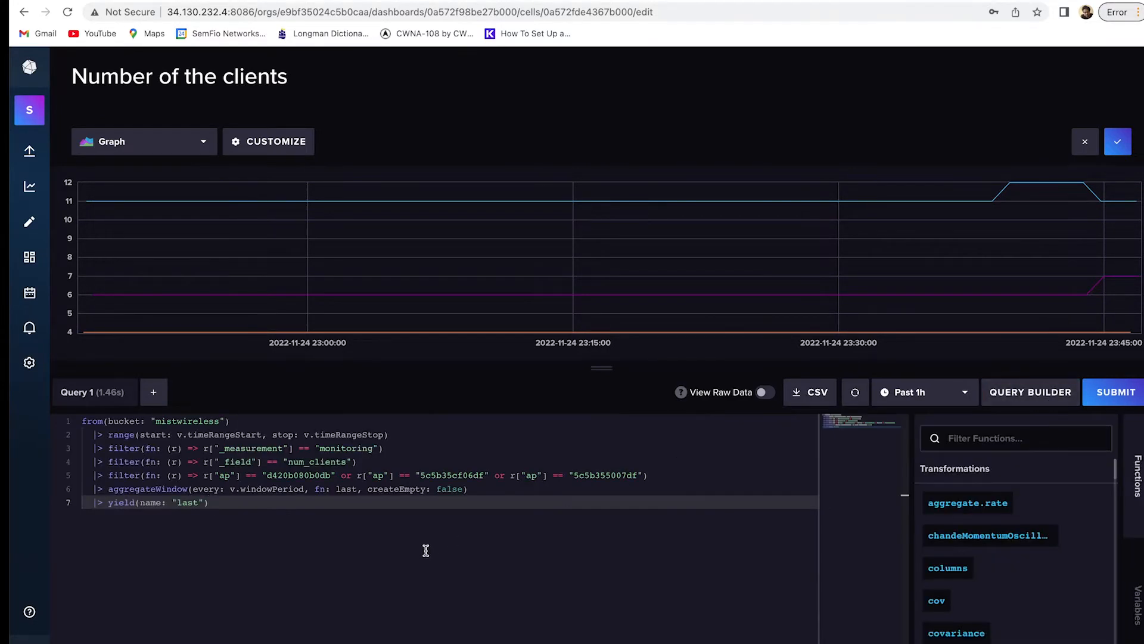
key("super+a")
key("super+c")
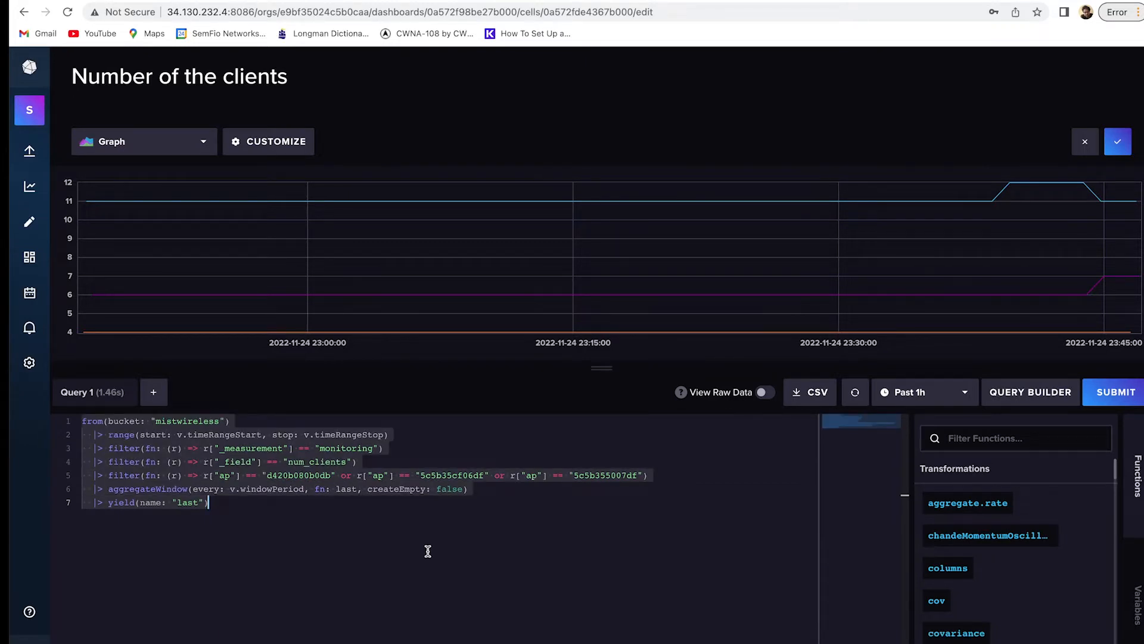
left_click(327, 1)
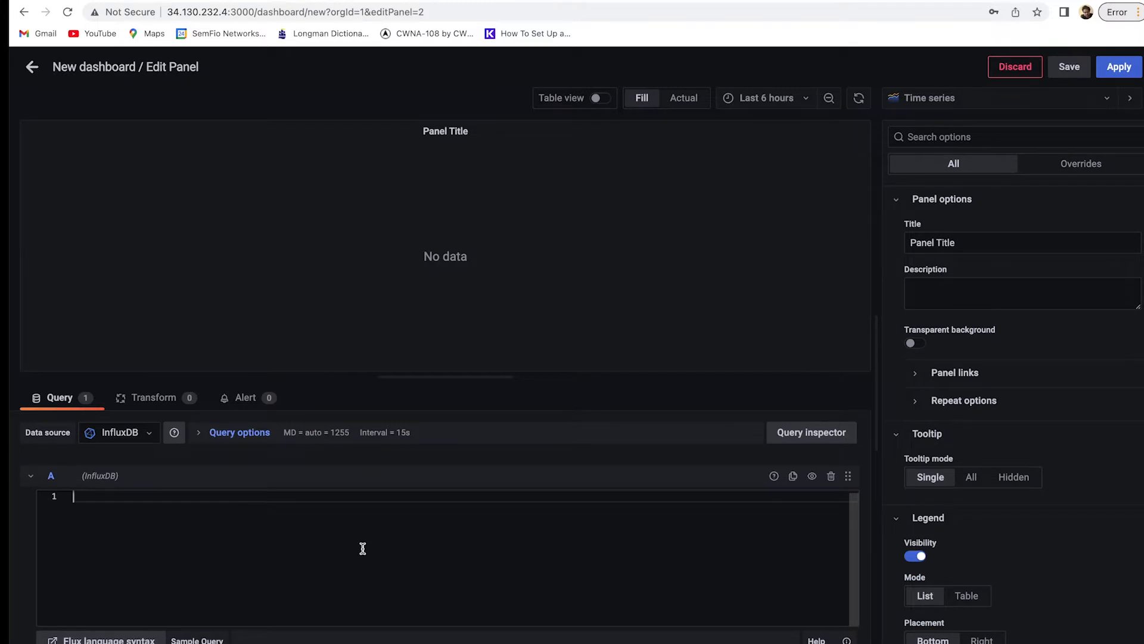
Paste and run the client-count Flux query, shown as Gauge visualization reading 11, 7 and 4.
key("super+v")
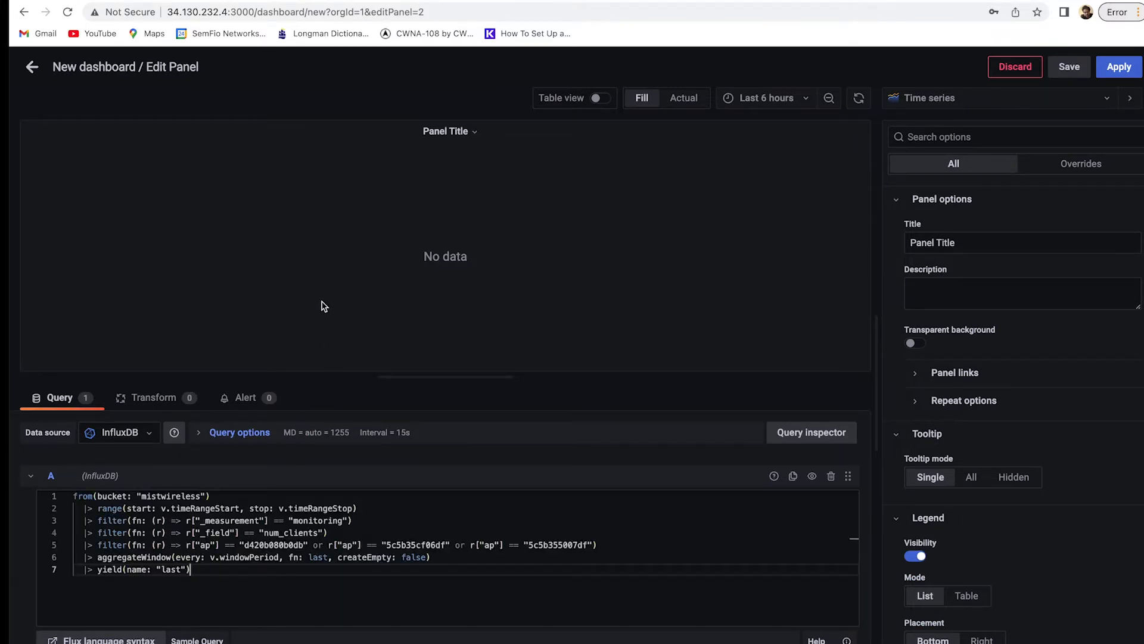
left_click(325, 306)
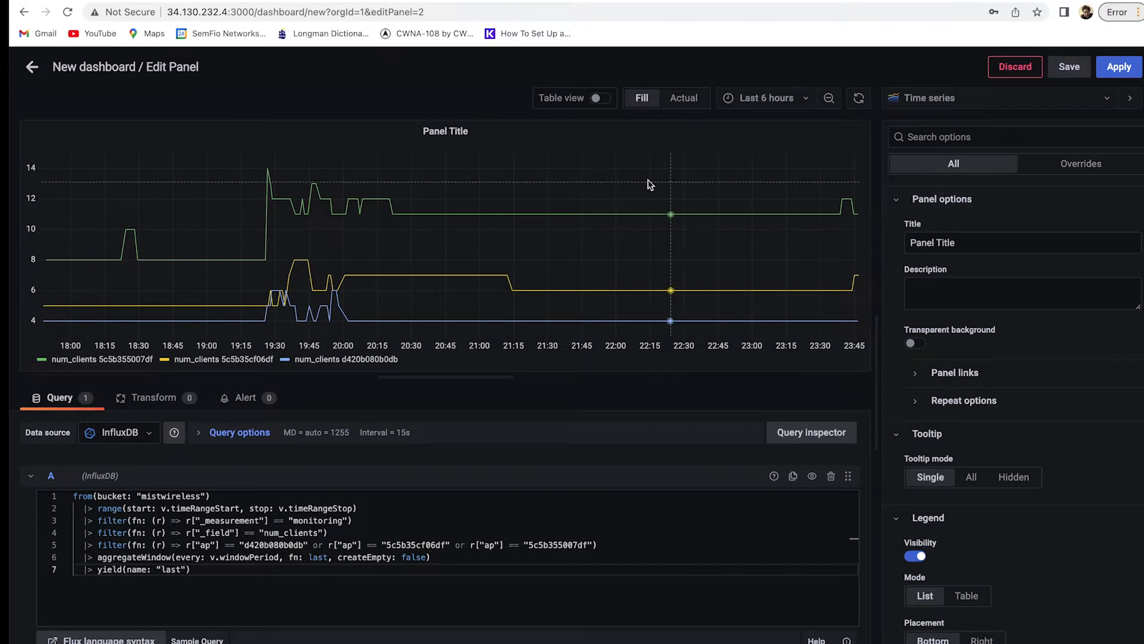
left_click(936, 107)
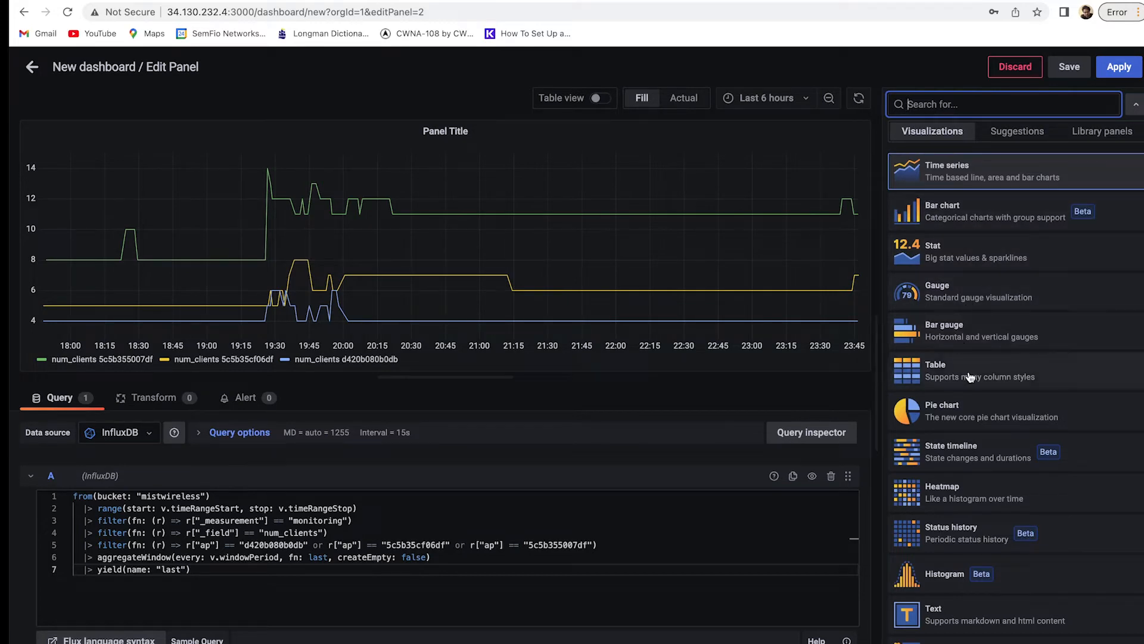
left_click(961, 301)
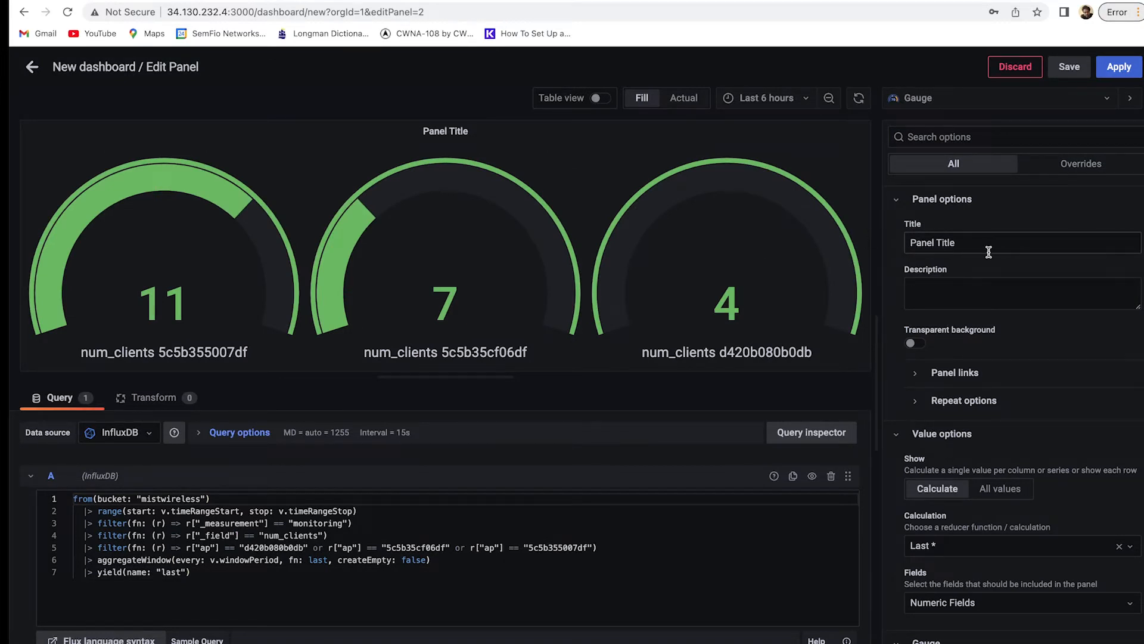
Title the gauge panel 'Number of the Clients', leaving the transparent background off.
triple_click(989, 247)
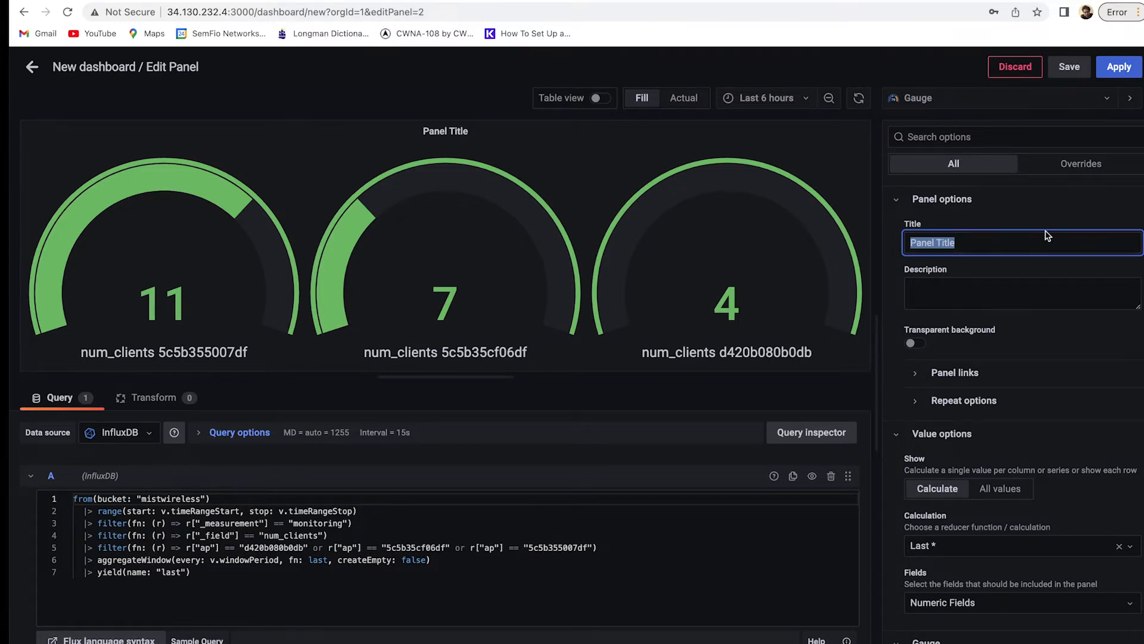
type("Nu")
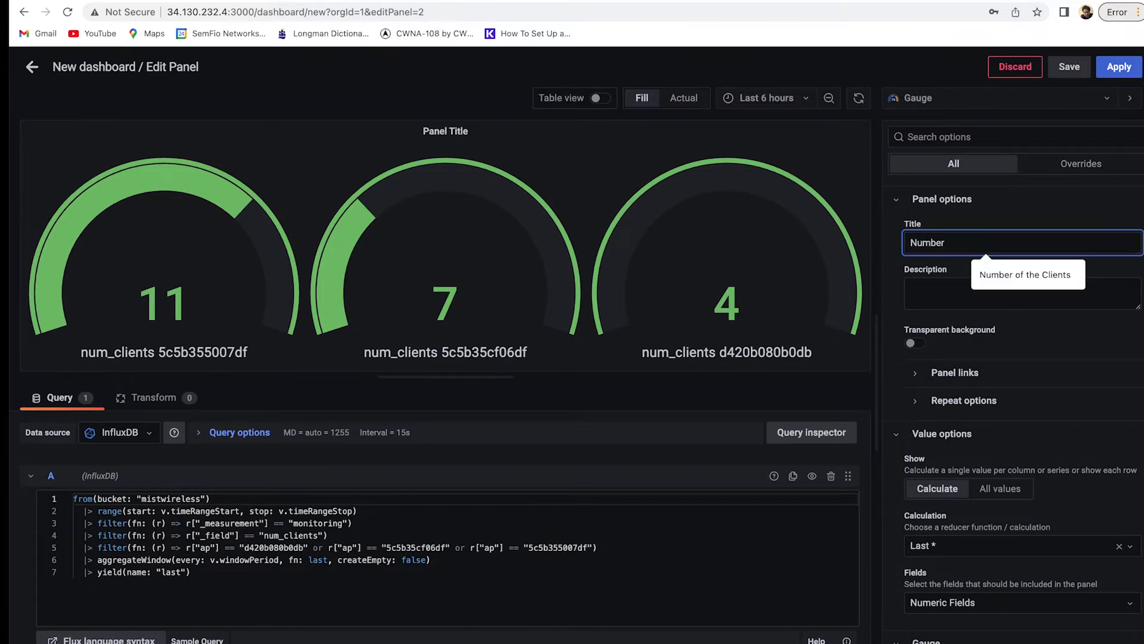
type("mber")
key("Down")
key("Return")
key("Tab")
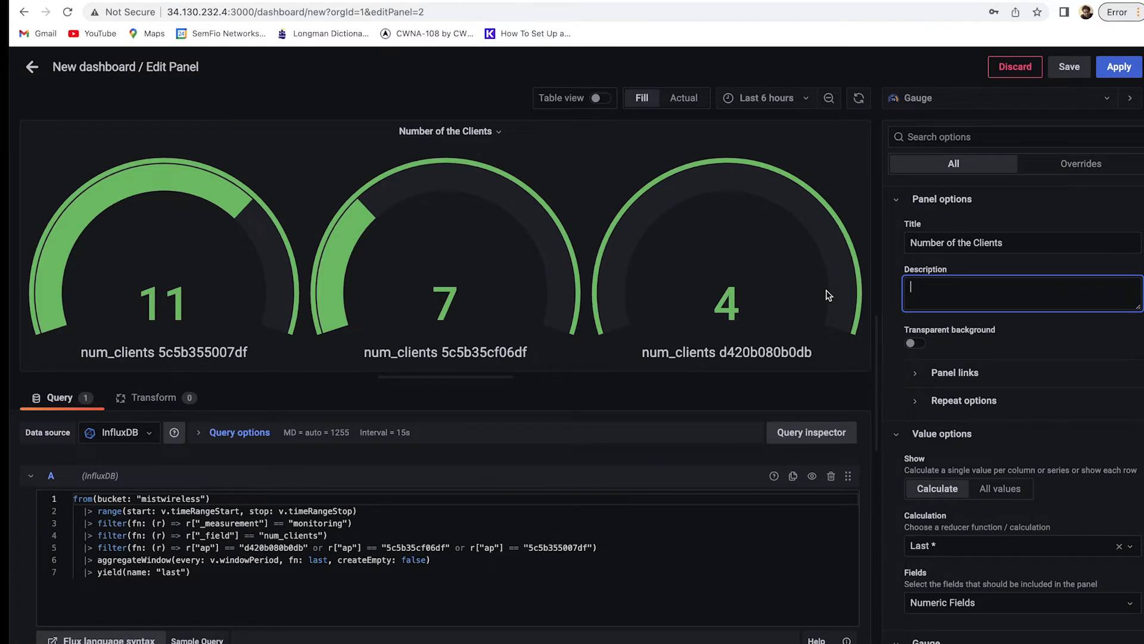
left_click(906, 344)
left_click(914, 345)
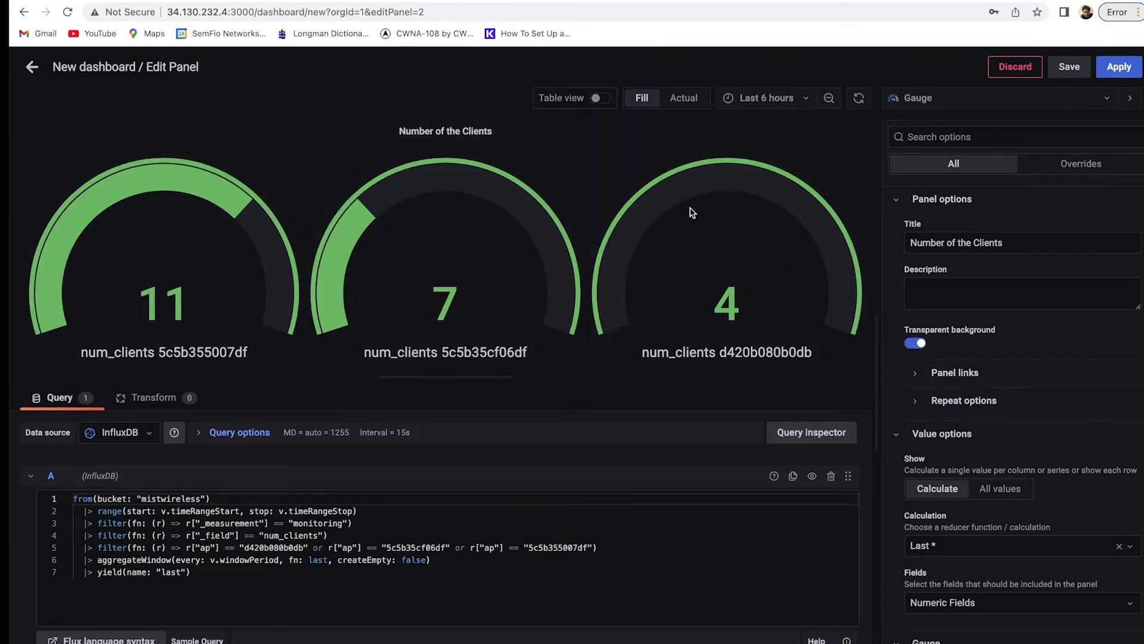
left_click(916, 344)
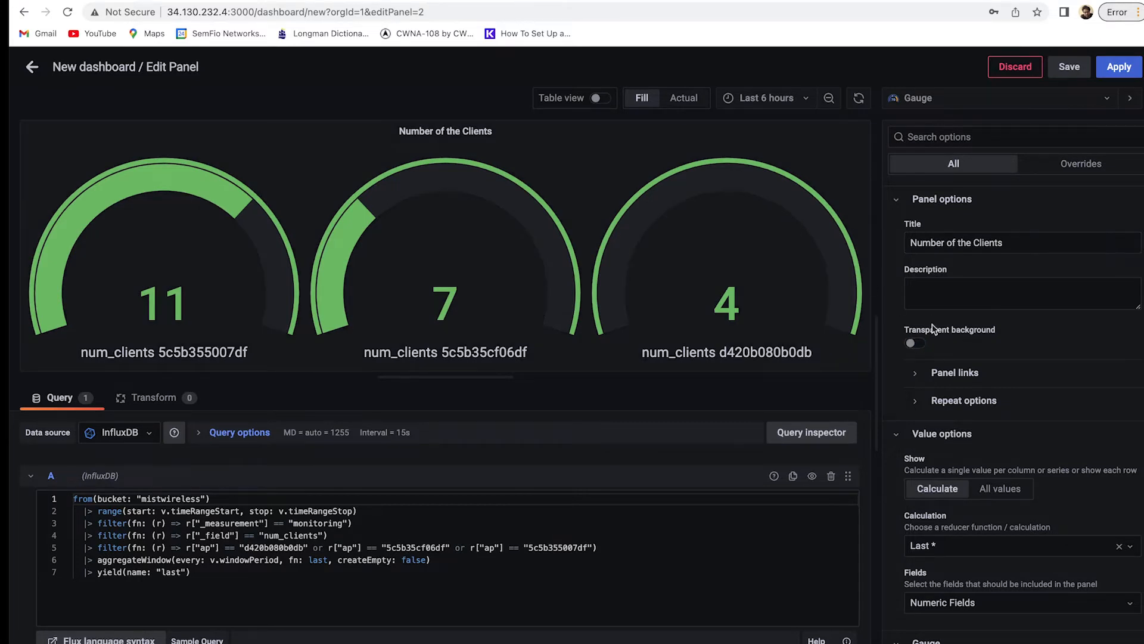
Try showing all values, then keep one calculated value per access point.
scroll(973, 376, "down", 2)
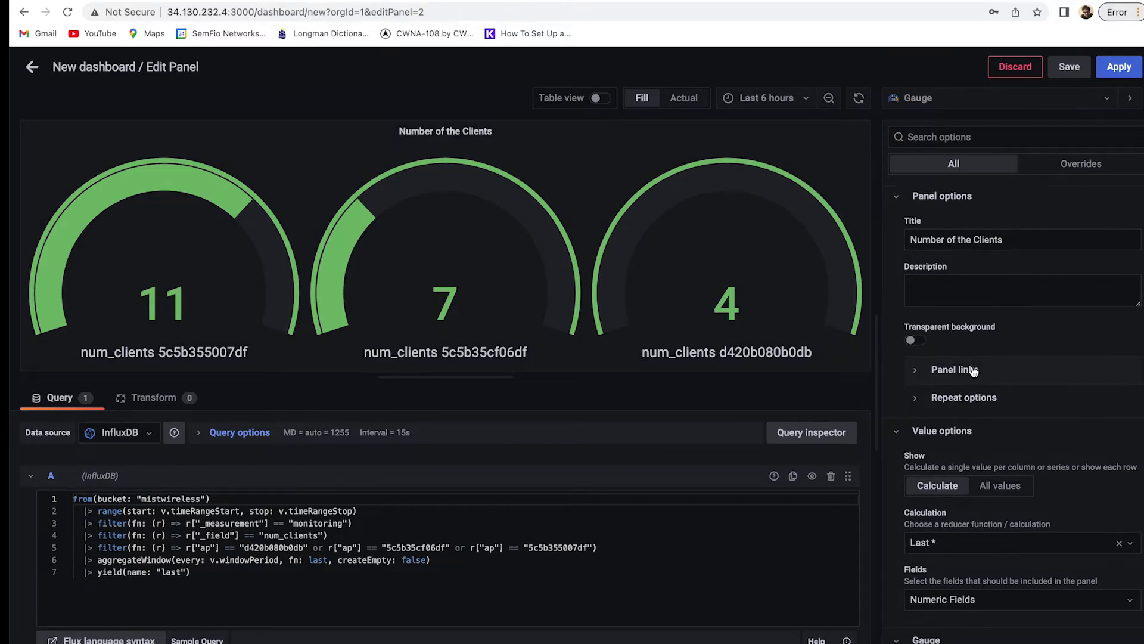
scroll(974, 372, "down", 2)
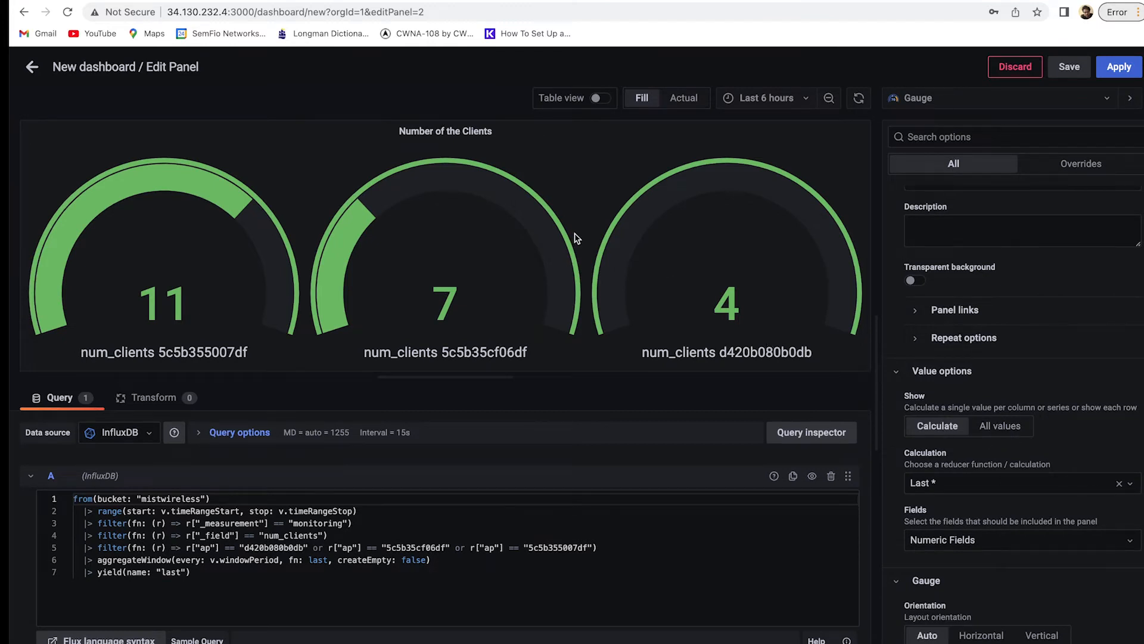
scroll(949, 427, "down", 2)
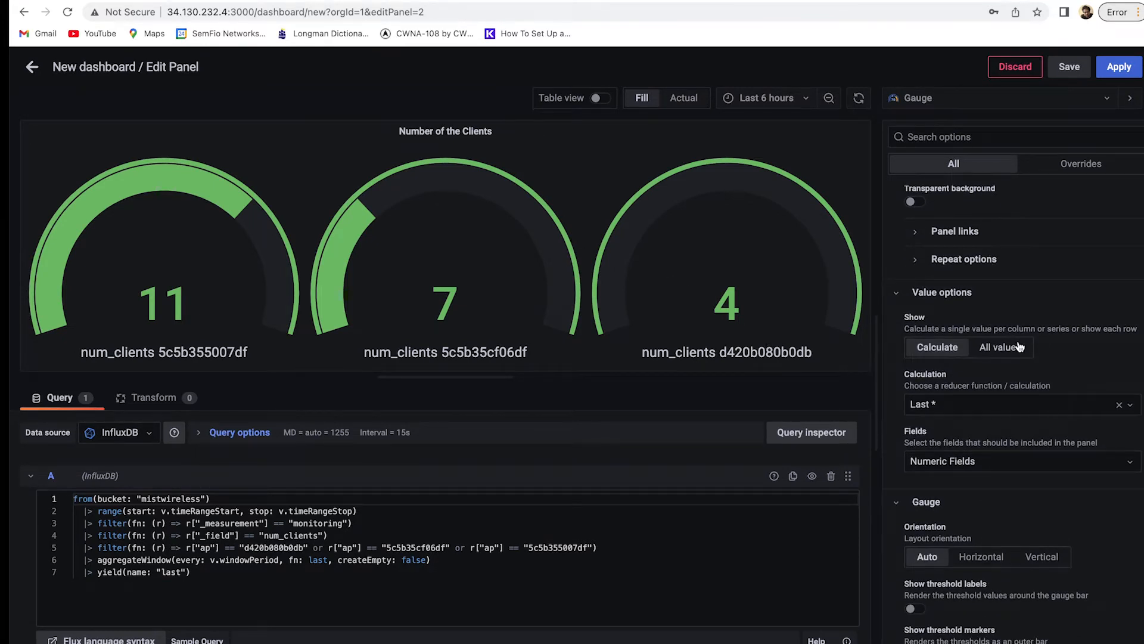
left_click(1018, 348)
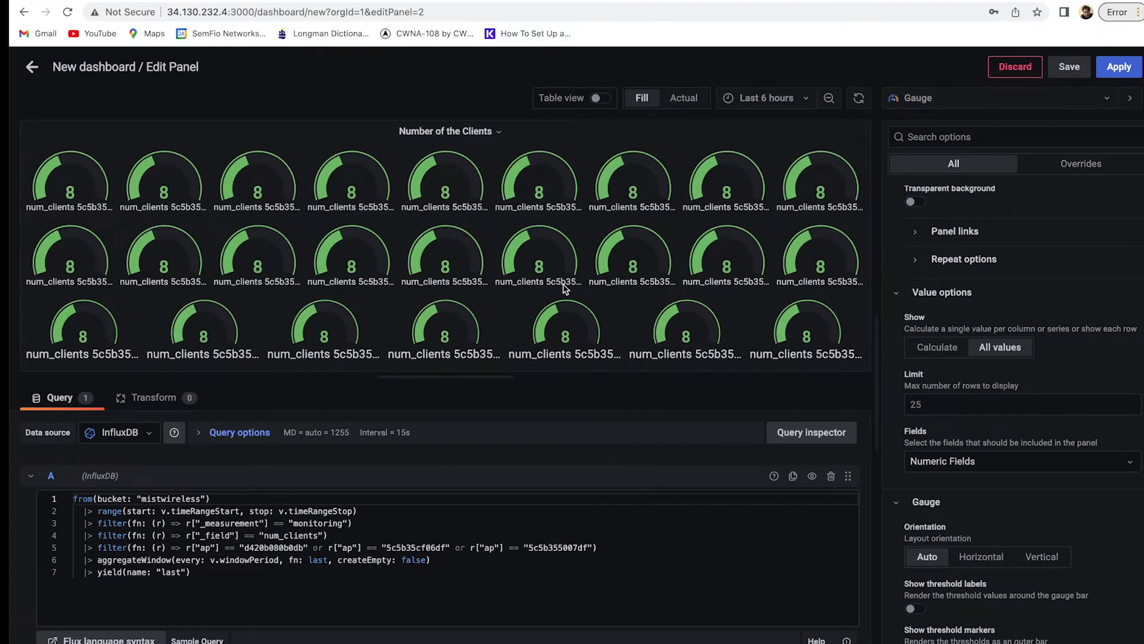
left_click(939, 350)
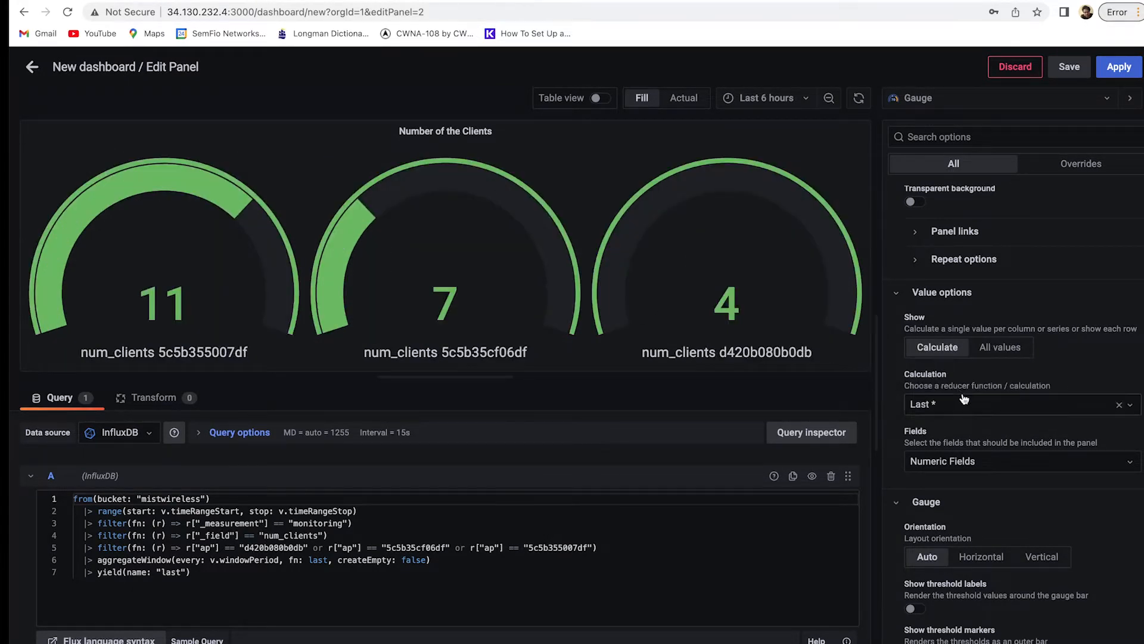
Keep Auto gauge orientation and turn off both threshold labels and threshold markers.
scroll(963, 431, "down", 1)
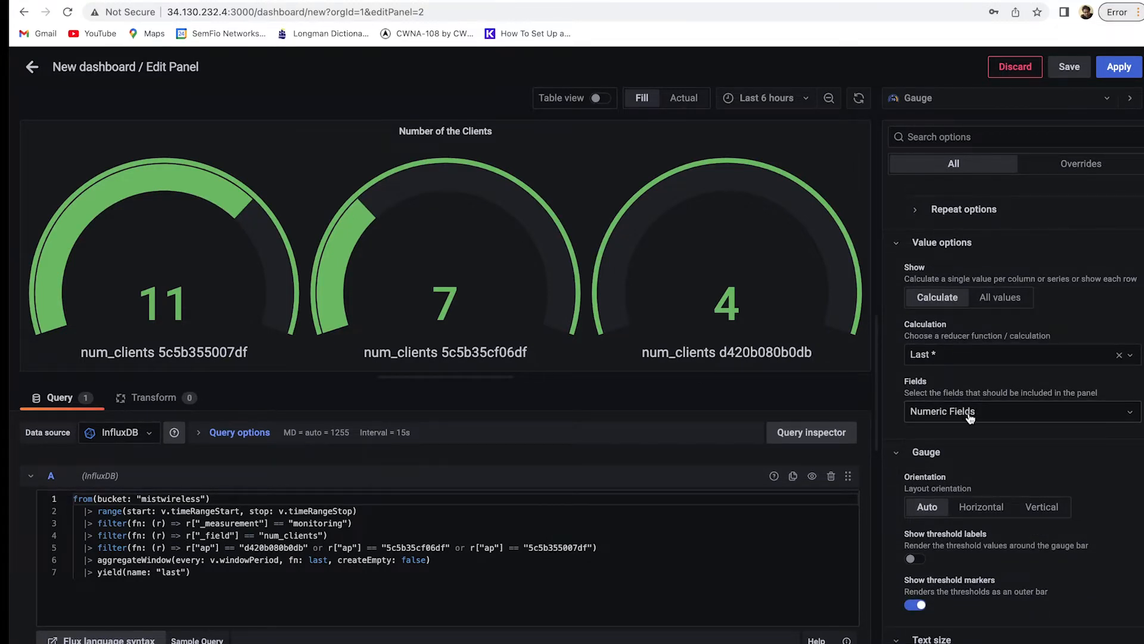
scroll(971, 451, "down", 3)
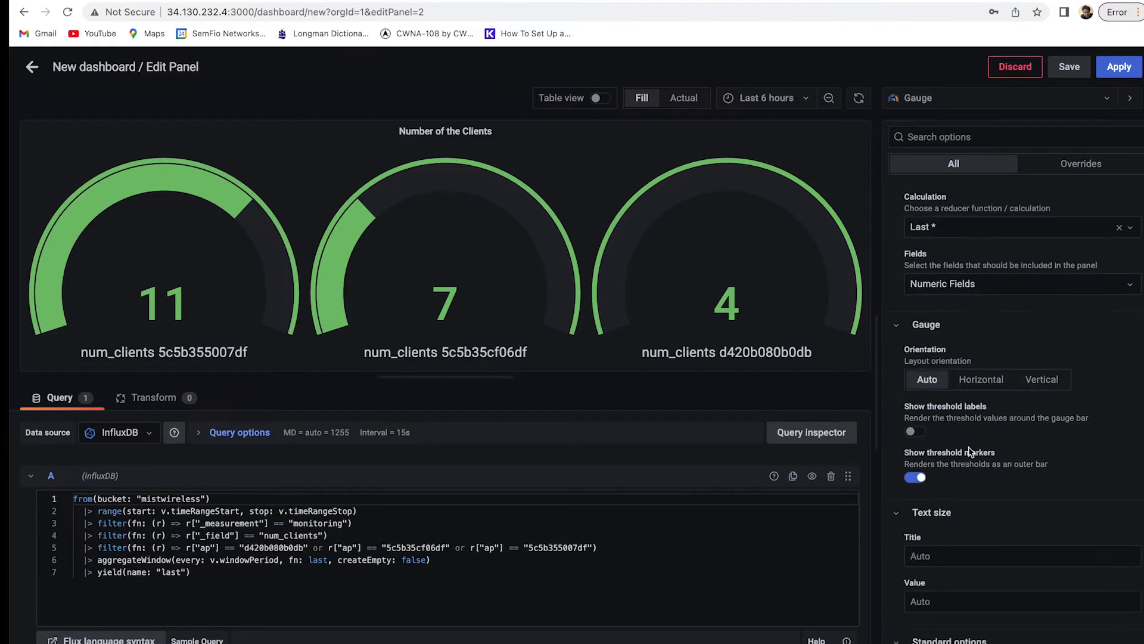
left_click(990, 381)
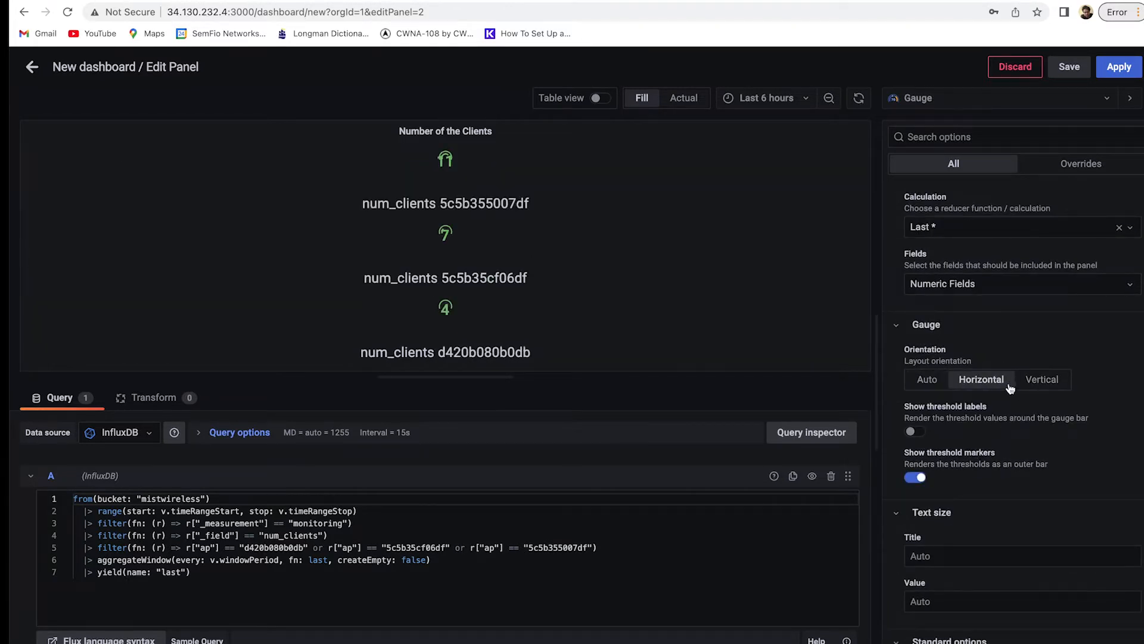
left_click(927, 381)
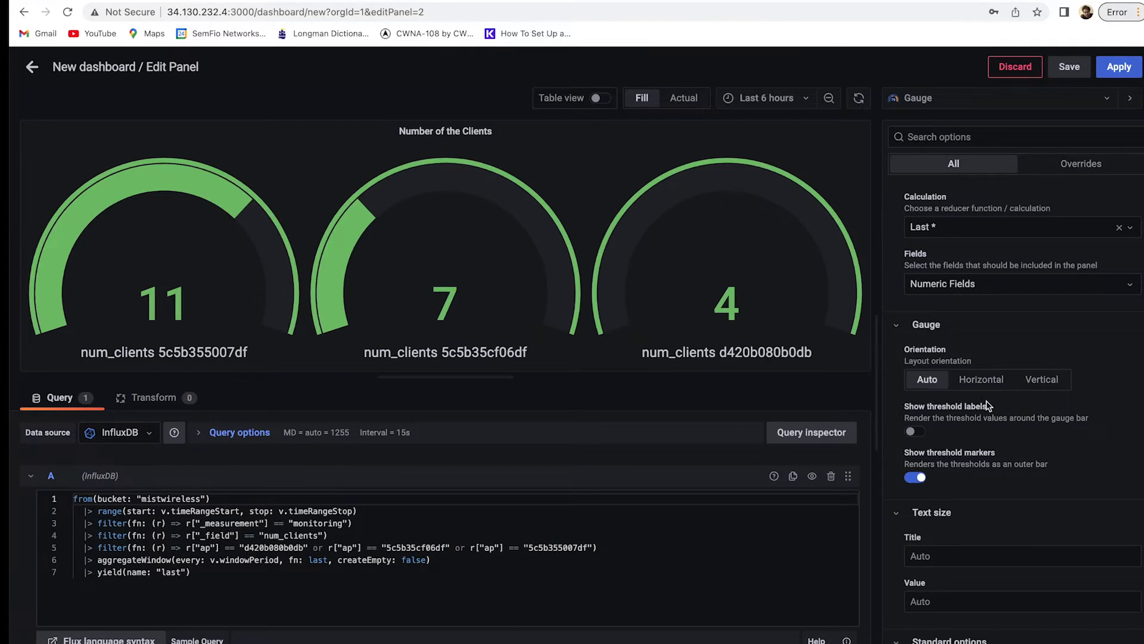
left_click(914, 432)
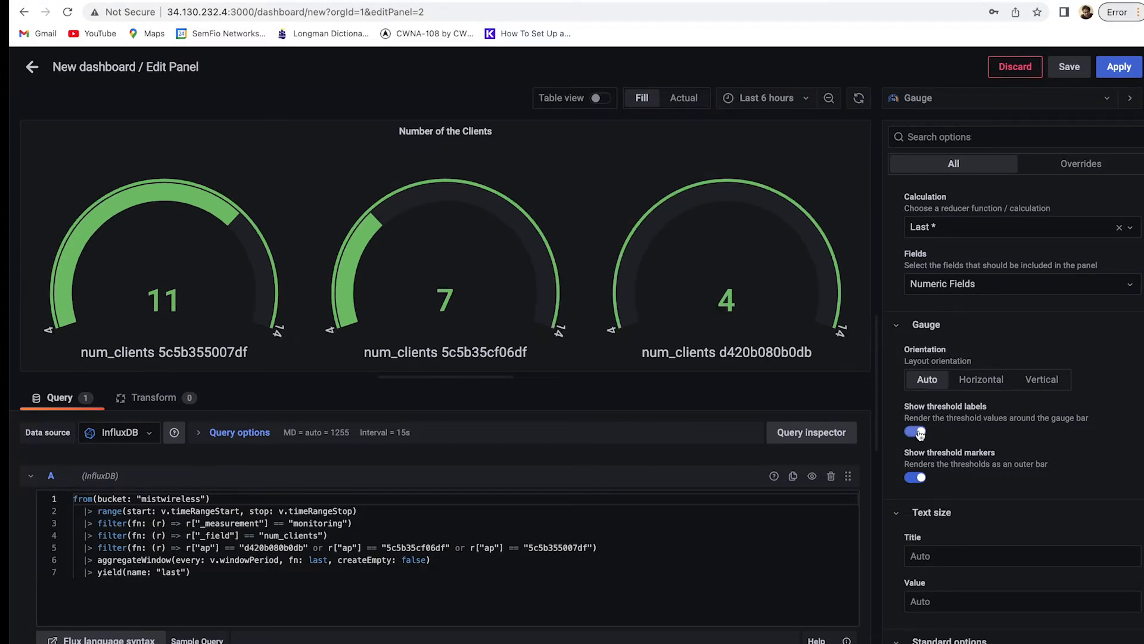
left_click(919, 433)
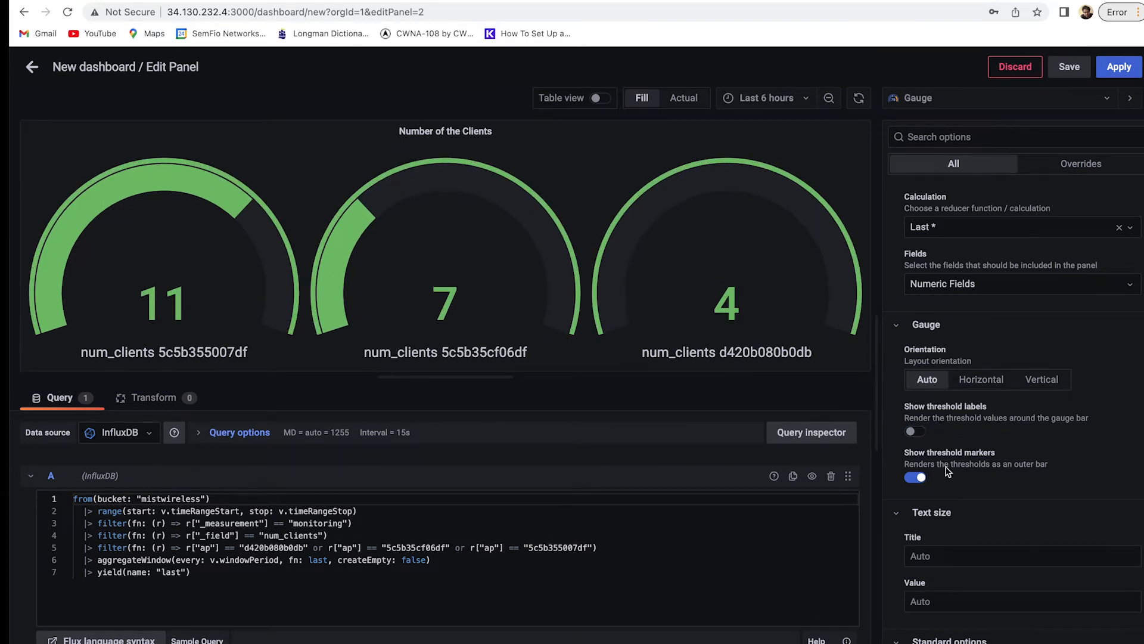
left_click(916, 478)
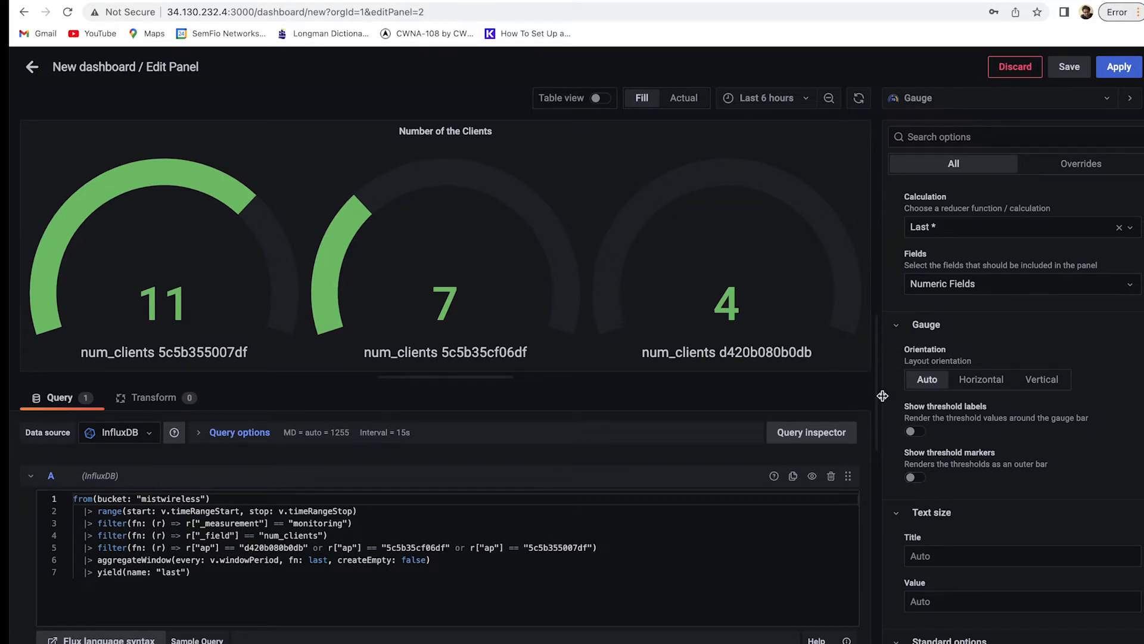
left_click(921, 477)
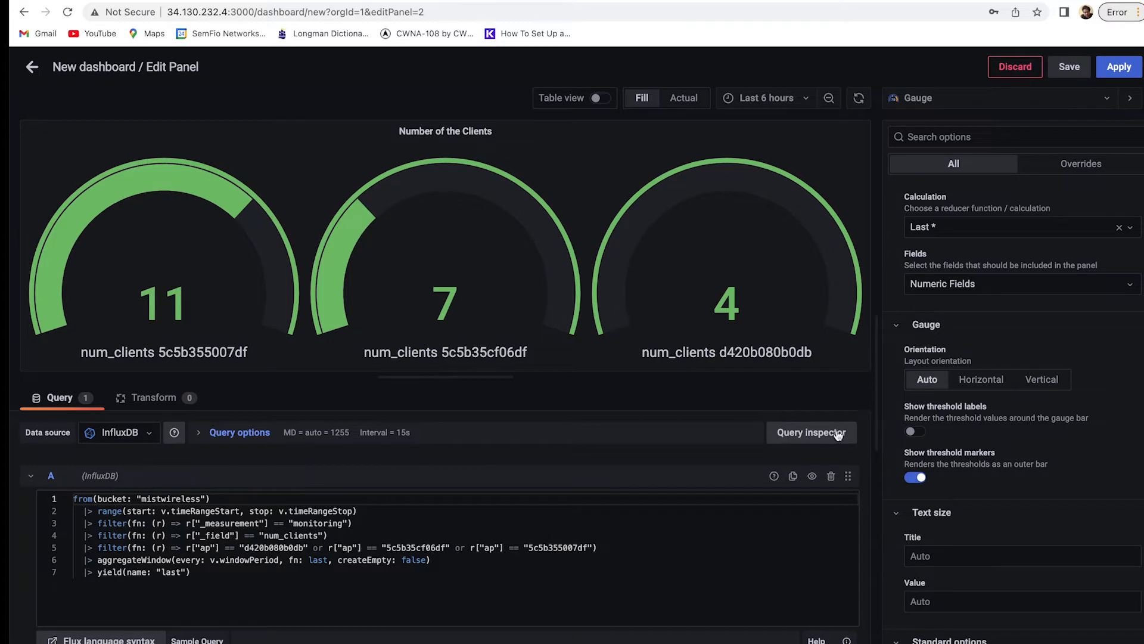
left_click(921, 476)
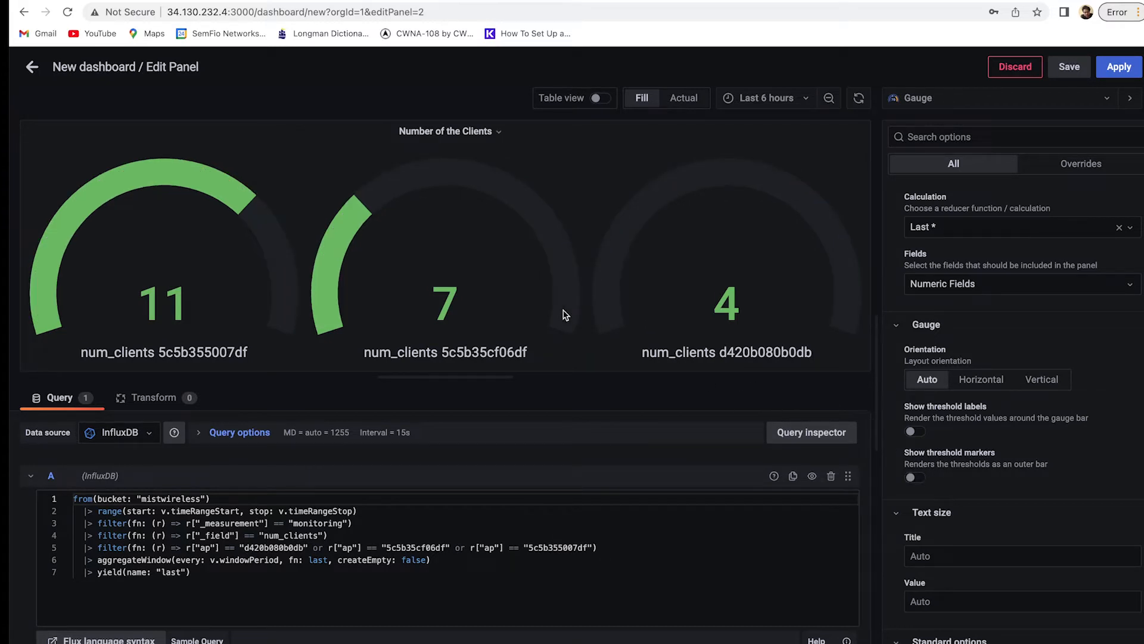
scroll(1025, 530, "down", 3)
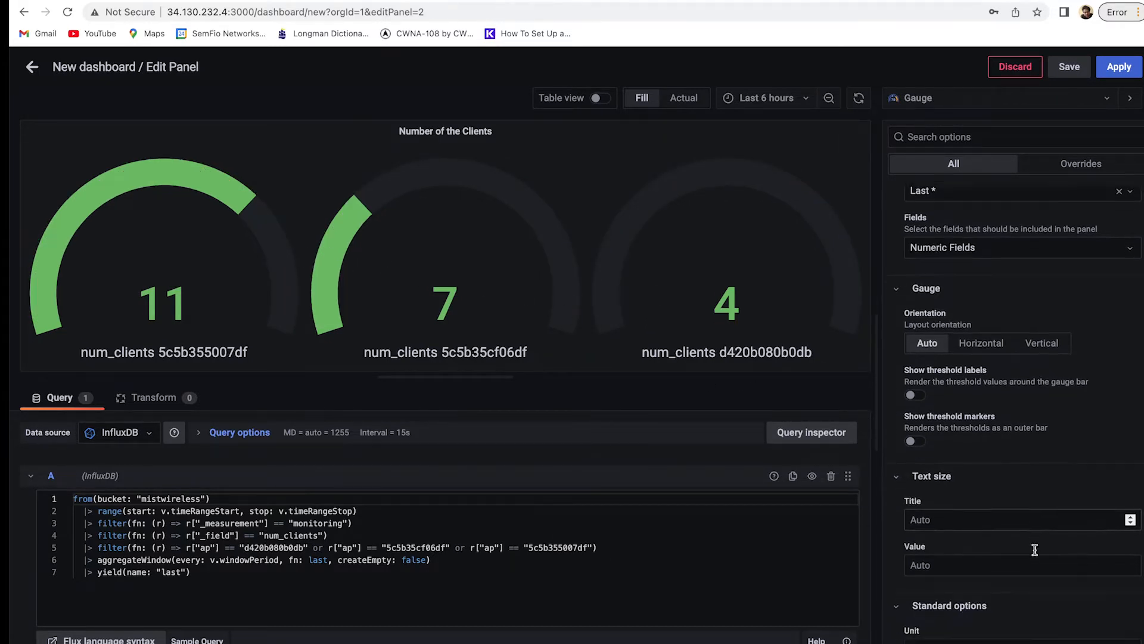
scroll(981, 427, "up", 2)
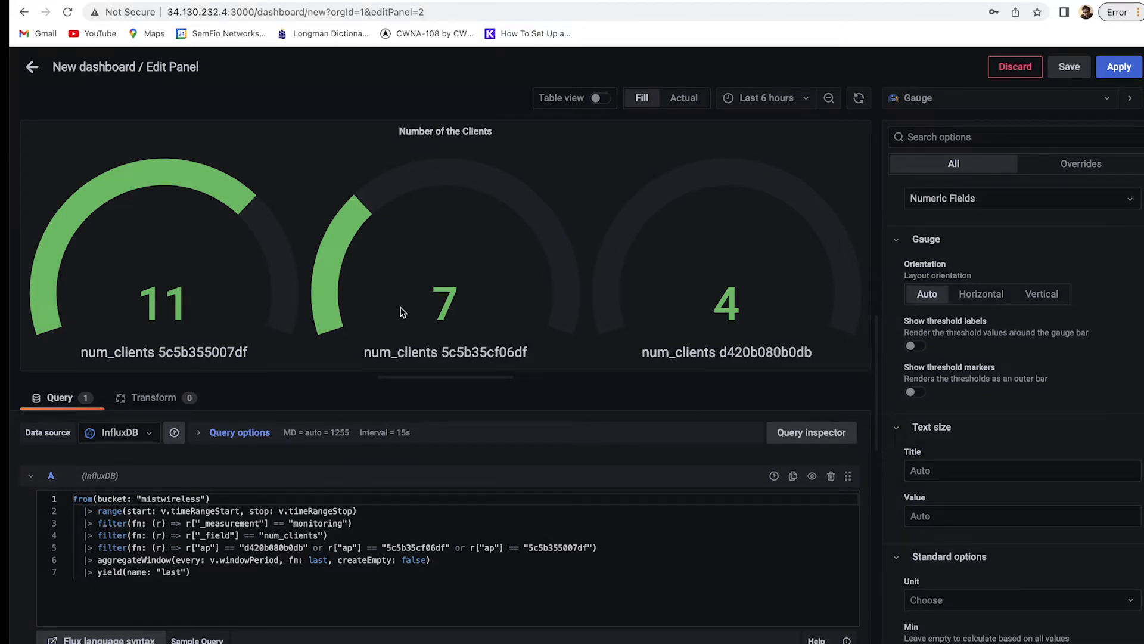
left_click(948, 475)
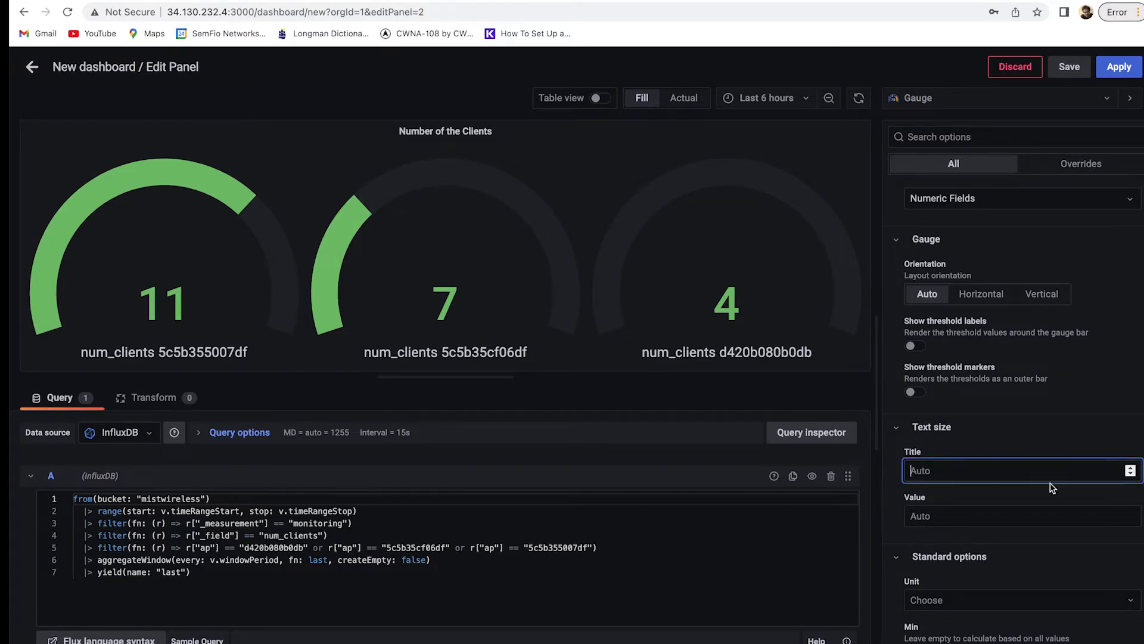
type("50")
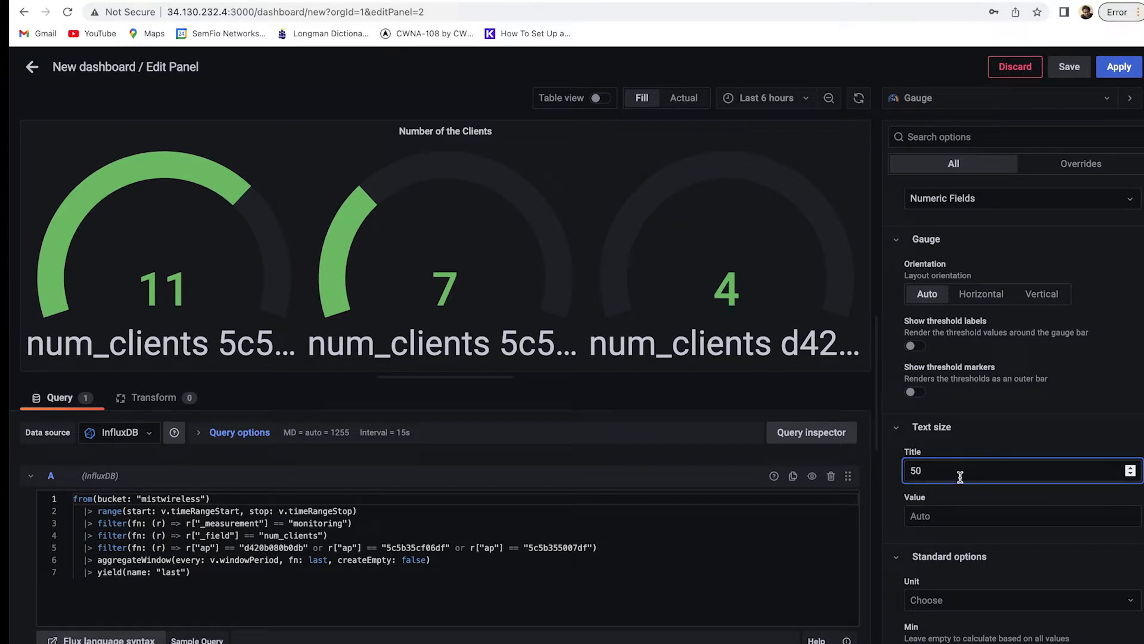
key("BackSpace")
key("BackSpace")
left_click(980, 439)
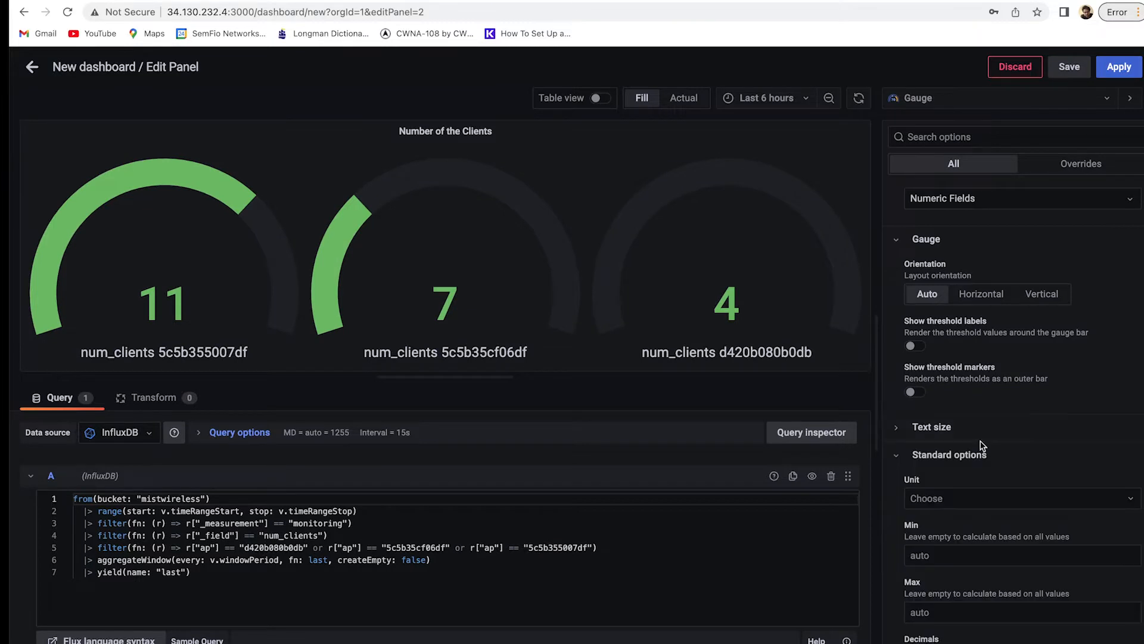
scroll(1017, 494, "down", 2)
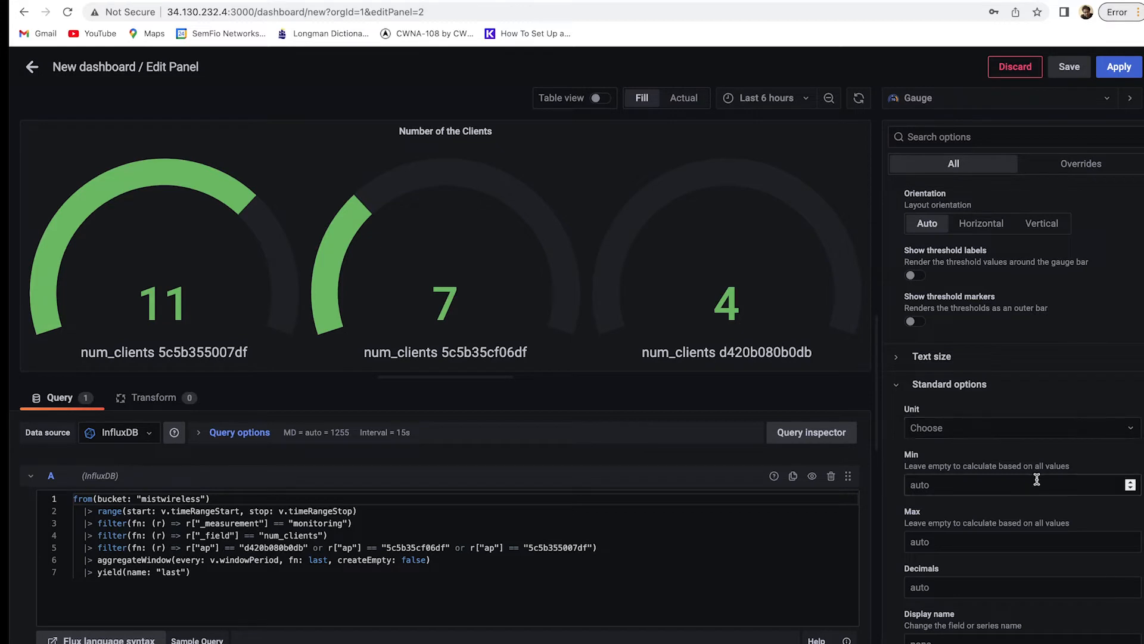
scroll(910, 396, "down", 2)
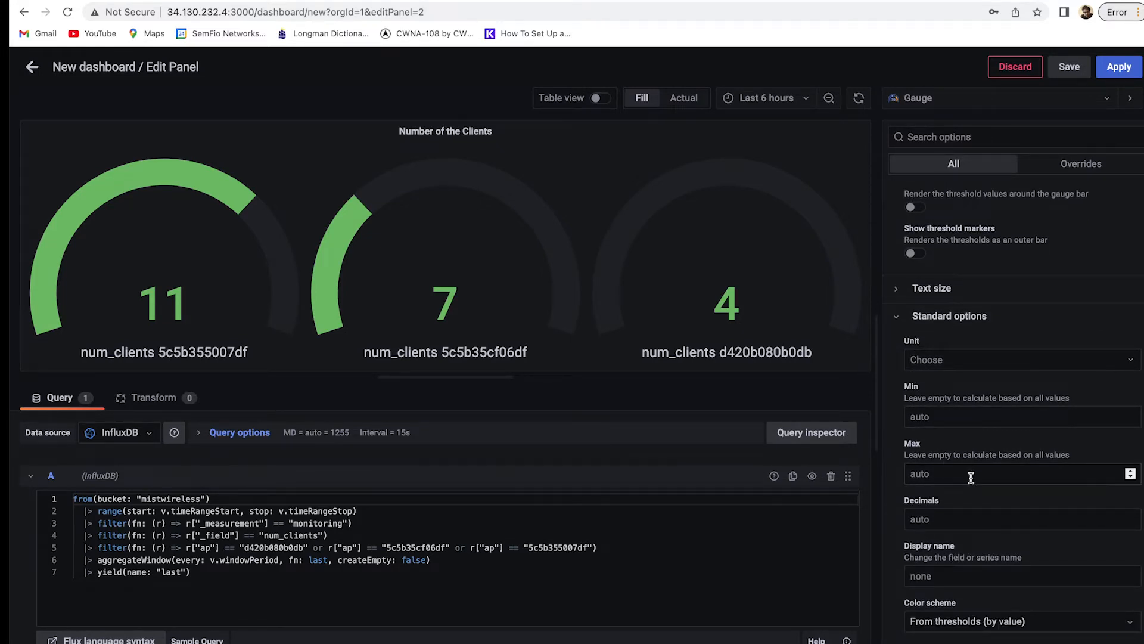
scroll(966, 475, "down", 1)
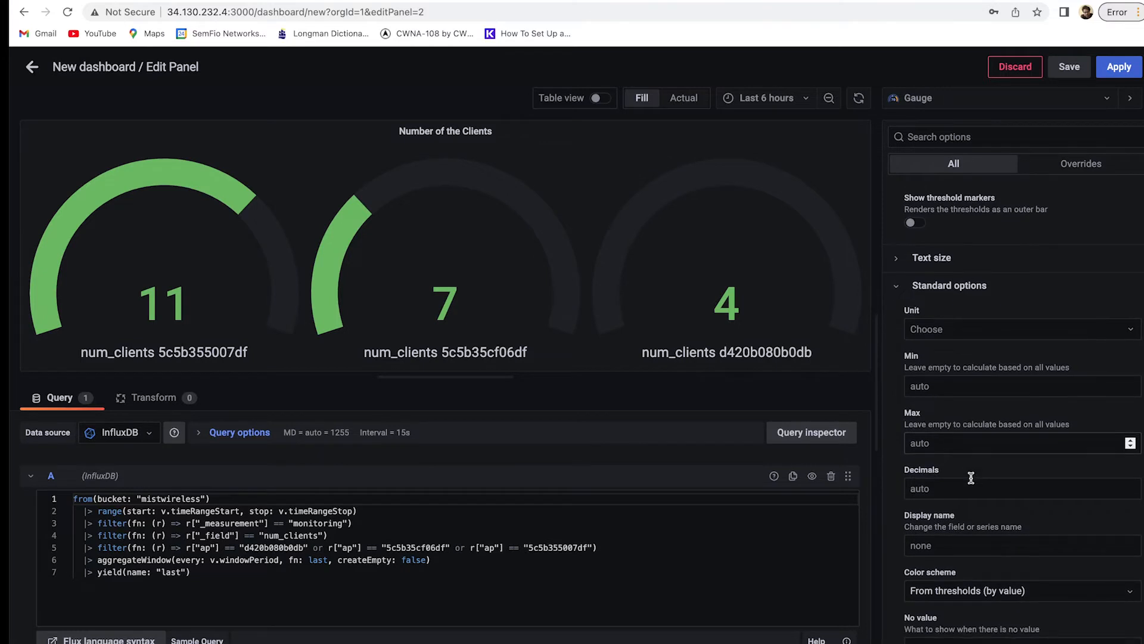
left_click(956, 545)
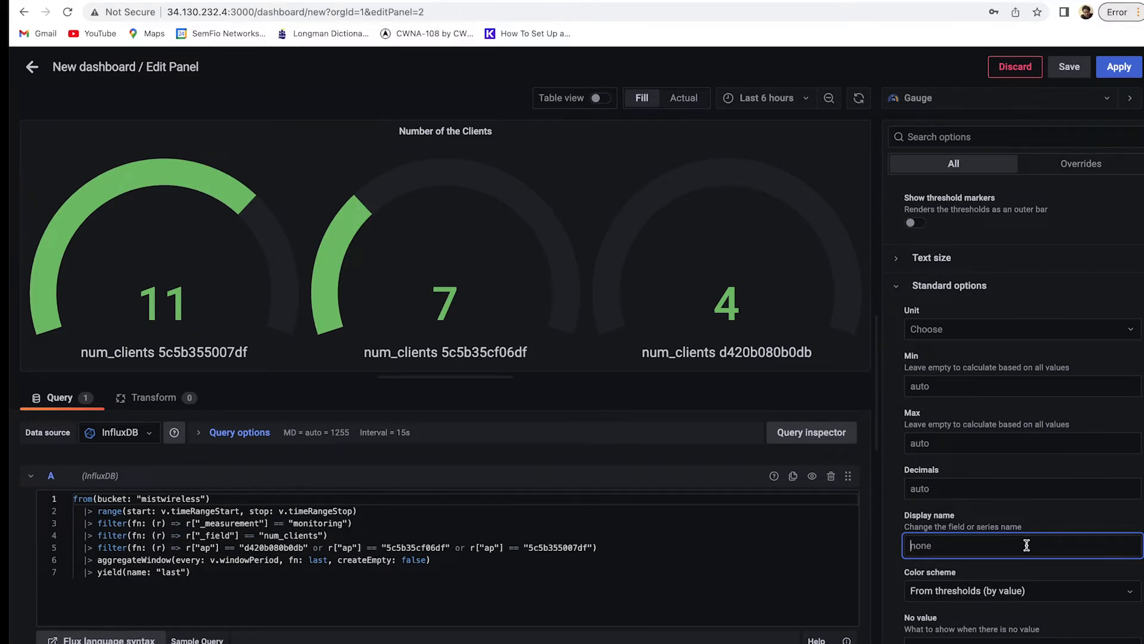
Set the gauges' color scheme to Classic palette.
scroll(1026, 545, "down", 3)
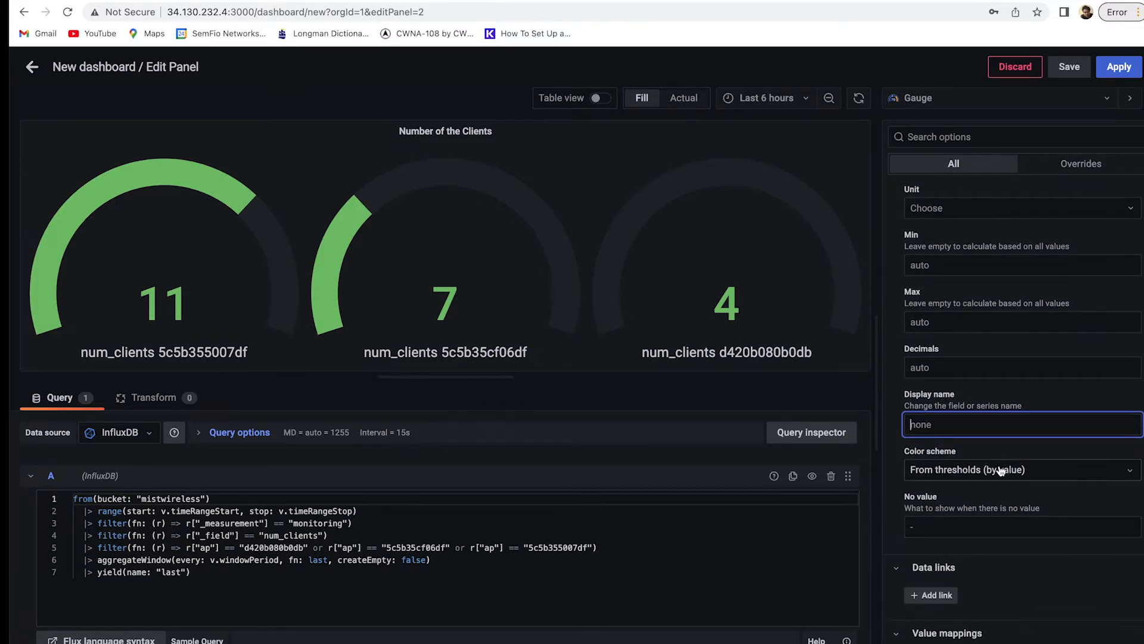
left_click(1035, 474)
left_click(984, 588)
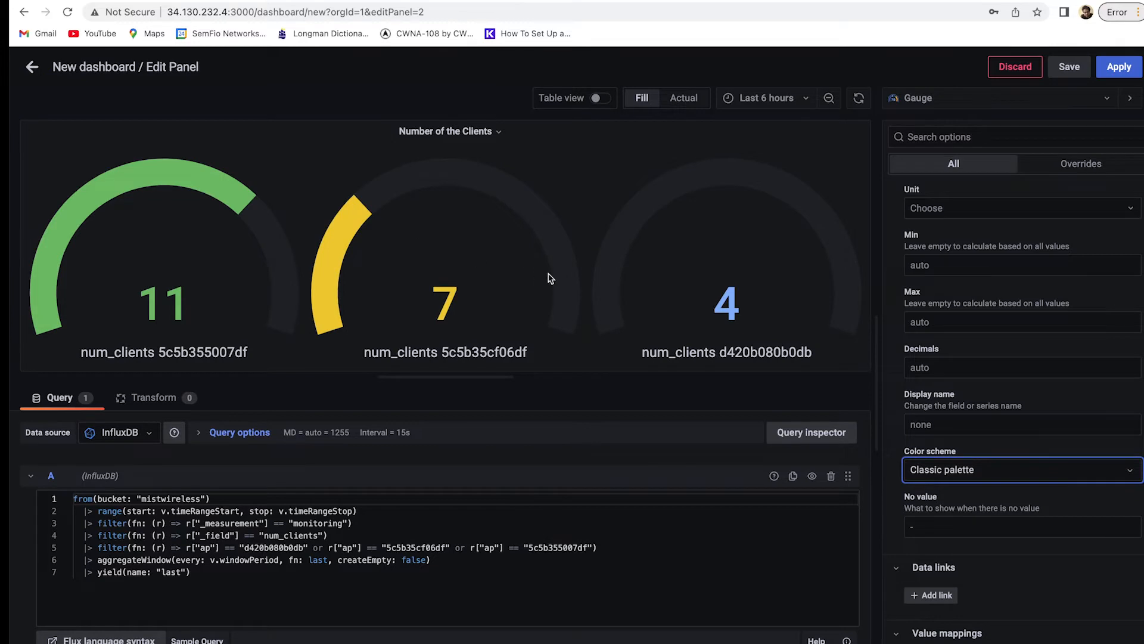
Delete the 80 threshold, leaving only the green Base threshold.
scroll(974, 532, "down", 3)
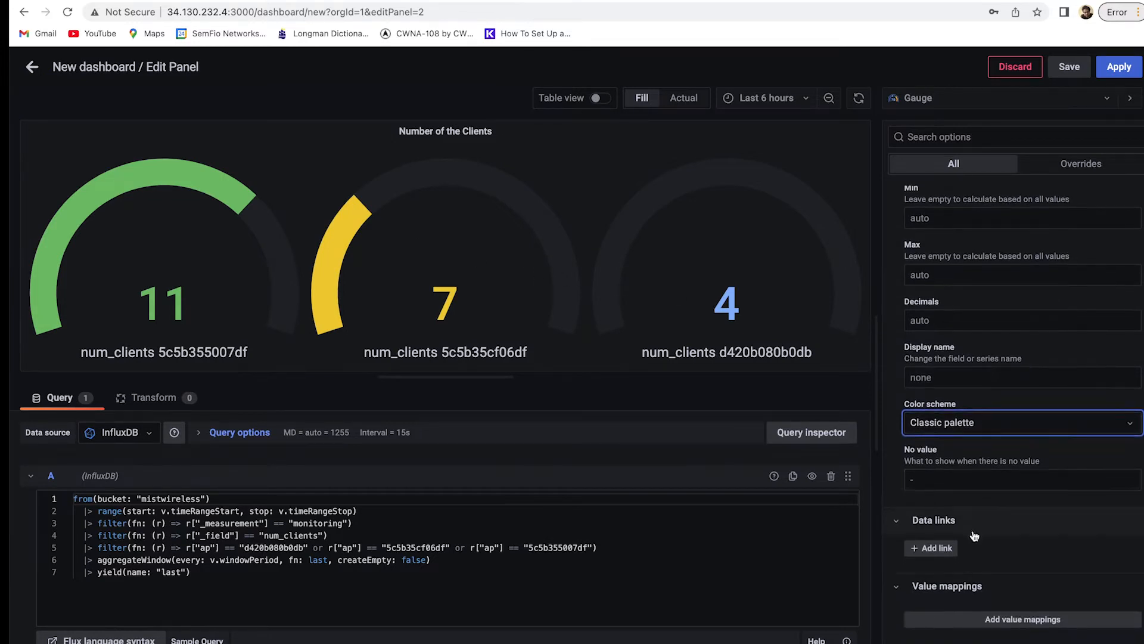
scroll(983, 631, "down", 2)
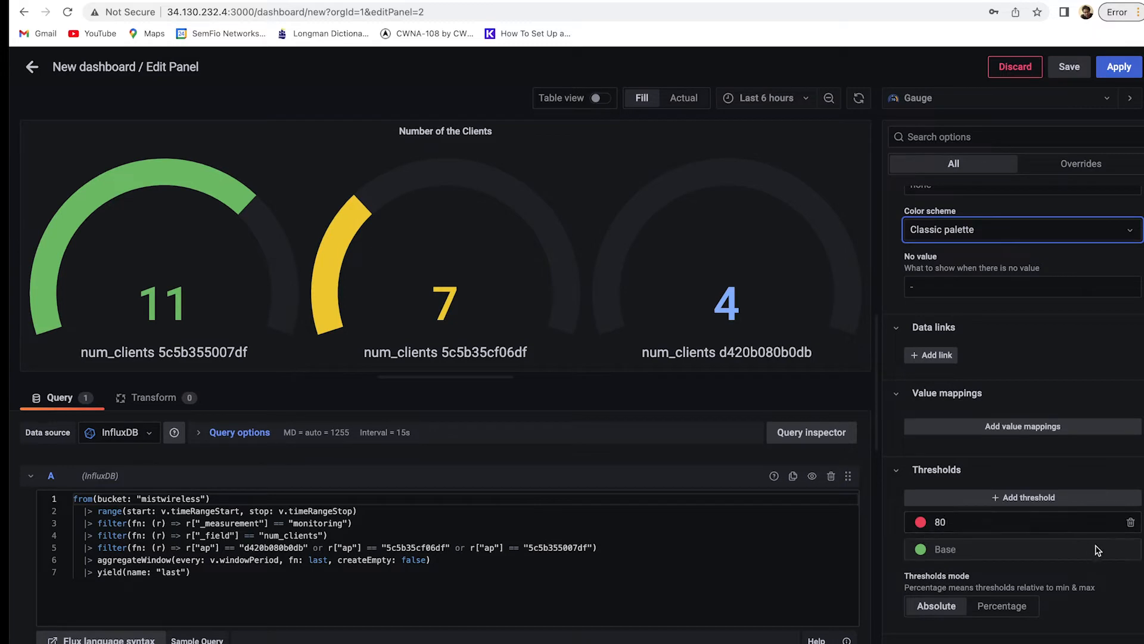
left_click(1132, 527)
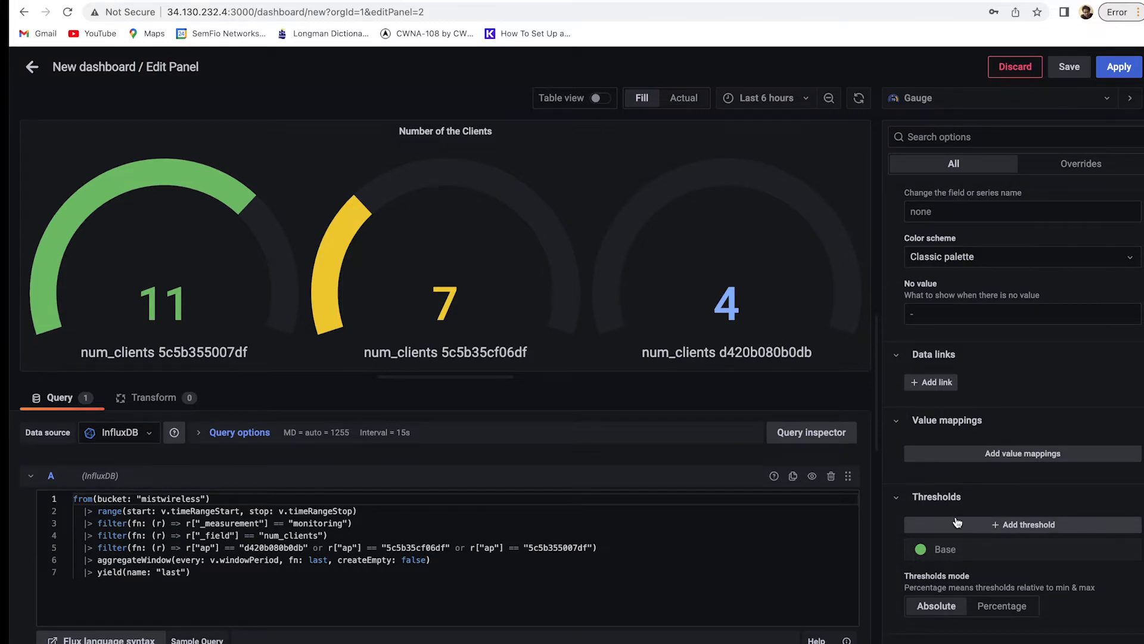
scroll(957, 522, "up", 5)
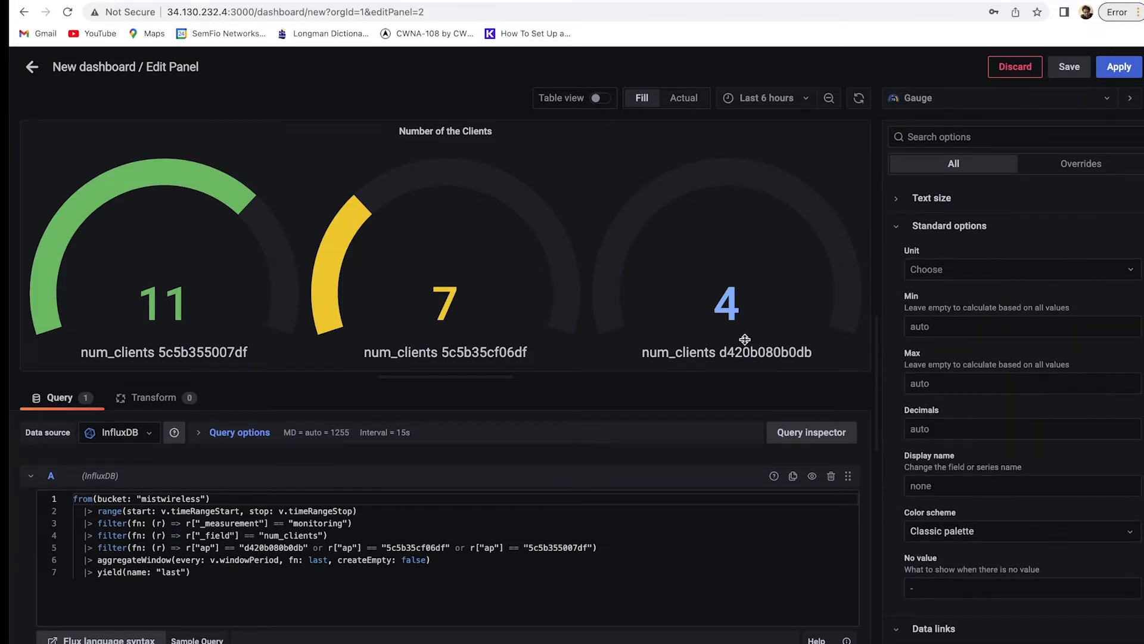
Enter 0 as the gauges' Standard options Min, then show the panel's field overrides.
left_click(948, 326)
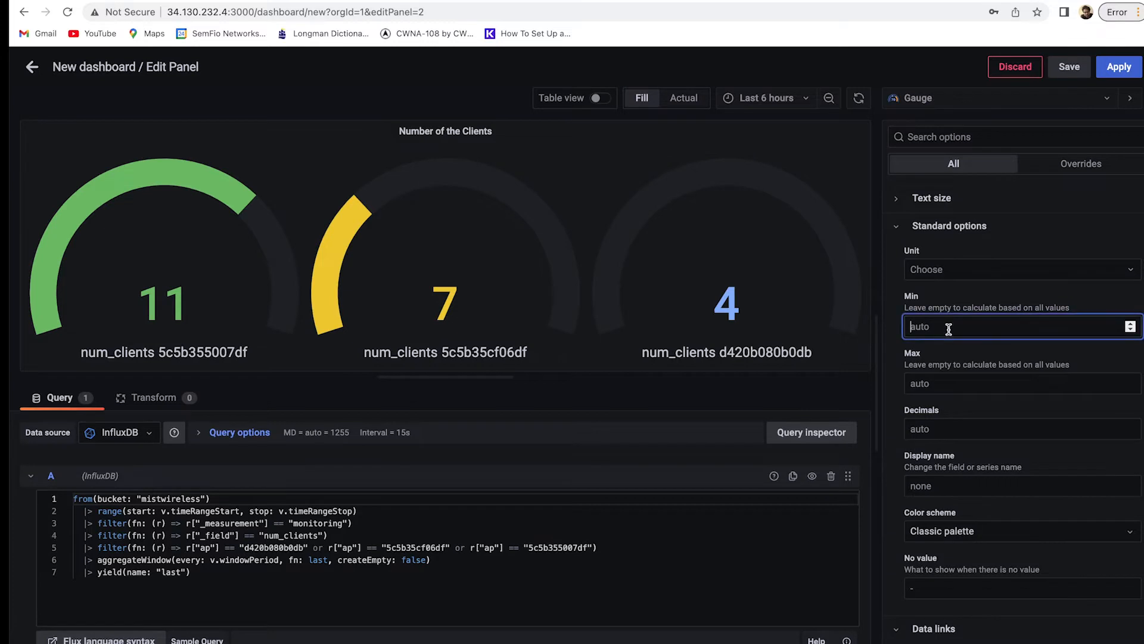
type("0")
left_click(967, 303)
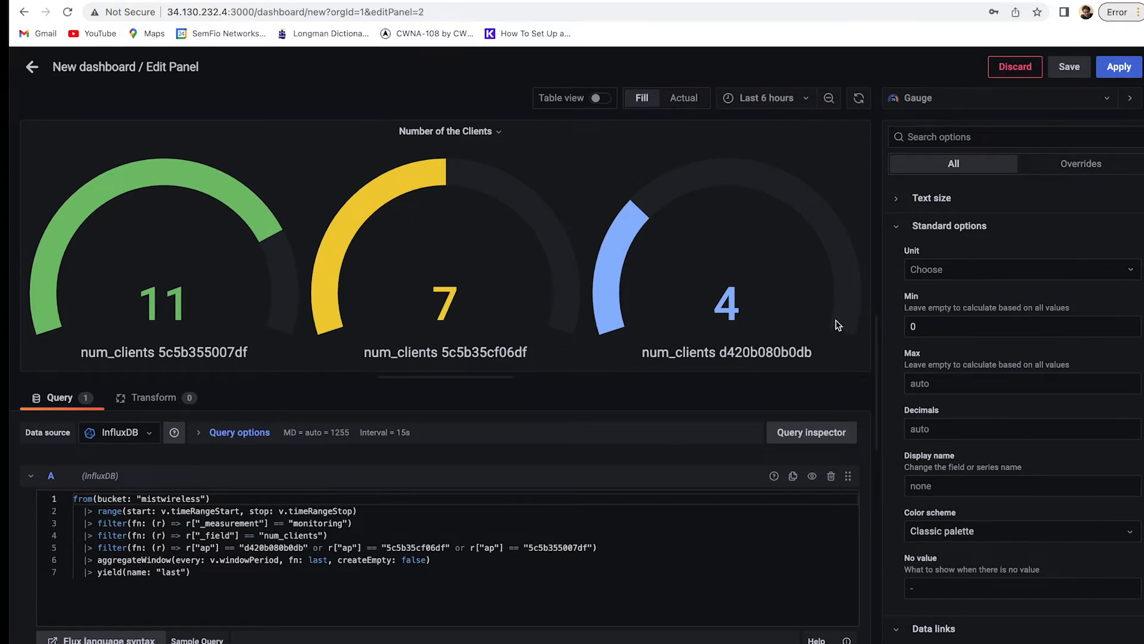
scroll(965, 333, "down", 5)
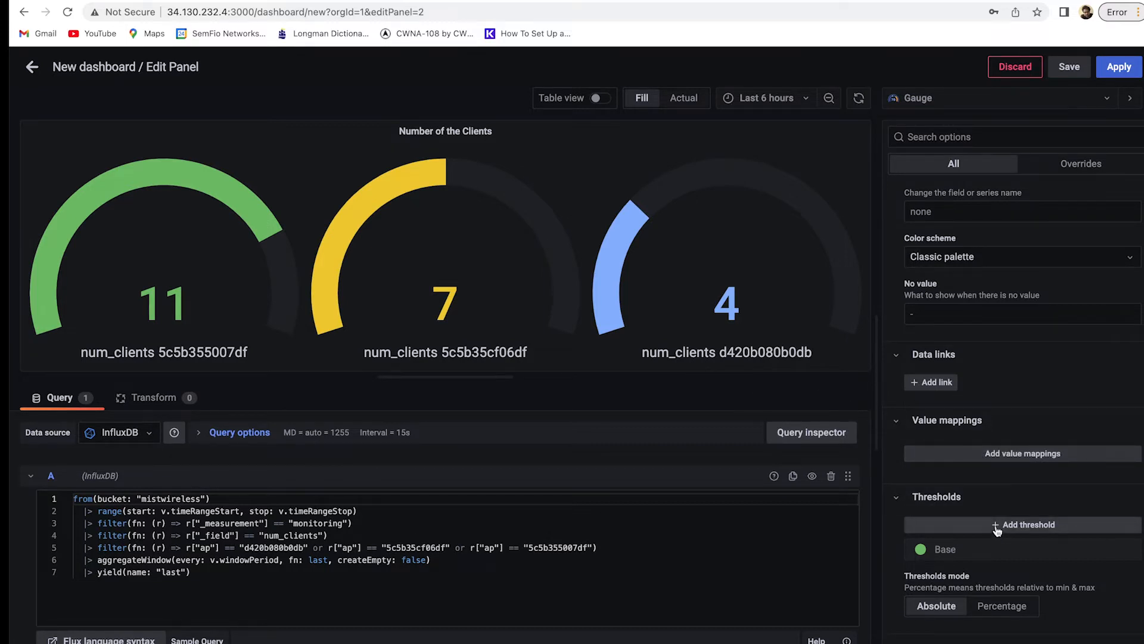
scroll(1034, 230, "up", 3)
scroll(1034, 328, "down", 3)
left_click(1074, 165)
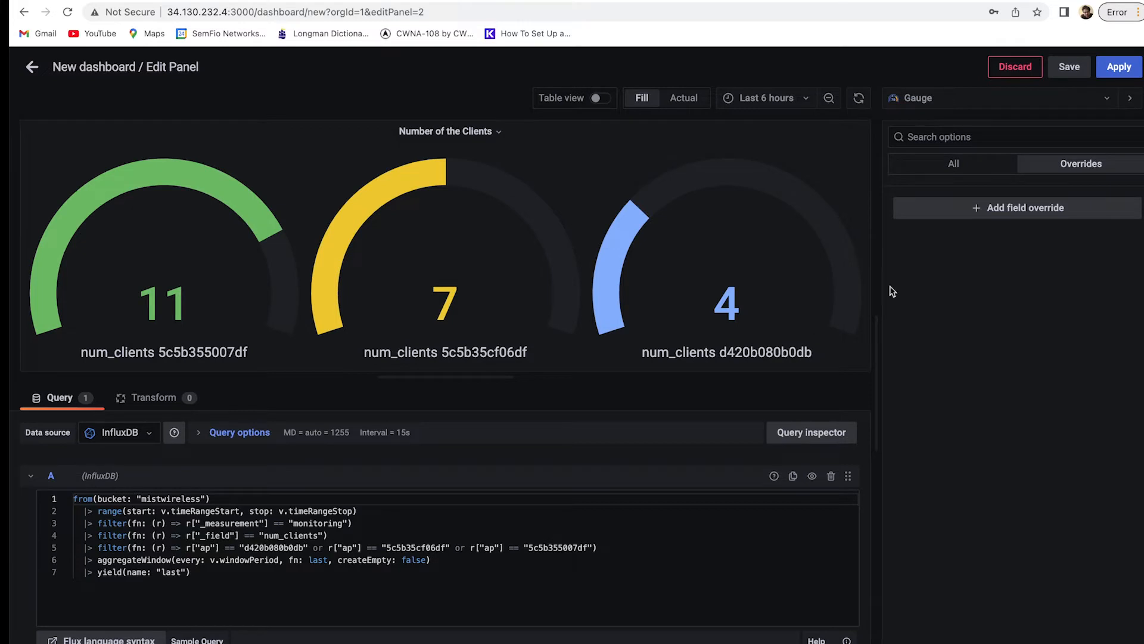
Add a 'Fields with name' override targeting num_clients 5c5b355007df.
left_click(1006, 212)
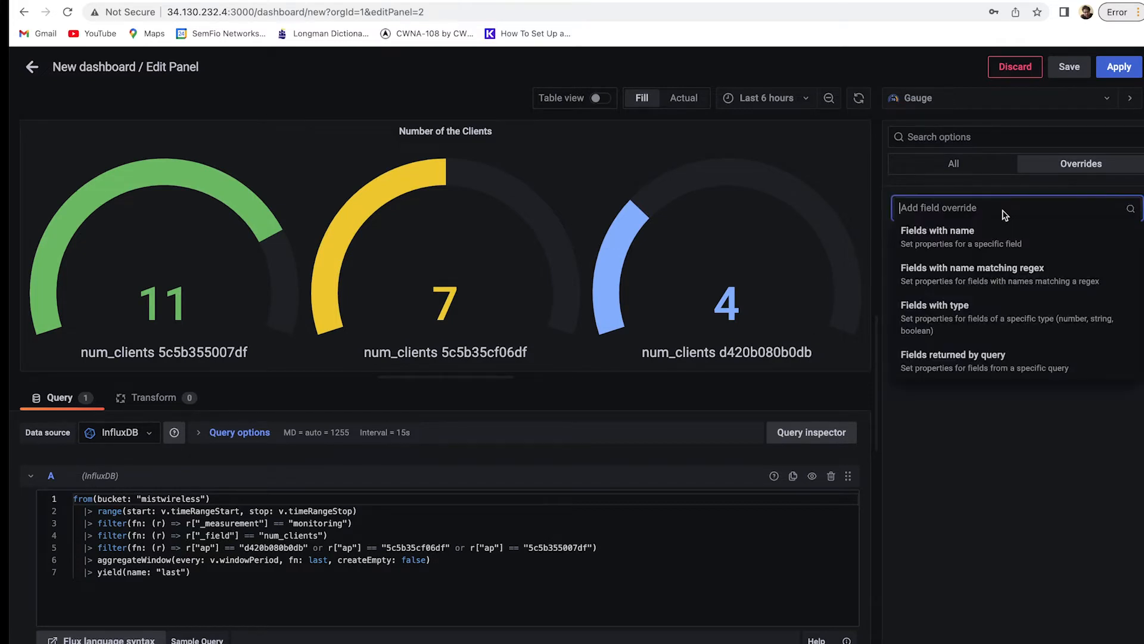
left_click(947, 240)
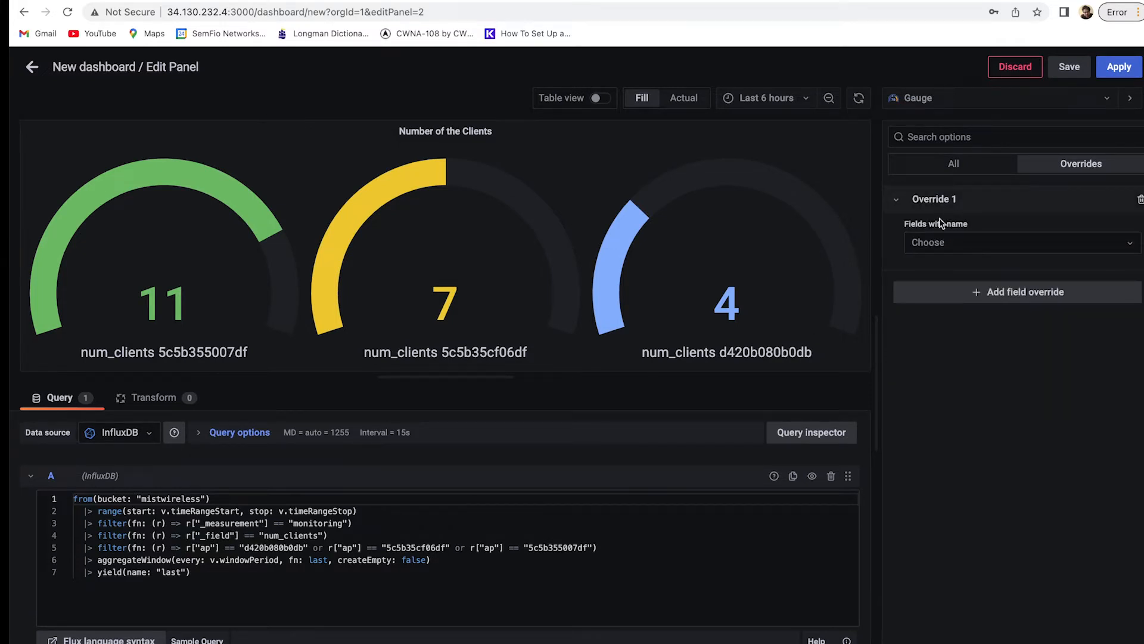
left_click(1034, 249)
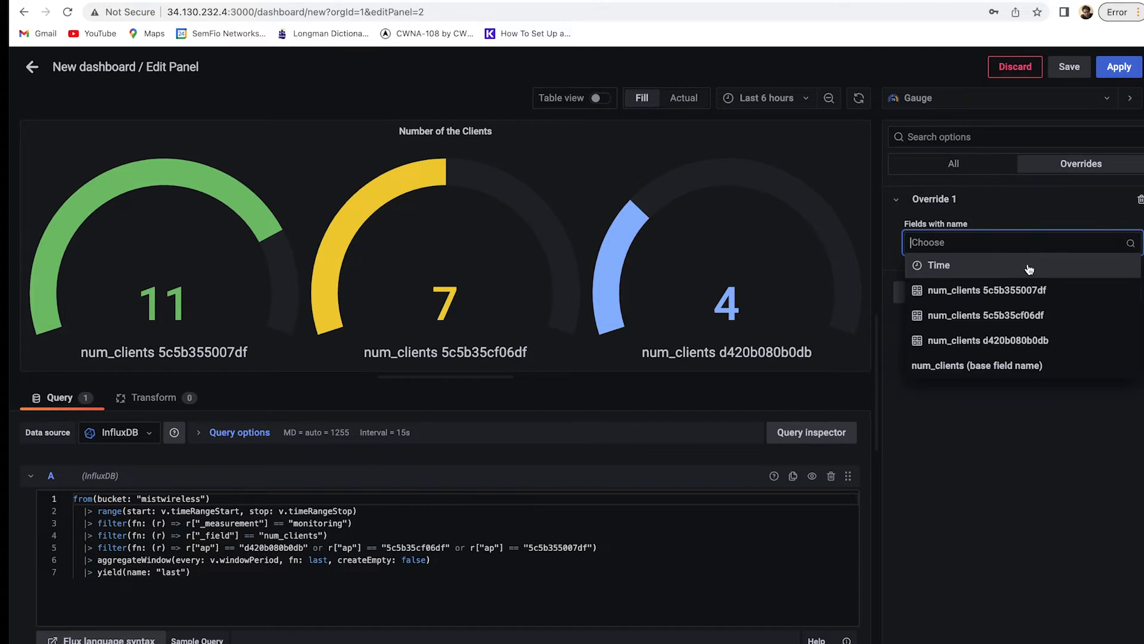
left_click(1013, 301)
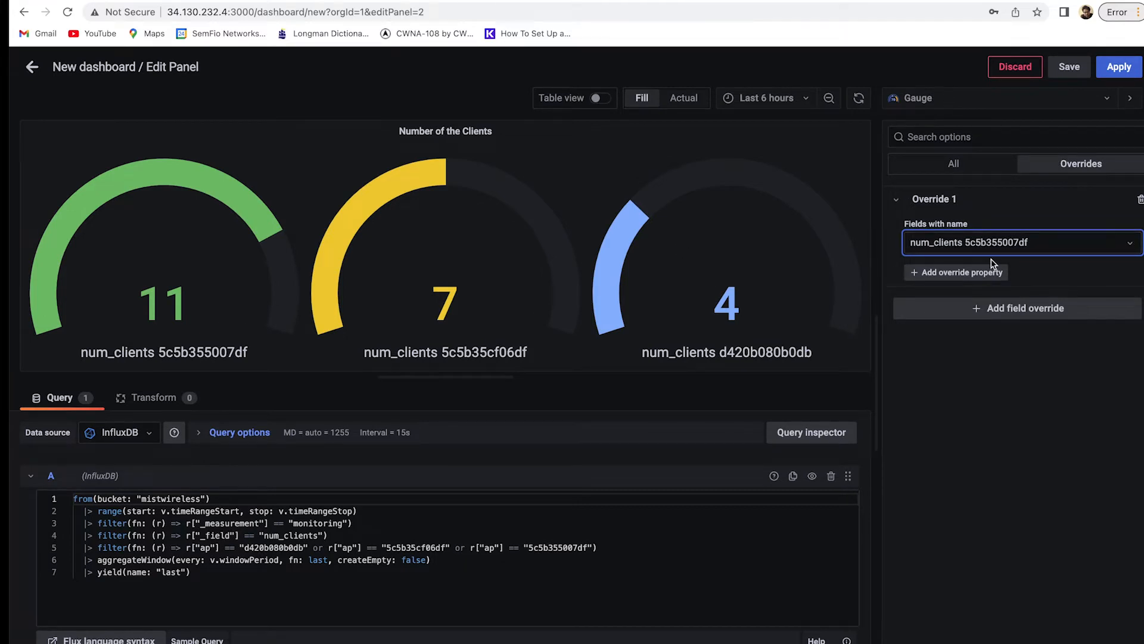
Give that override a Display name property set to AP-01.
left_click(986, 275)
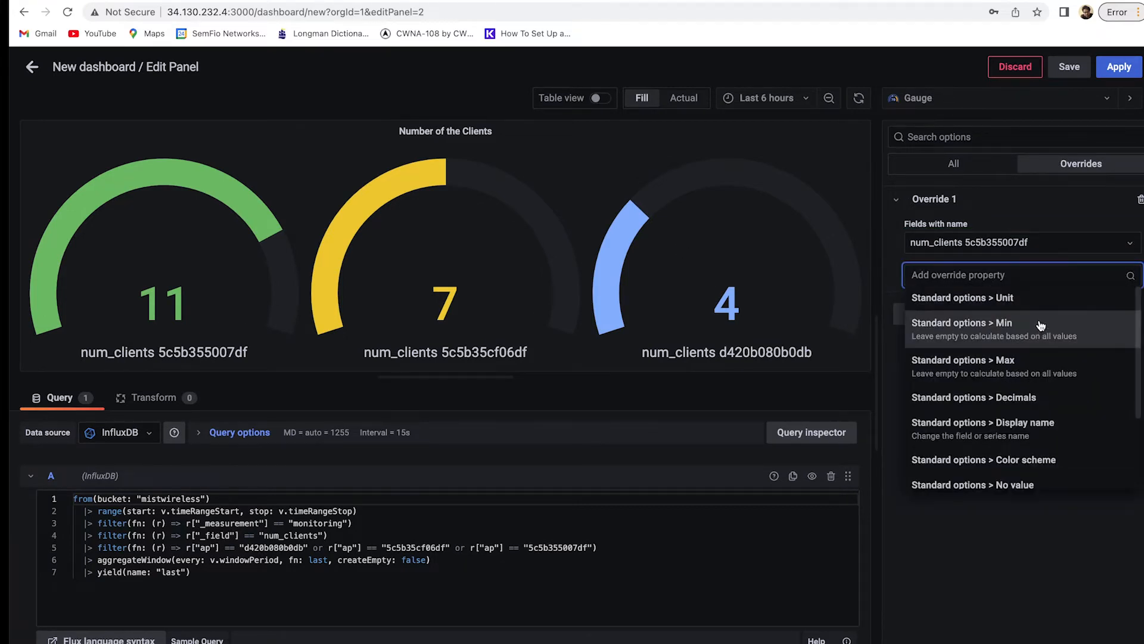
scroll(1048, 405, "down", 2)
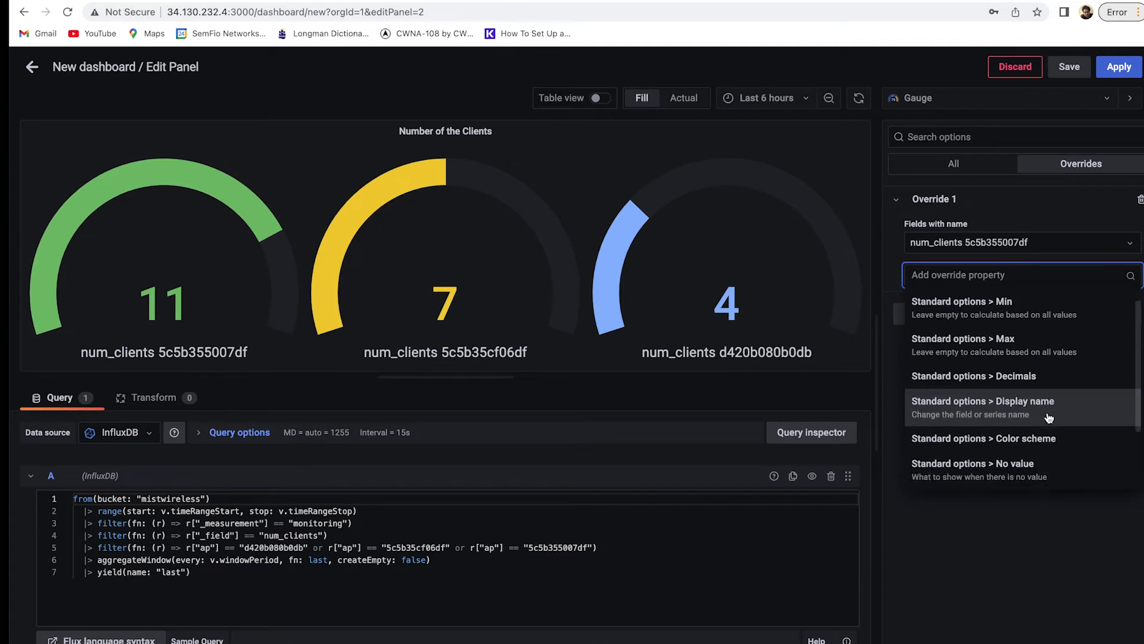
scroll(1049, 417, "down", 1)
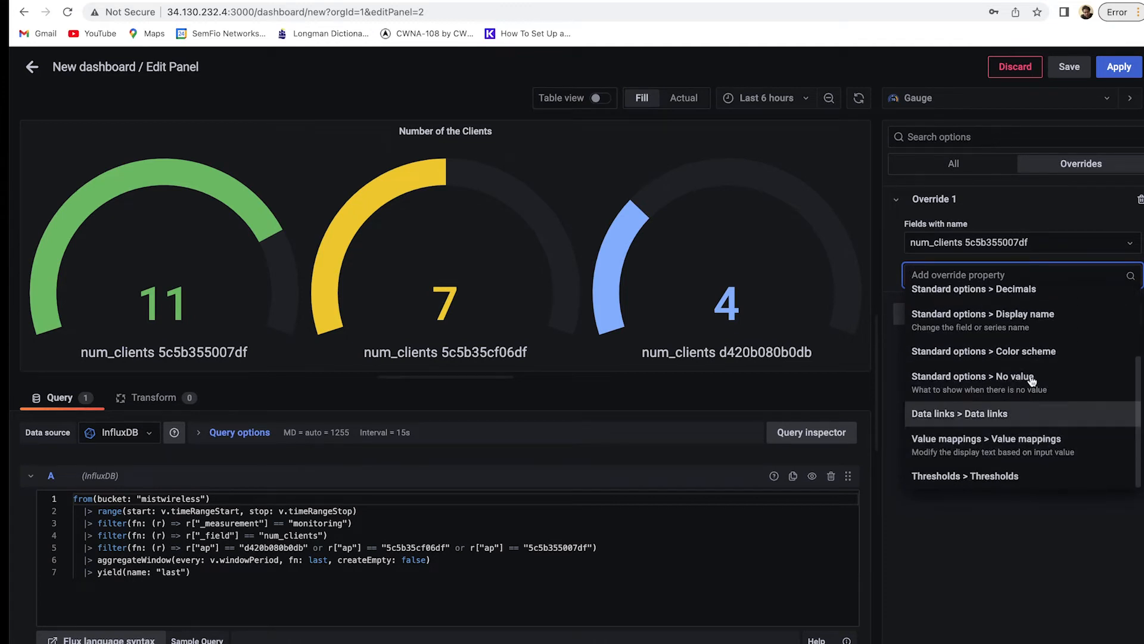
type("name")
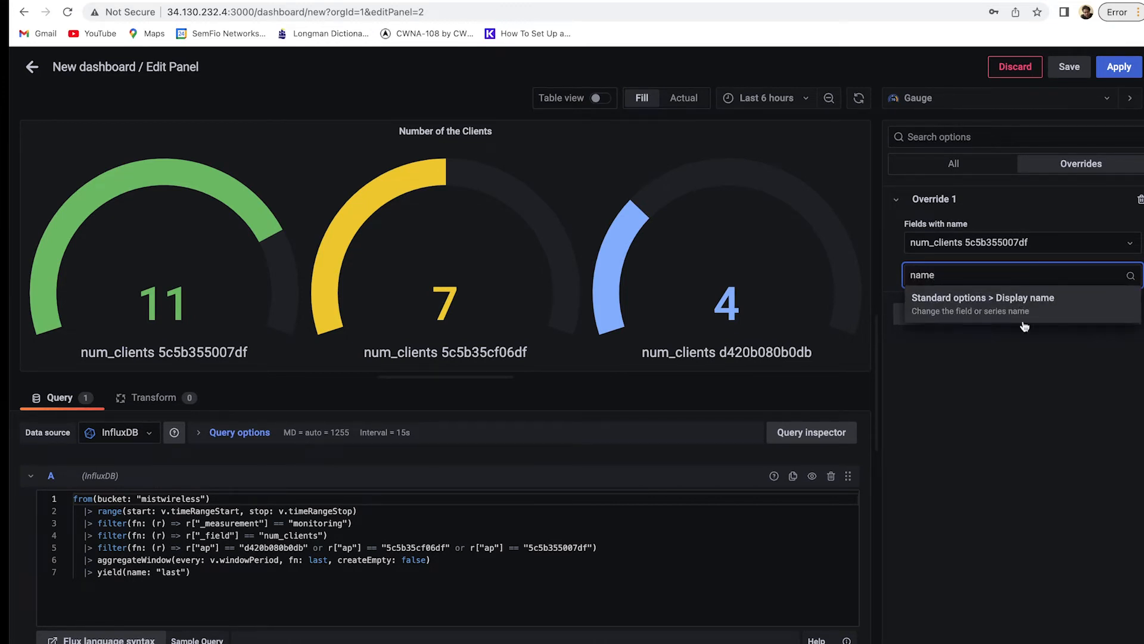
left_click(1040, 300)
left_click(1008, 301)
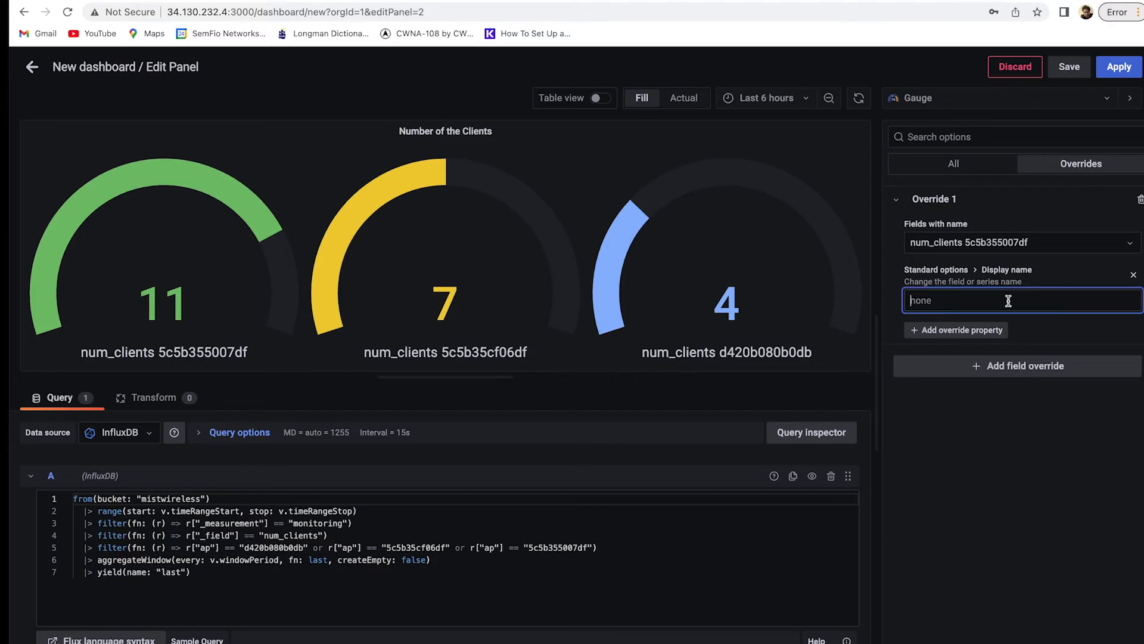
type("s")
left_click(1035, 428)
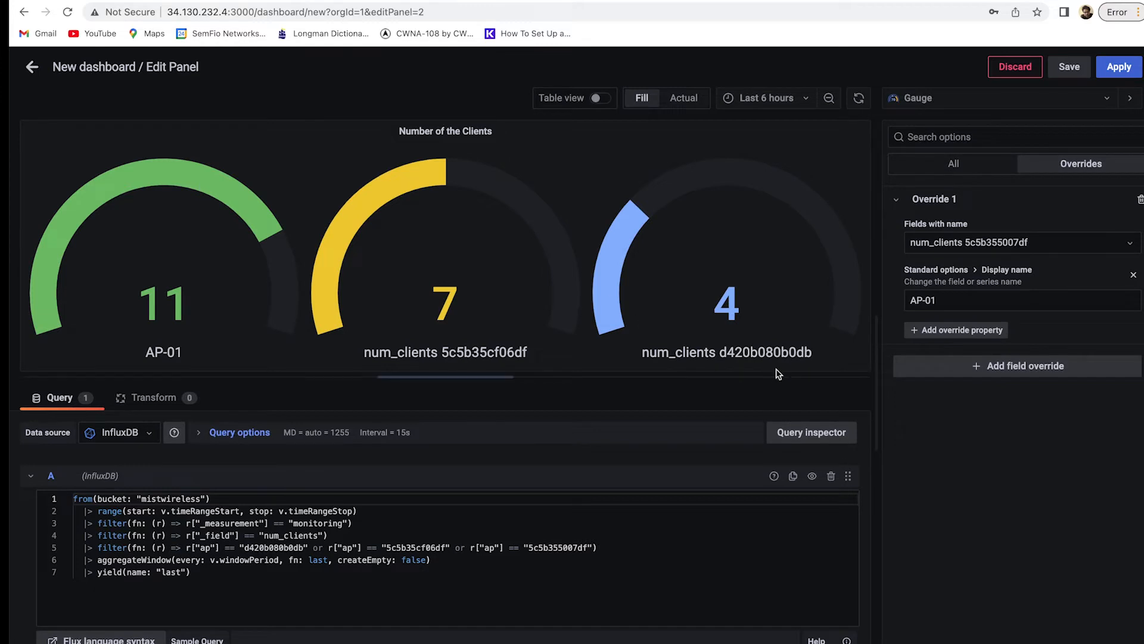
left_click(972, 373)
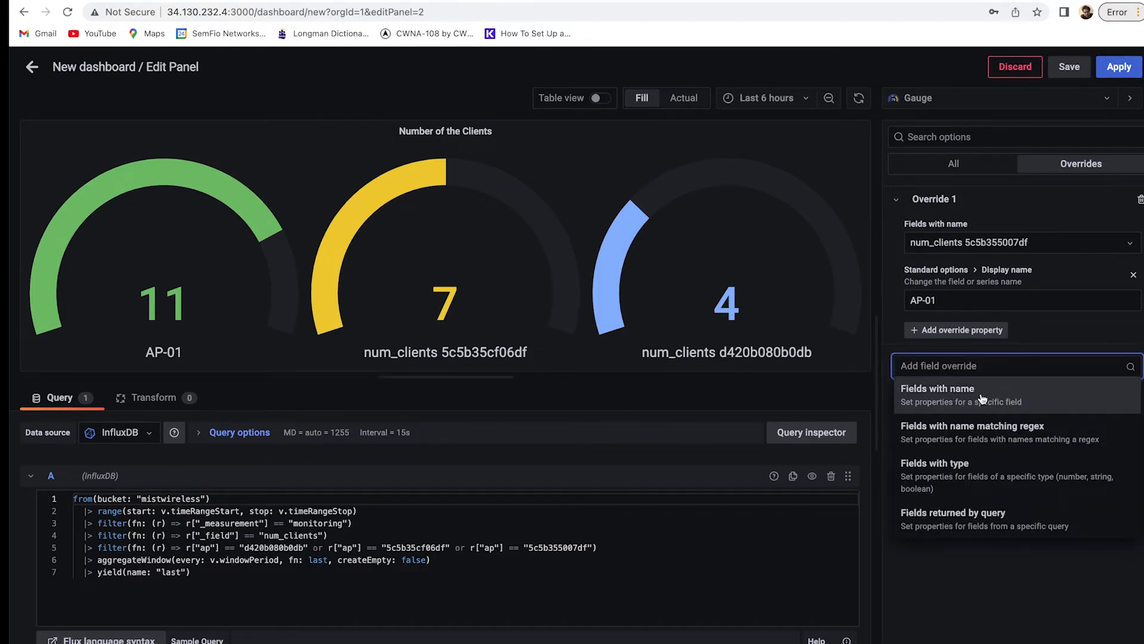
Add an override renaming num_clients 5c5b35cf06df to AP-02.
left_click(981, 398)
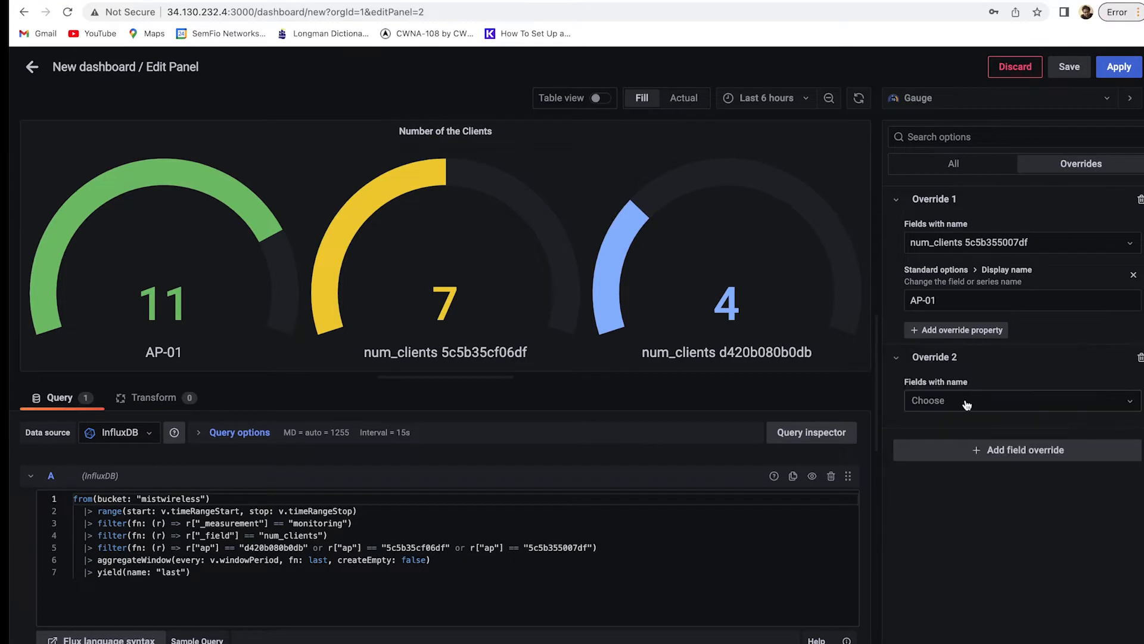
left_click(966, 404)
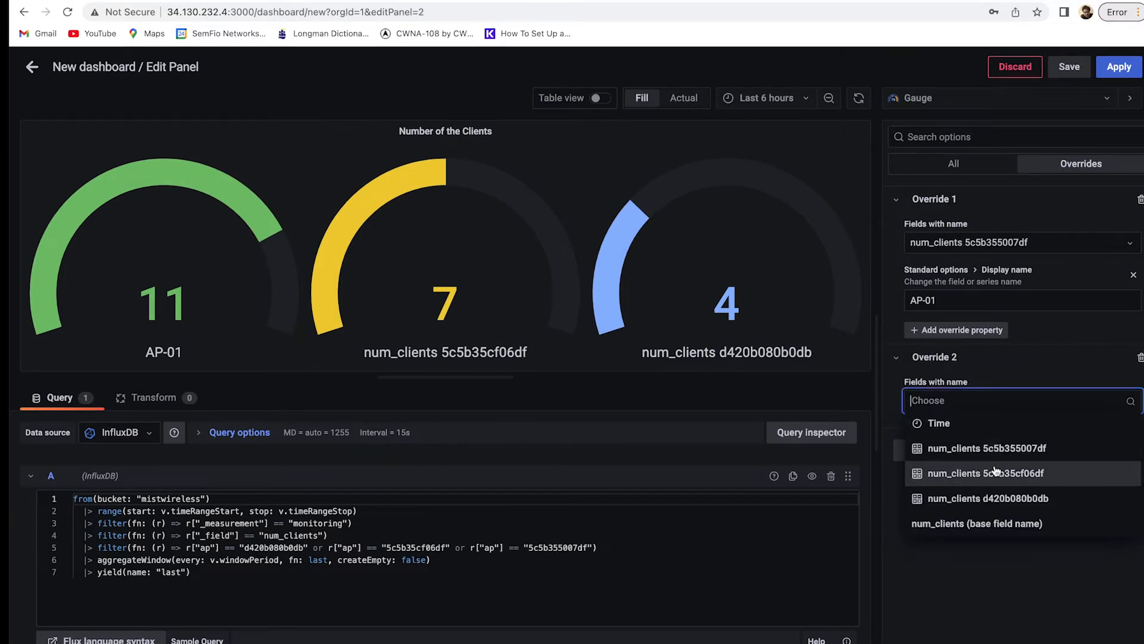
left_click(995, 468)
left_click(962, 432)
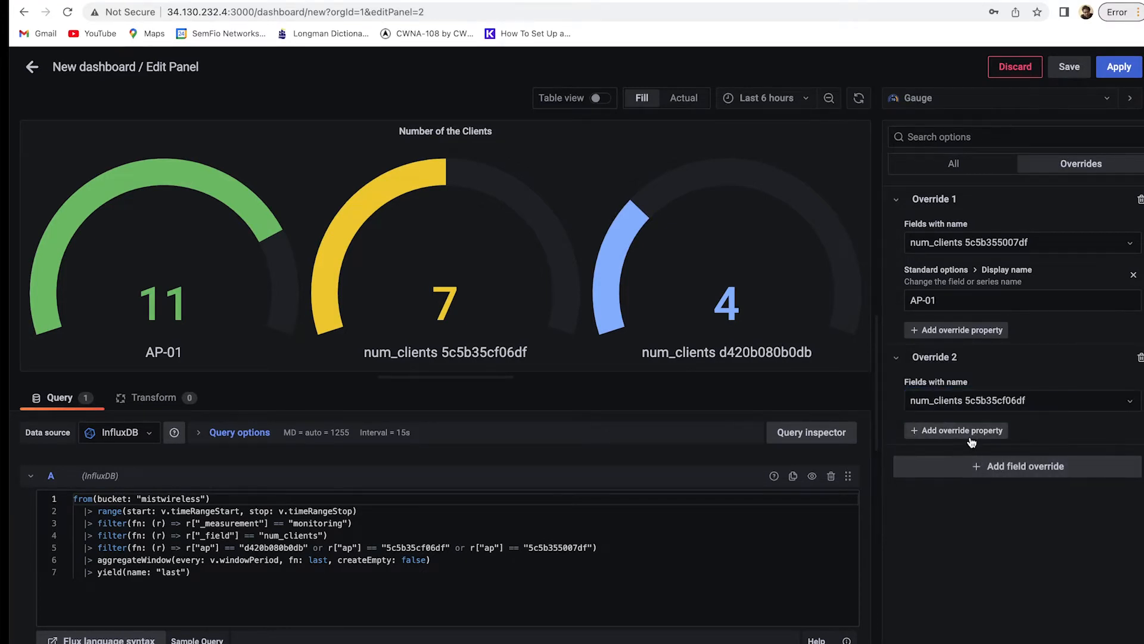
type("name")
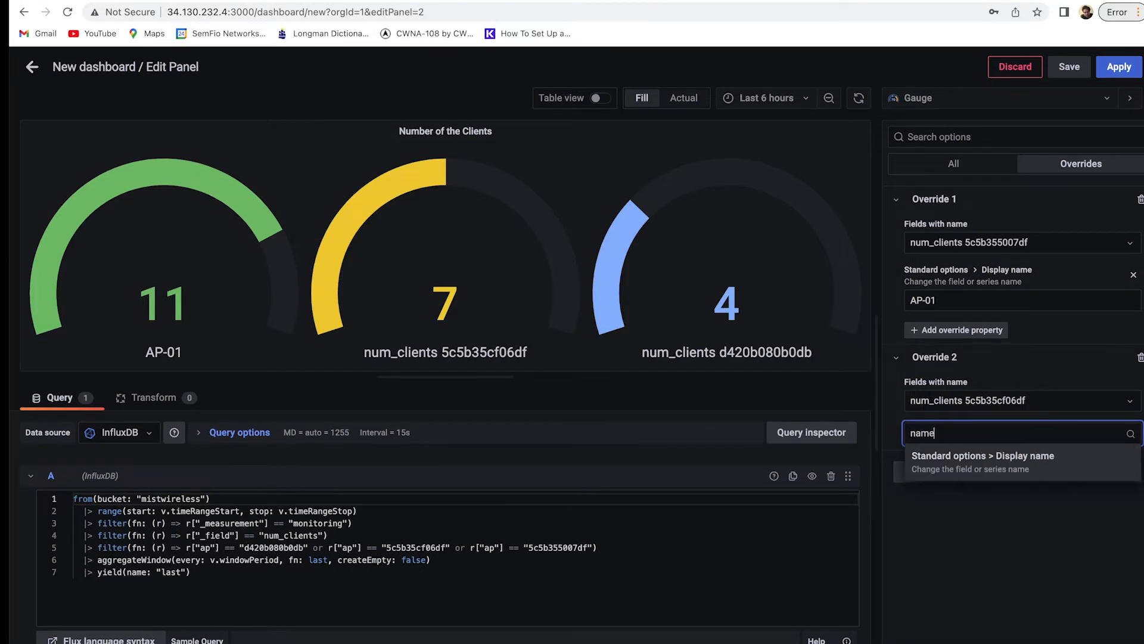
left_click(1035, 465)
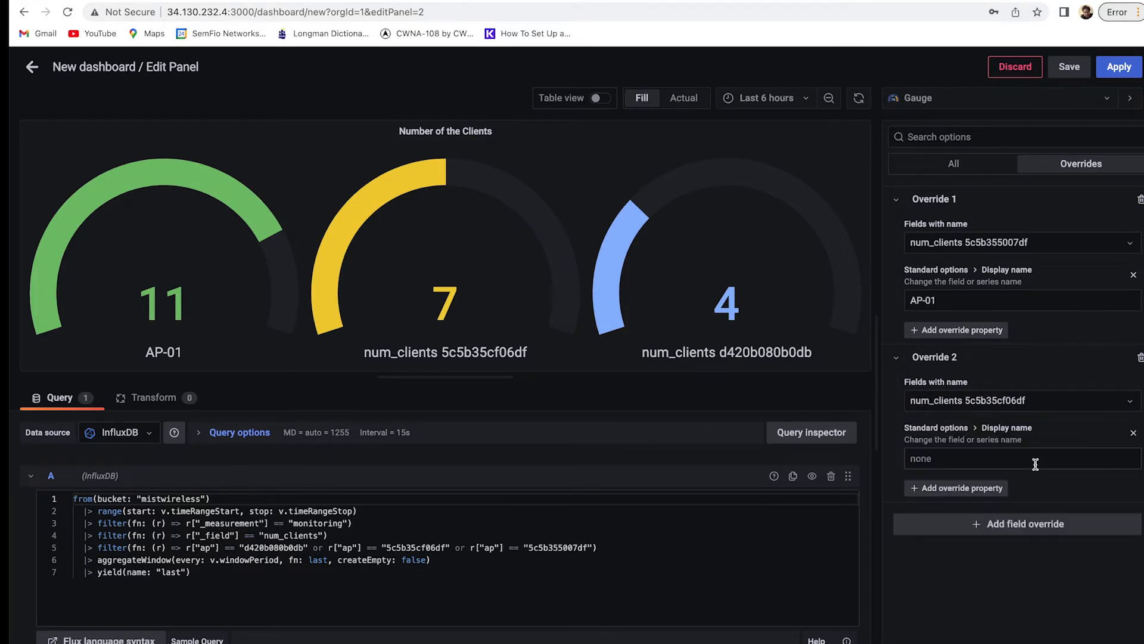
left_click(1035, 463)
type("AP-02")
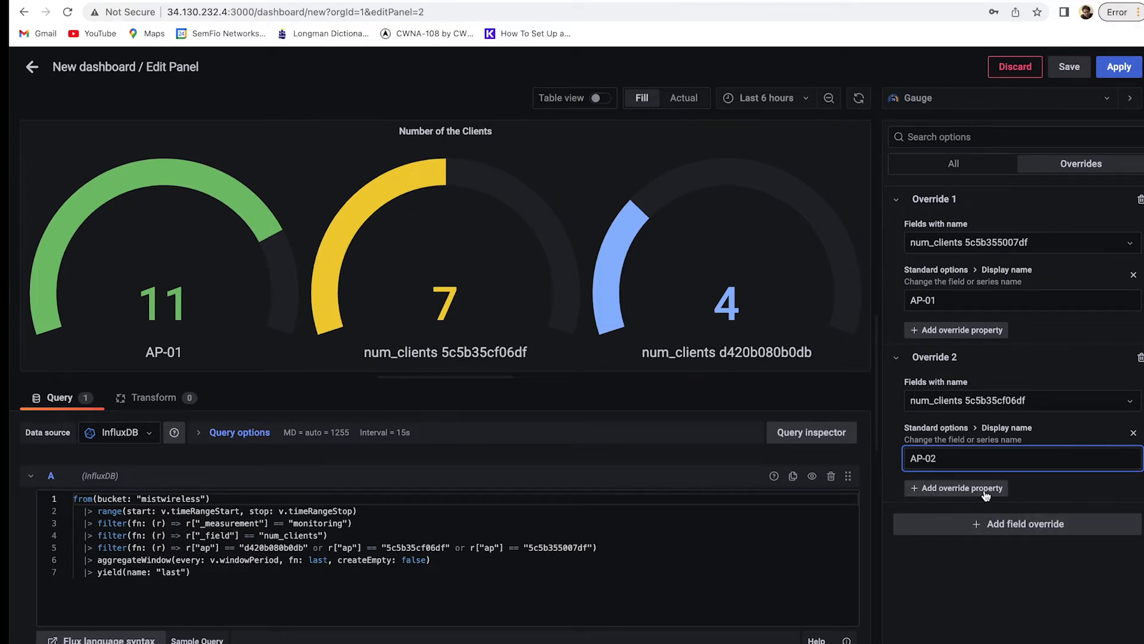
left_click(996, 525)
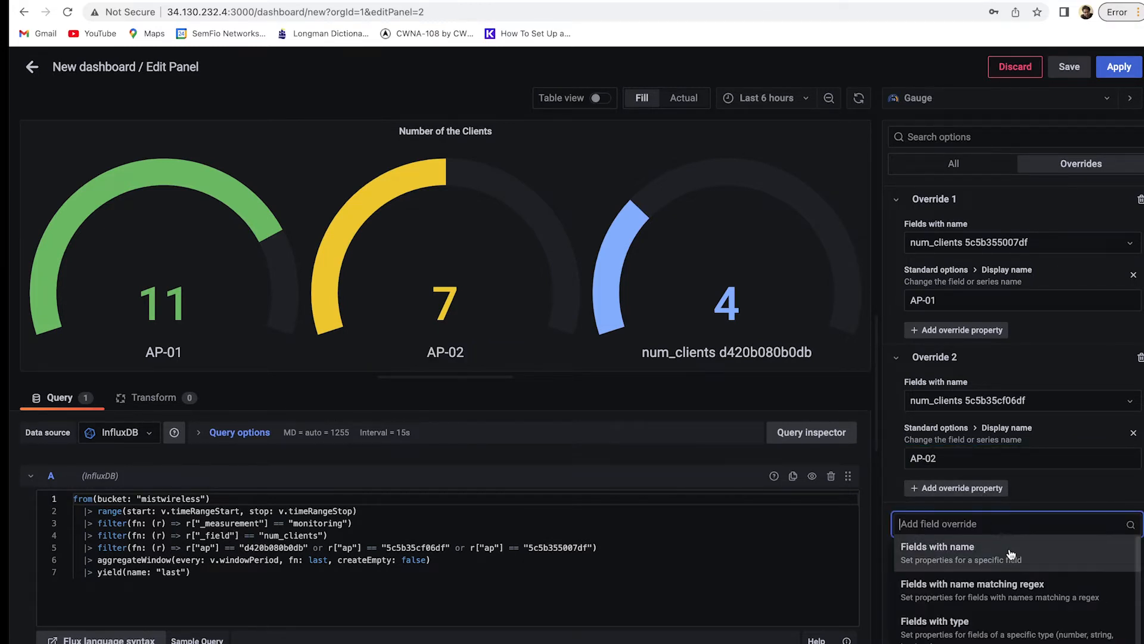
Rename num_clients d420b080b0db to AP-03 and apply the panel to the dashboard.
scroll(1011, 554, "down", 1)
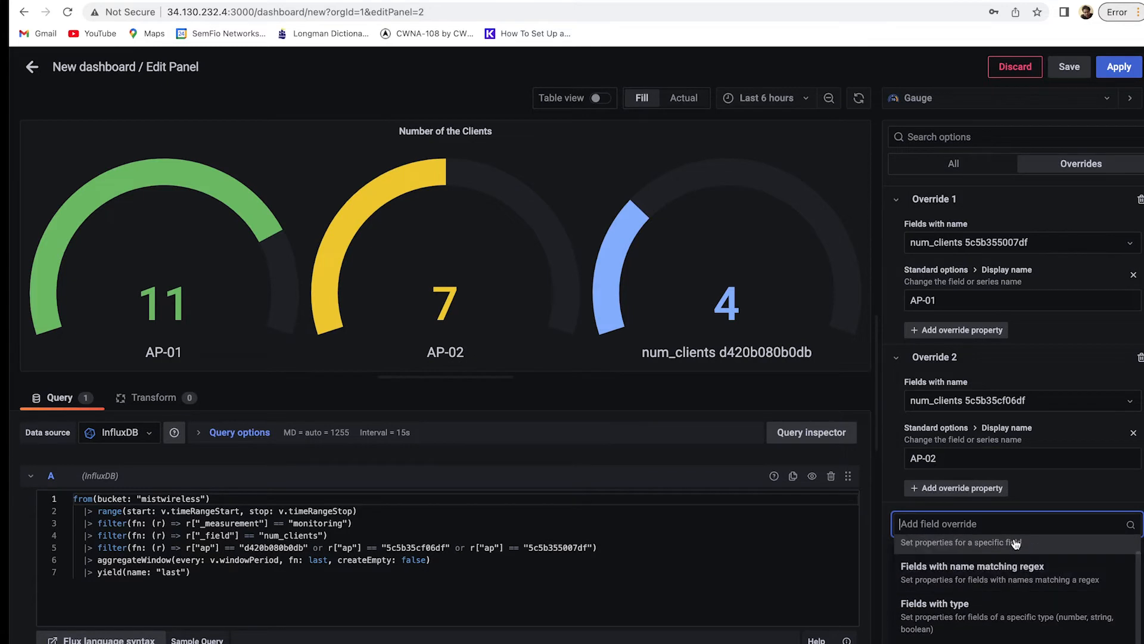
scroll(953, 541, "up", 1)
left_click(992, 561)
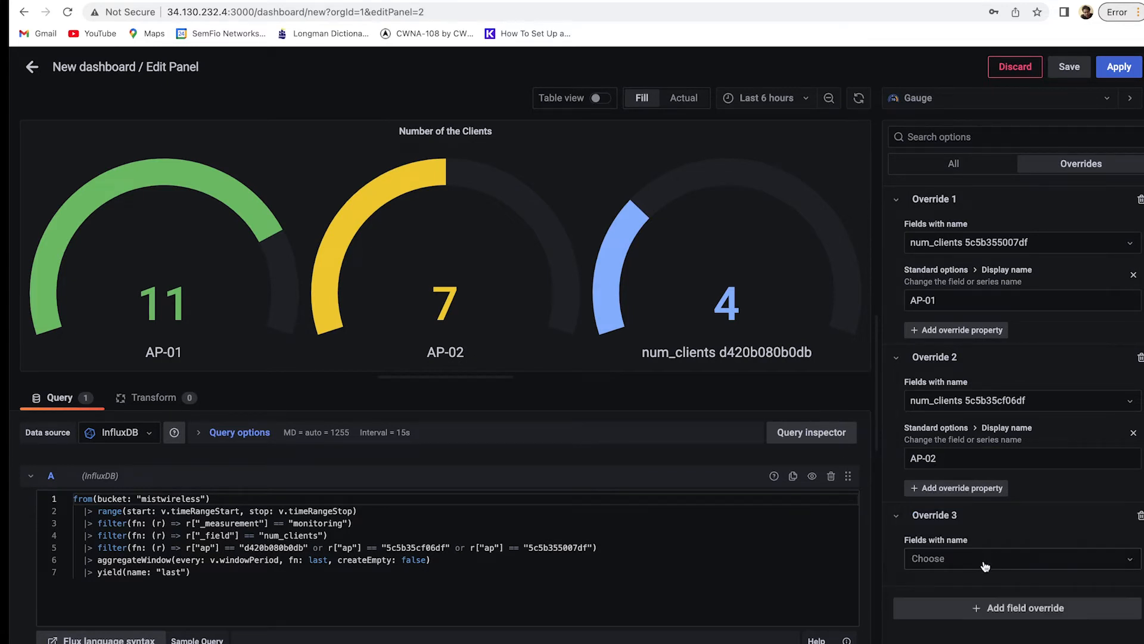
left_click(986, 566)
left_click(991, 588)
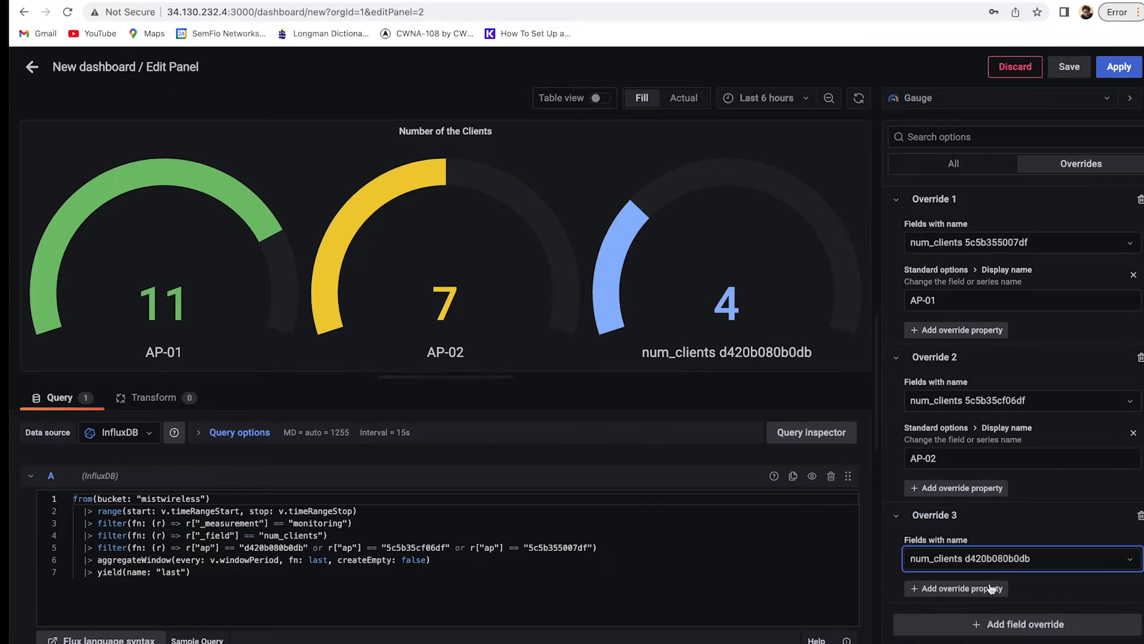
left_click(988, 588)
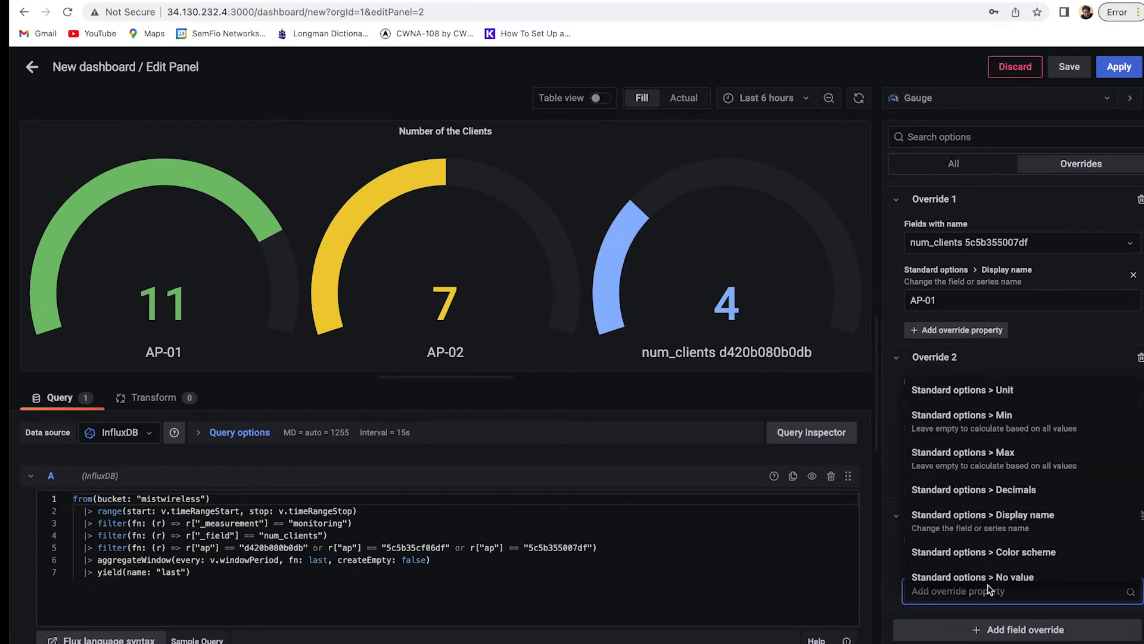
left_click(1037, 516)
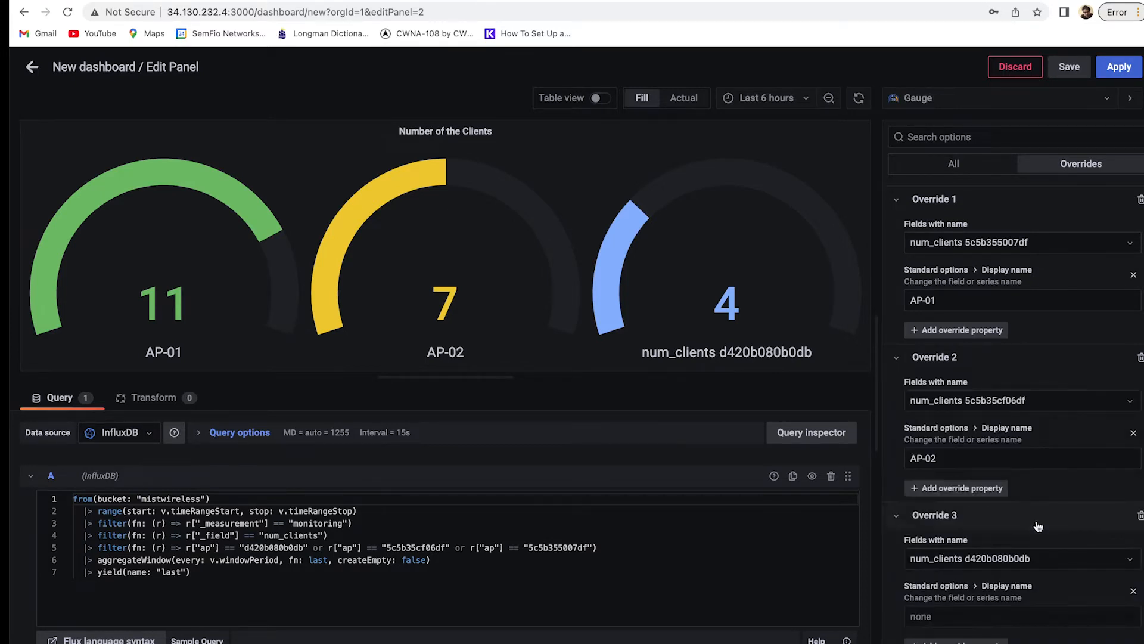
type("AP-03")
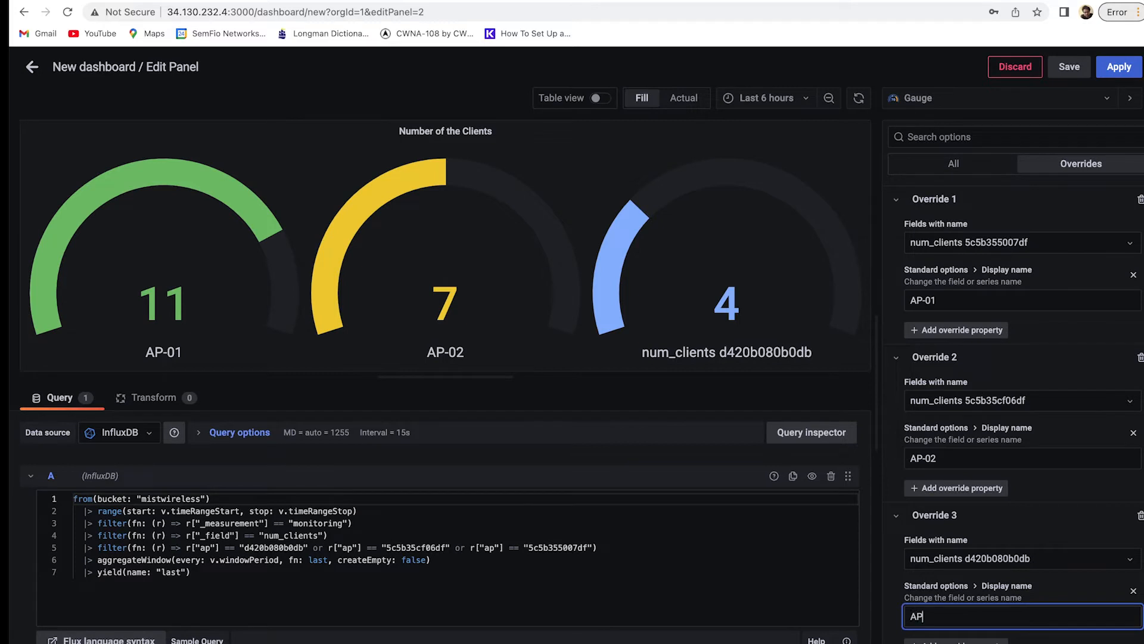
left_click(786, 388)
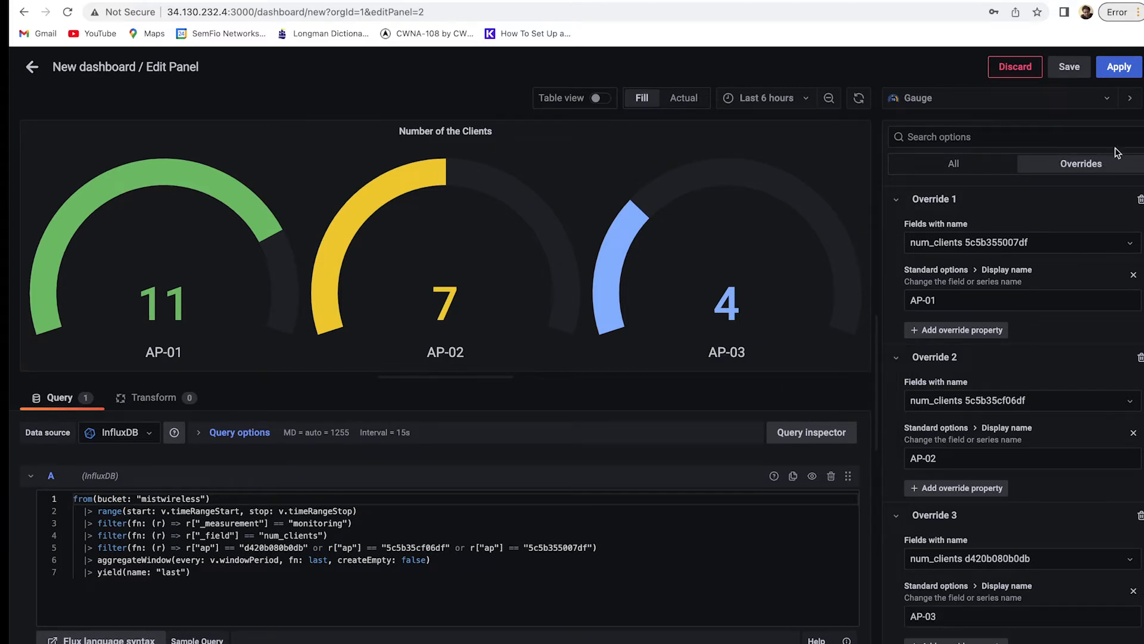
left_click(1119, 70)
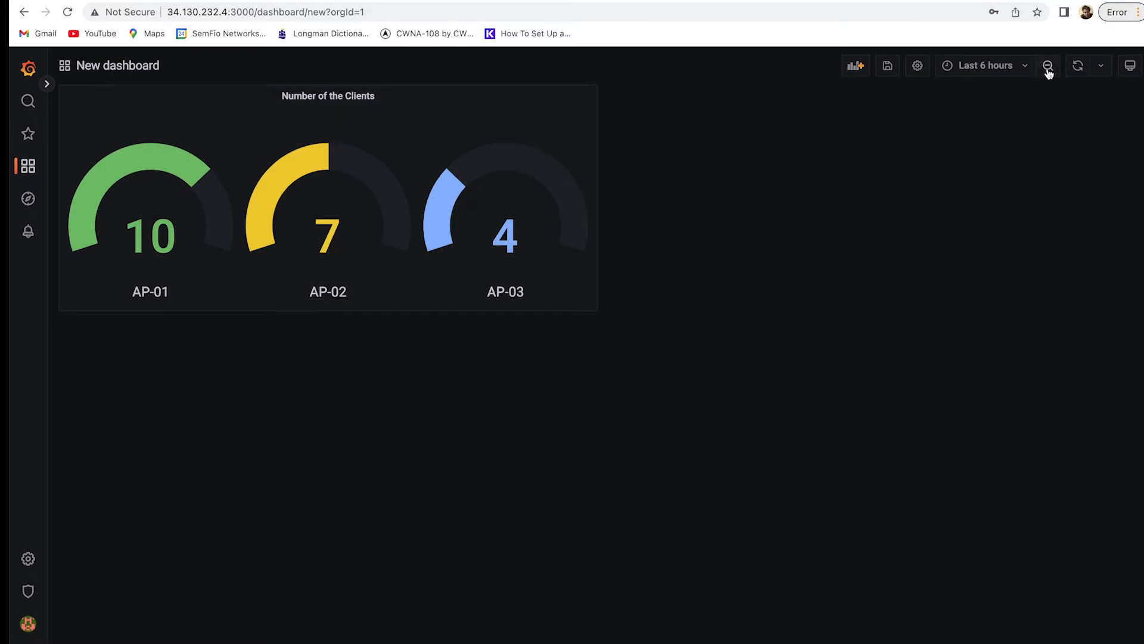
Save the dashboard with the name 'My Monitoring Dashboard'.
left_click(887, 67)
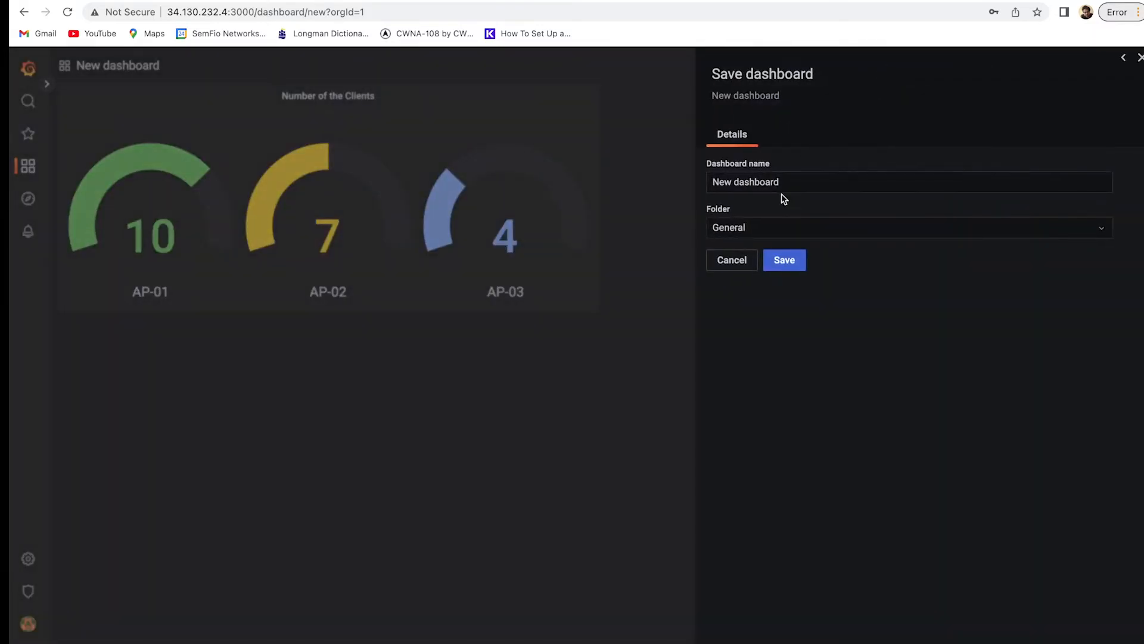
left_click(732, 182)
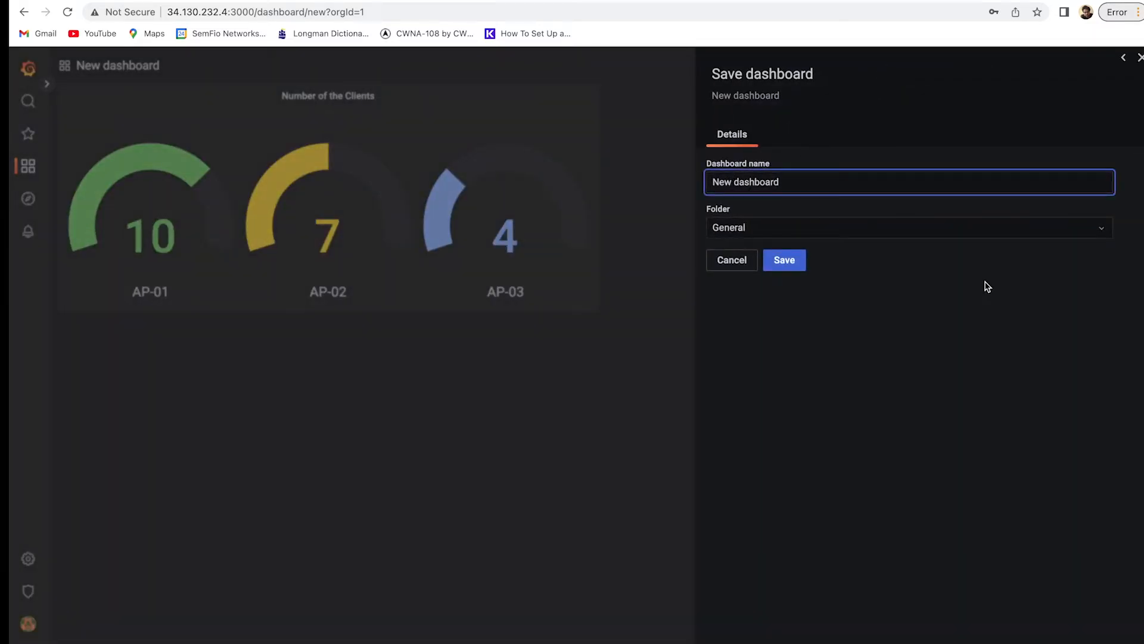
key("BackSpace")
key("BackSpace")
key("BackSpace")
type("My Monitoring")
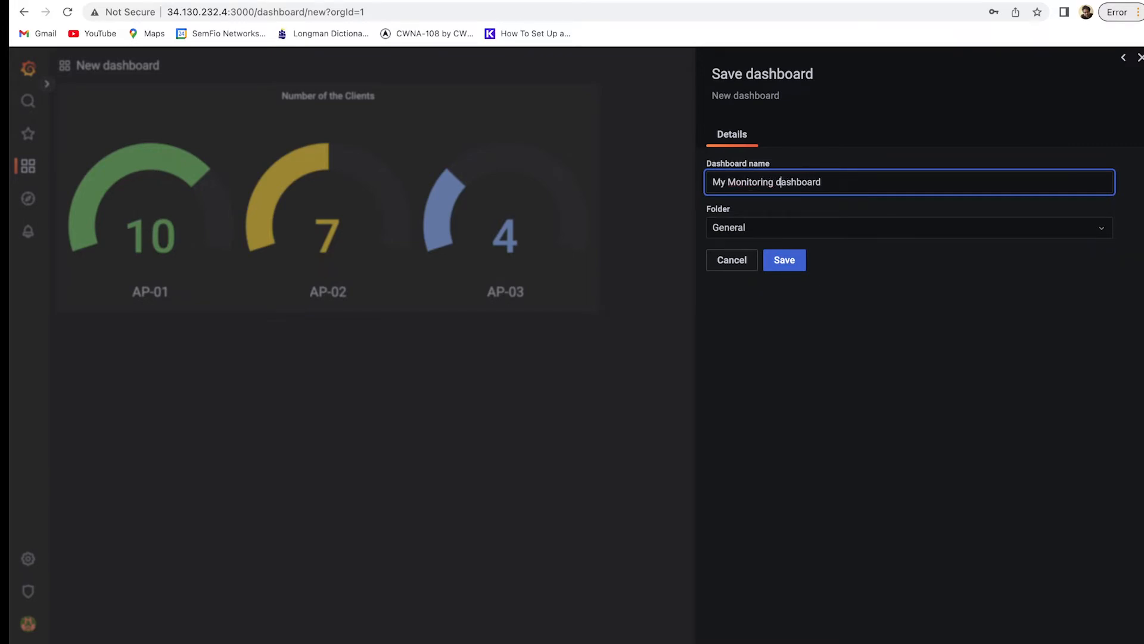
key("BackSpace")
type("D")
left_click(798, 258)
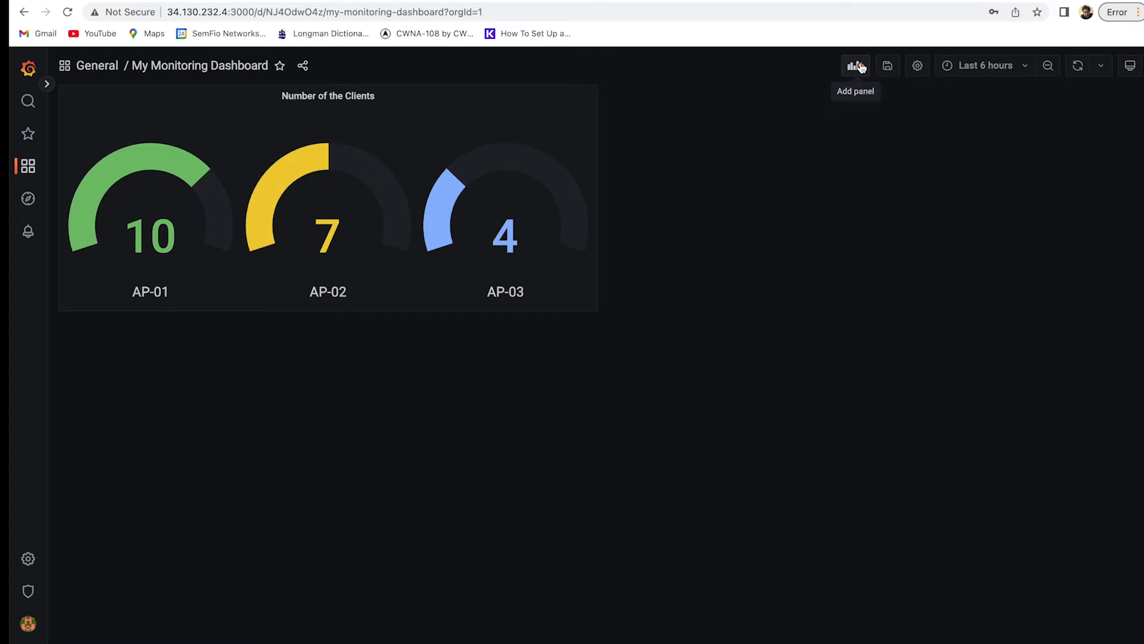
left_click(860, 67)
Copy the 5GHz CH Util cell's Flux script from InfluxDB's Script Editor.
left_click(262, 156)
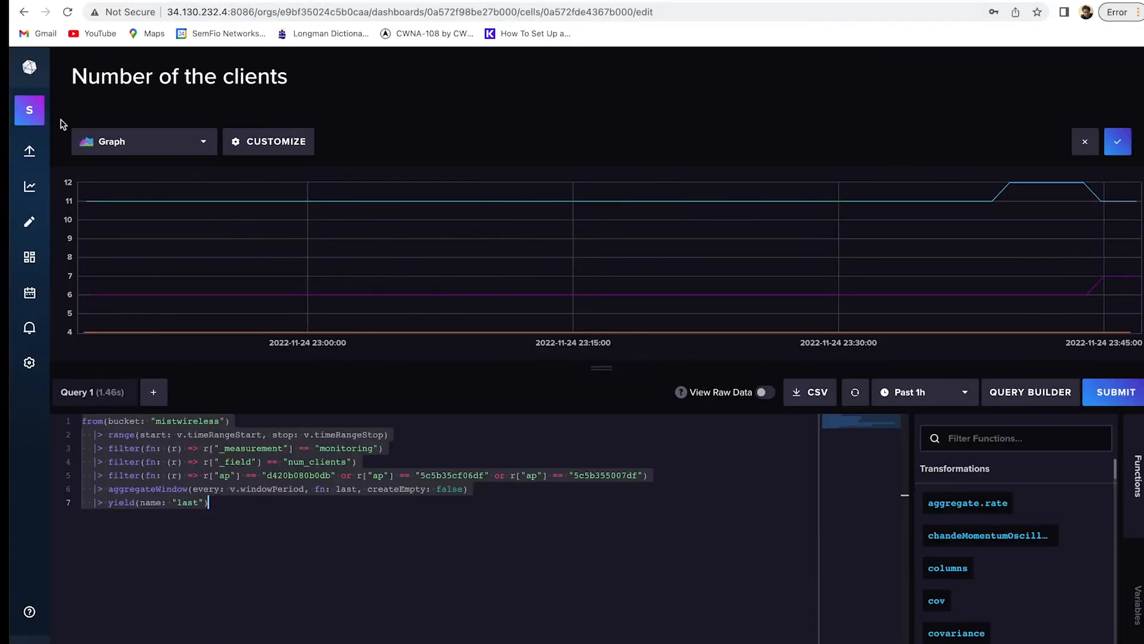
left_click(1114, 146)
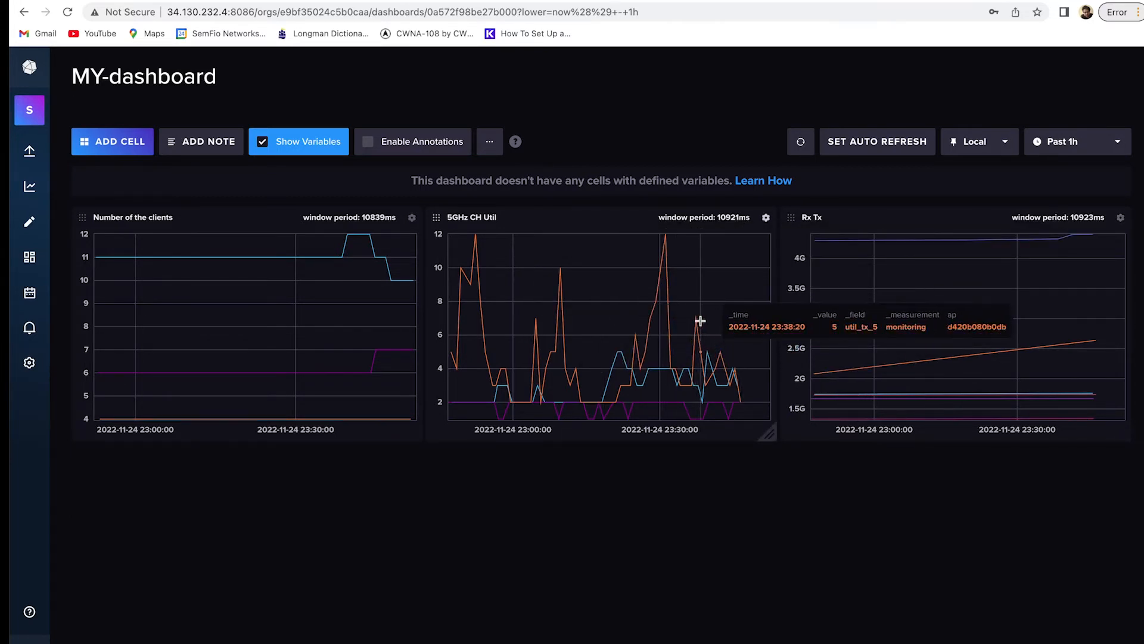
left_click(763, 223)
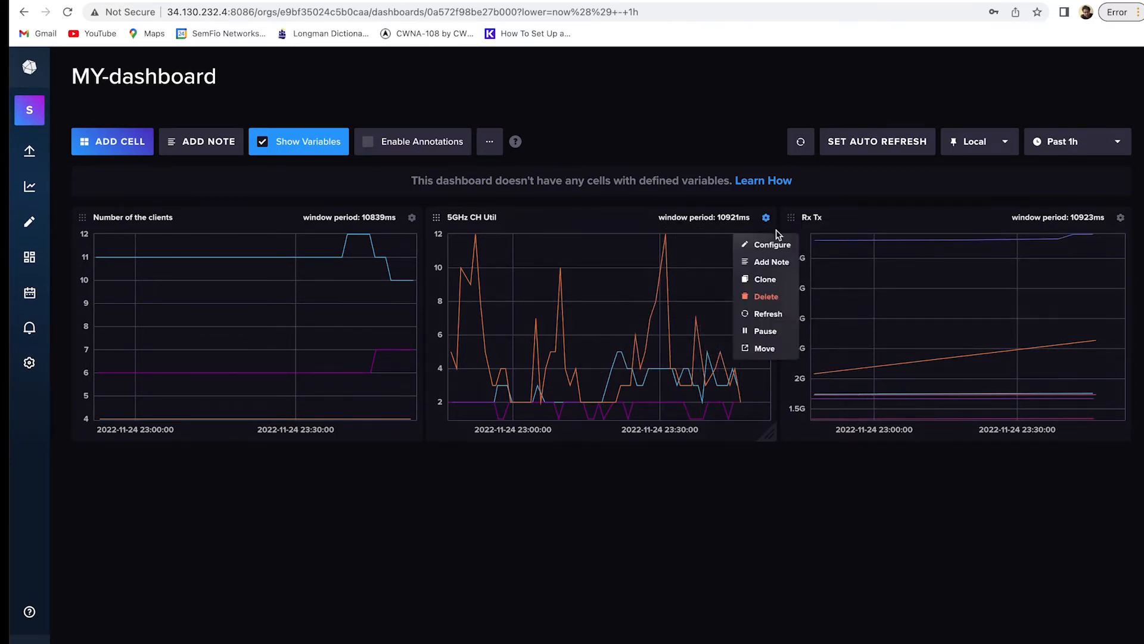
left_click(775, 243)
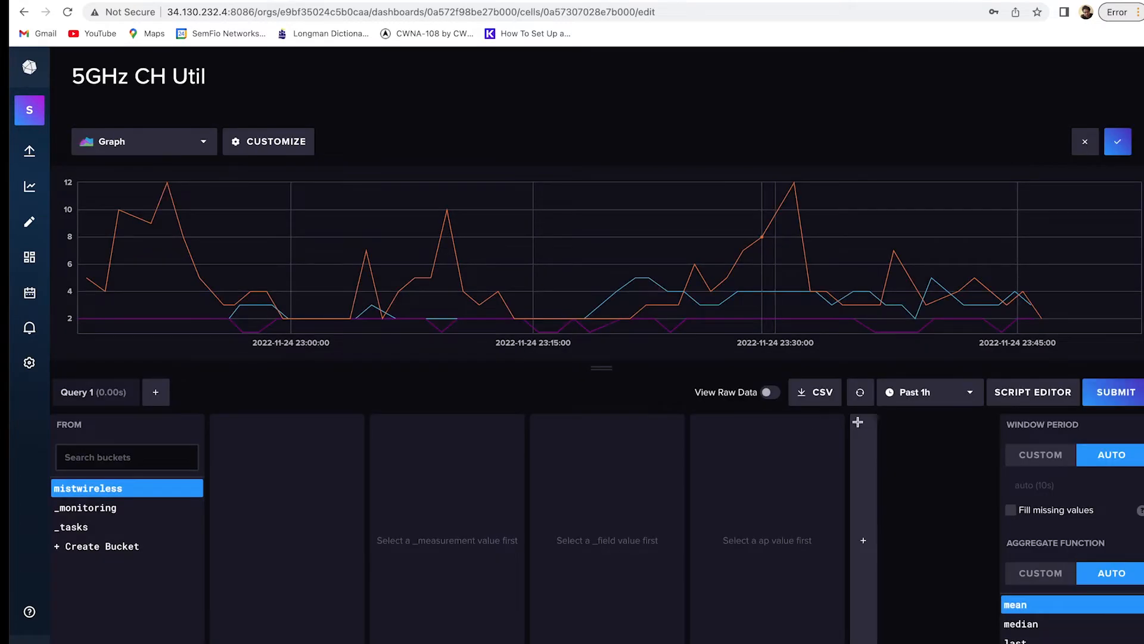
left_click(1007, 391)
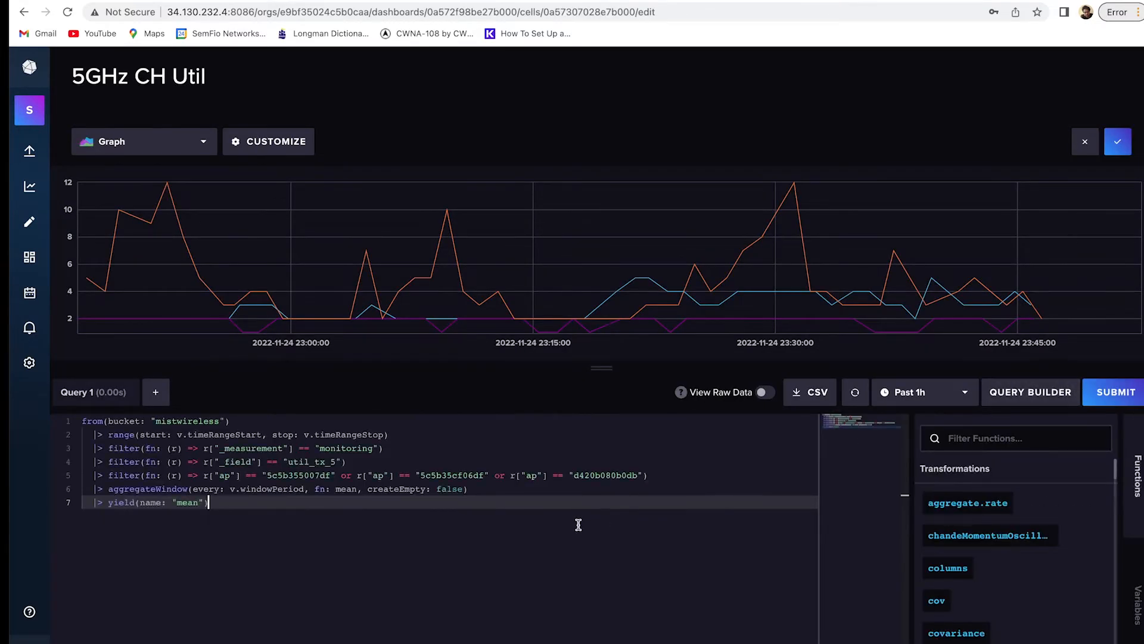
key("super+a")
key("super+c")
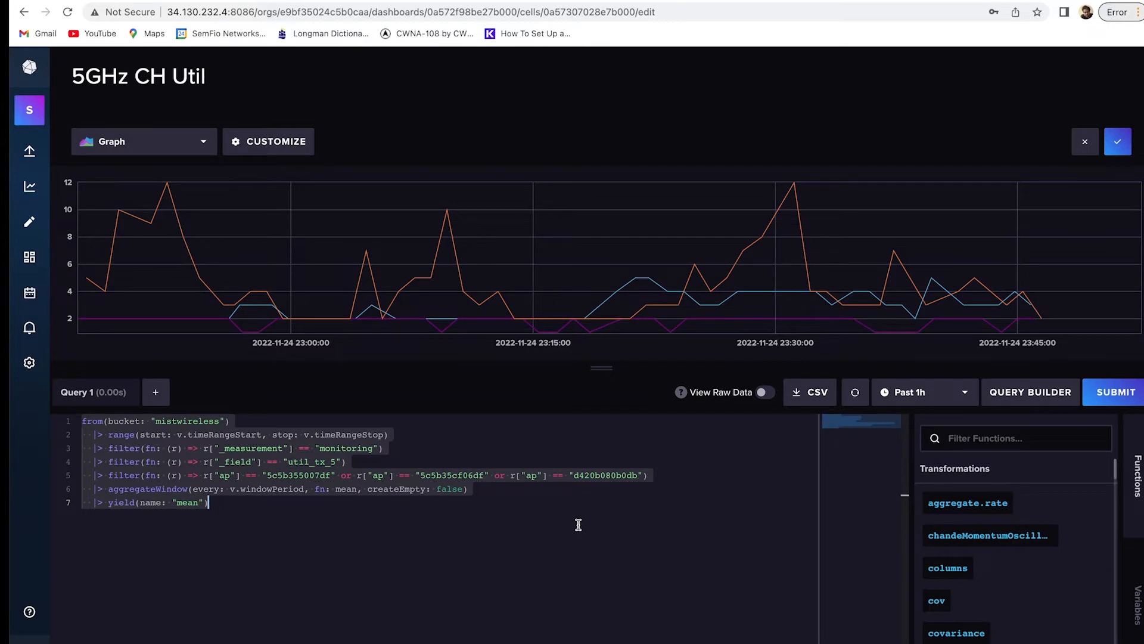
left_click(327, 1)
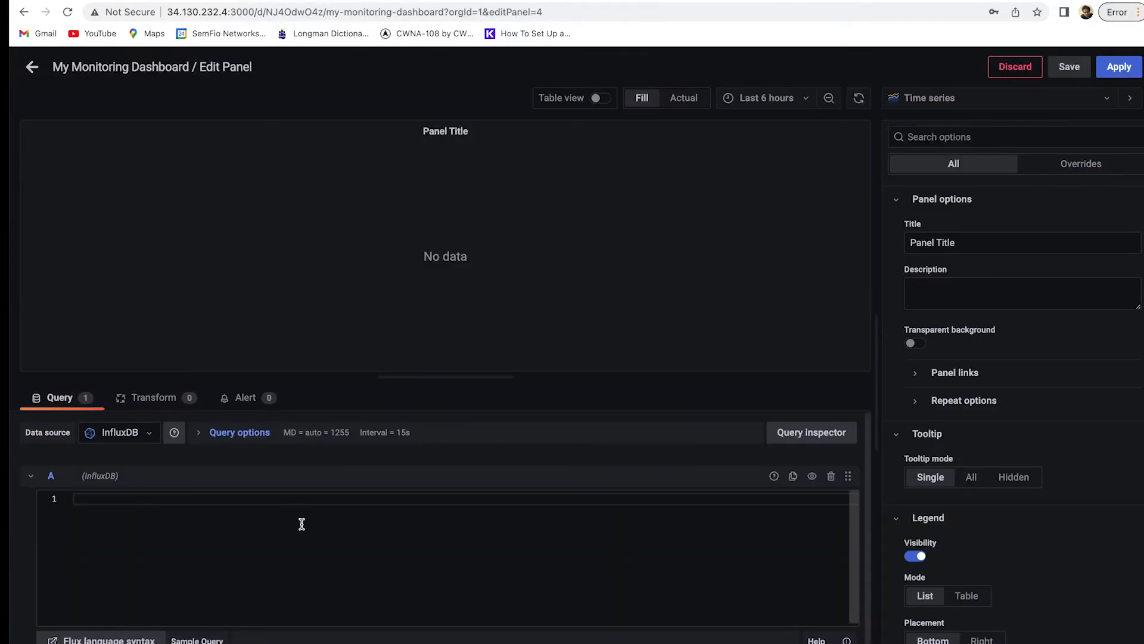
Paste the util_tx_5 Flux query, title the panel 5GHz CH Util, and make it transparent.
key("super+v")
left_click(413, 335)
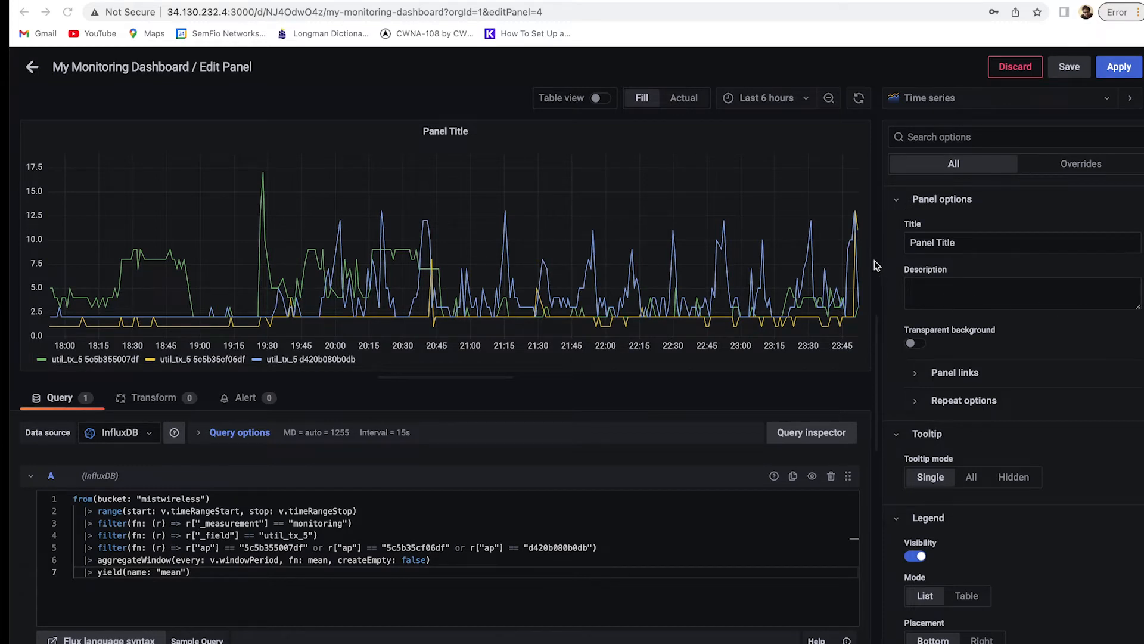
triple_click(952, 249)
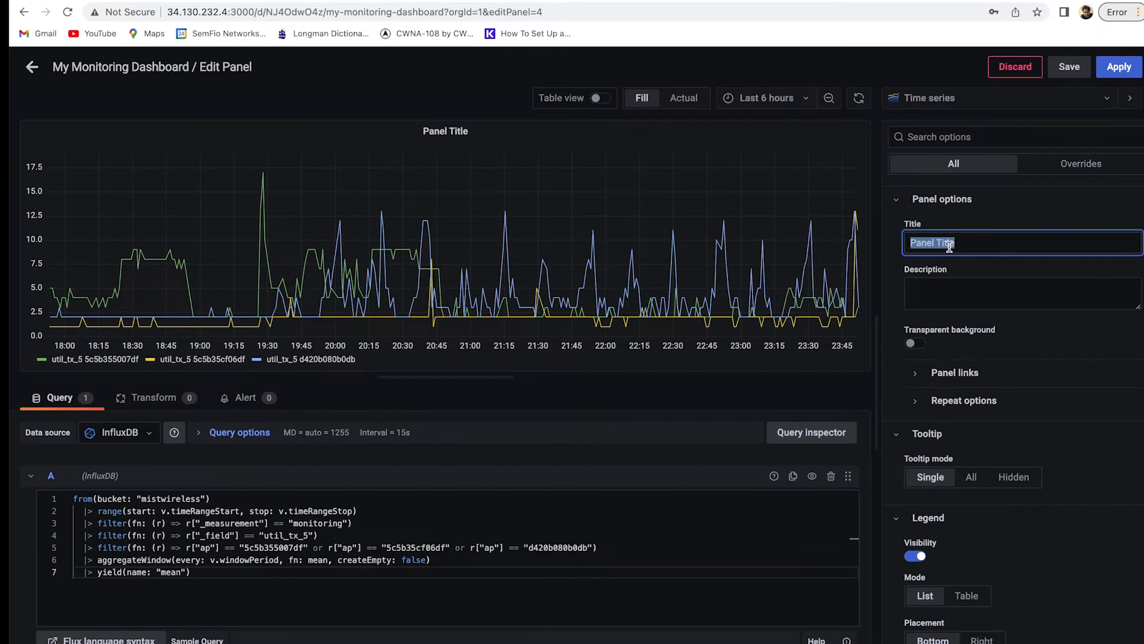
type("5GHz")
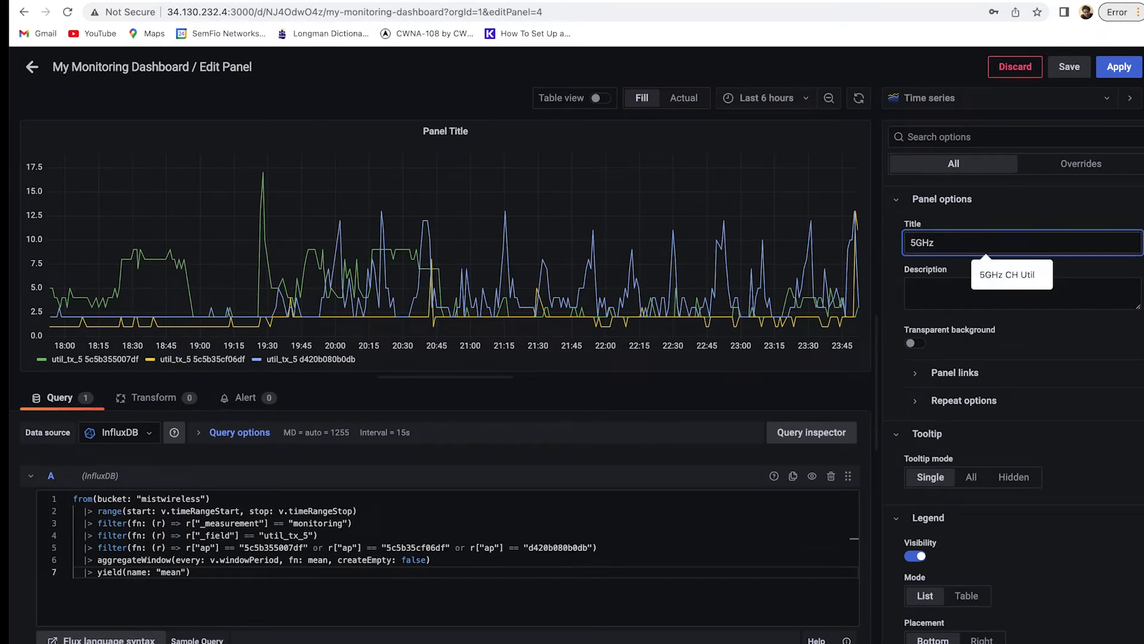
key("Down")
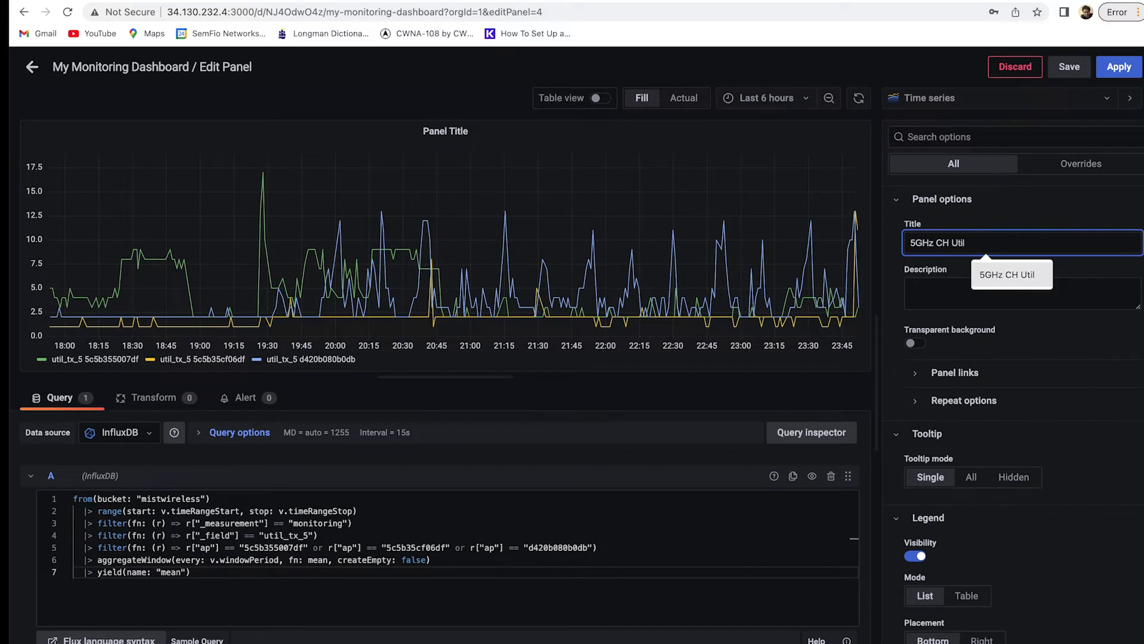
left_click(1034, 275)
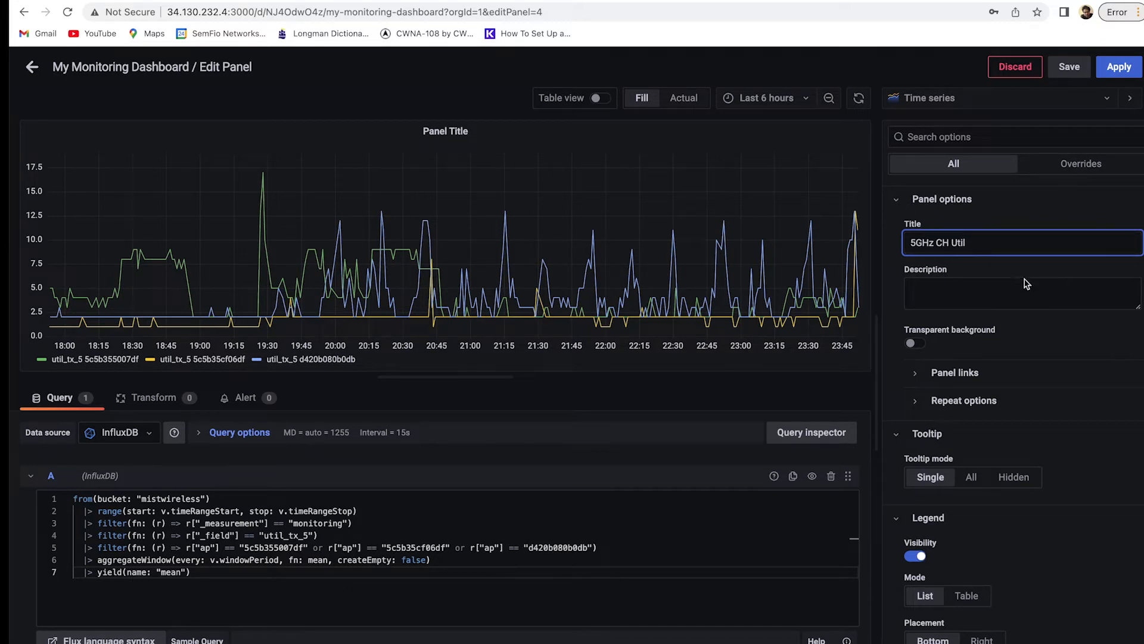
left_click(917, 344)
left_click(918, 343)
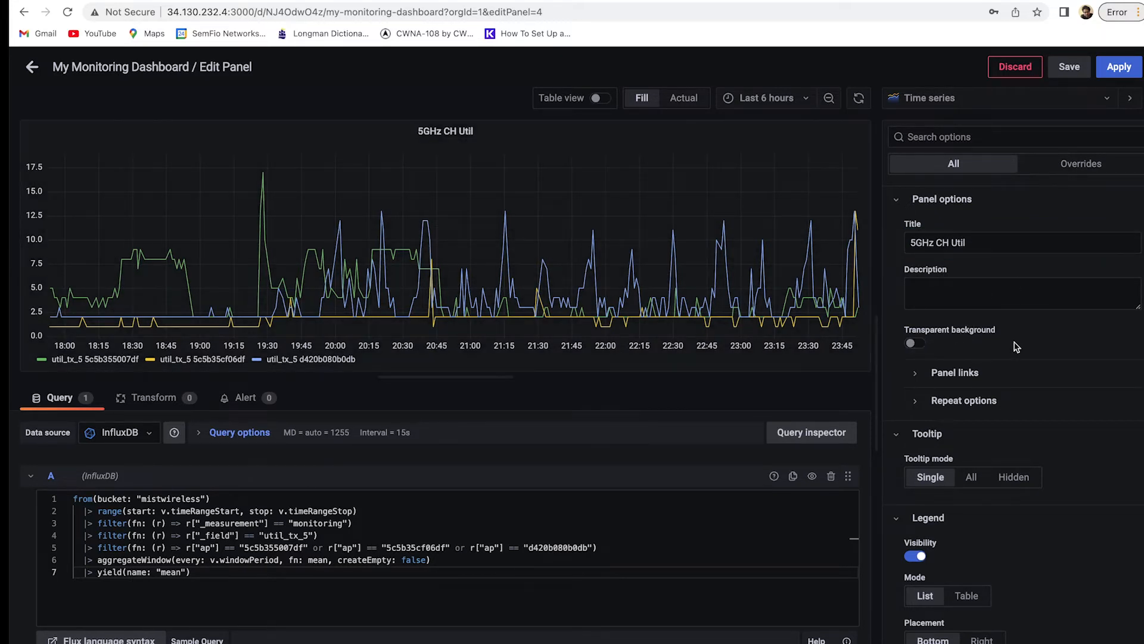
scroll(1016, 346, "down", 2)
scroll(1015, 356, "down", 2)
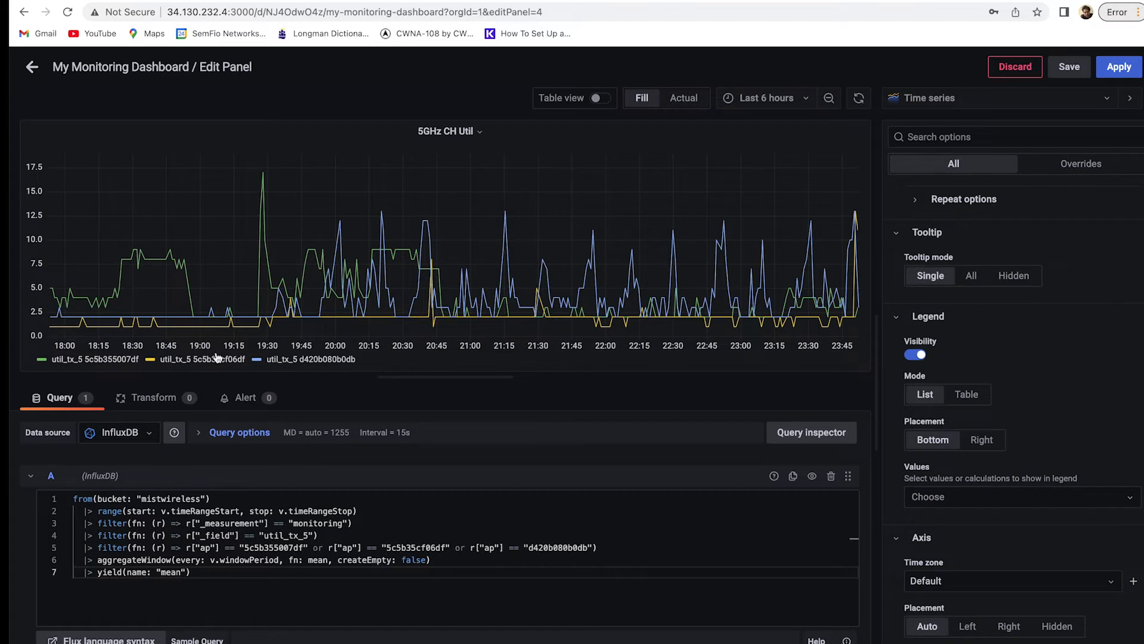
scroll(995, 412, "down", 1)
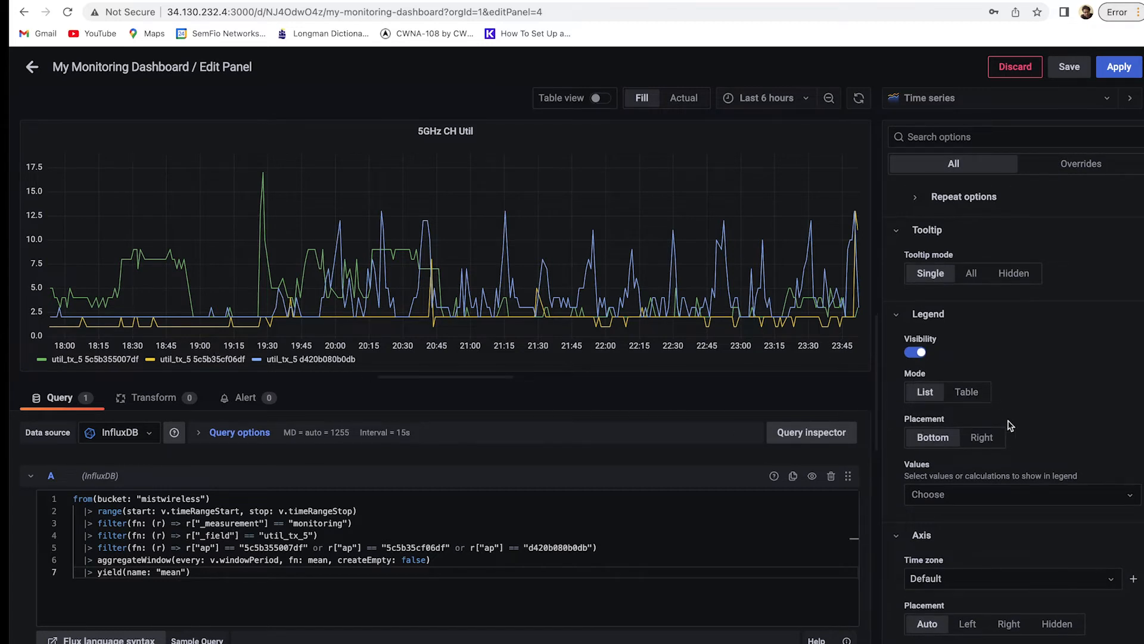
left_click(978, 391)
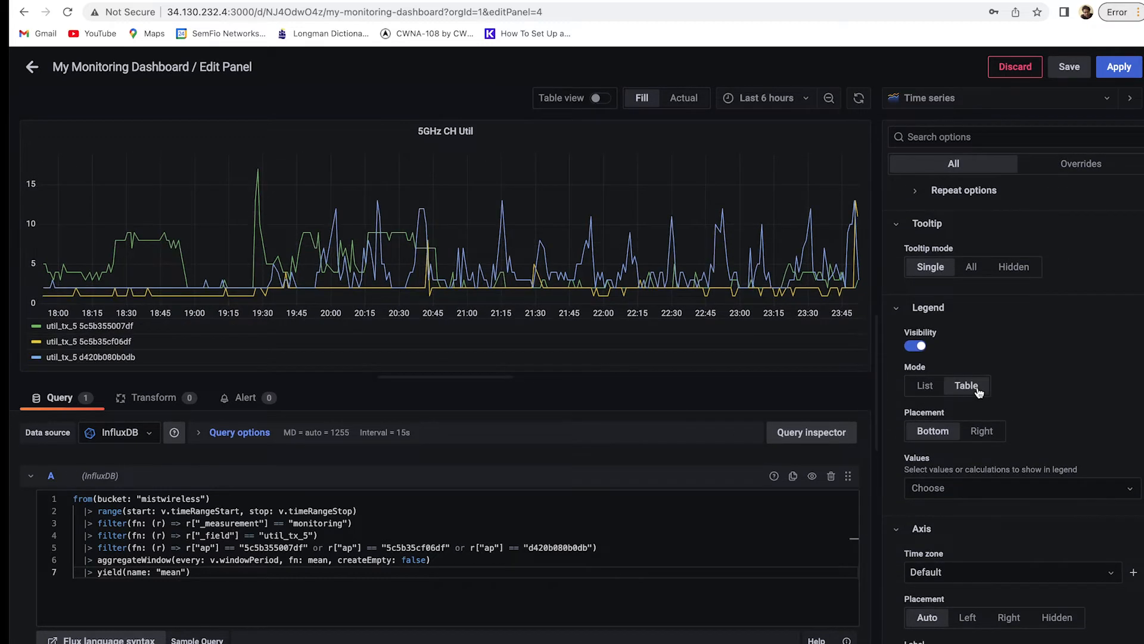
left_click(927, 387)
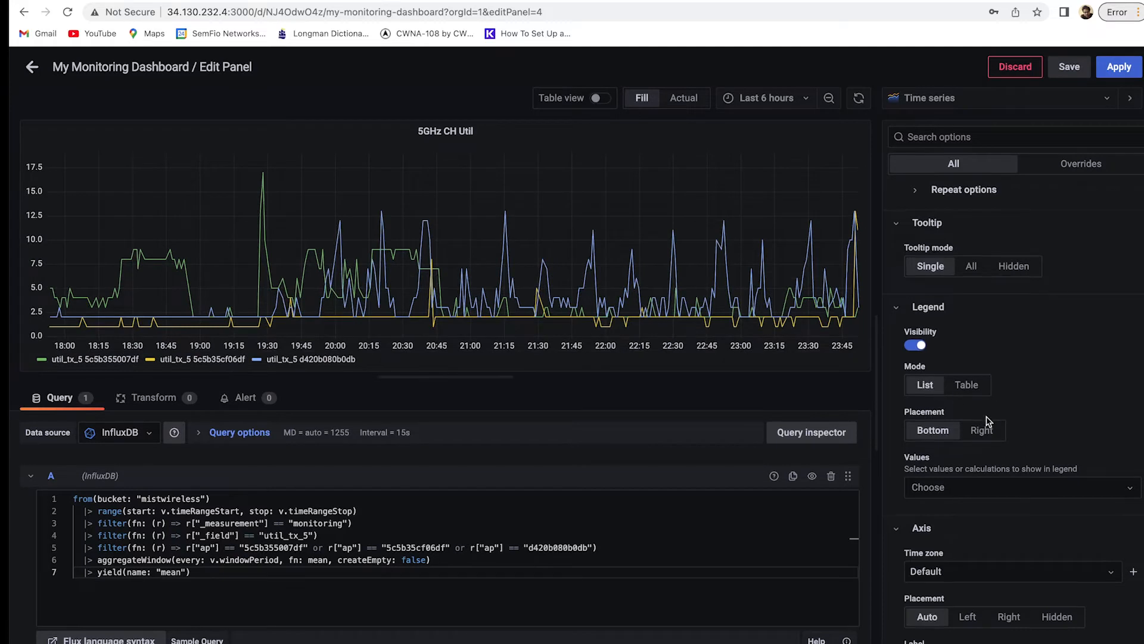
scroll(989, 420, "down", 1)
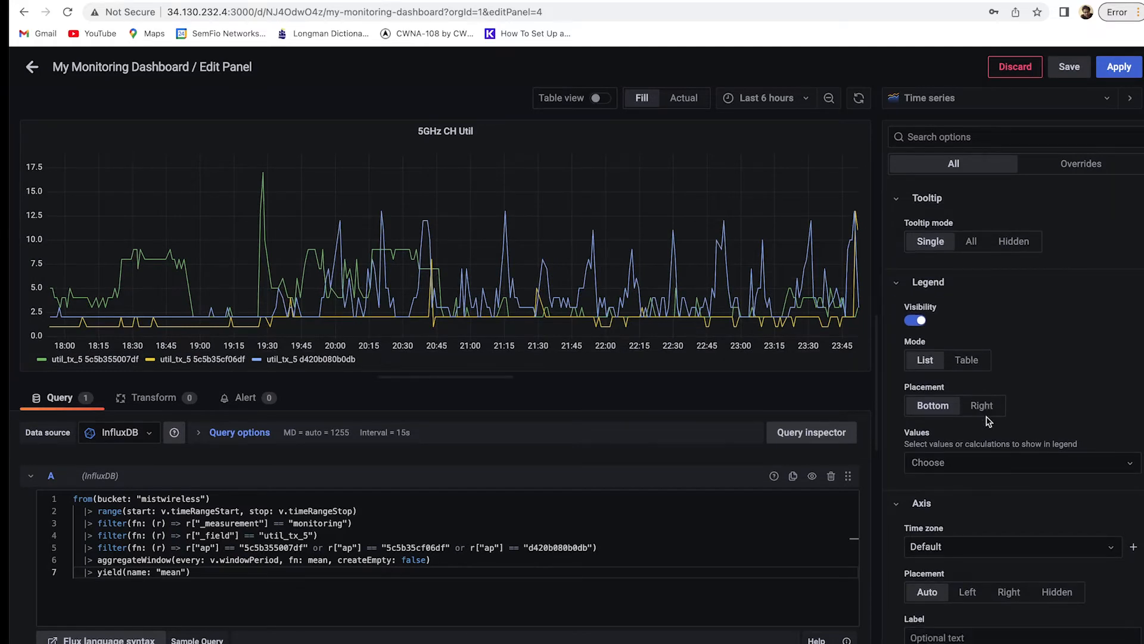
left_click(982, 463)
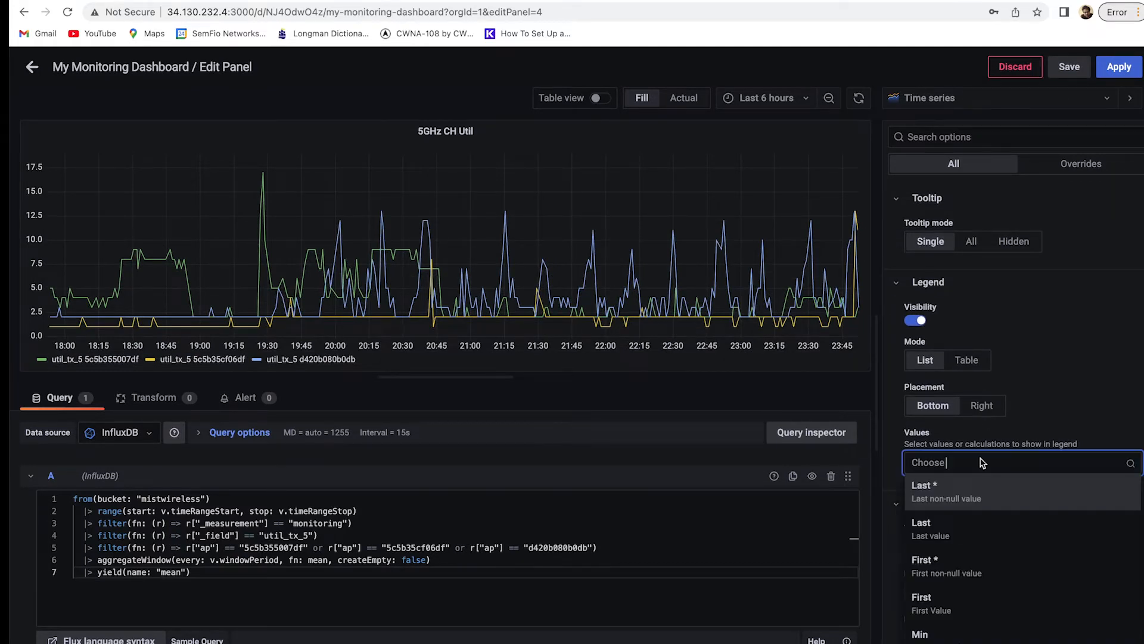
left_click(1064, 381)
scroll(1064, 384, "down", 2)
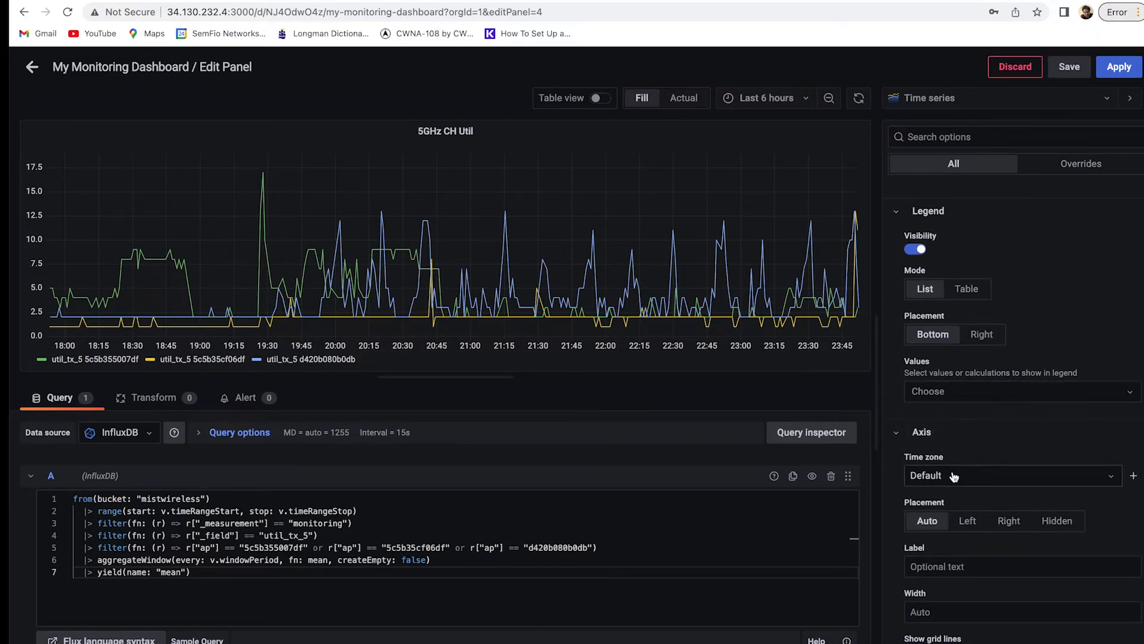
scroll(940, 476, "down", 1)
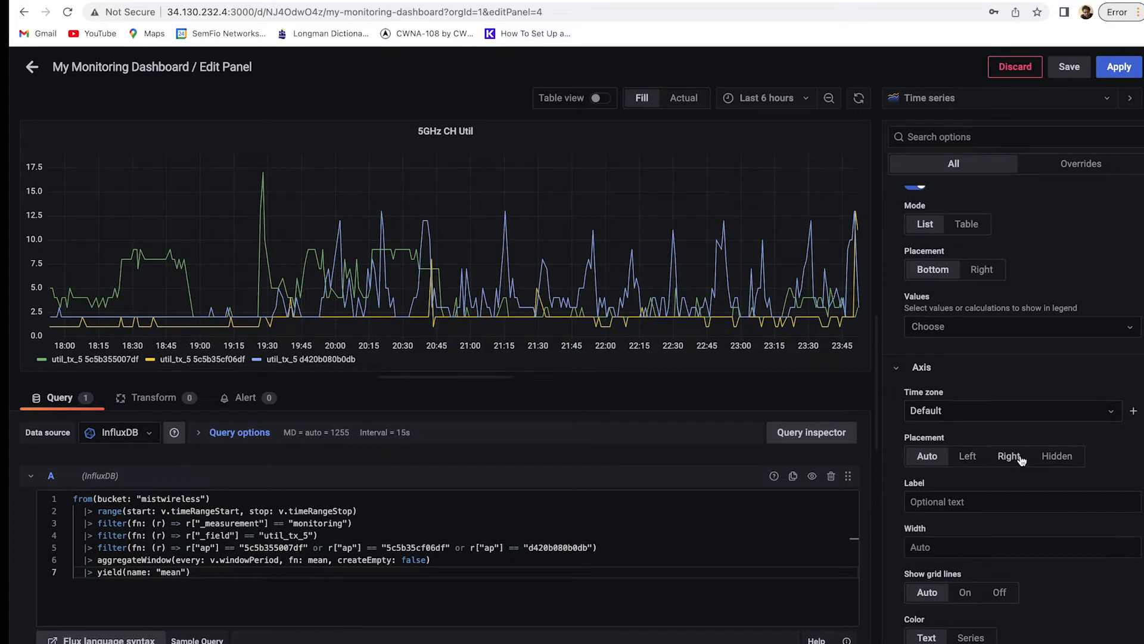
Set the y-axis label to 'Percentage (%)', replacing a placeholder test label.
left_click(935, 499)
type("asdasdasd")
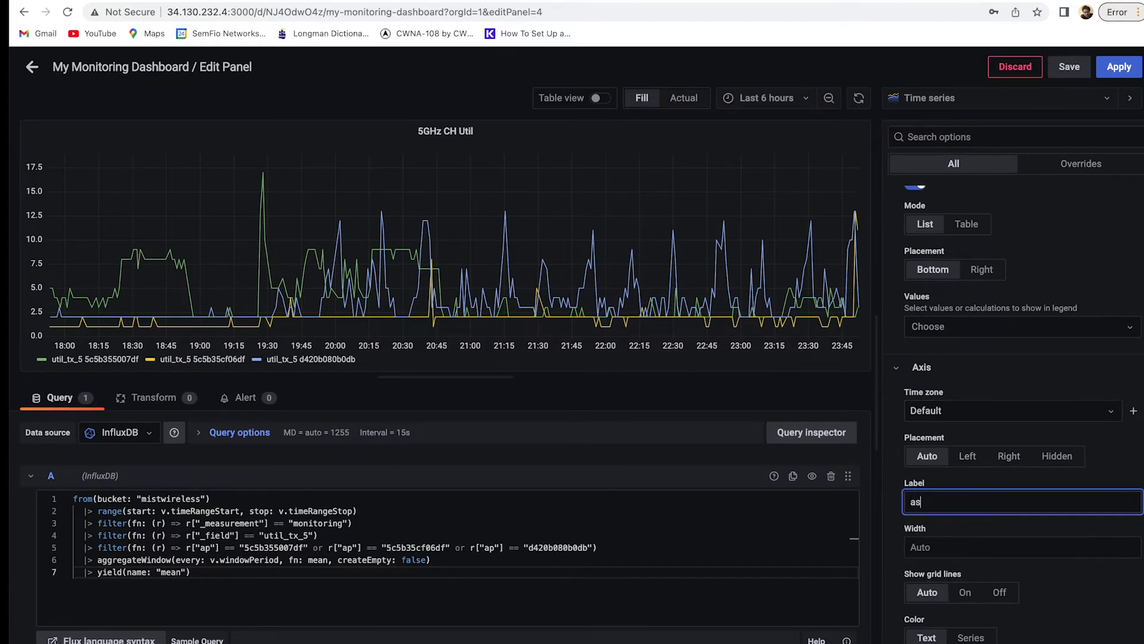
left_click(1099, 467)
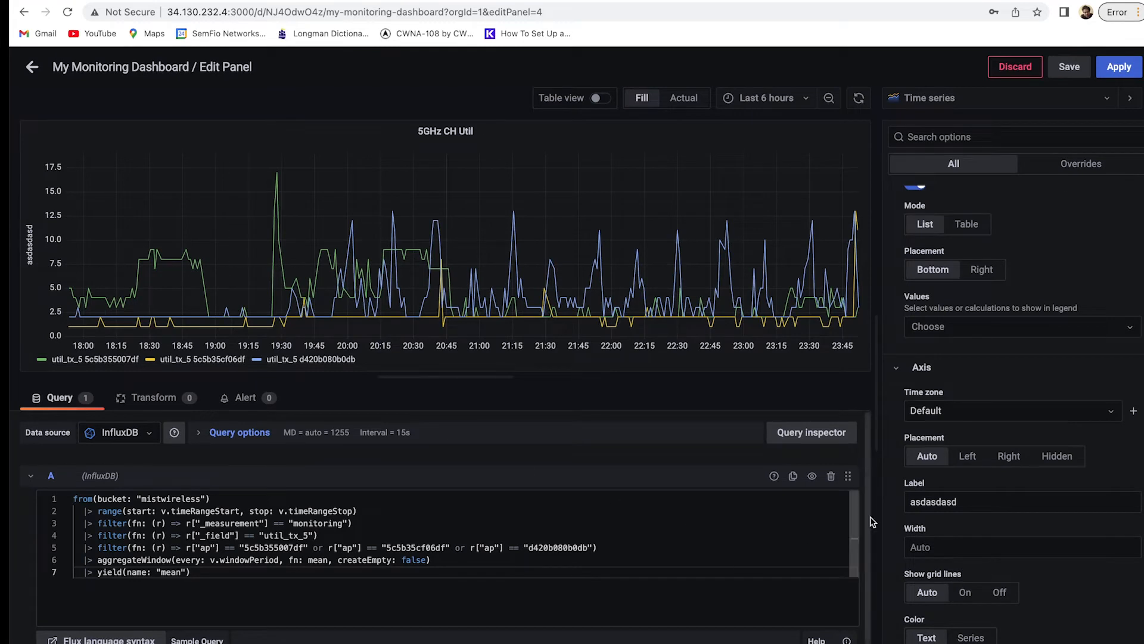
double_click(944, 503)
type("Per")
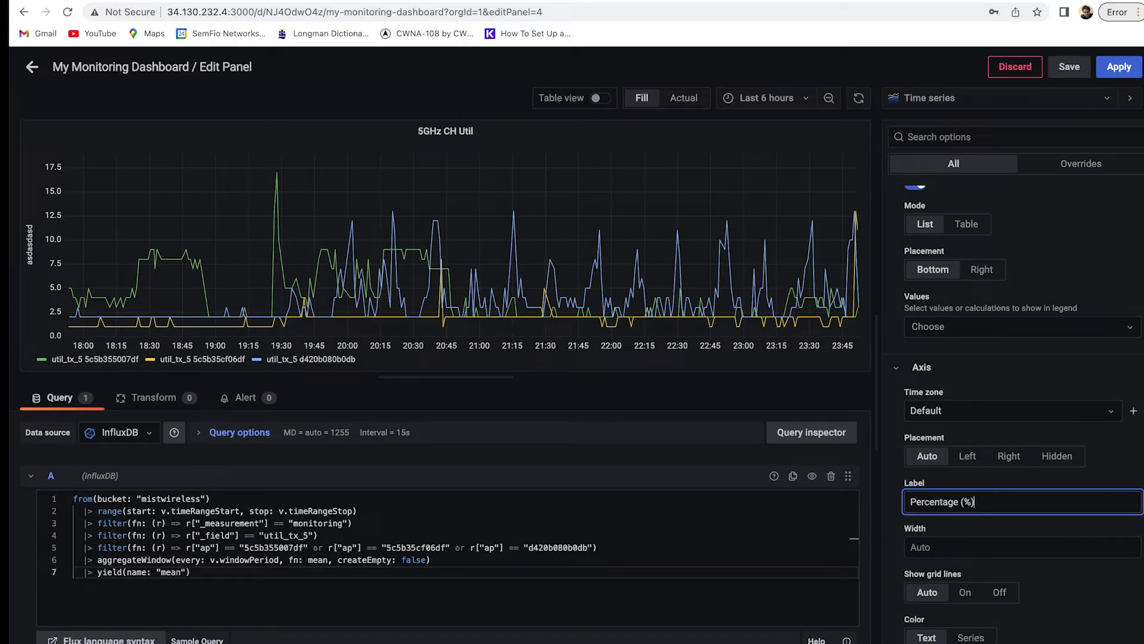
type("centage (%)")
left_click(1095, 532)
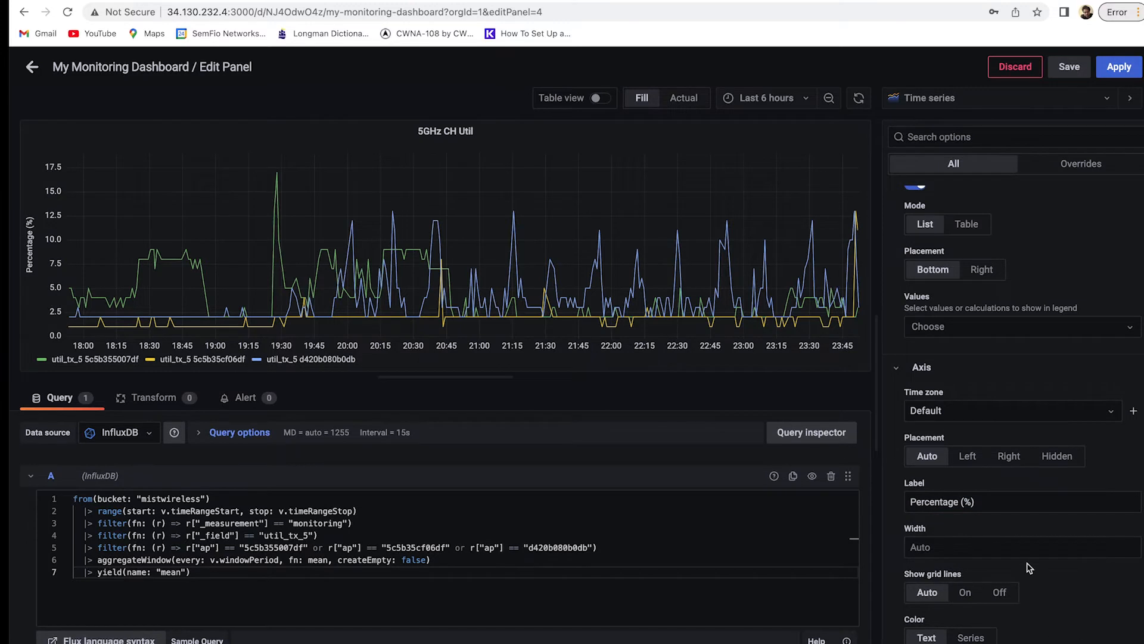
scroll(1021, 557, "down", 1)
scroll(1020, 560, "down", 2)
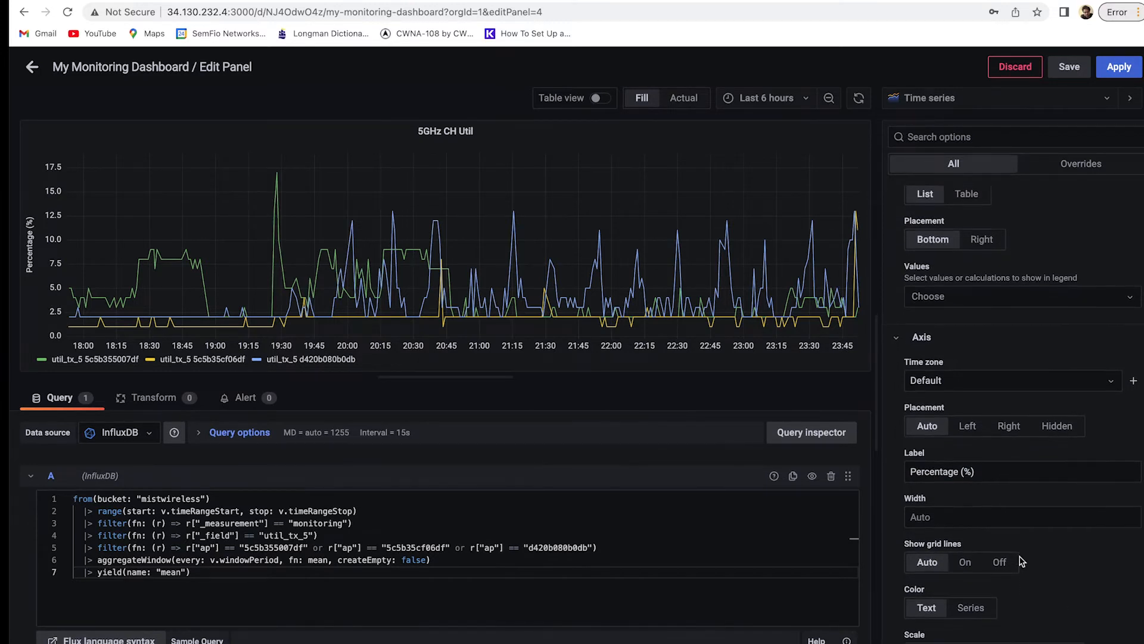
scroll(1012, 562, "down", 1)
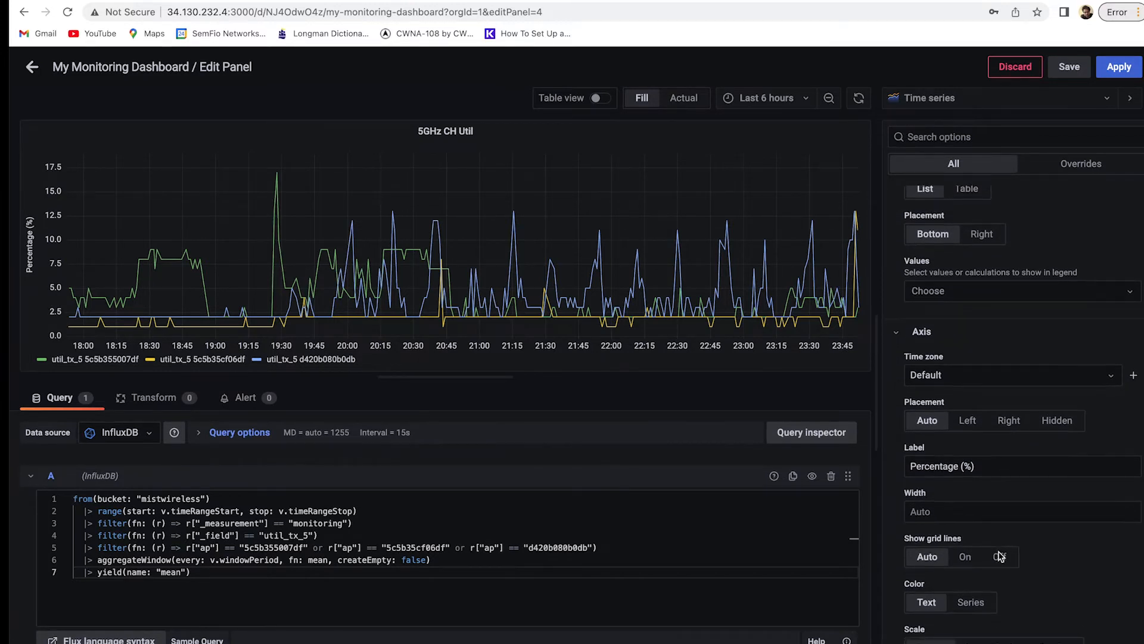
scroll(949, 581, "down", 4)
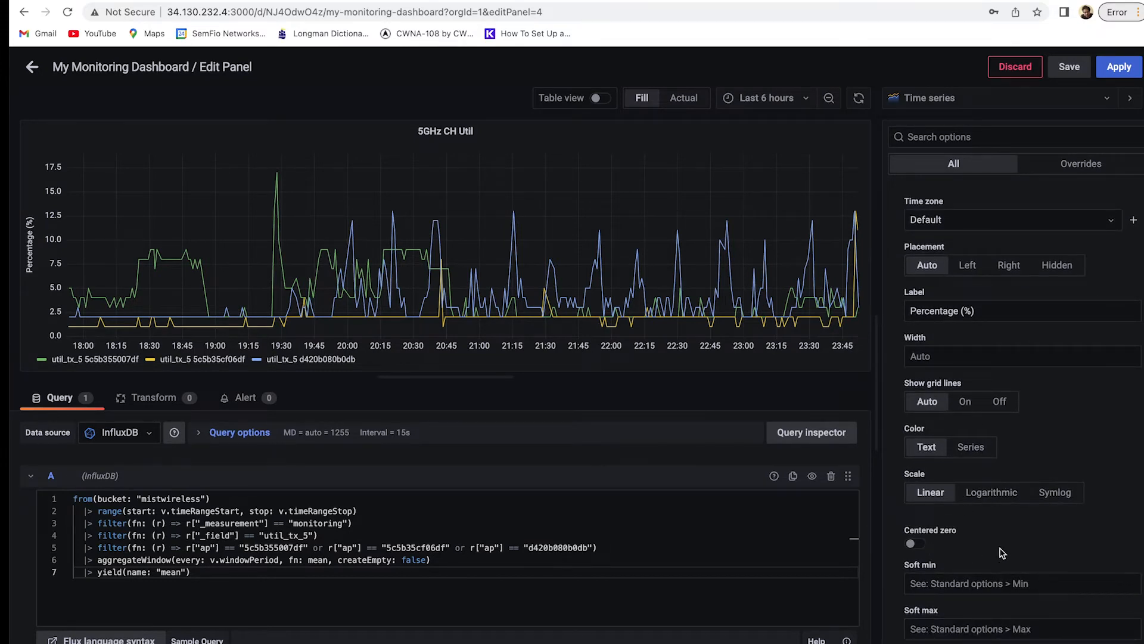
Set the Graph styles line interpolation to Smooth for the 5GHz CH Util series.
scroll(1003, 553, "down", 5)
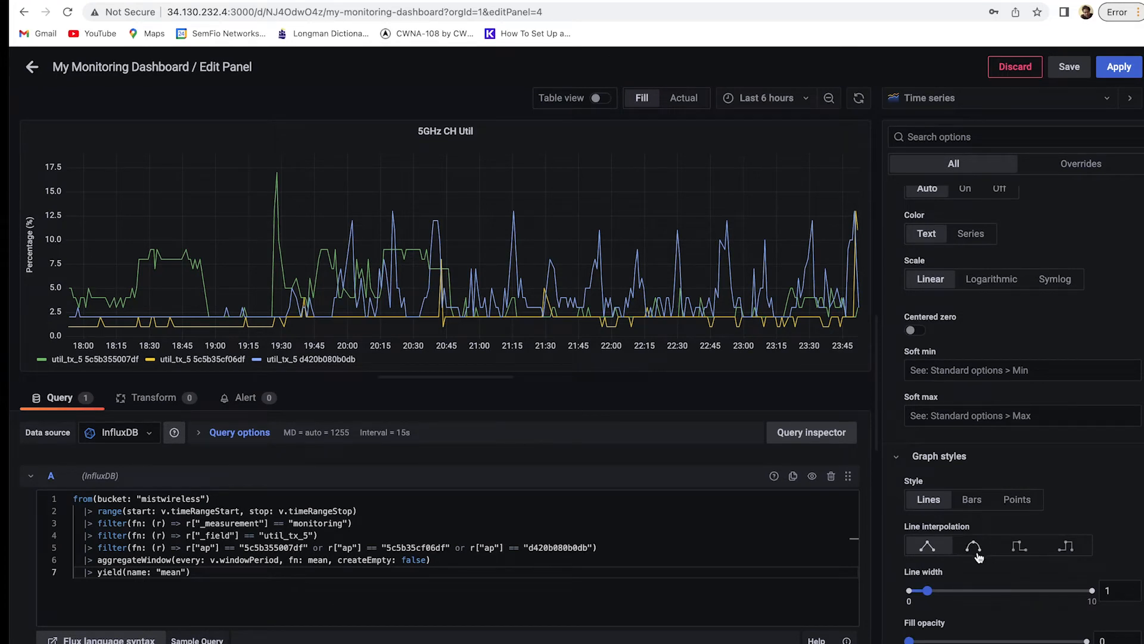
left_click(974, 550)
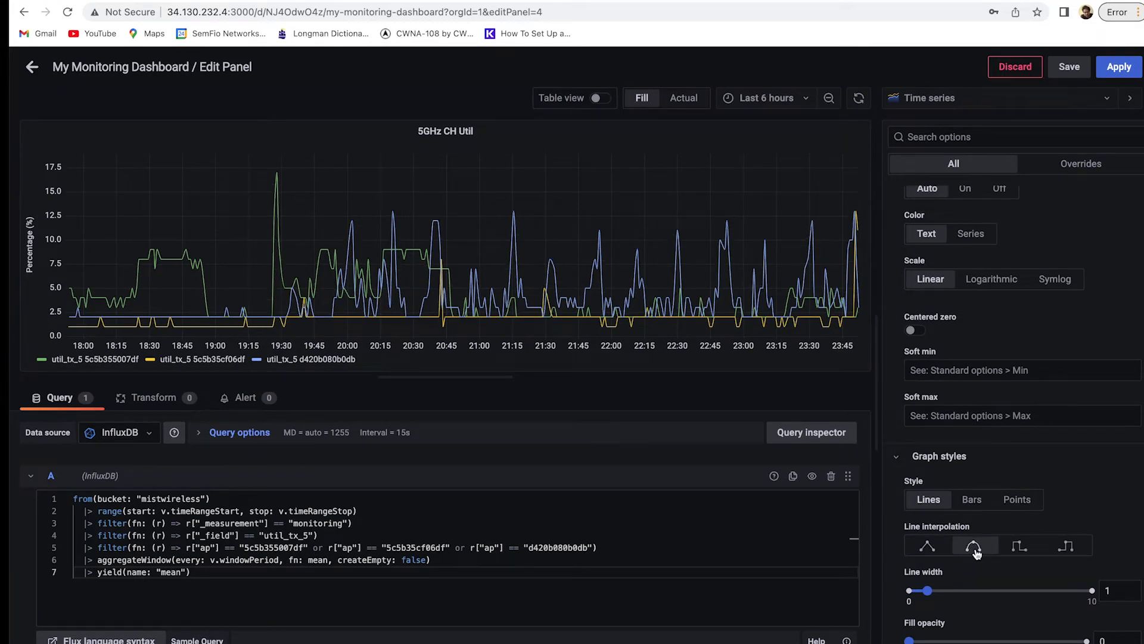
scroll(1031, 548, "down", 2)
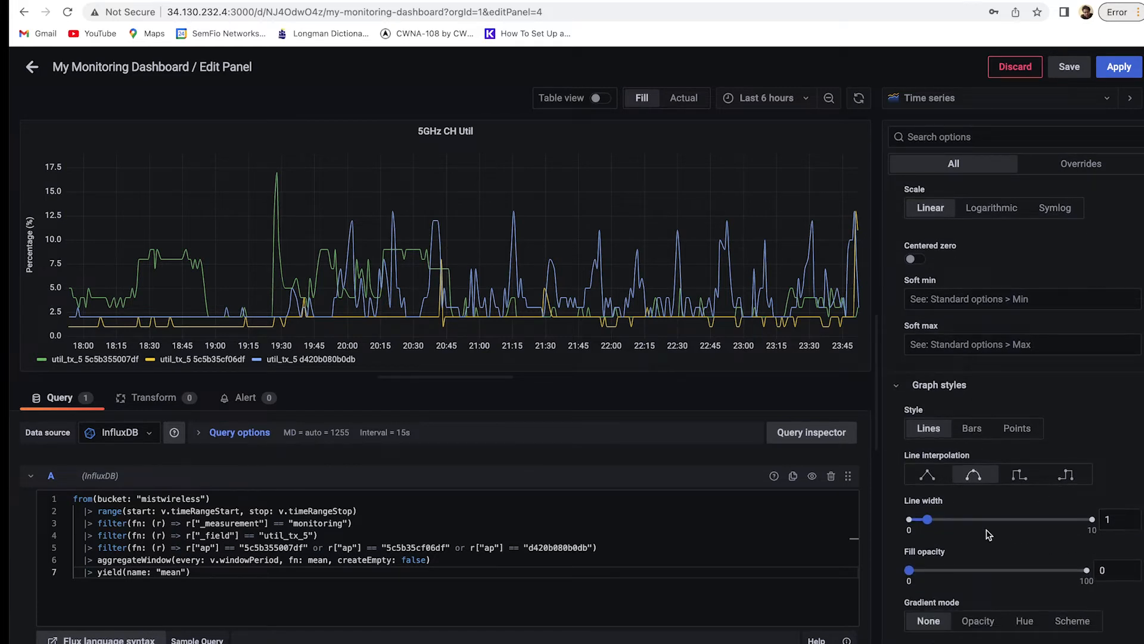
scroll(996, 563, "down", 1)
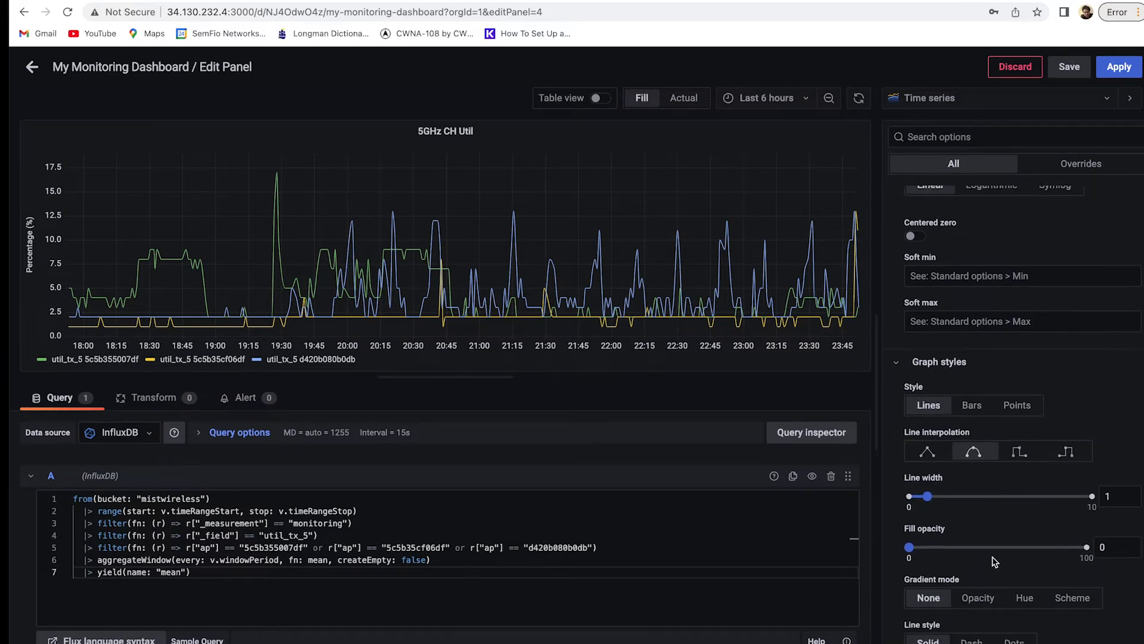
scroll(930, 569, "down", 2)
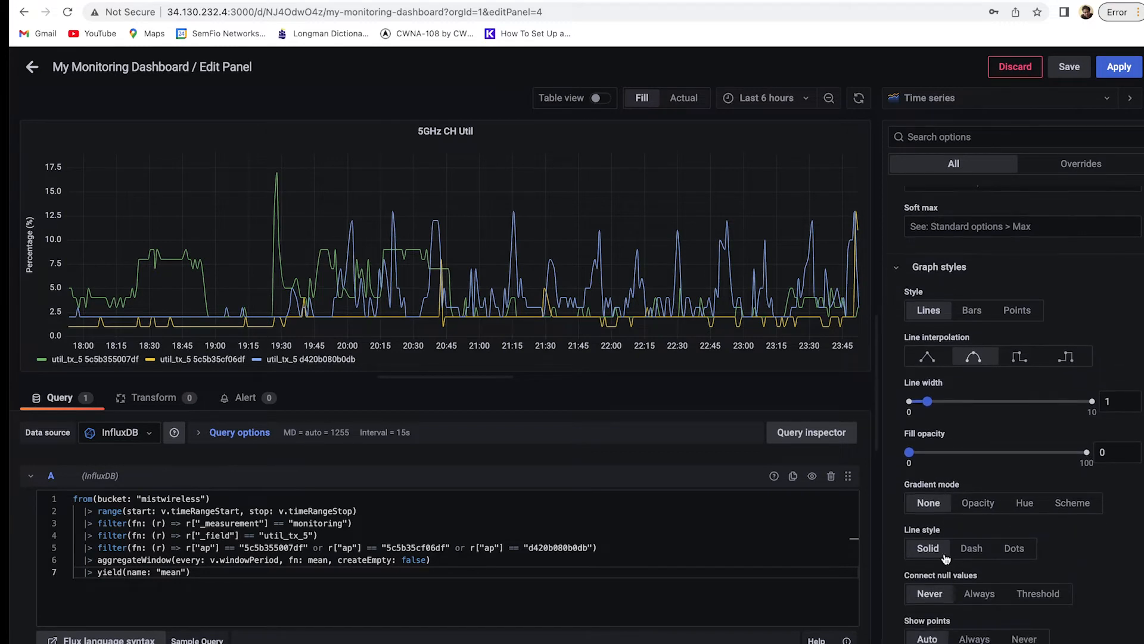
scroll(1023, 559, "down", 3)
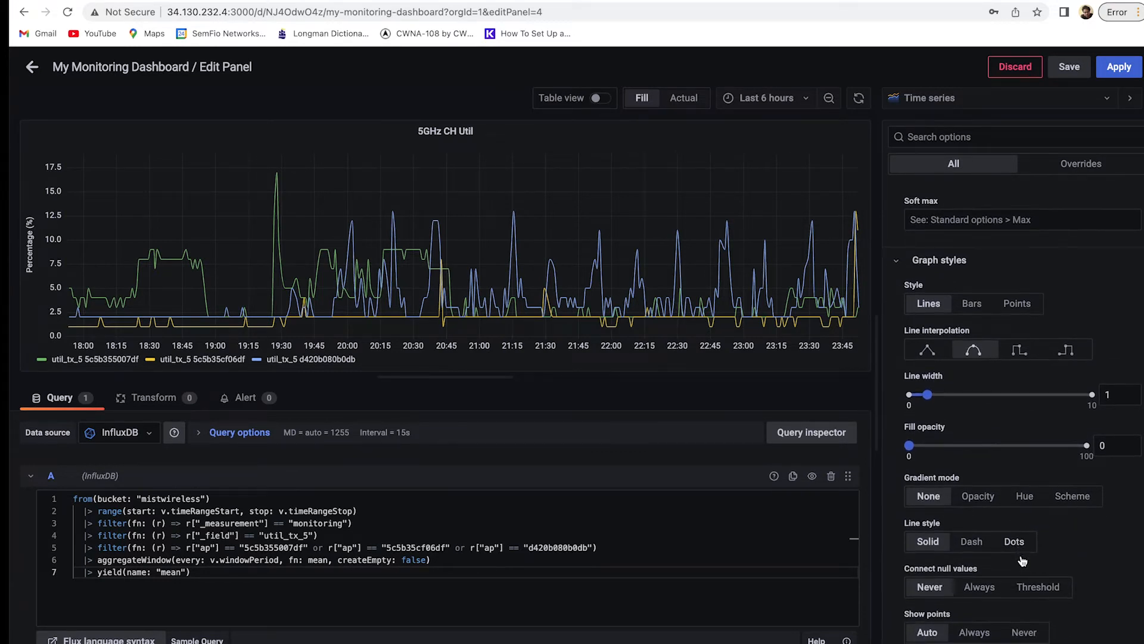
scroll(1022, 559, "down", 2)
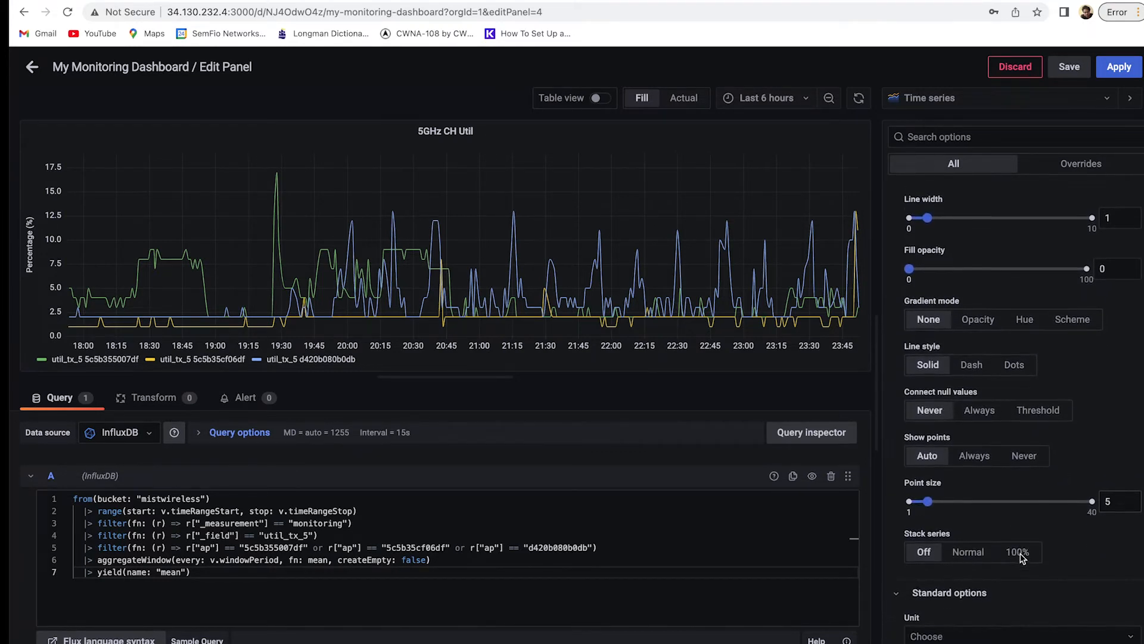
scroll(1021, 559, "down", 4)
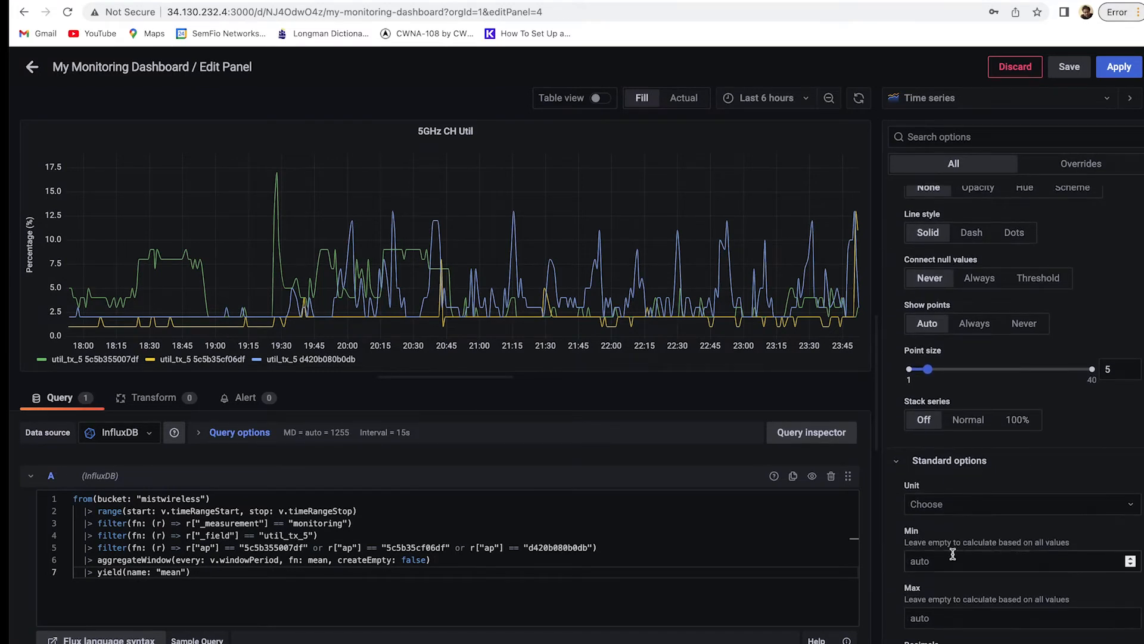
scroll(954, 554, "down", 6)
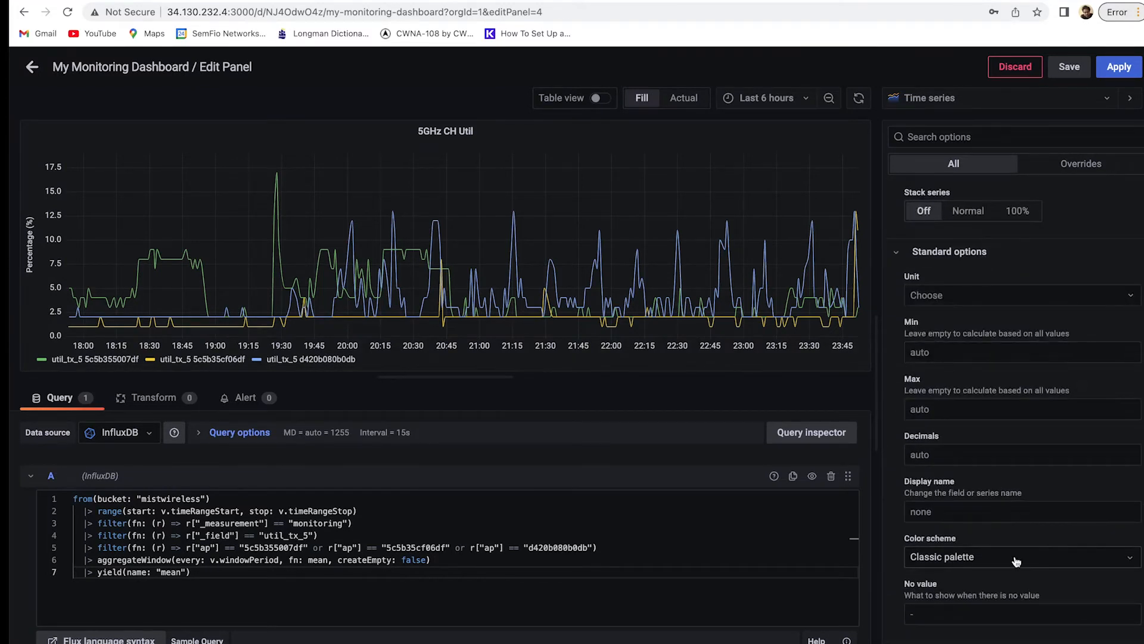
scroll(1017, 561, "down", 1)
scroll(1017, 562, "down", 10)
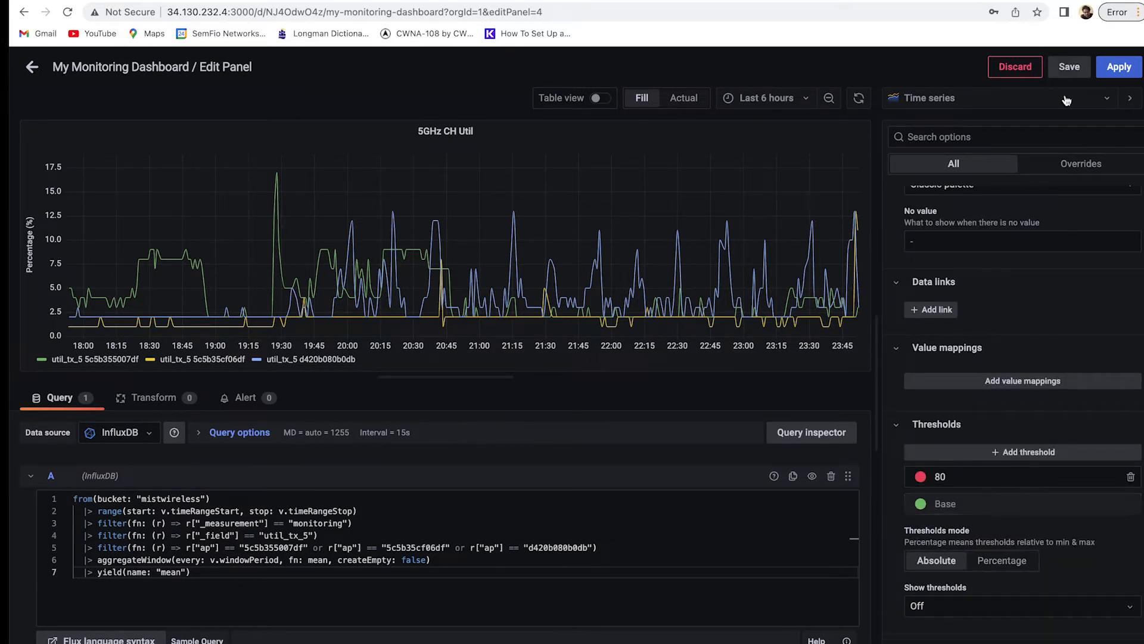
Apply the 5GHz CH Util panel to the dashboard and add a new empty panel.
left_click(1070, 170)
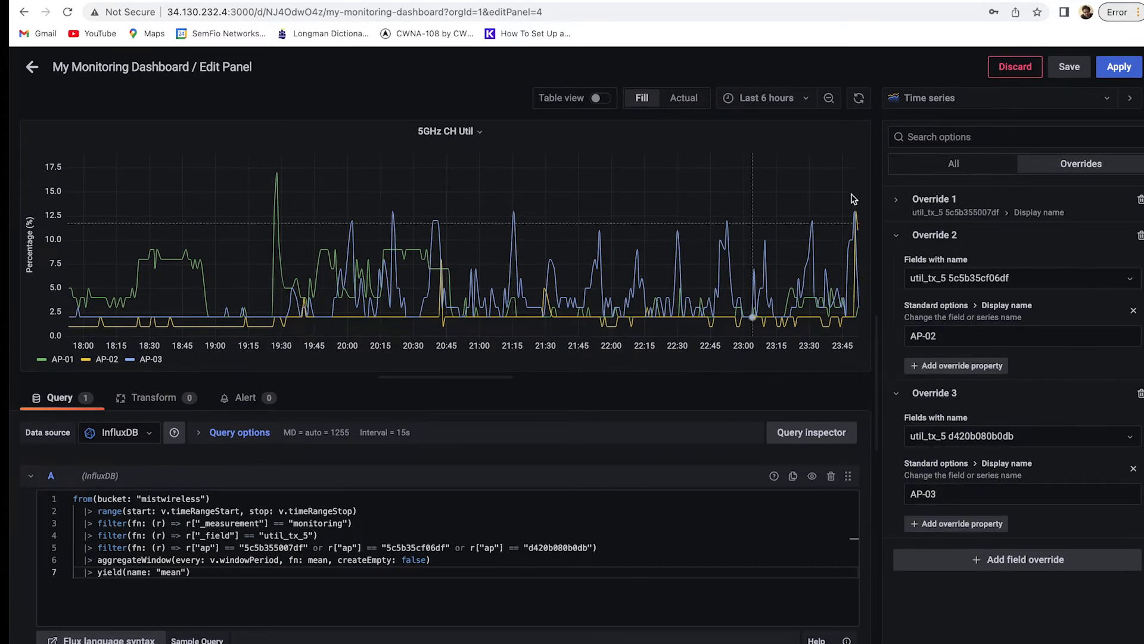
left_click(1120, 66)
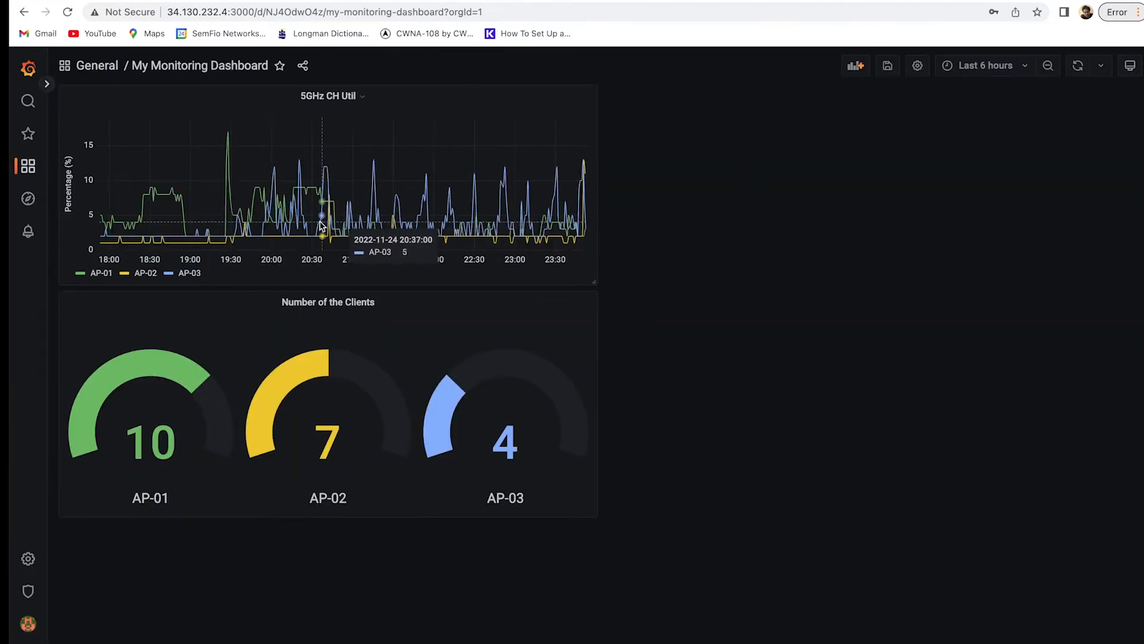
left_click(855, 66)
left_click(195, 176)
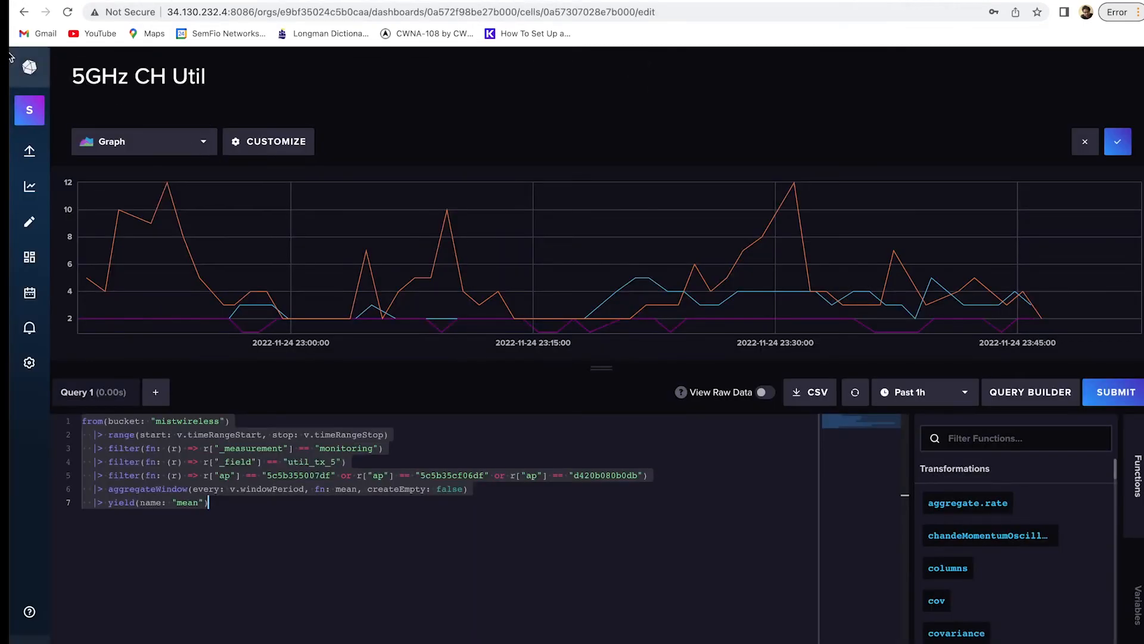
Select the Rx Tx cell's Flux script in InfluxDB, then return to Grafana's panel editor.
left_click(24, 12)
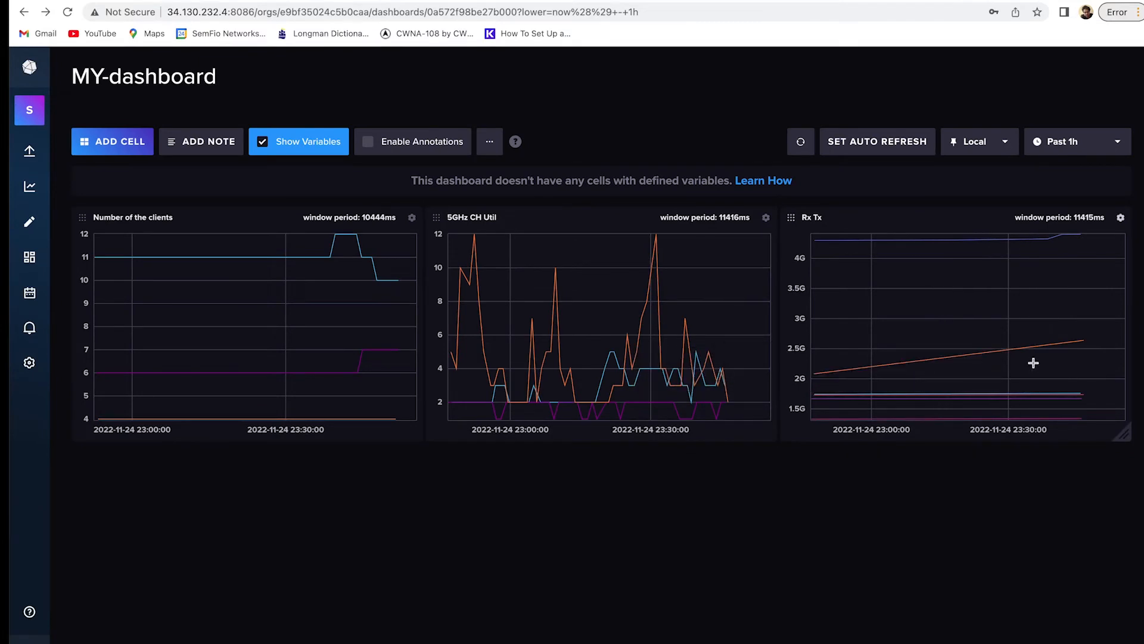
left_click(1120, 218)
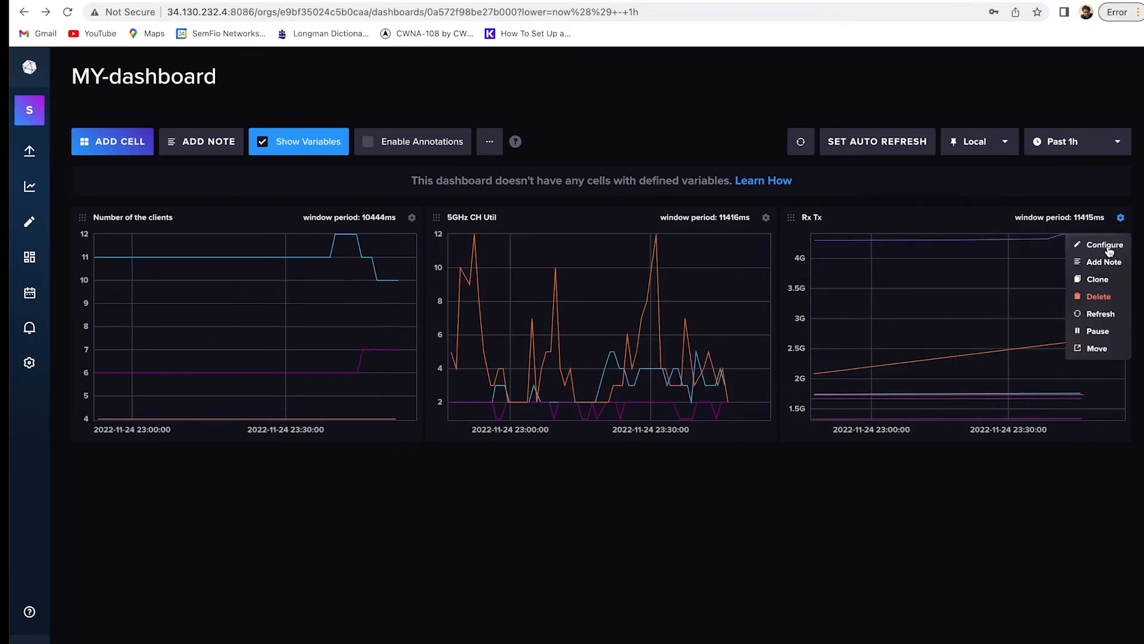
left_click(1105, 246)
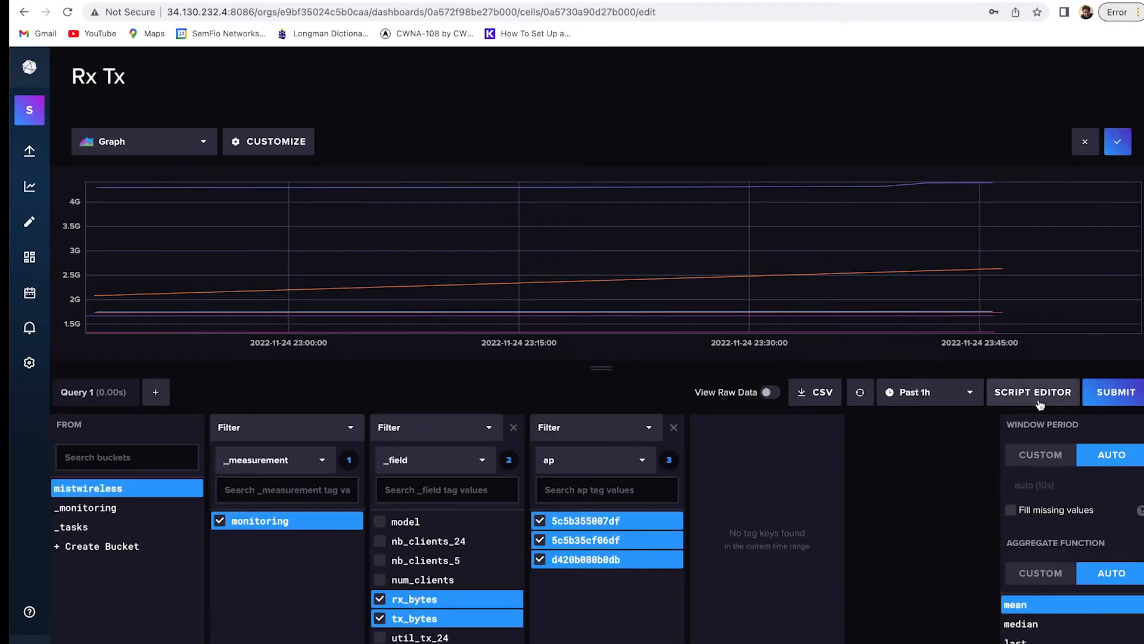
key("ctrl+a")
key("ctrl+c")
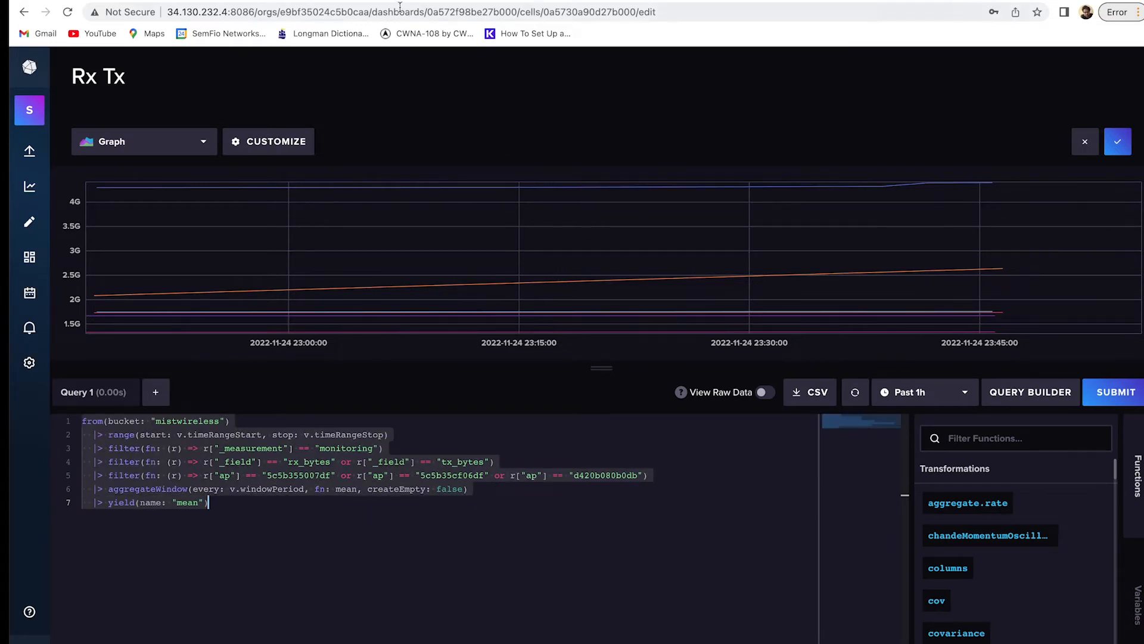
left_click(304, 0)
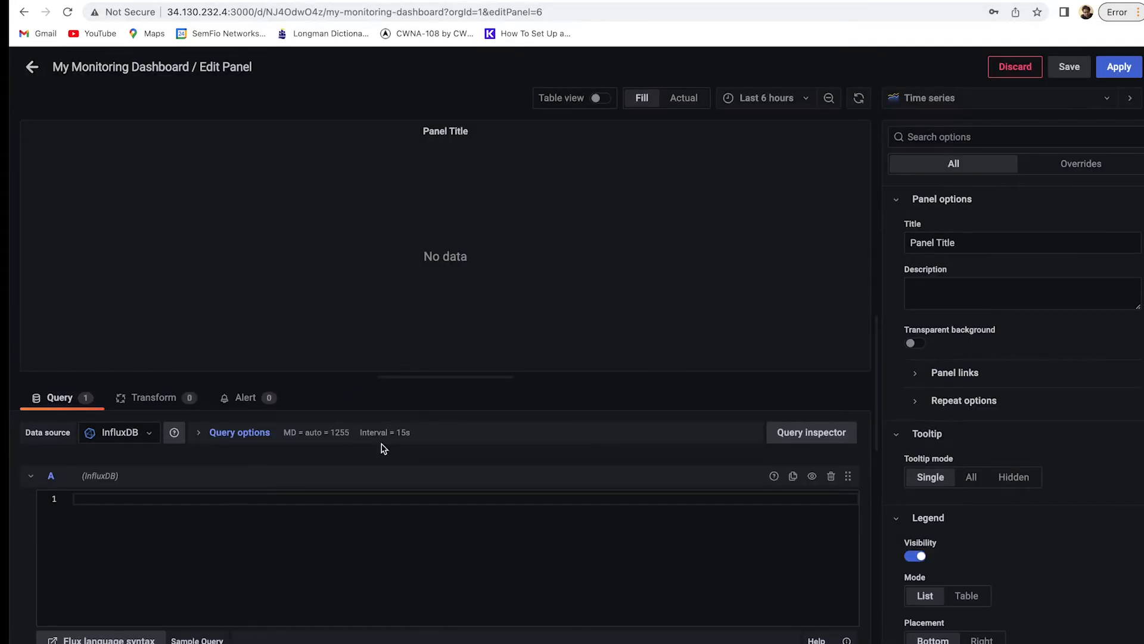
Paste the Rx Tx Flux query into the query editor and run it to chart rx/tx bytes.
left_click(416, 517)
key("ctrl+v")
left_click(721, 349)
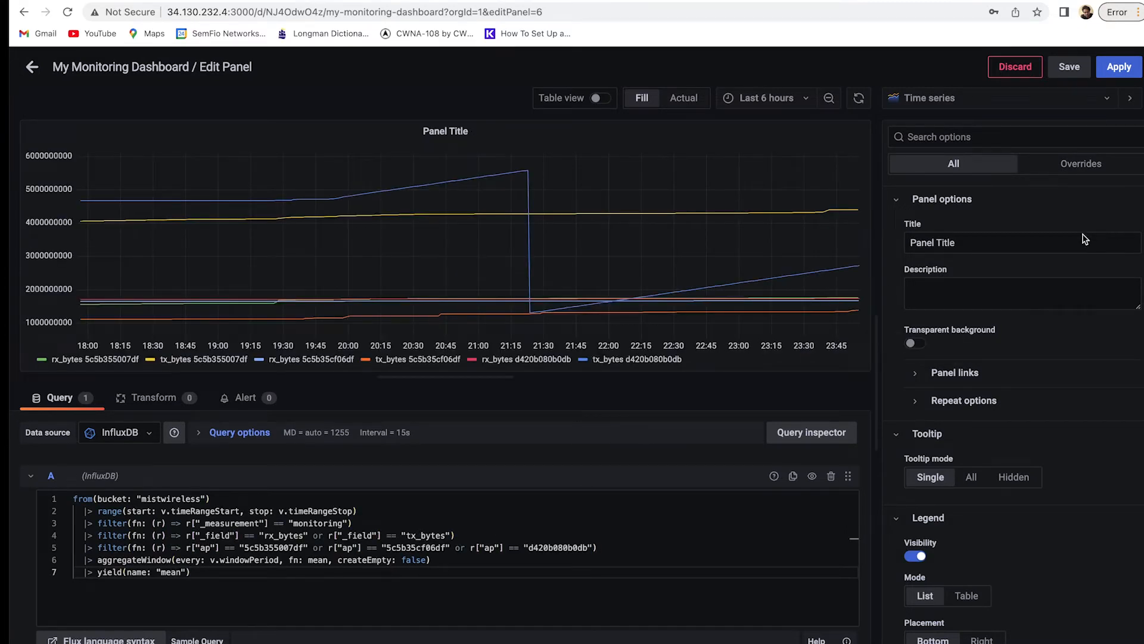
Title the panel 'Tx Rx' and bring up the visualization type picker.
triple_click(959, 243)
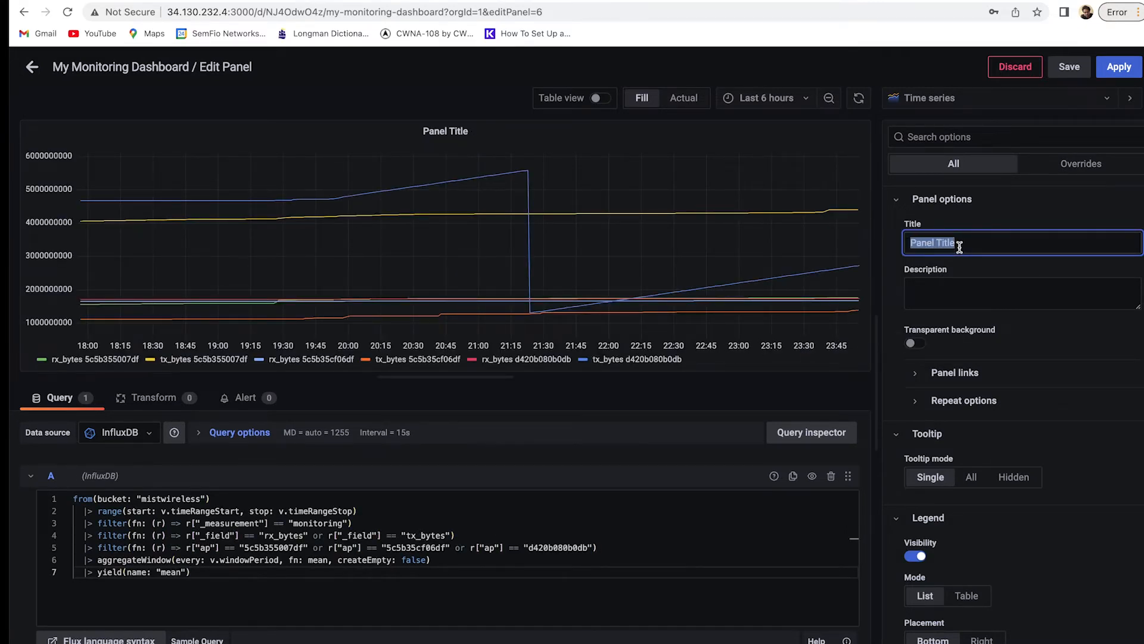
type("R")
key("BackSpace")
type("Tx Rx")
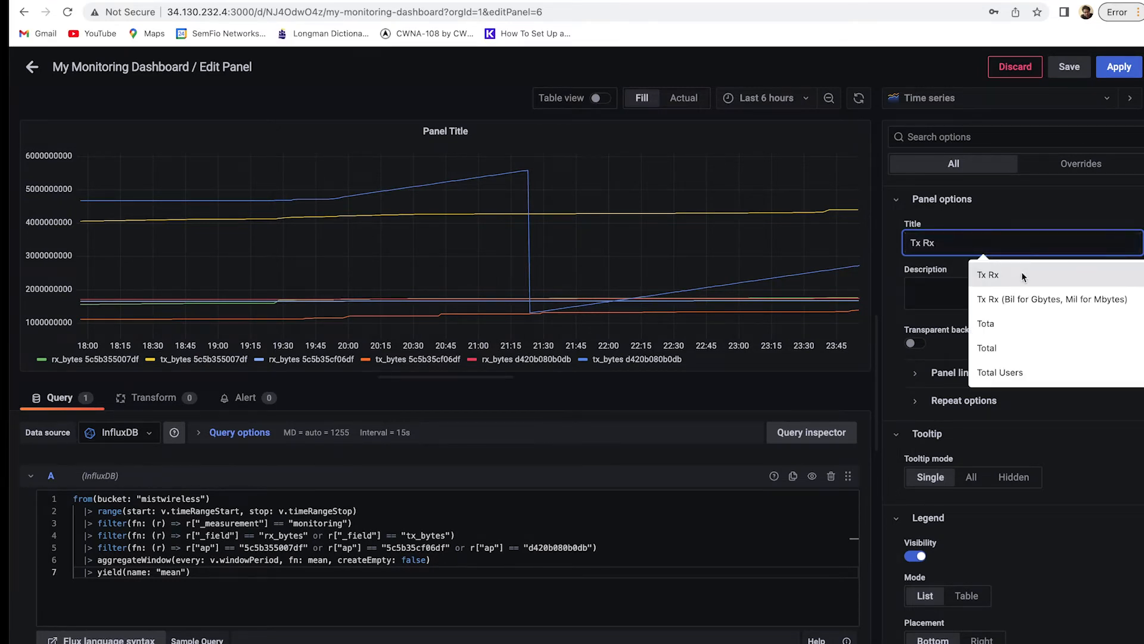
left_click(1022, 273)
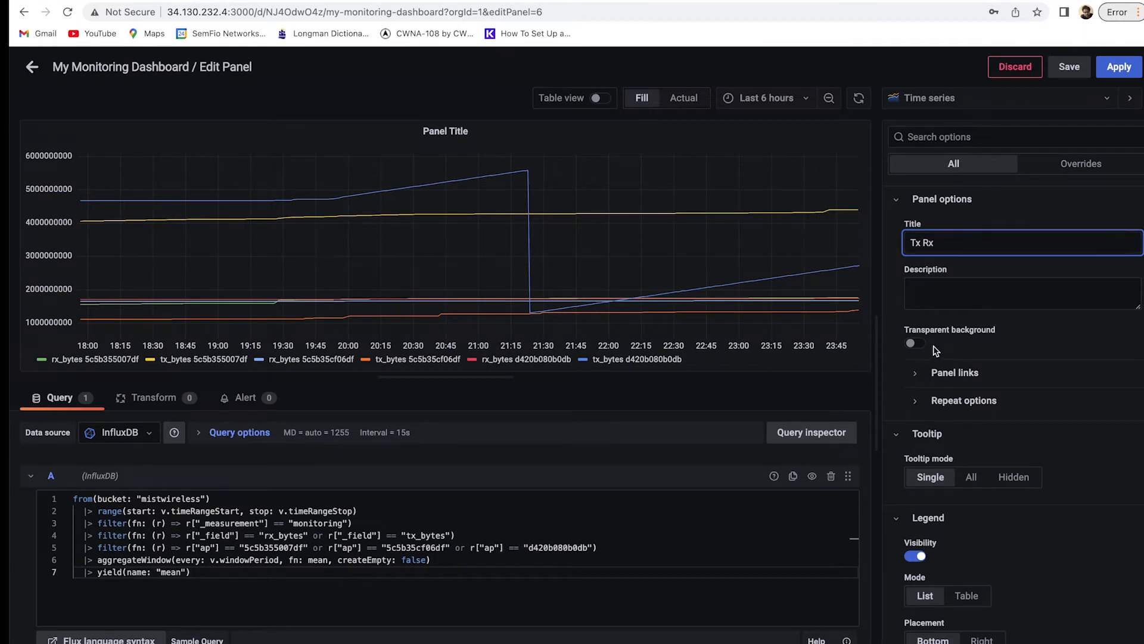
scroll(991, 374, "down", 8)
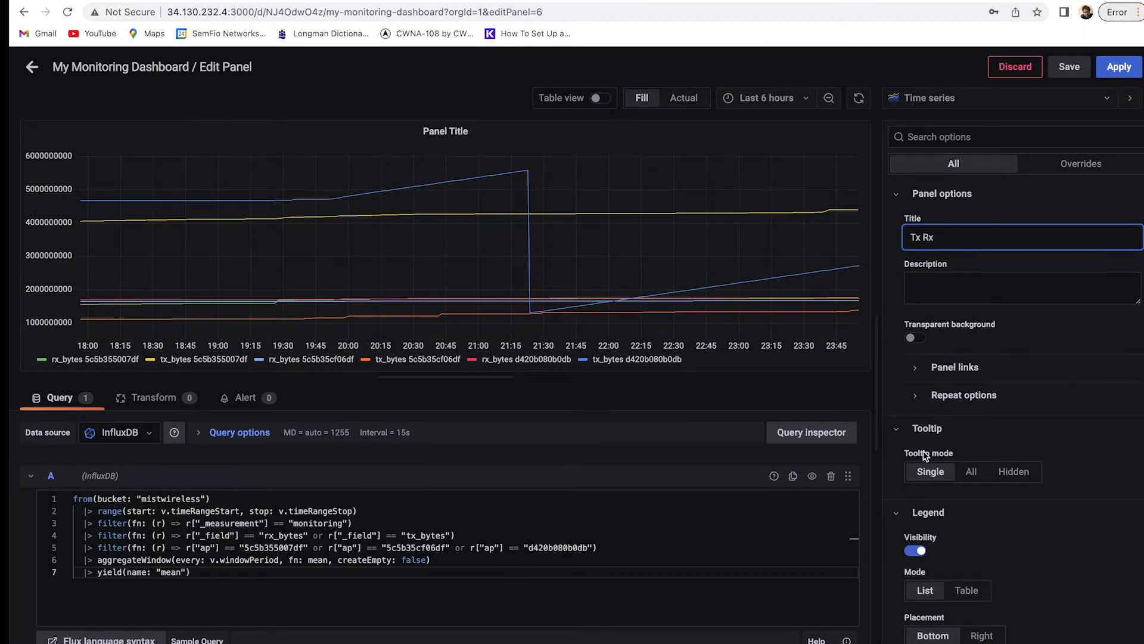
scroll(971, 402, "up", 8)
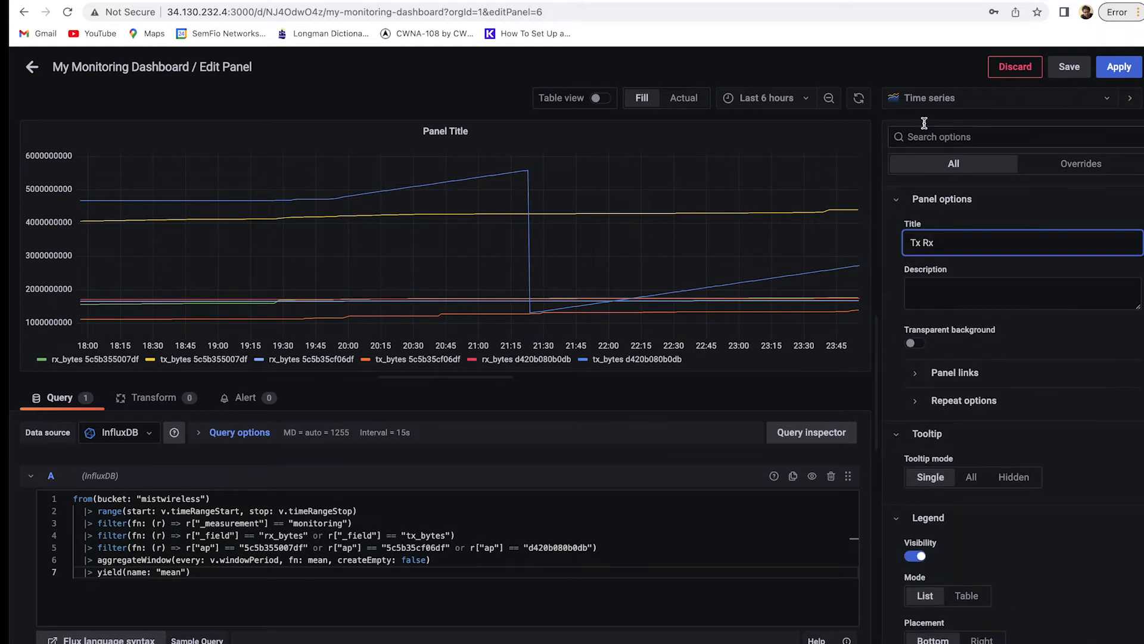
left_click(921, 98)
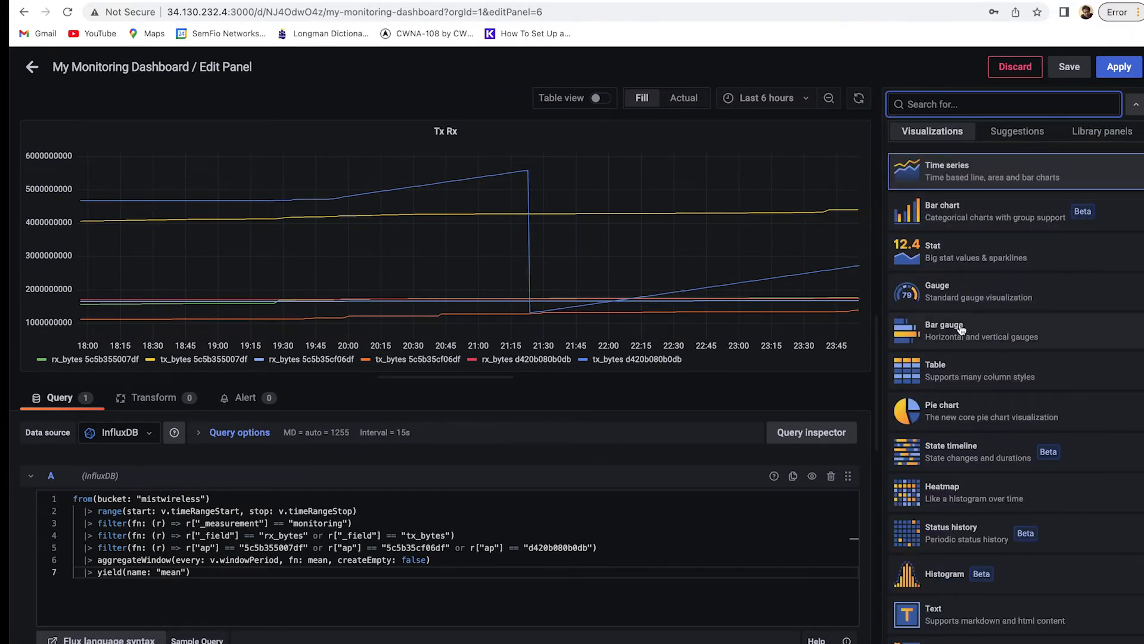
Switch the Tx Rx panel to a Stat visualization and review its options.
type("s")
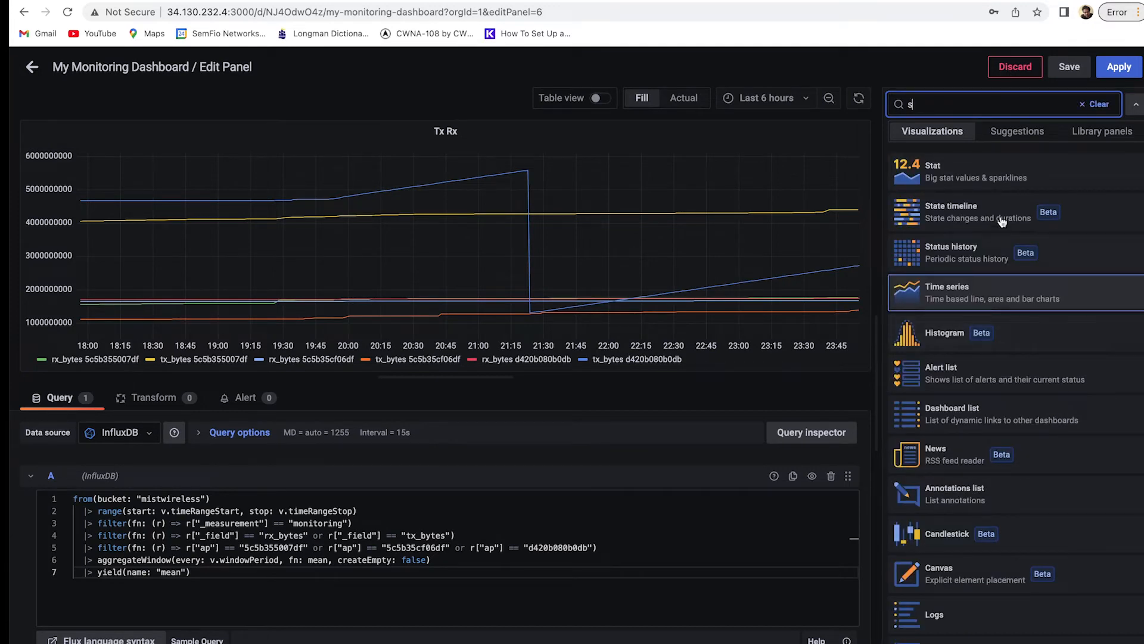
left_click(1002, 167)
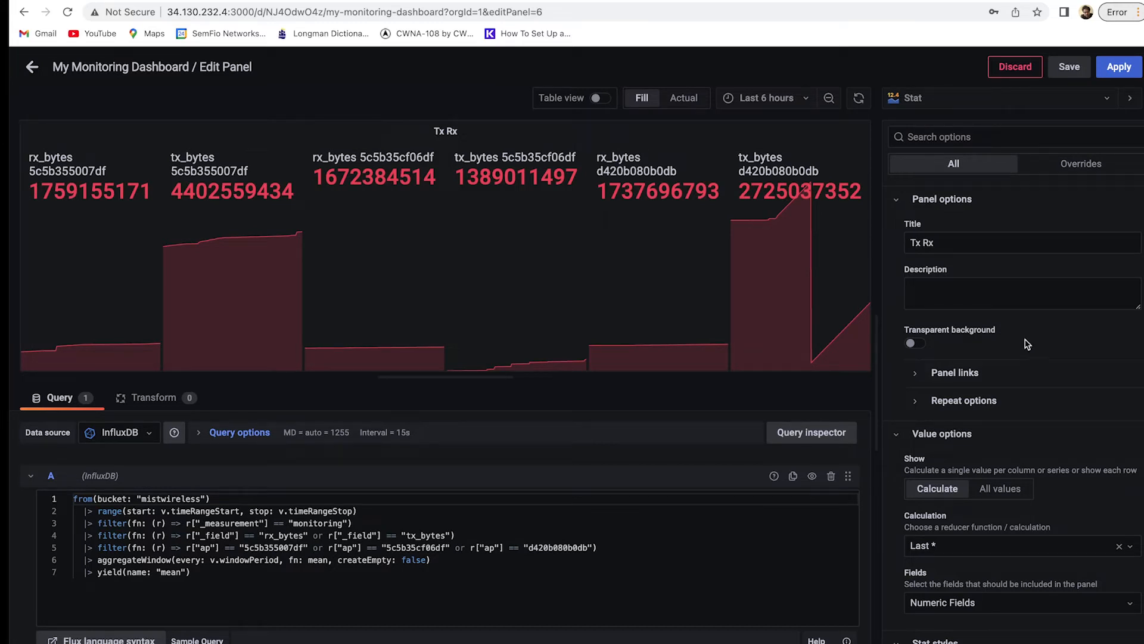
scroll(1020, 346, "down", 2)
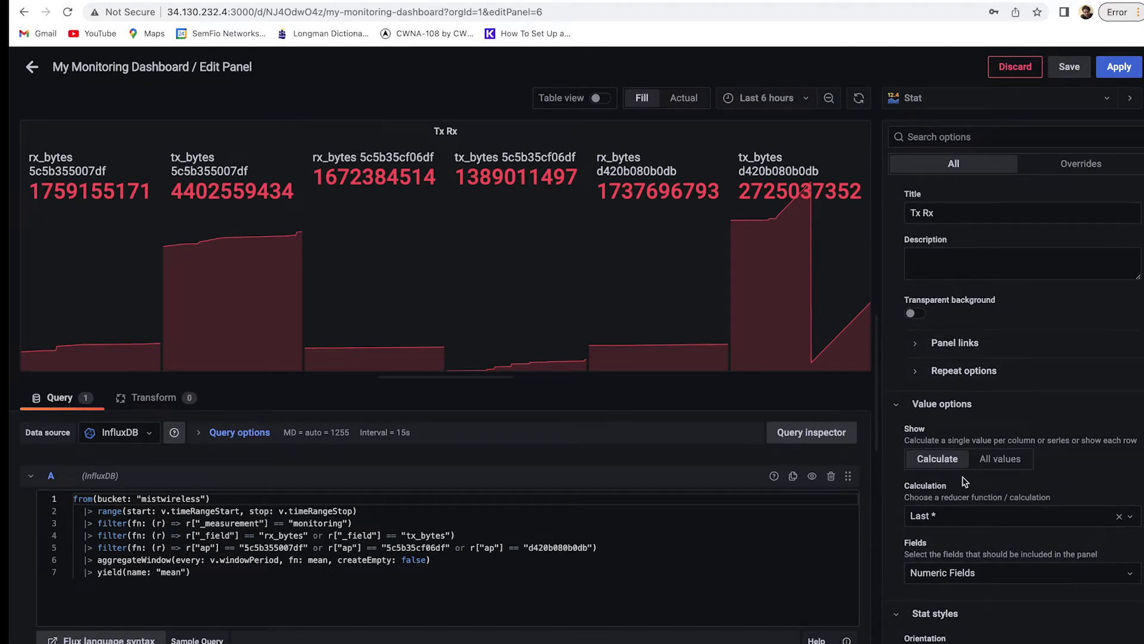
scroll(966, 482, "down", 5)
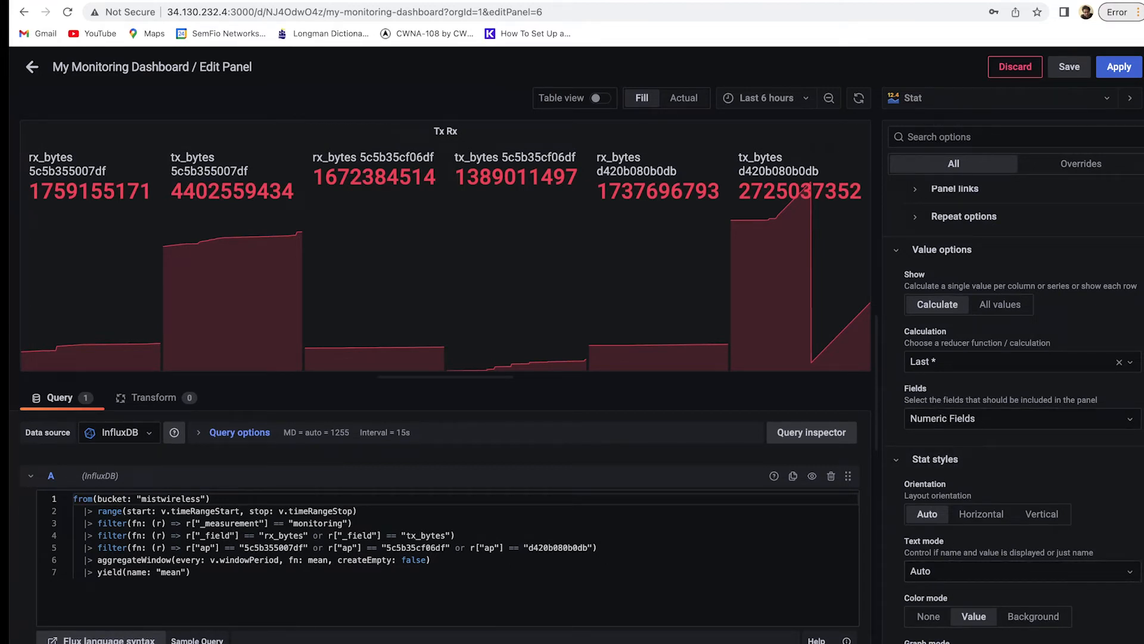
scroll(983, 465, "down", 2)
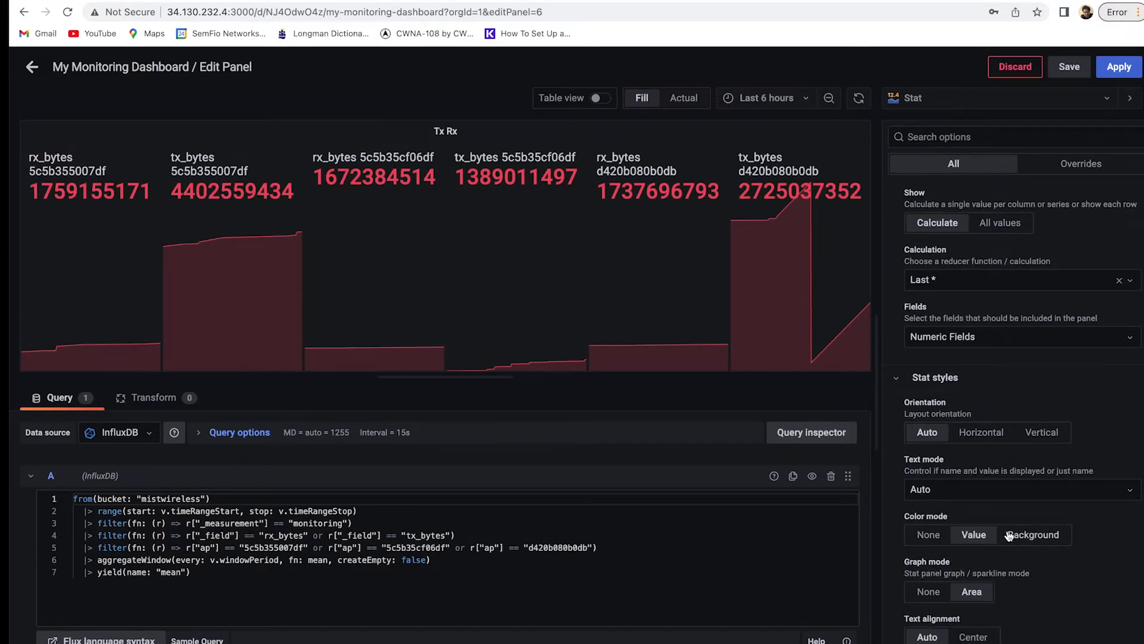
scroll(1007, 539, "down", 2)
scroll(969, 525, "down", 3)
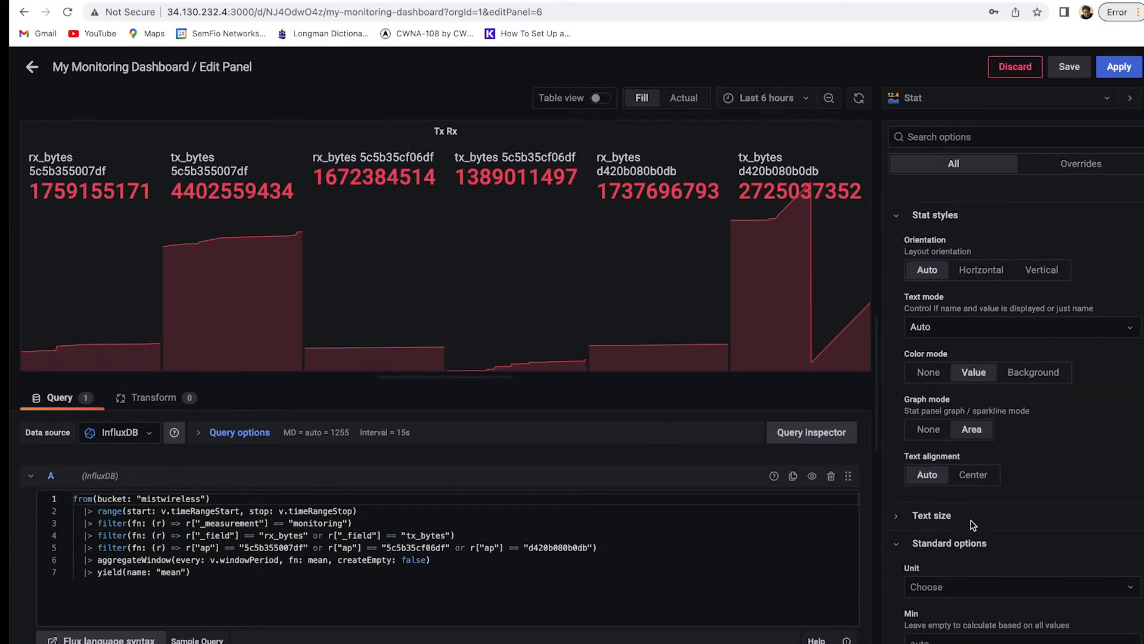
scroll(974, 528, "down", 4)
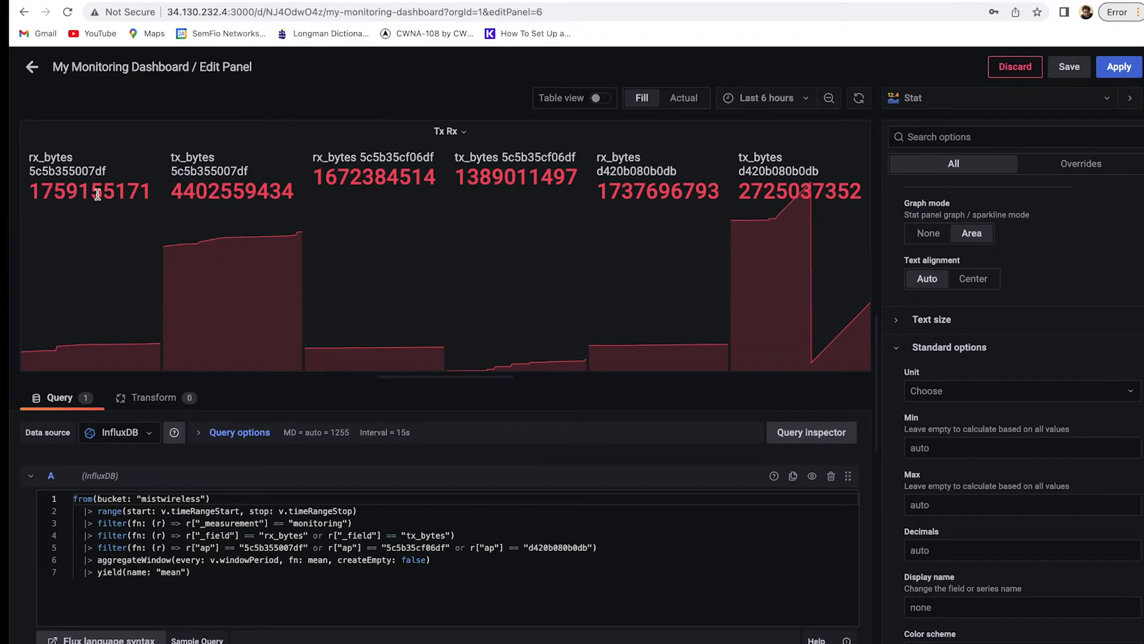
Set the panel's unit to Data / bytes(SI) so the six totals read in GB.
left_click(1046, 391)
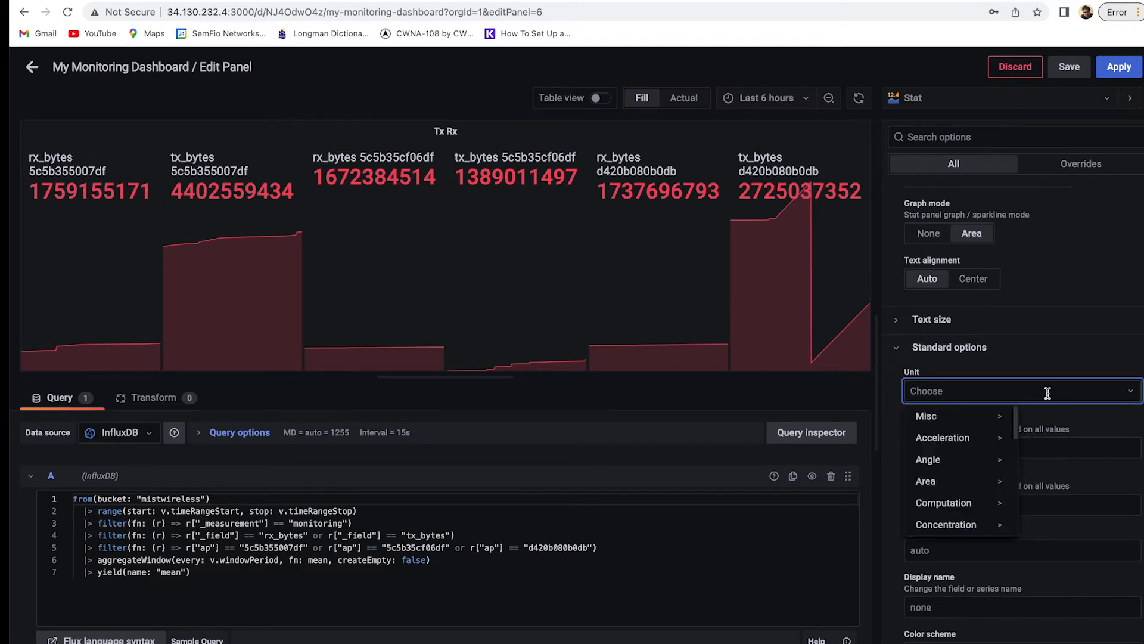
mouse_move(989, 422)
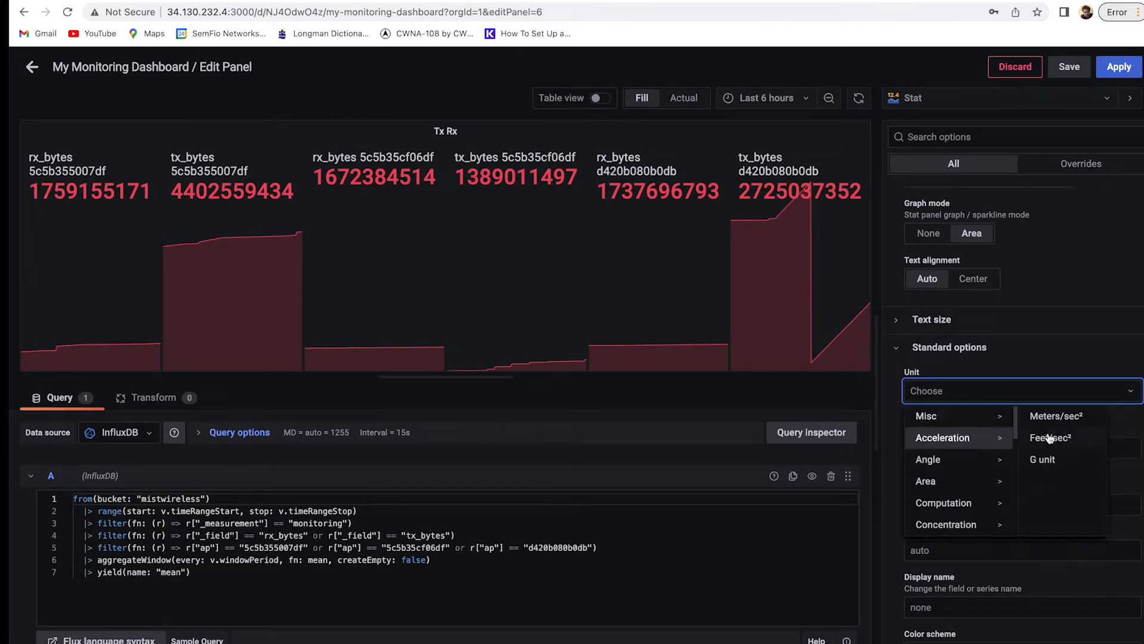
mouse_move(963, 471)
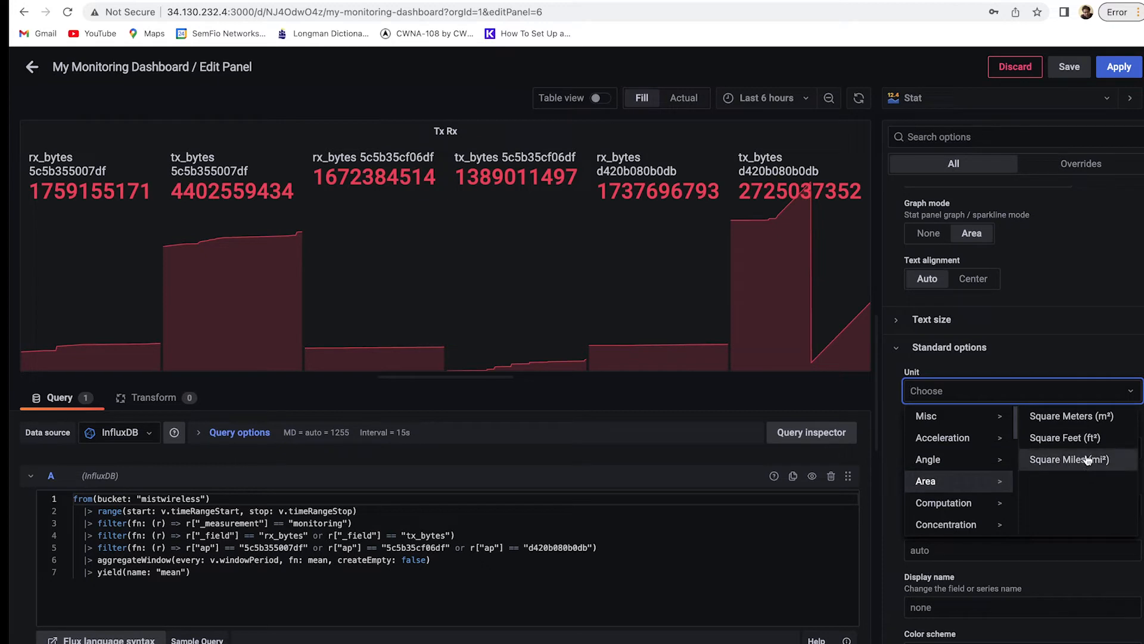
mouse_move(966, 525)
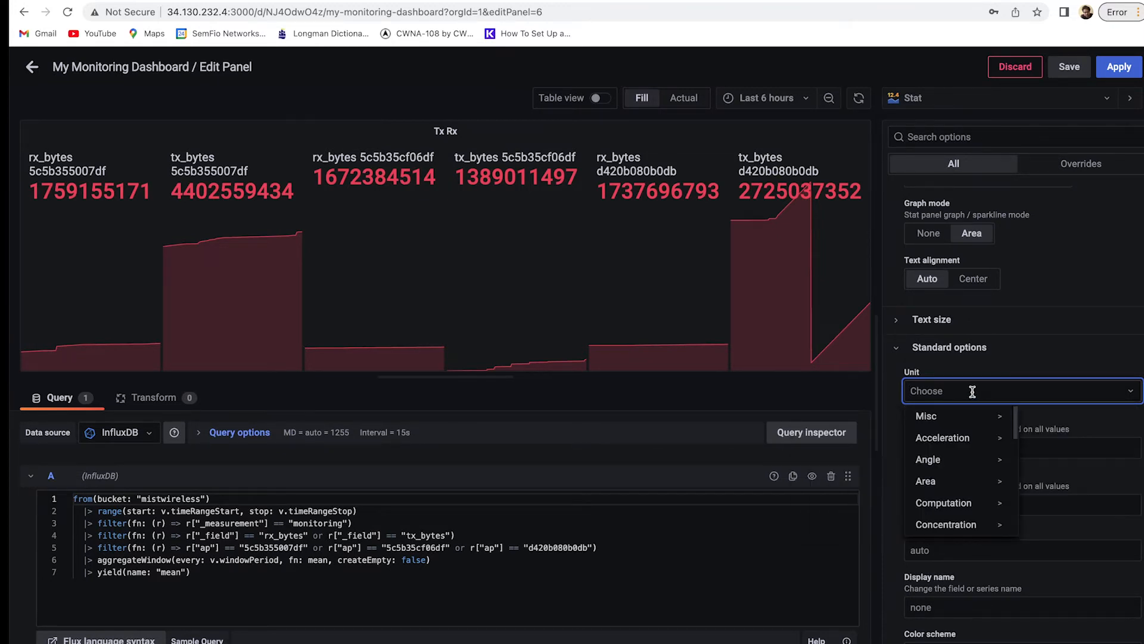
type("byte")
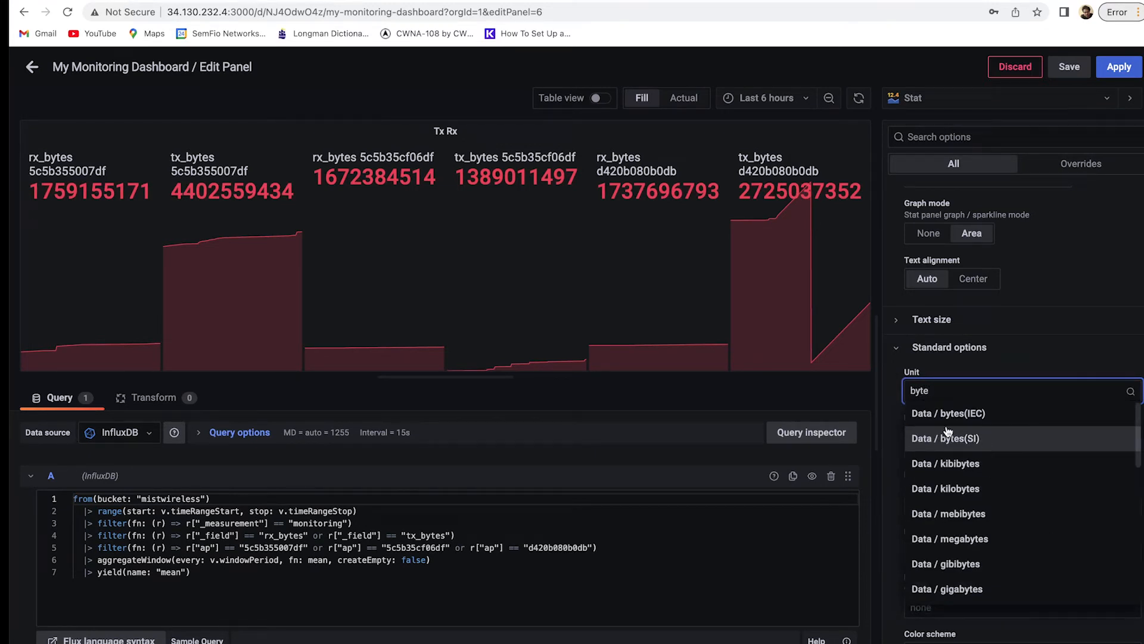
left_click(995, 448)
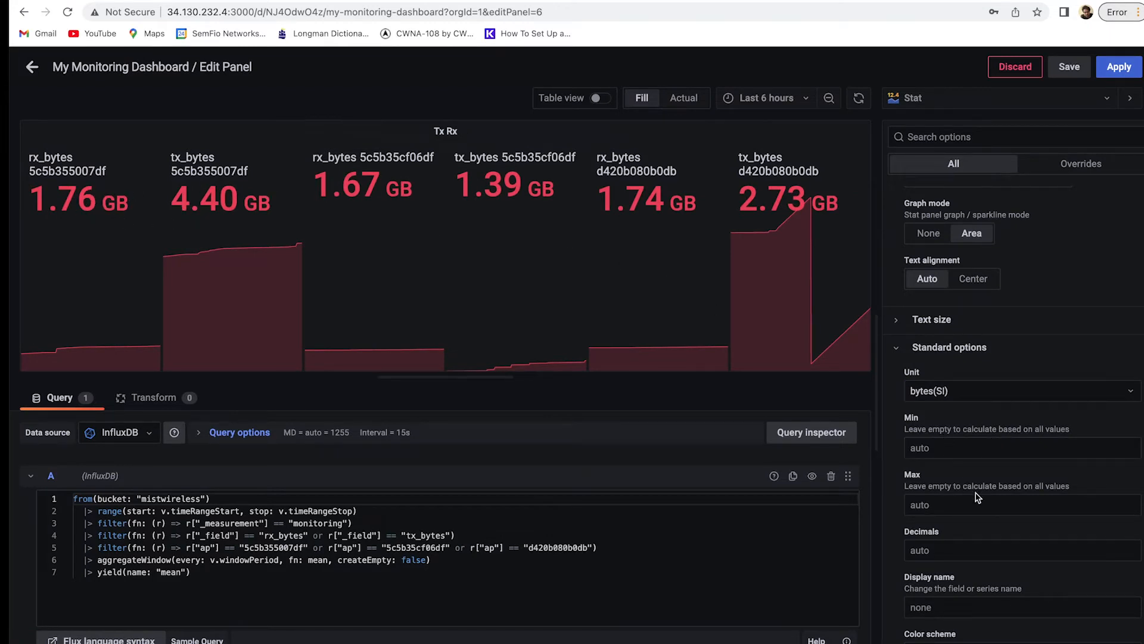
scroll(975, 480, "down", 1)
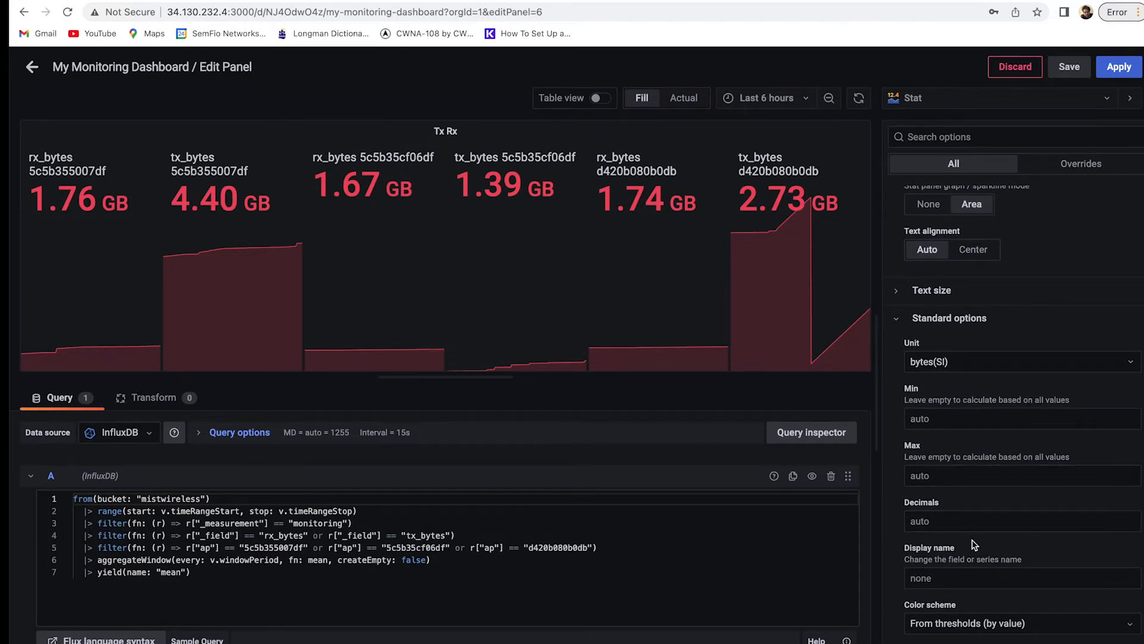
scroll(975, 542, "down", 1)
scroll(975, 542, "down", 2)
scroll(971, 543, "down", 1)
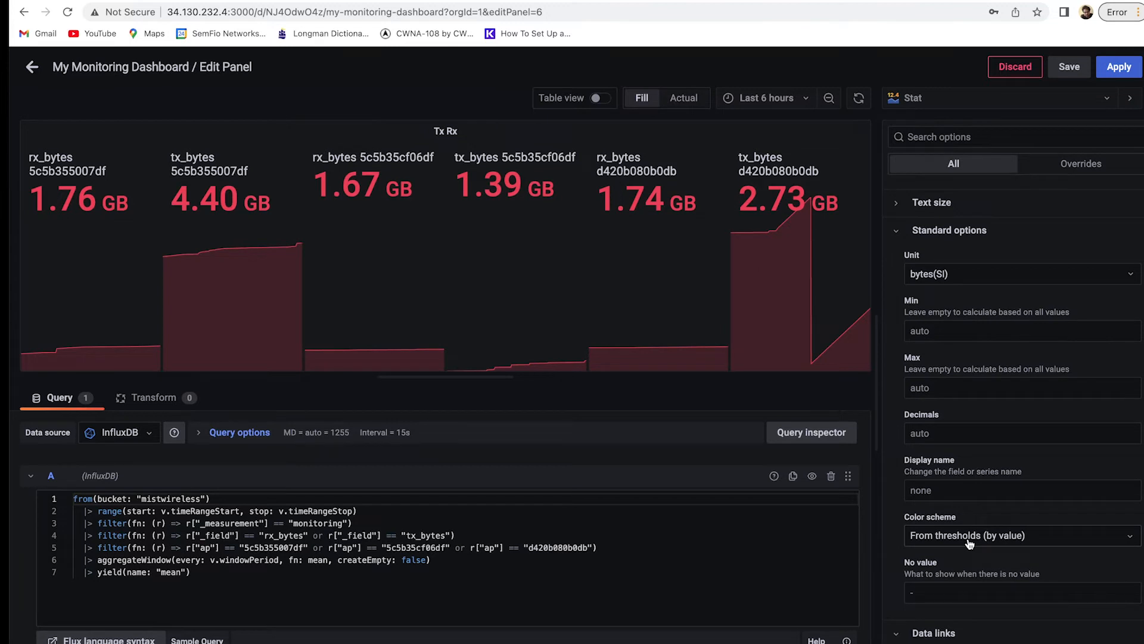
left_click(969, 540)
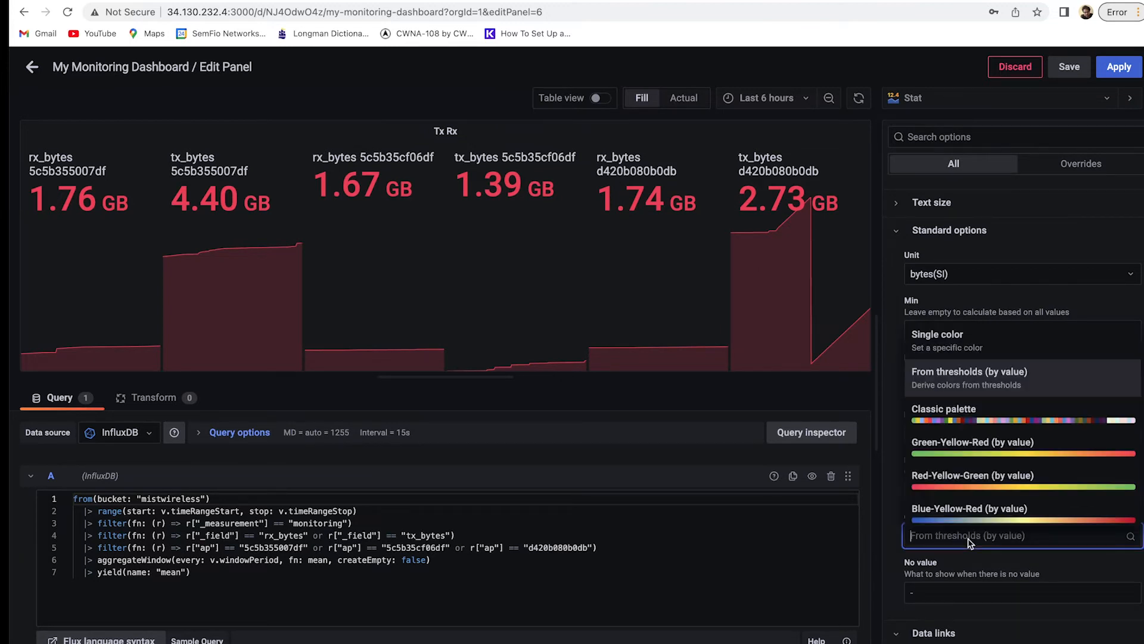
scroll(990, 441, "down", 1)
left_click(988, 430)
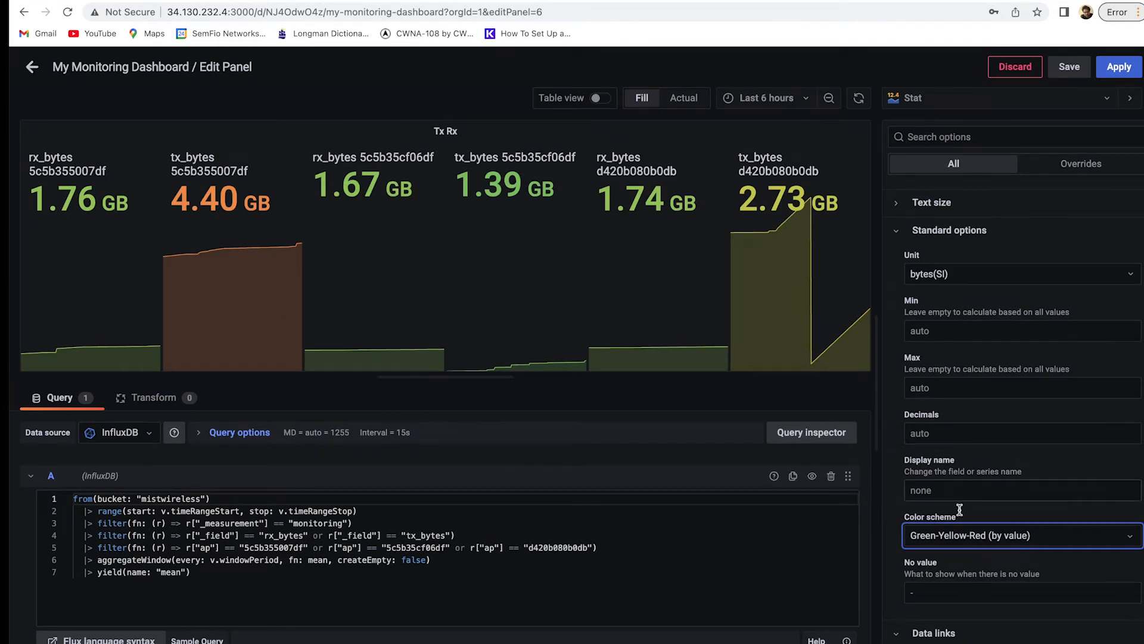
left_click(978, 542)
left_click(1006, 419)
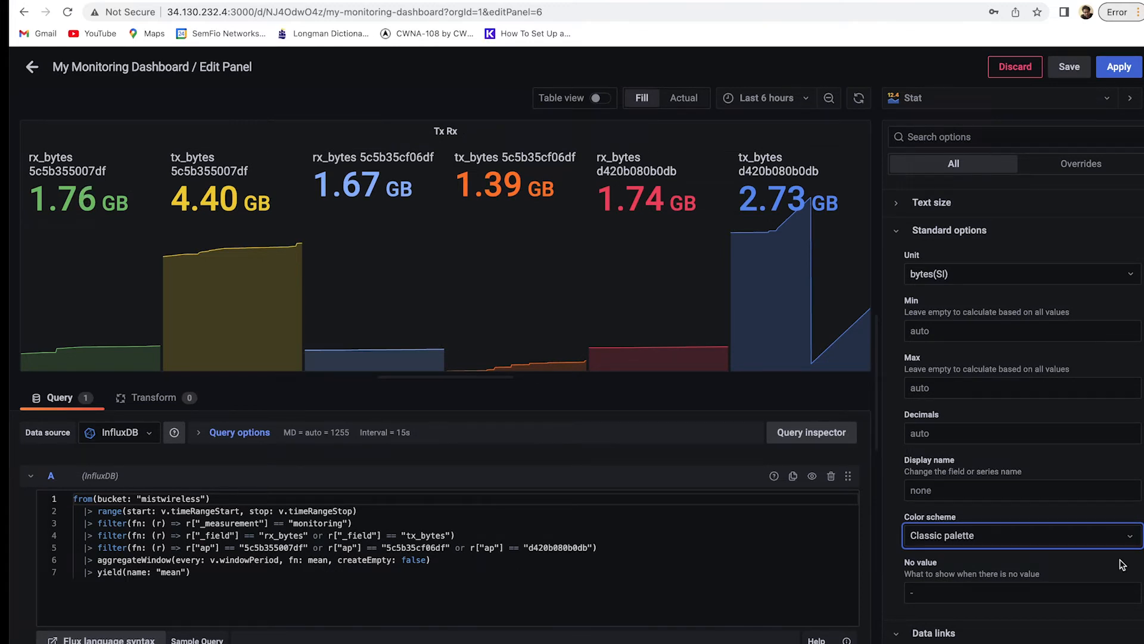
left_click(1097, 542)
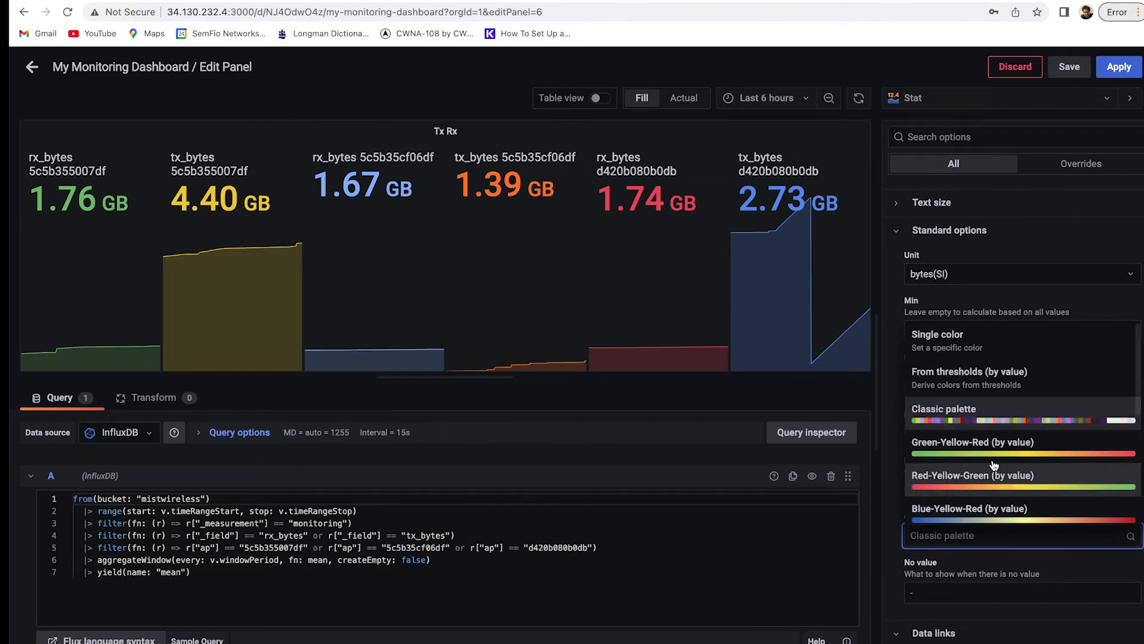
left_click(985, 345)
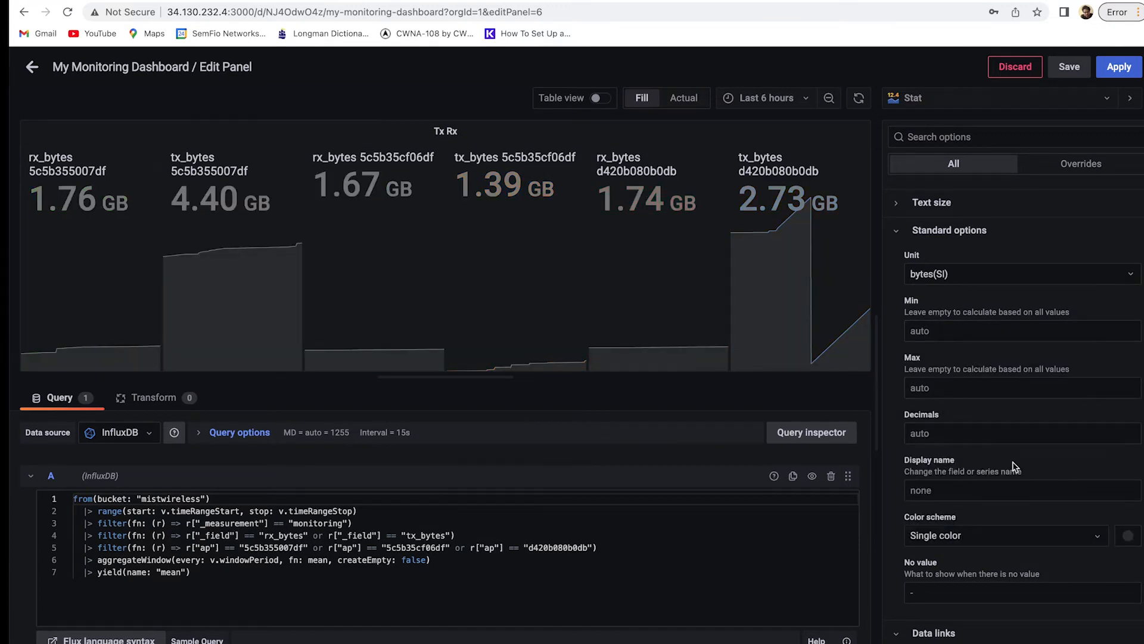
left_click(1068, 540)
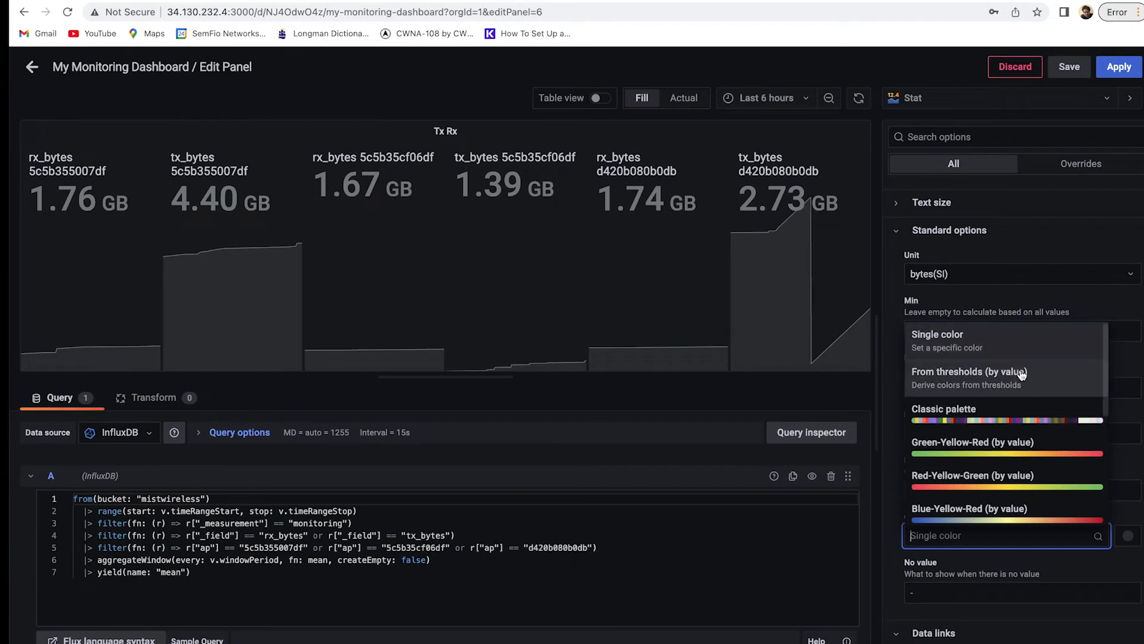
left_click(1022, 380)
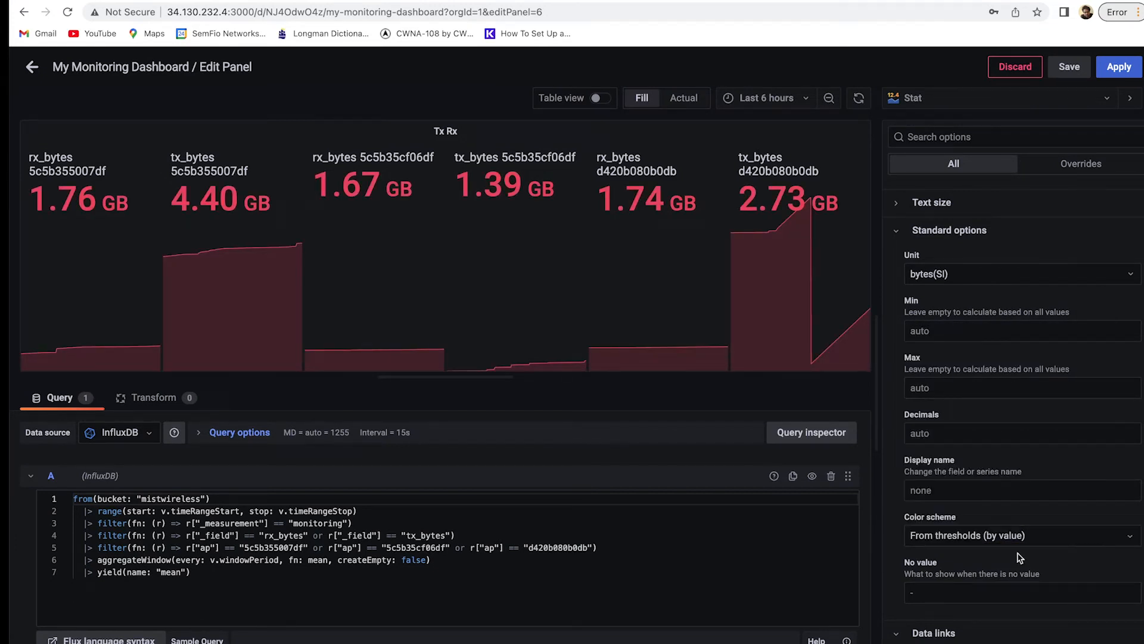
scroll(1021, 557, "down", 5)
scroll(1017, 542, "up", 10)
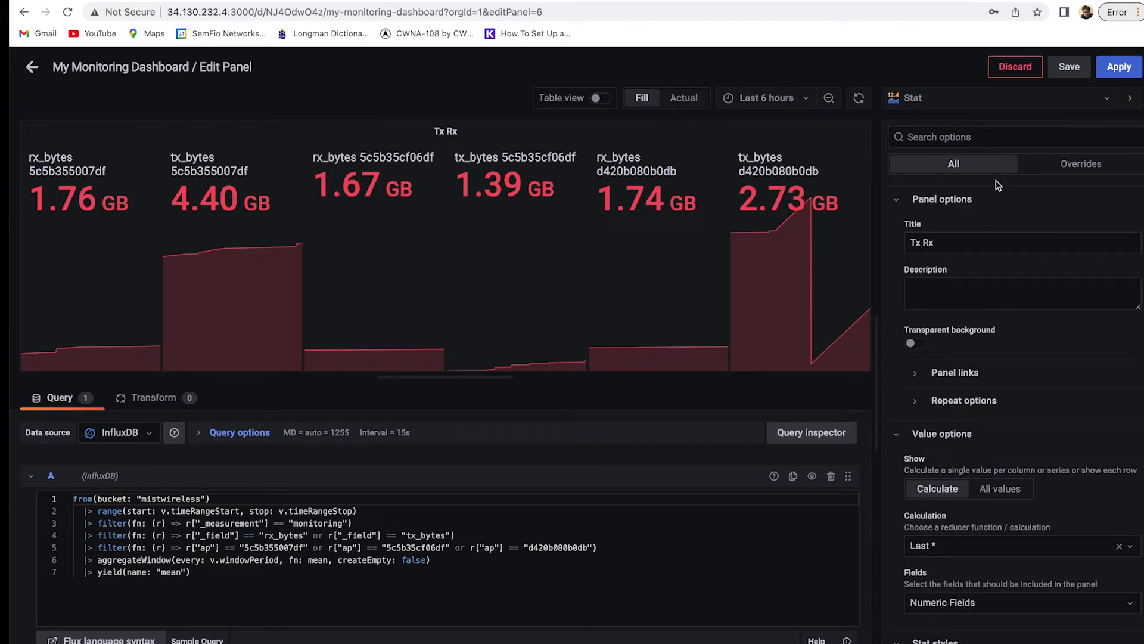
Add a field override giving rx_bytes 5c5b355007df the display name AP-01_RX.
left_click(1079, 169)
left_click(1070, 218)
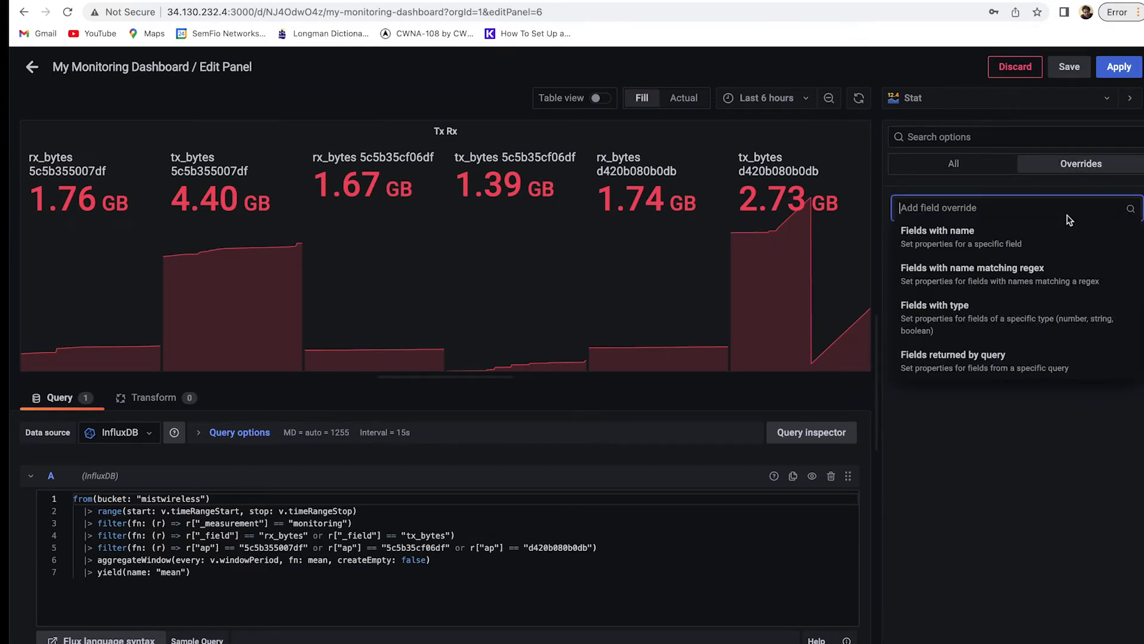
left_click(1061, 236)
left_click(1061, 242)
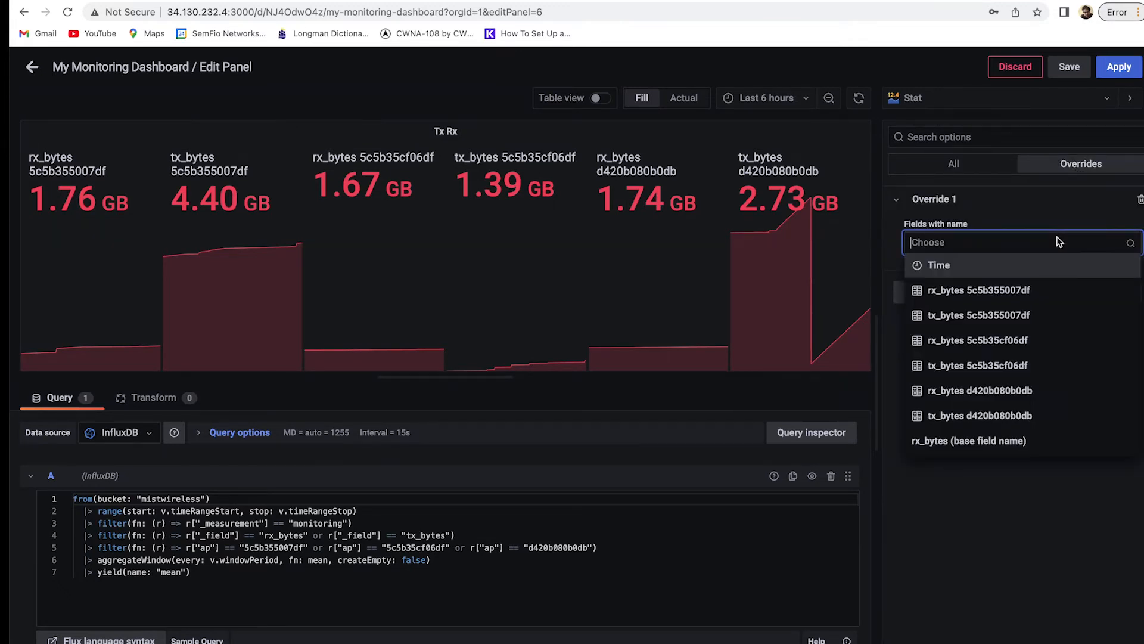
left_click(1038, 294)
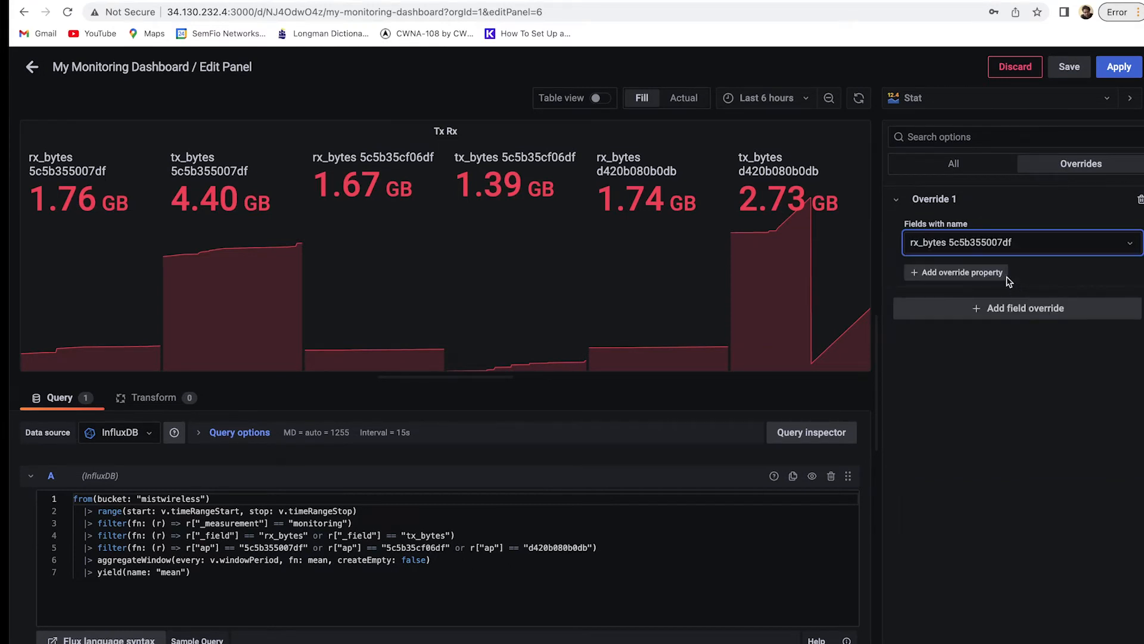
left_click(989, 277)
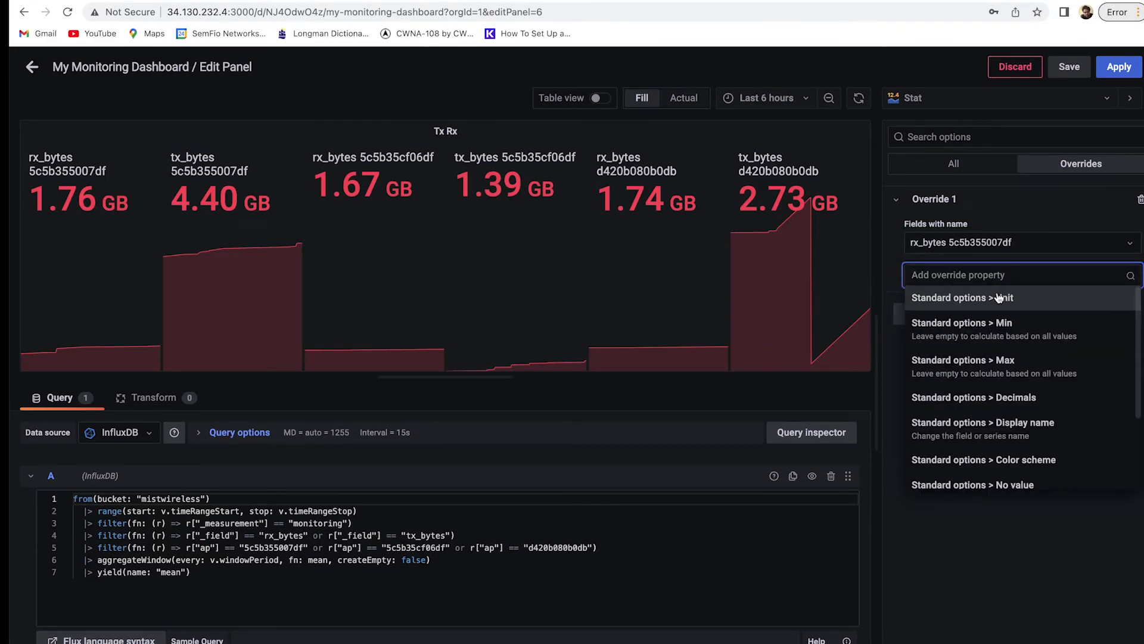
type("name")
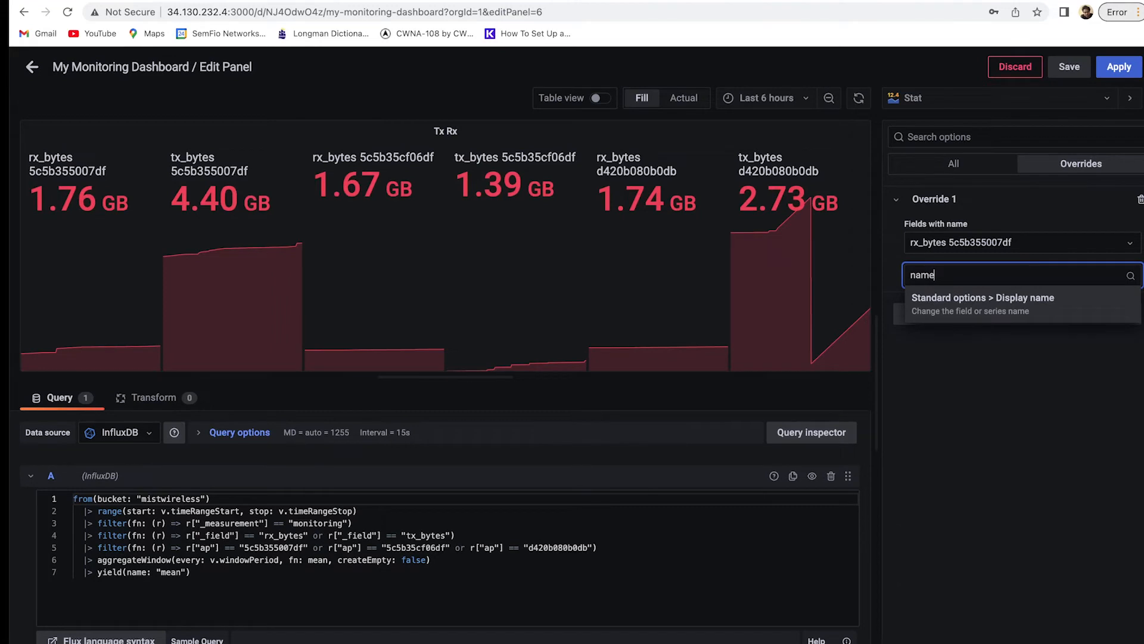
left_click(1055, 304)
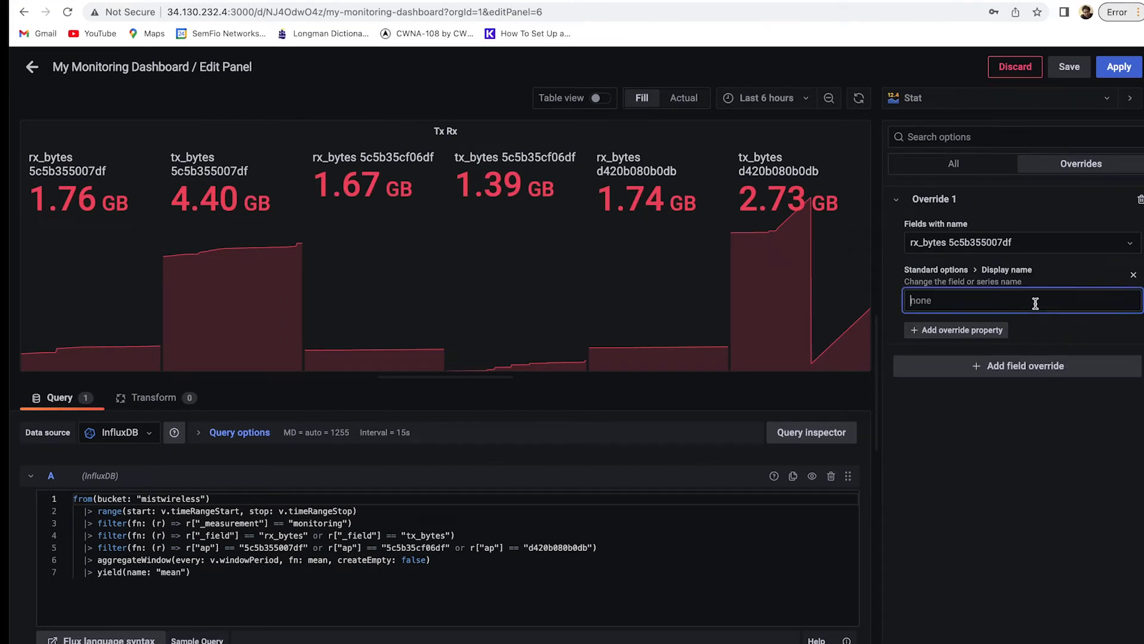
type("AP-01_RX")
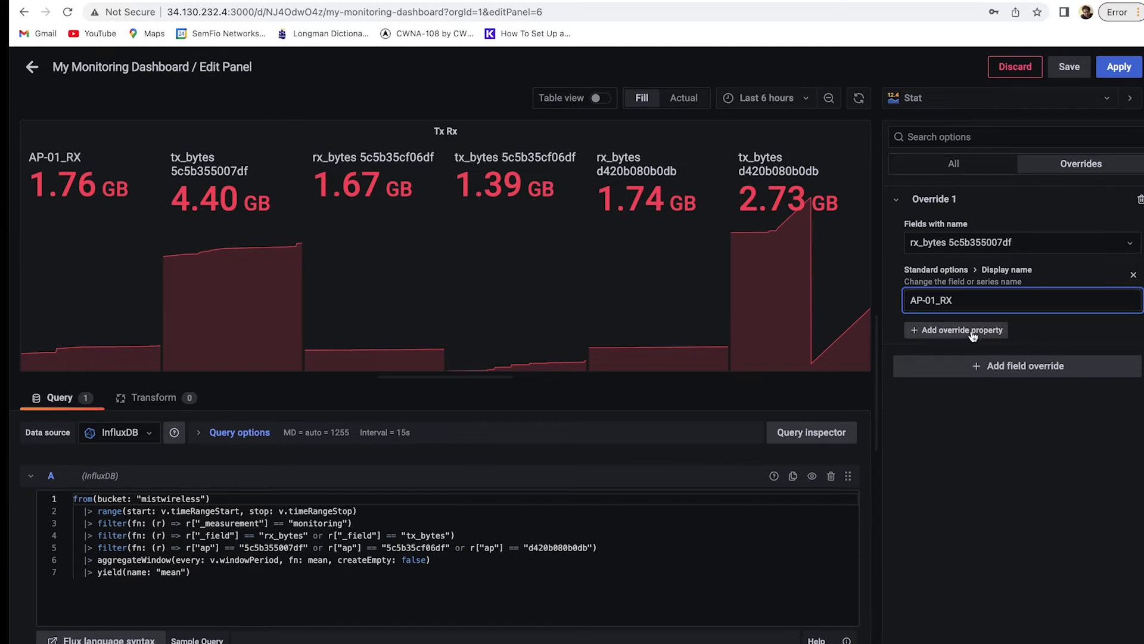
Add a second override giving tx_bytes 5c5b355007df the display name AP-01-Tx.
left_click(989, 366)
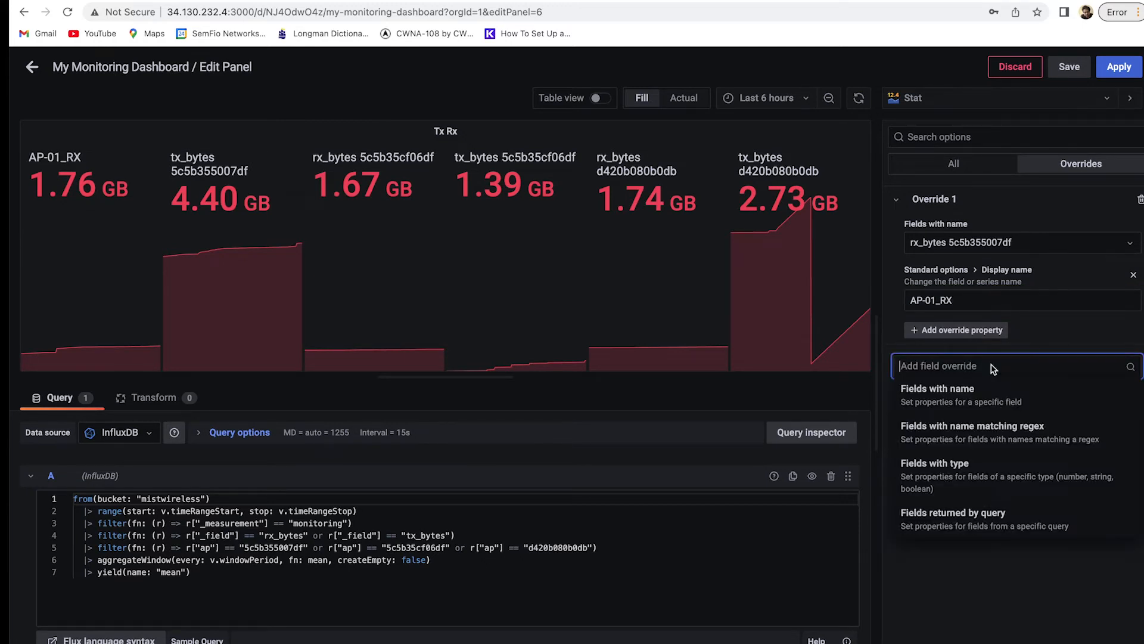
left_click(984, 393)
left_click(989, 398)
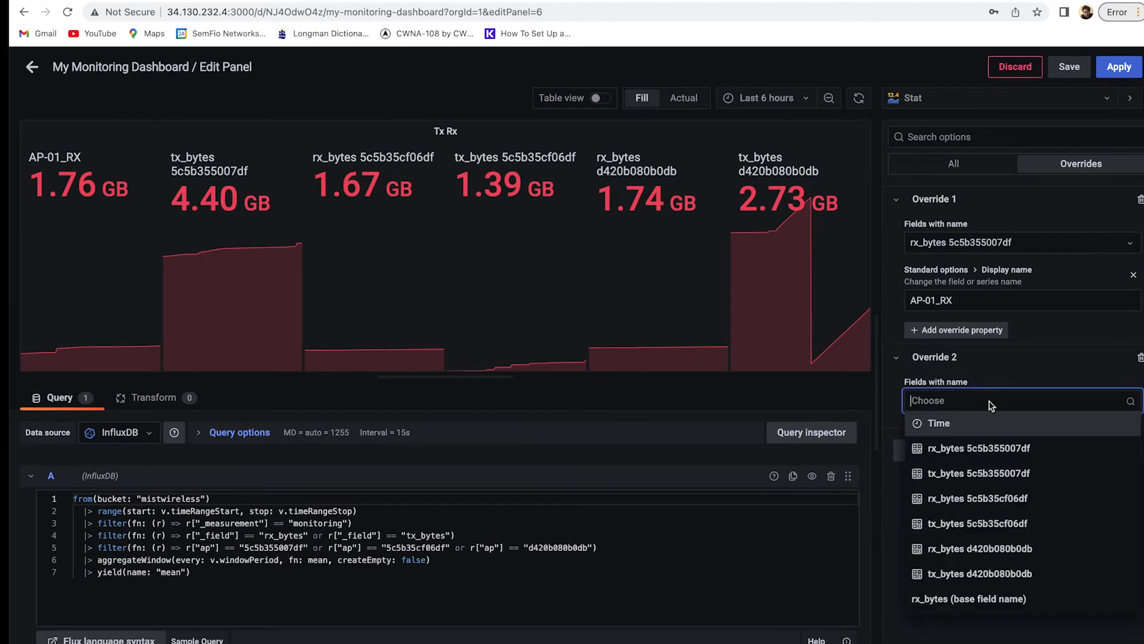
left_click(999, 477)
left_click(979, 433)
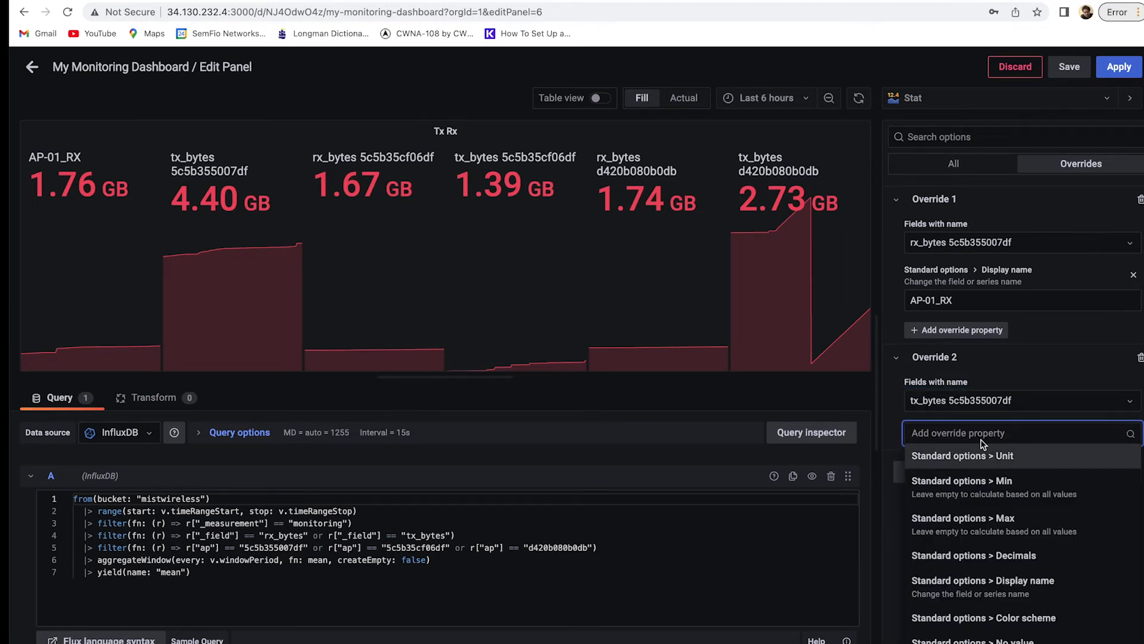
type("name")
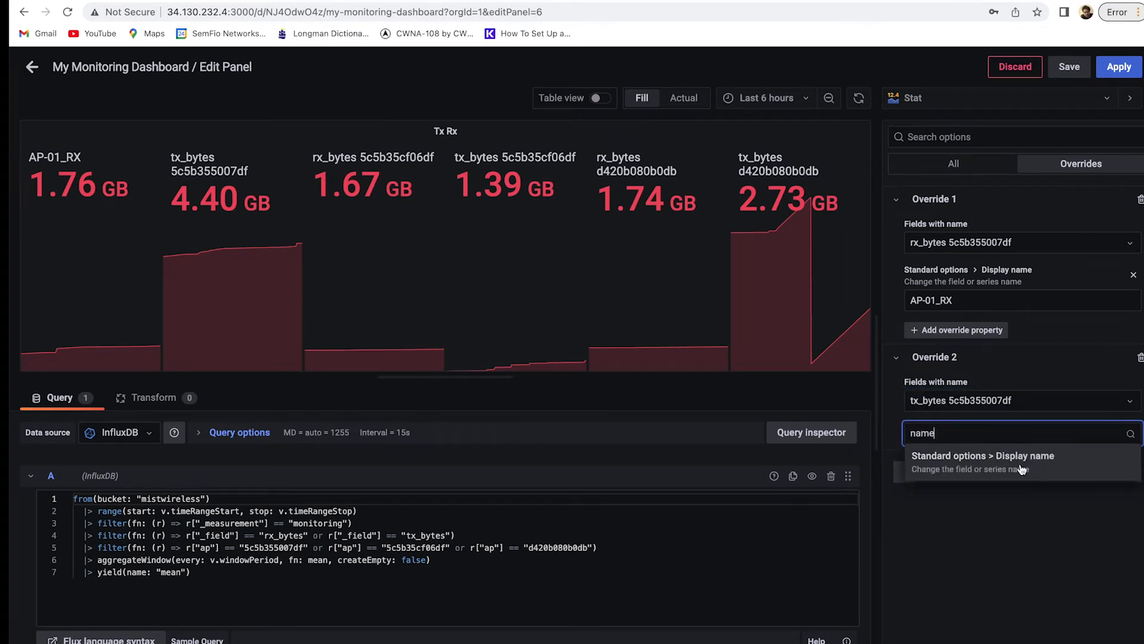
left_click(1021, 468)
left_click(974, 456)
type("AP-01-Tx")
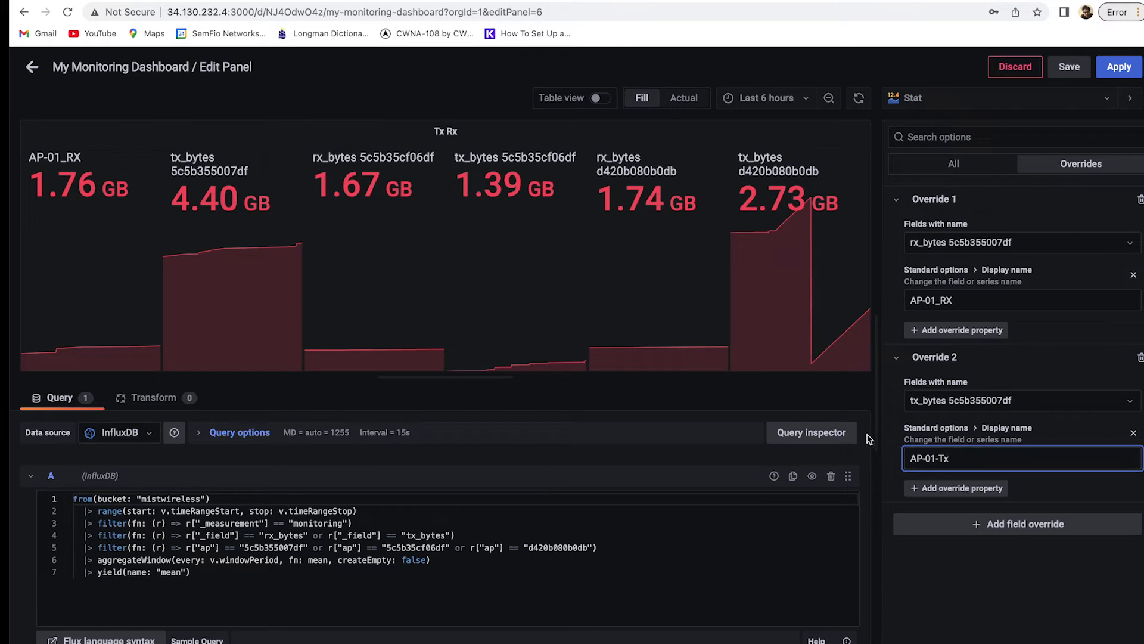
left_click(1007, 581)
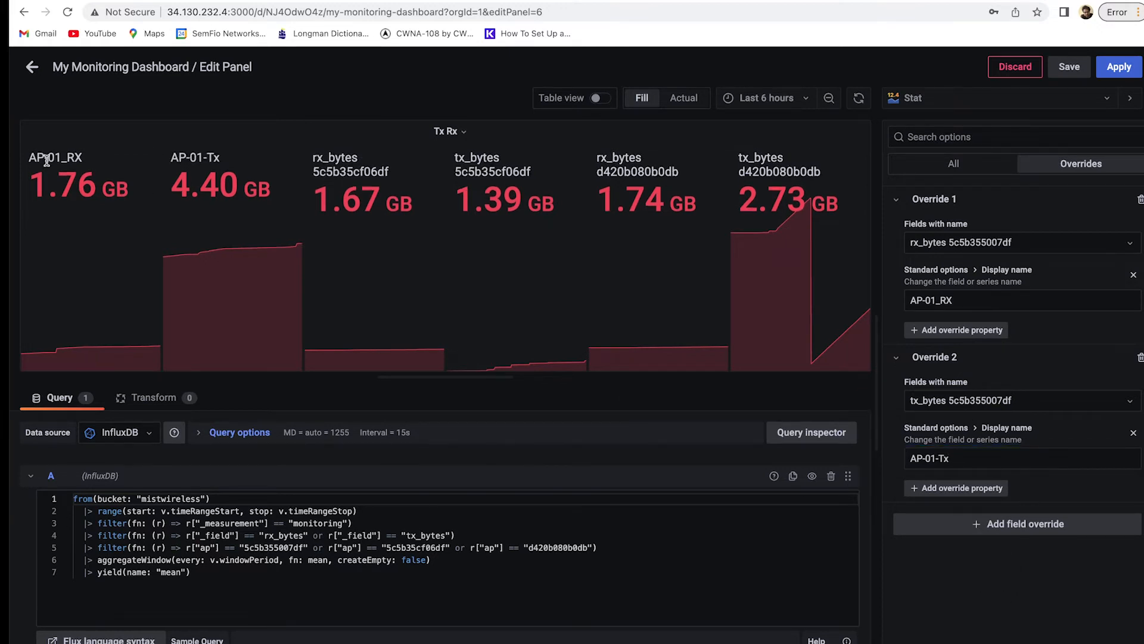
Give the AP-01_RX override a single-colour yellow color scheme.
left_click(979, 331)
type("col")
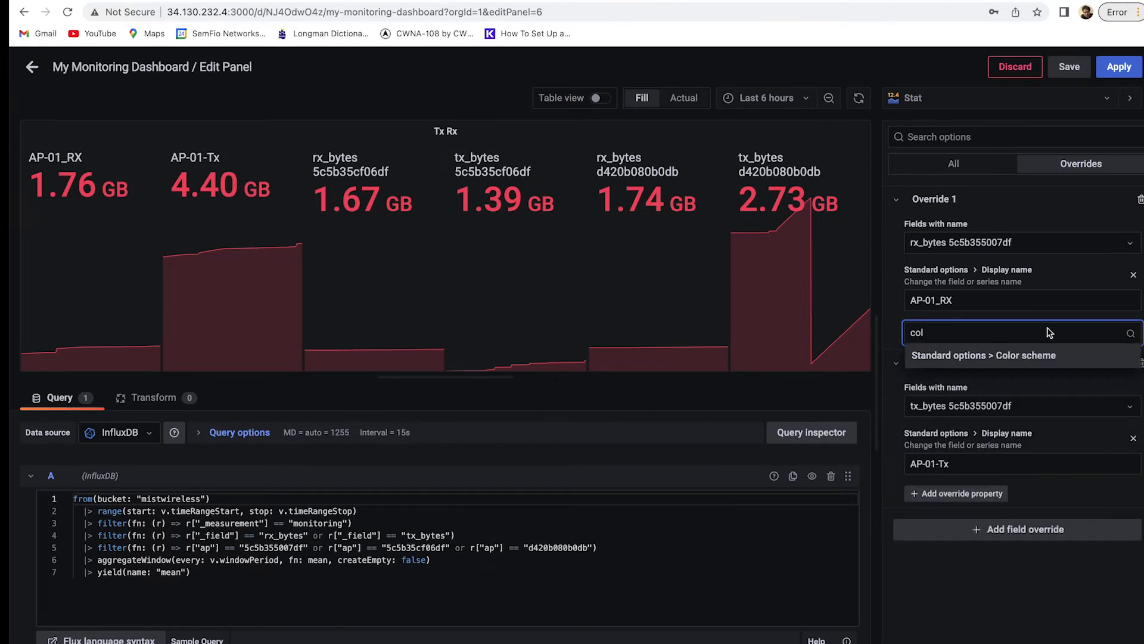
left_click(1064, 355)
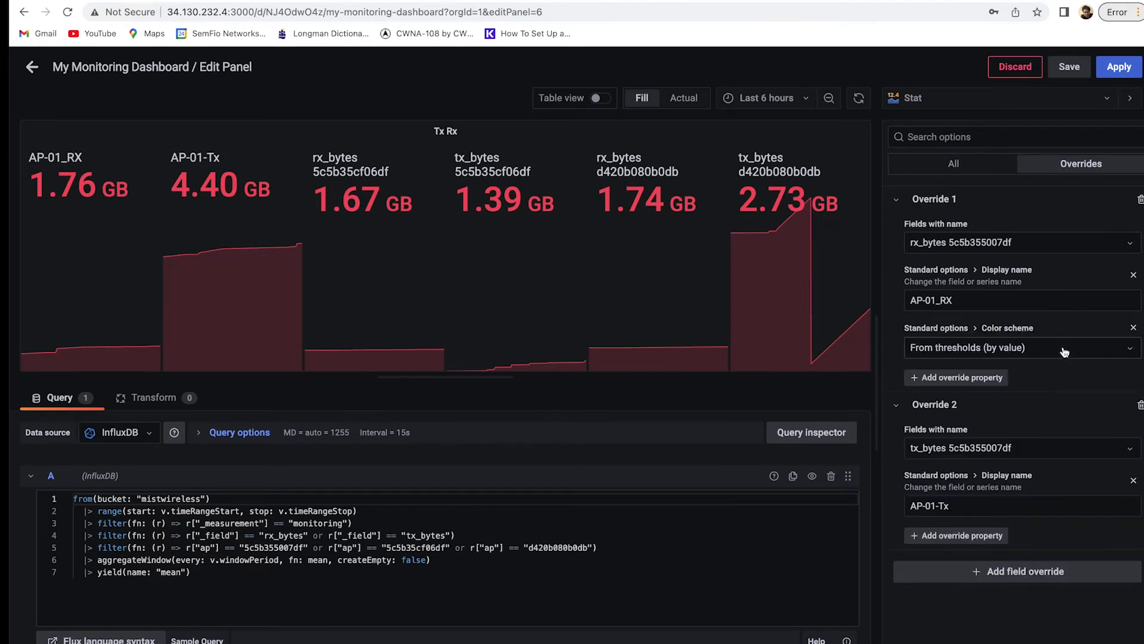
left_click(1065, 352)
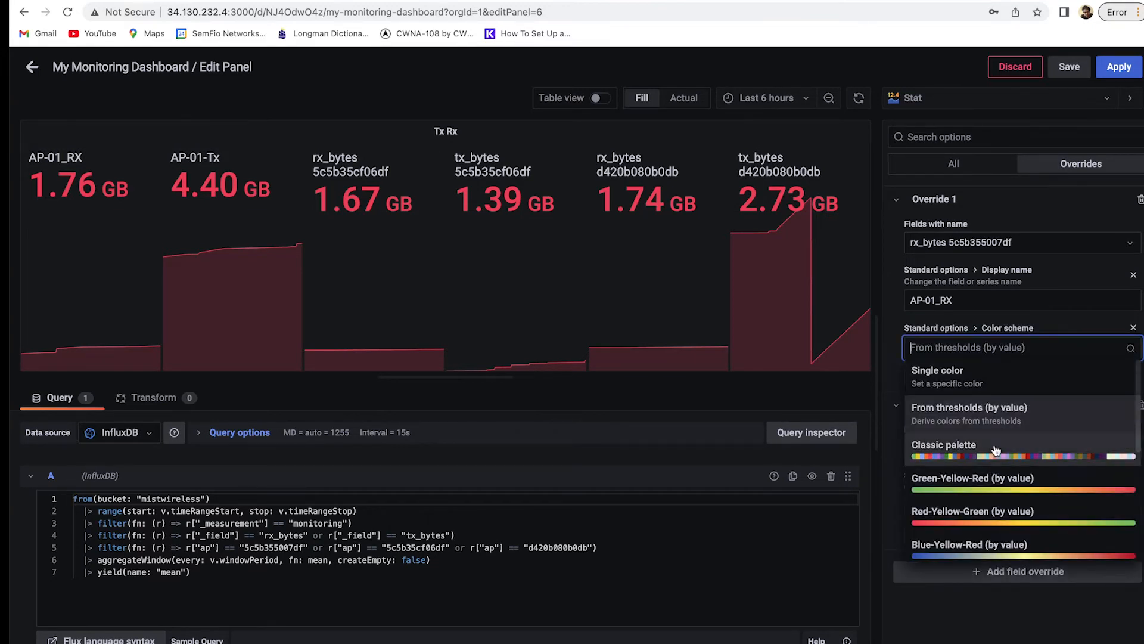
left_click(1017, 379)
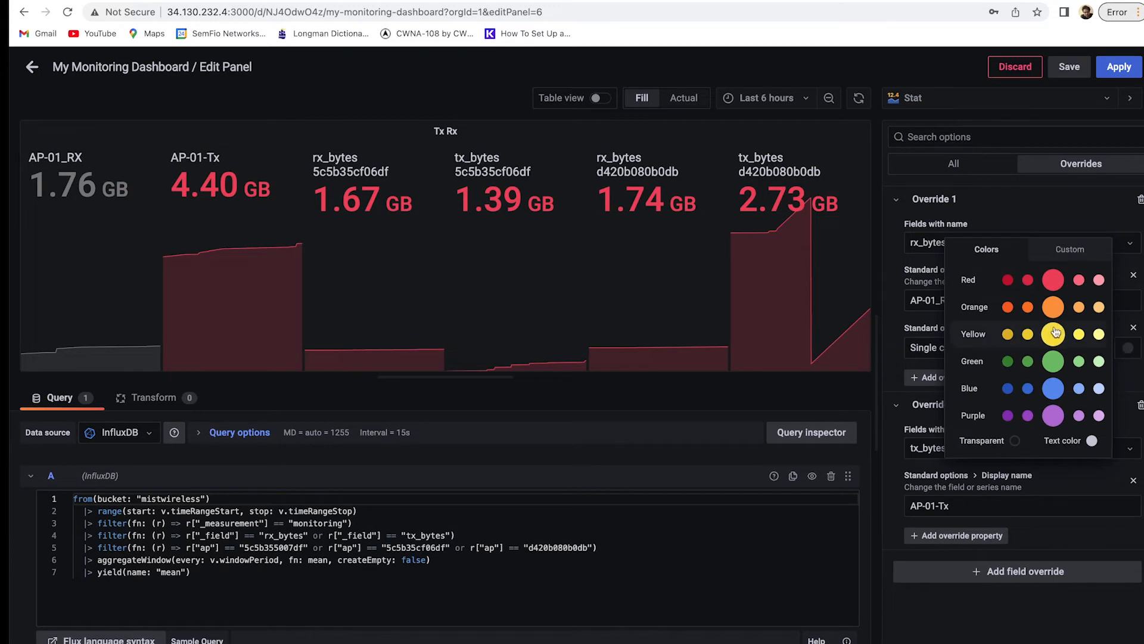
left_click(1055, 333)
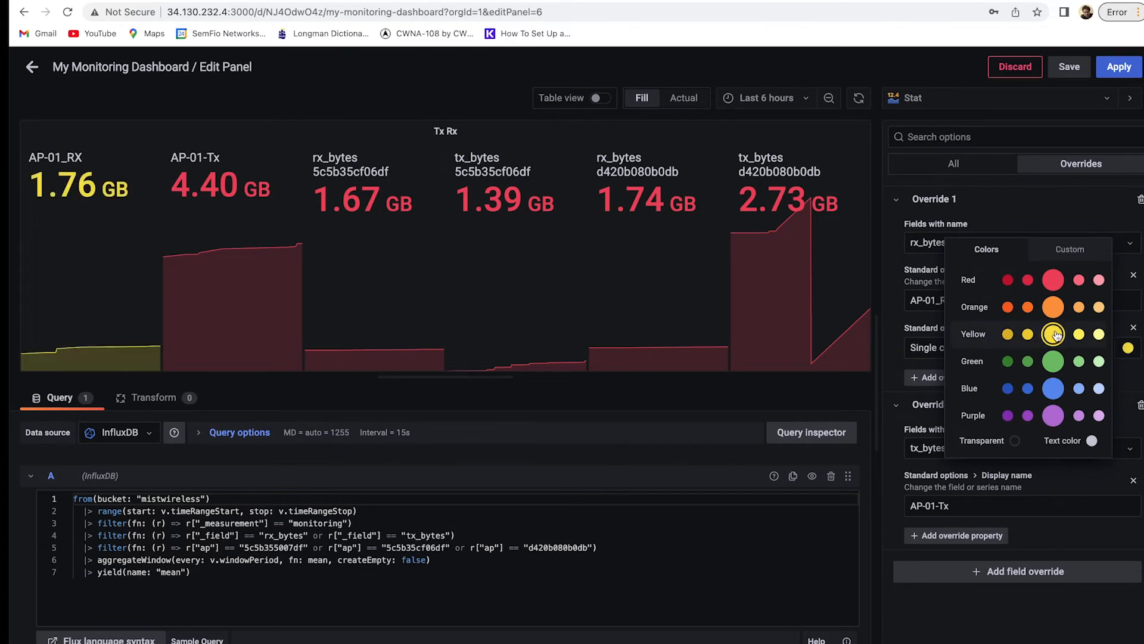
left_click(1079, 529)
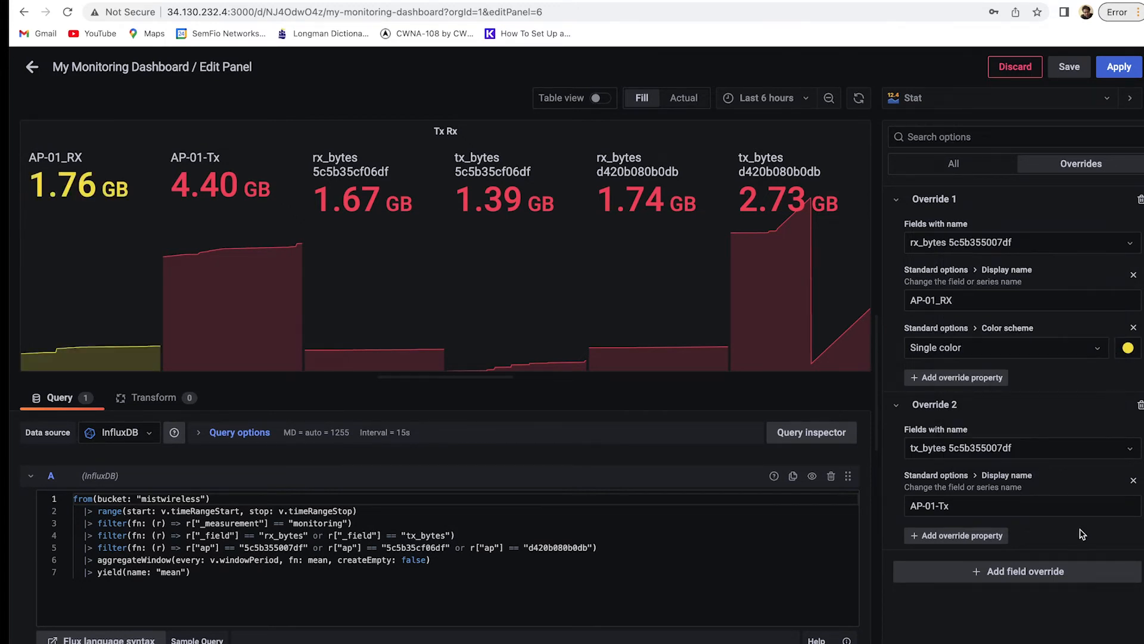
Give the AP-01-Tx override a single-colour blue color scheme.
left_click(973, 538)
type("colo")
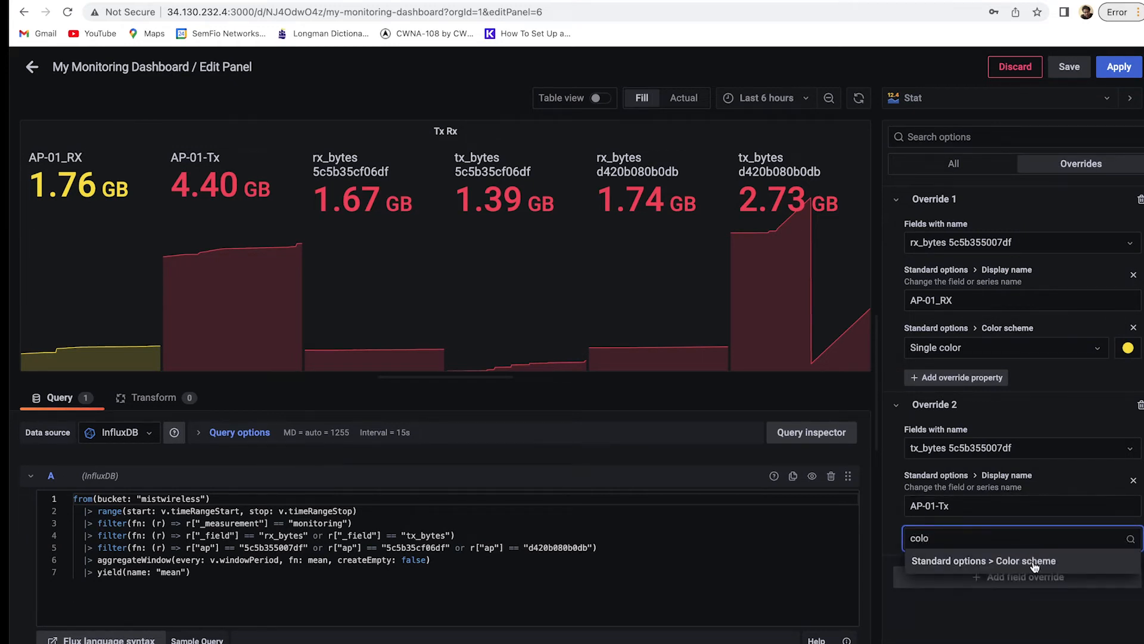
left_click(1034, 566)
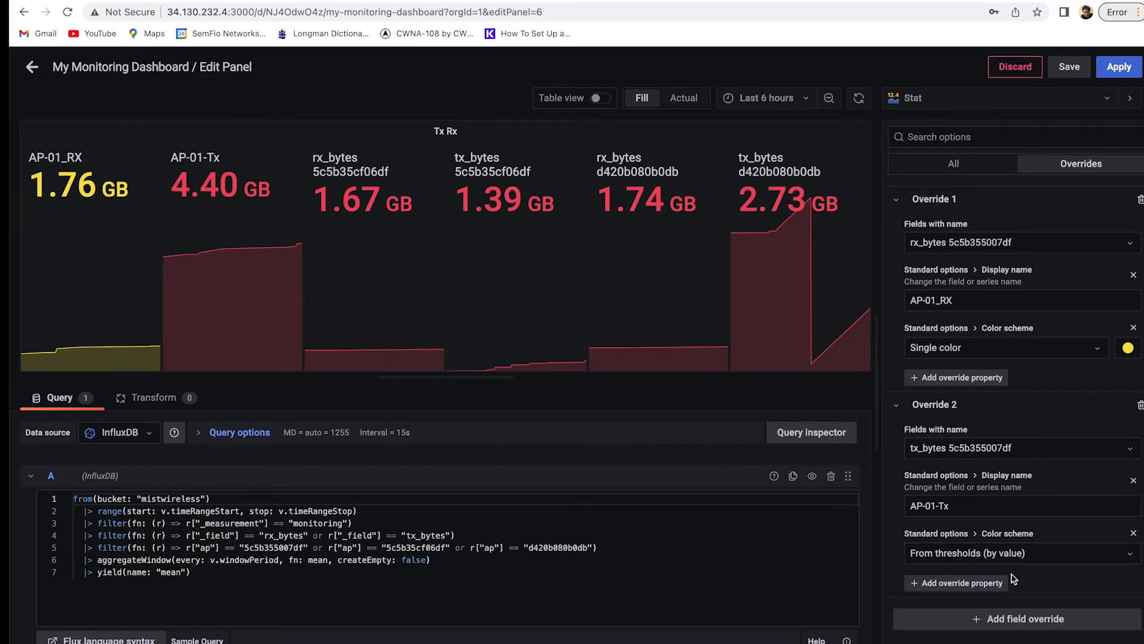
left_click(1030, 557)
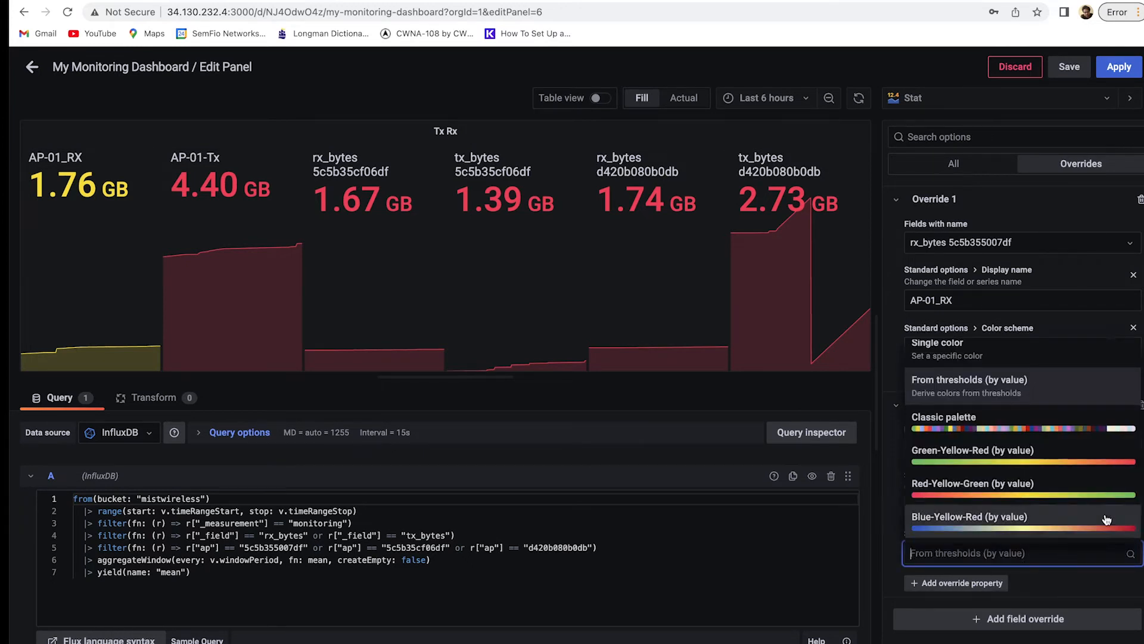
left_click(1067, 349)
left_click(1128, 553)
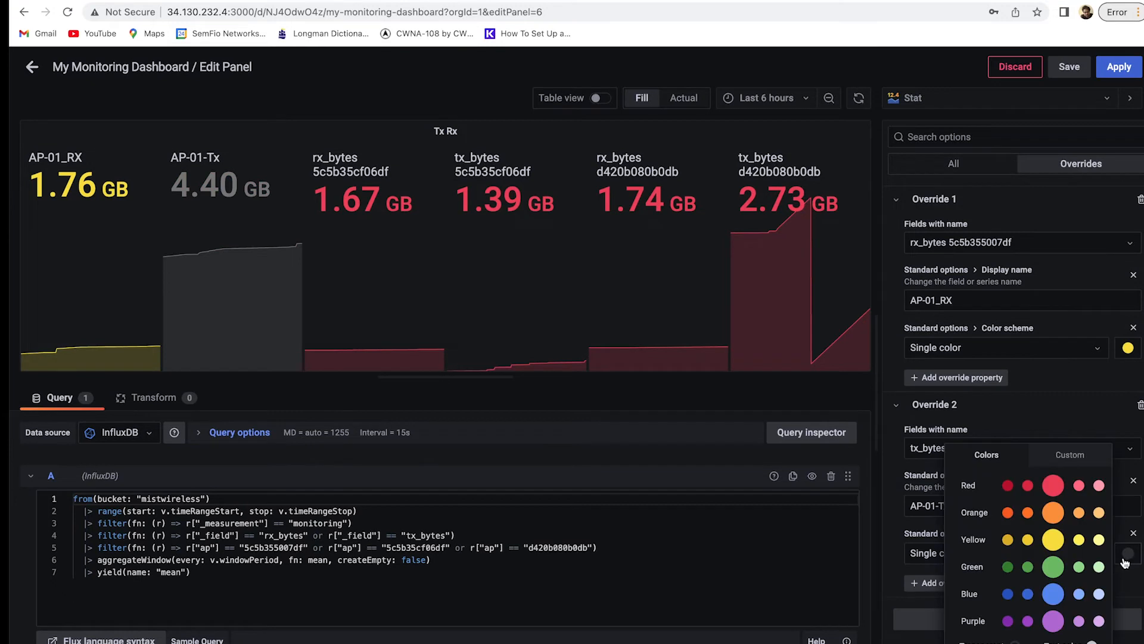
left_click(1053, 595)
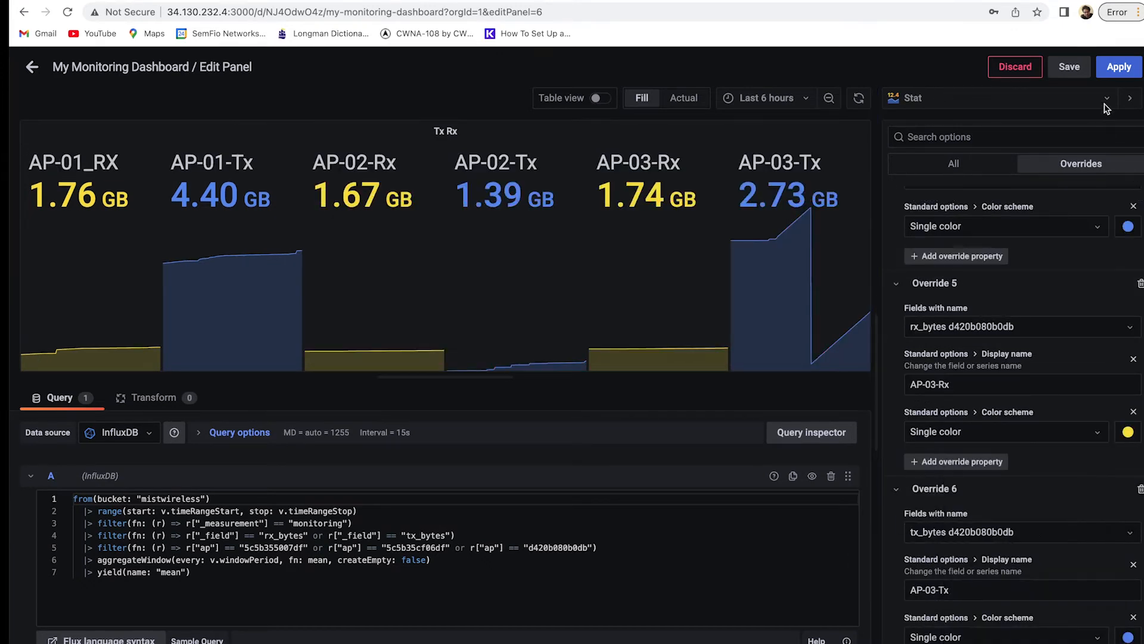
Apply the edits, move the Tx Rx panel to the dashboard's top right, and save.
left_click(1120, 64)
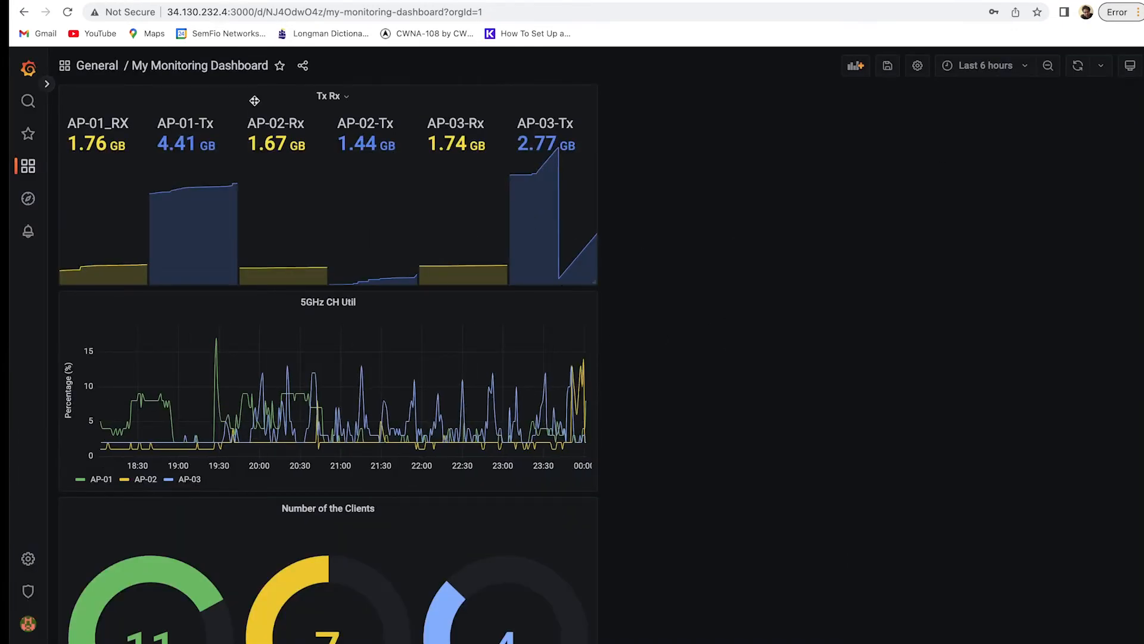
left_click_drag(253, 102, 812, 80)
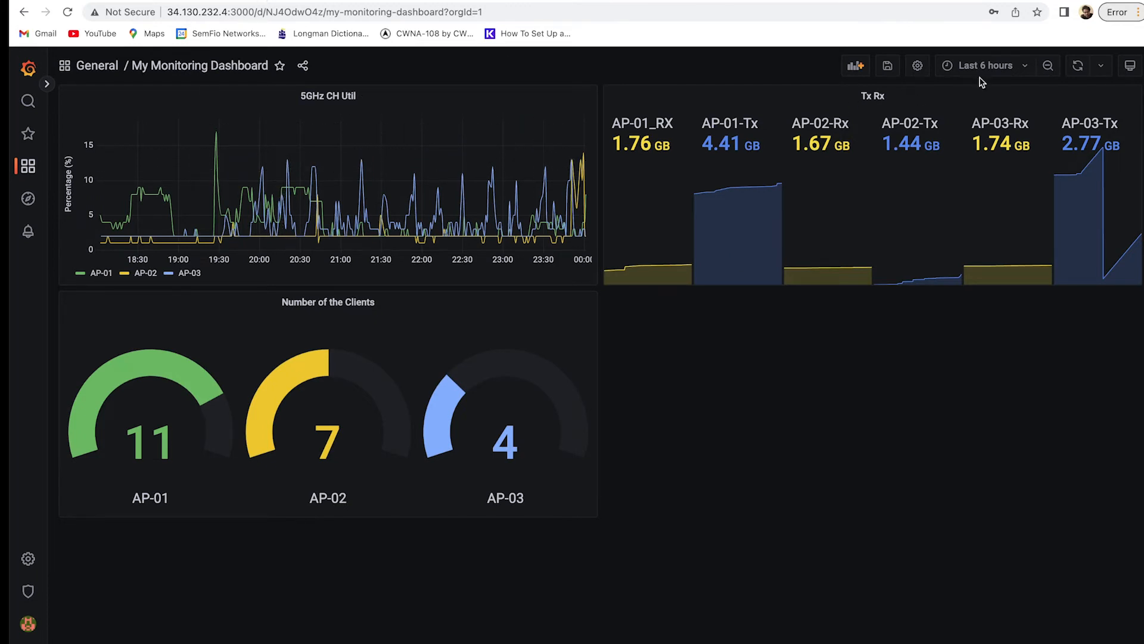
left_click(890, 69)
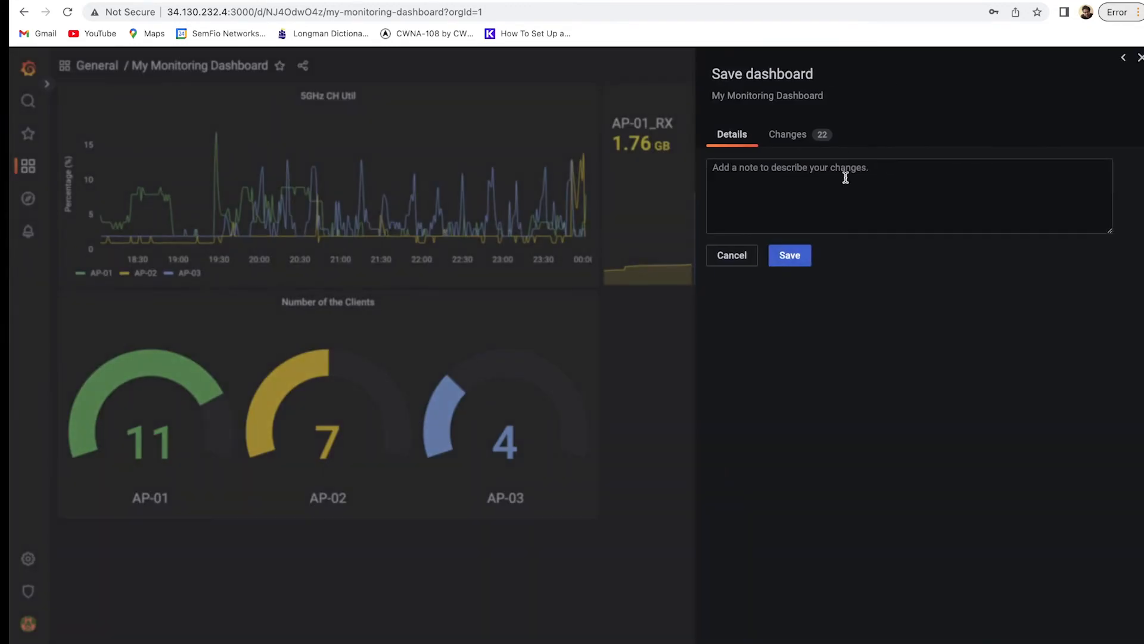
left_click(800, 255)
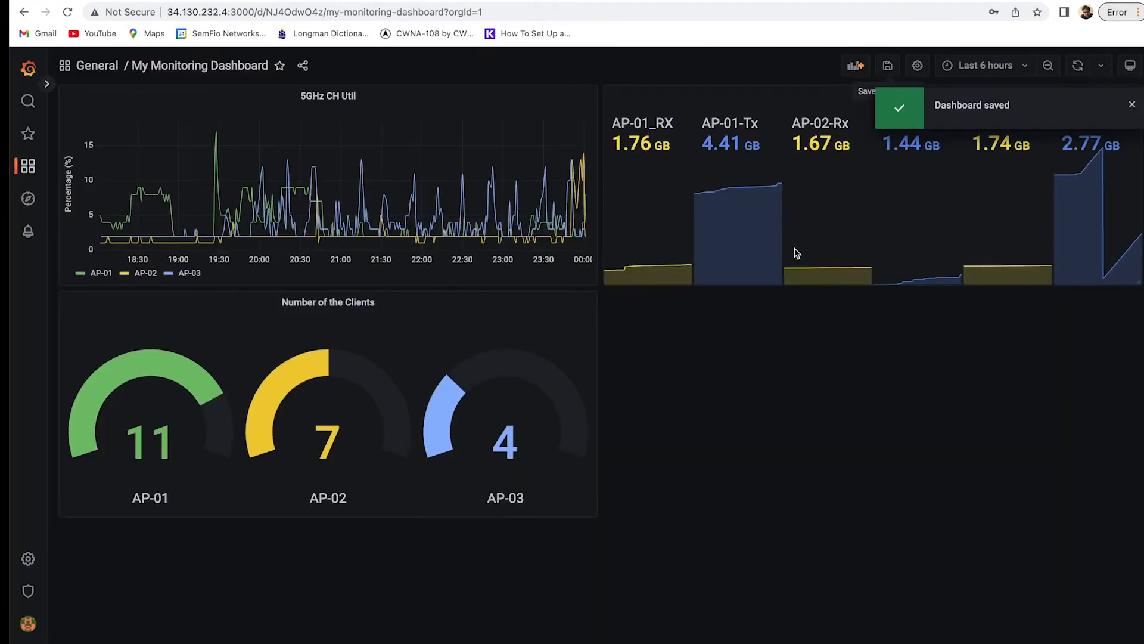
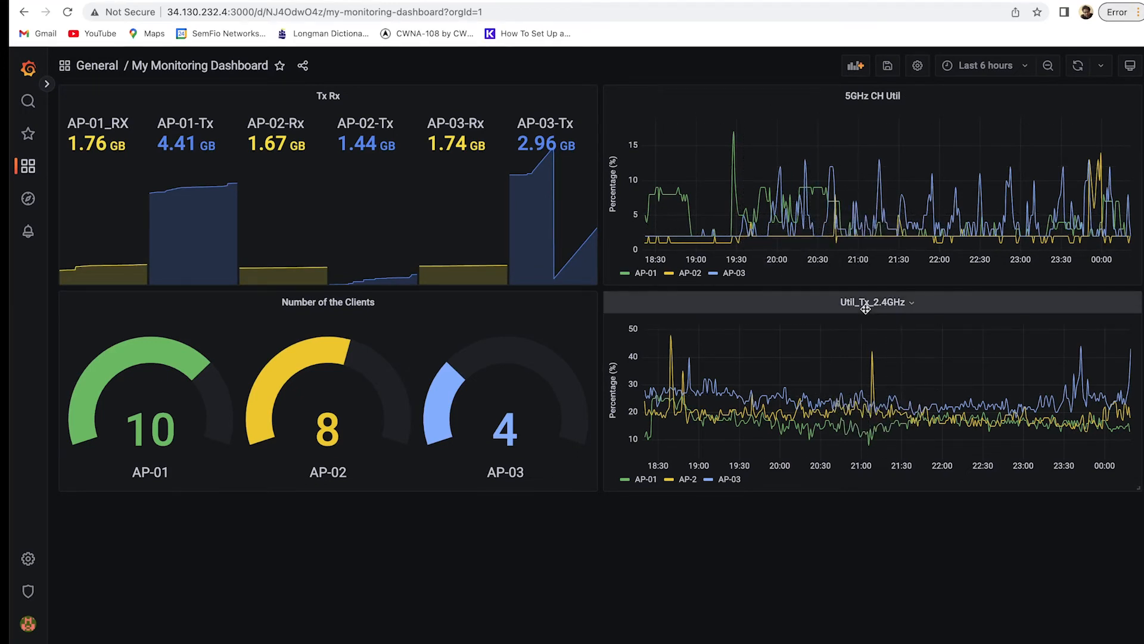
Add a new panel to the dashboard using the Text visualization.
left_click(857, 67)
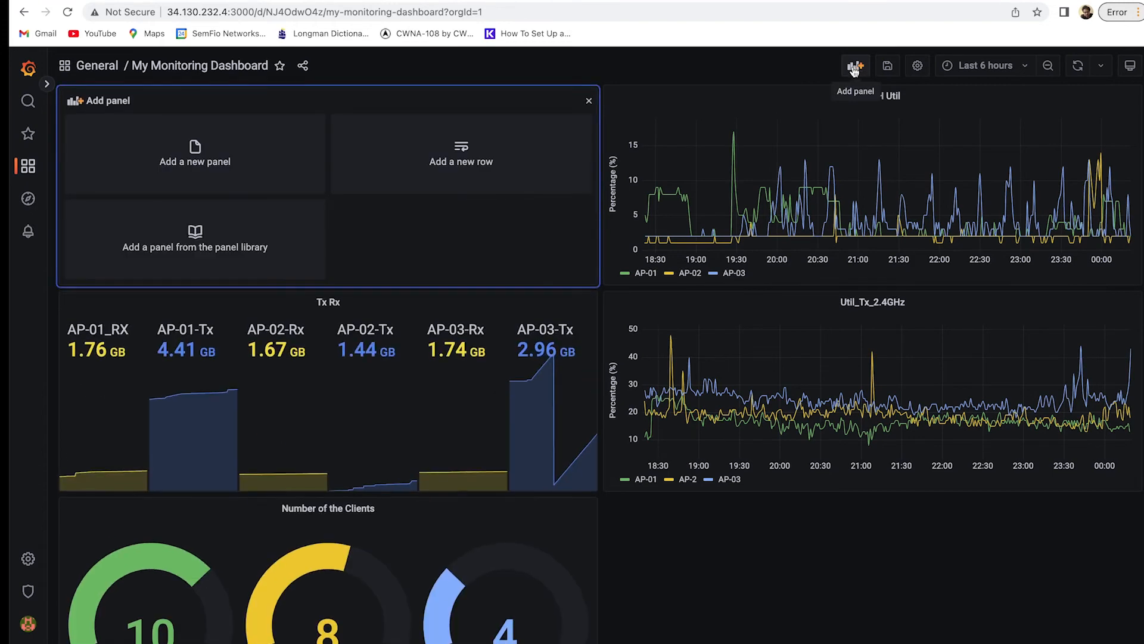
left_click(252, 158)
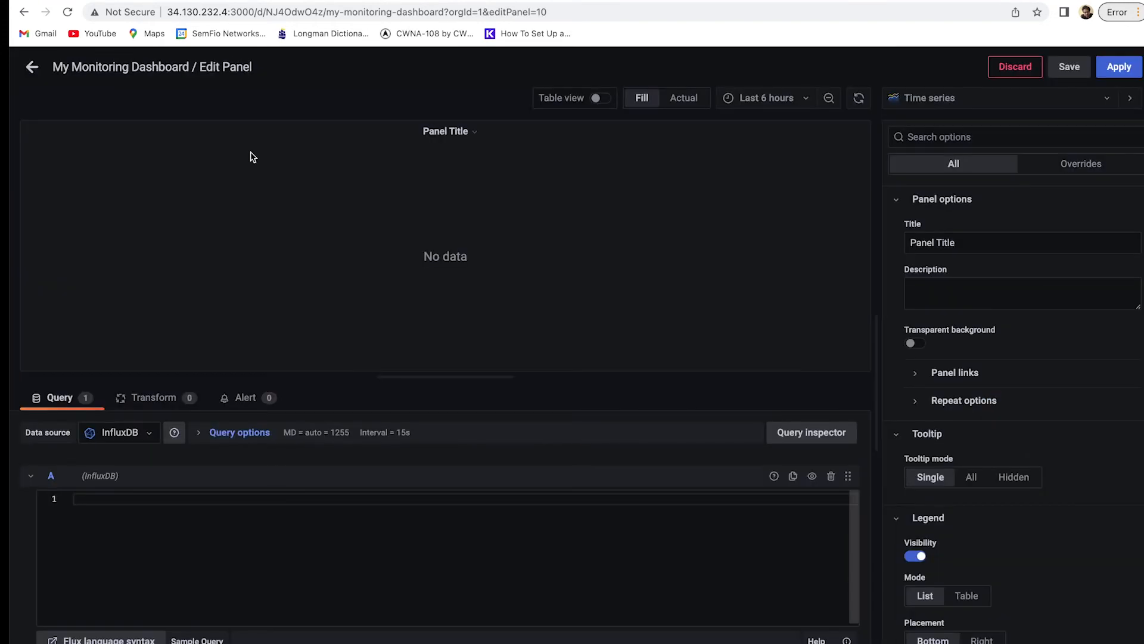
left_click(908, 99)
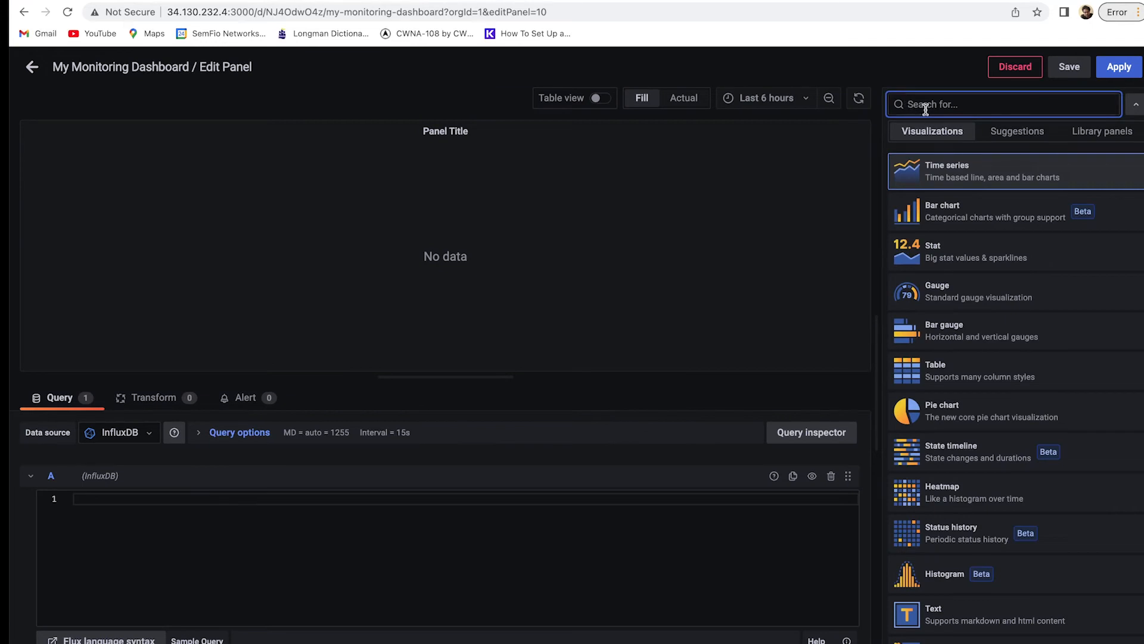
type("text")
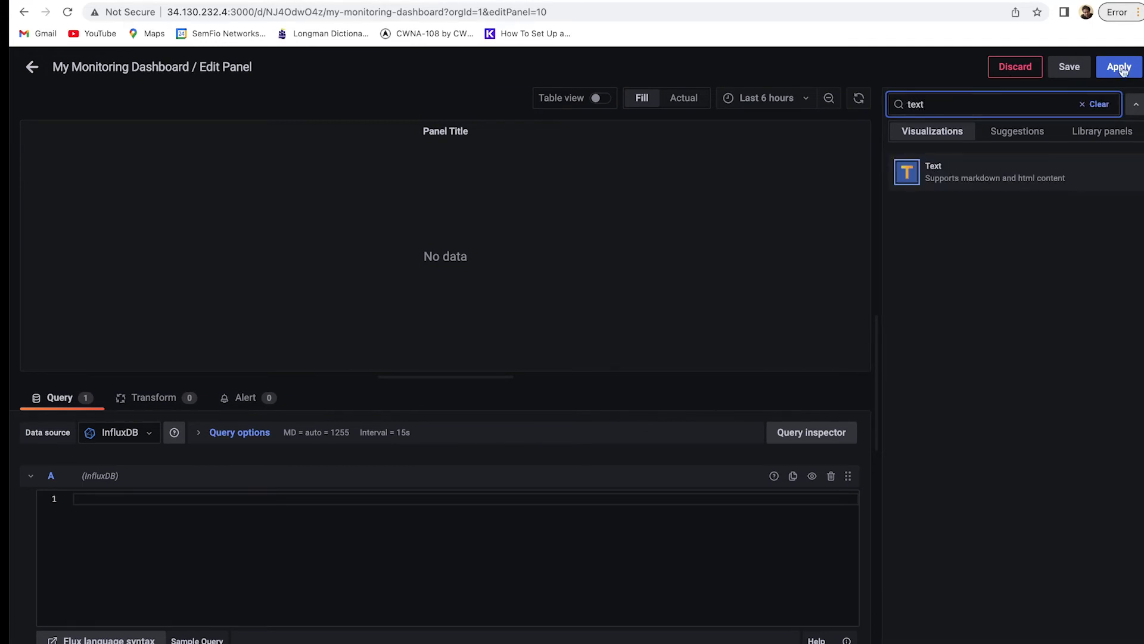
left_click(935, 170)
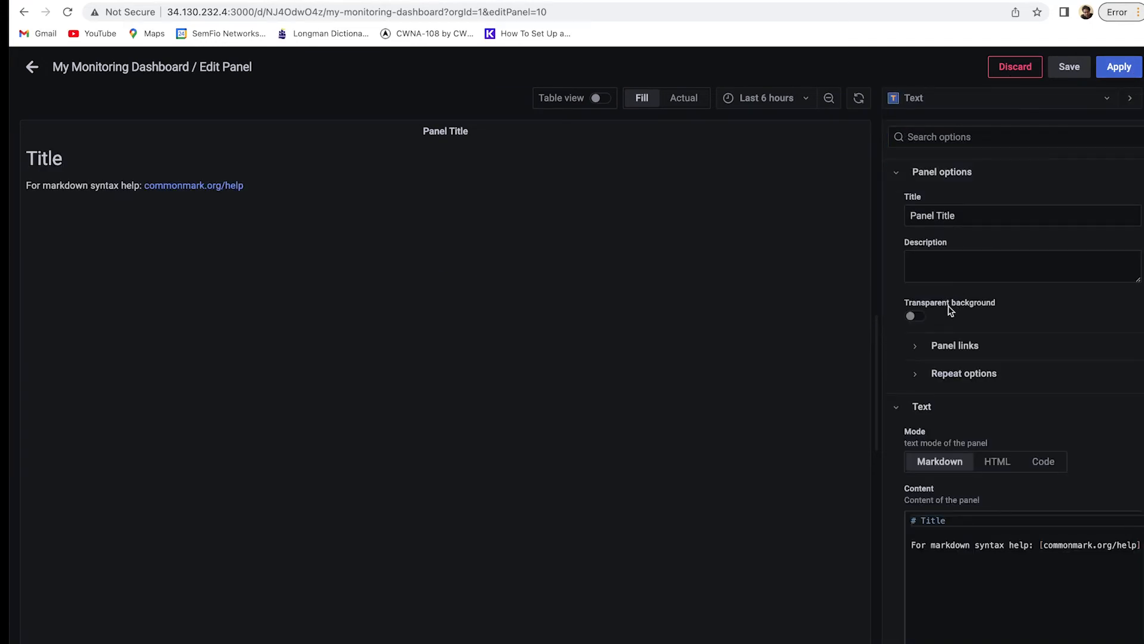
Give the Text panel a transparent background, an empty title, and HTML mode.
left_click(915, 317)
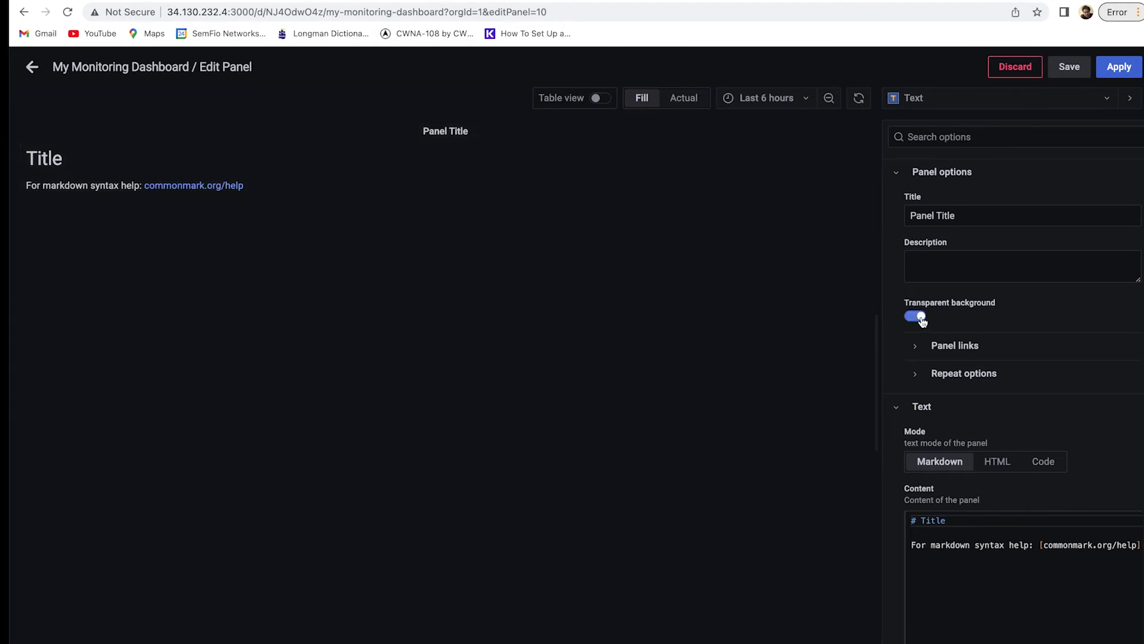
triple_click(943, 209)
key("BackSpace")
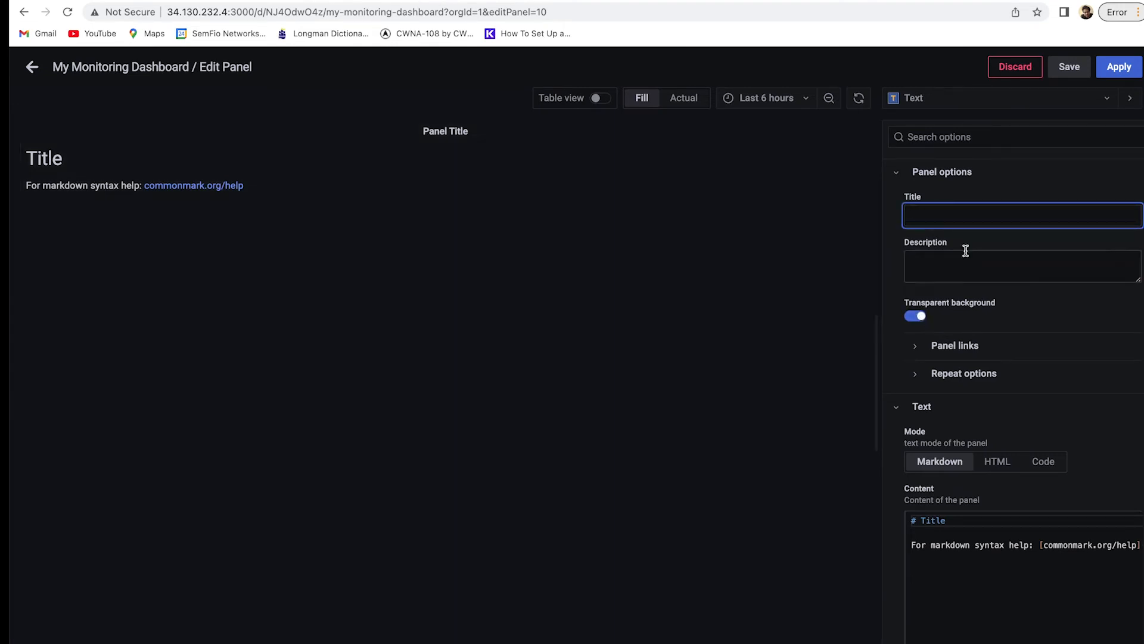
left_click(831, 331)
scroll(940, 340, "down", 2)
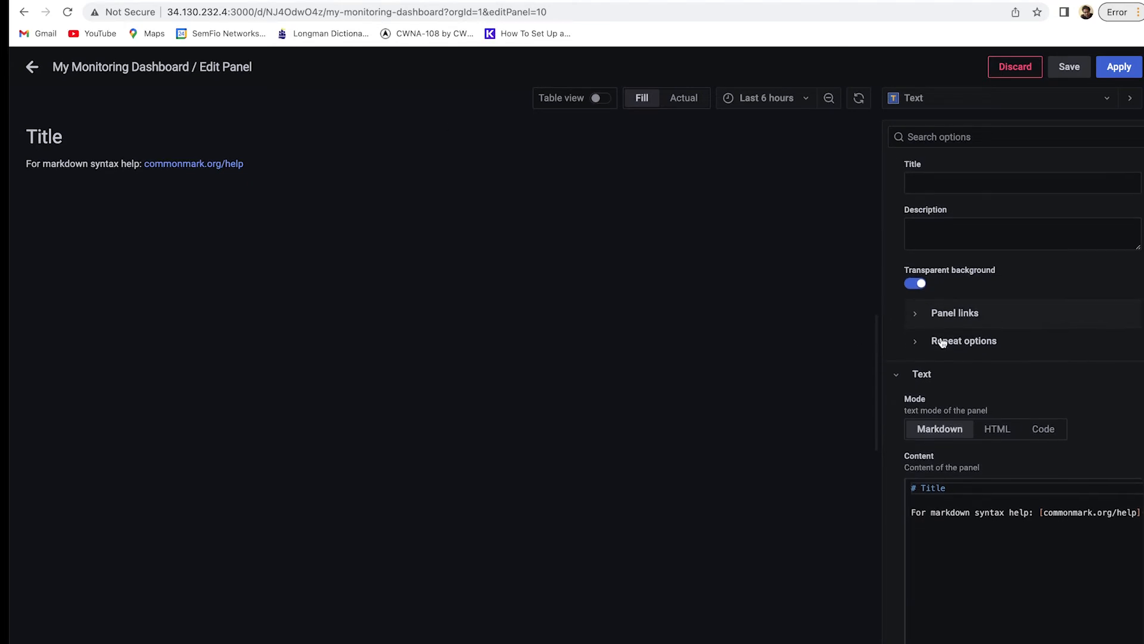
left_click(994, 397)
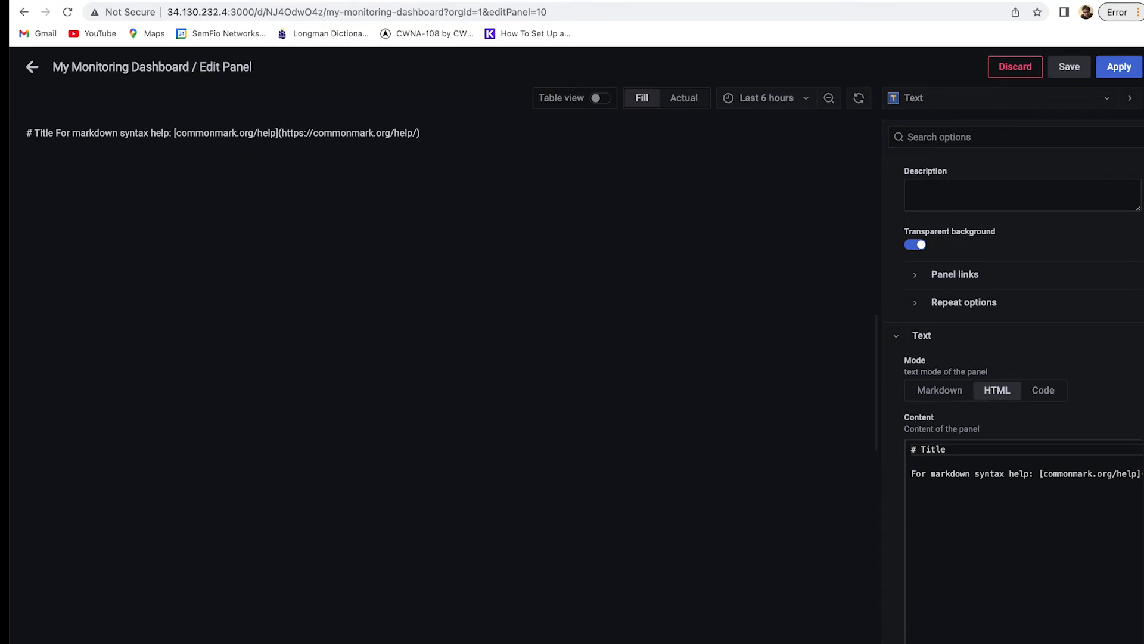
Replace the placeholder content with centred <img> HTML showing the SemFio logo at 350×120.
key("super+Tab")
left_click(1076, 470)
key("super+a")
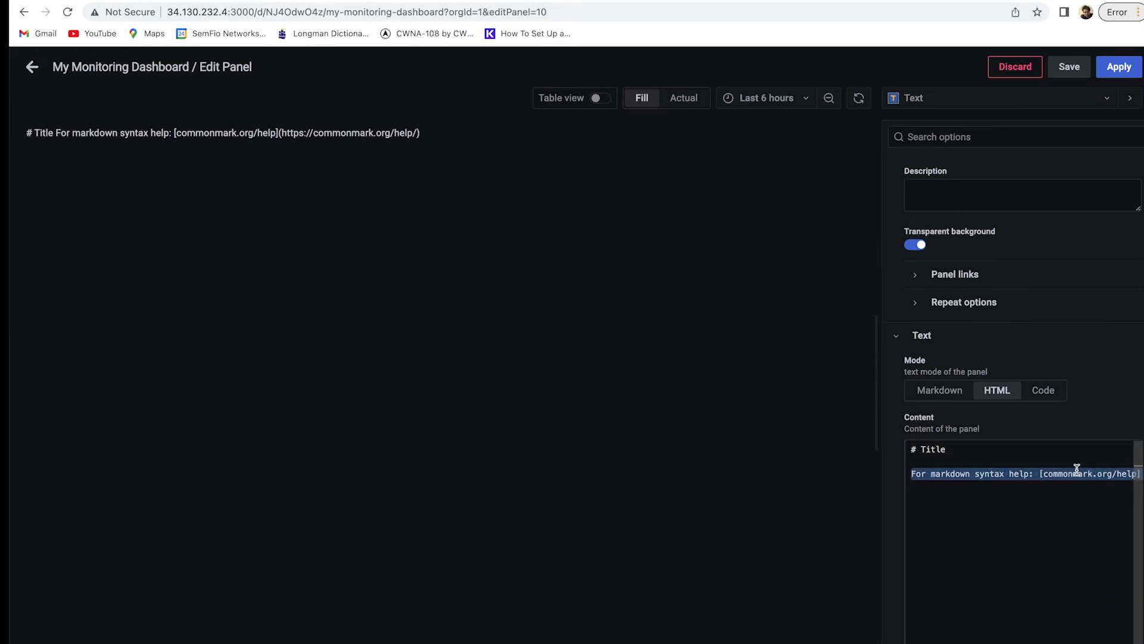
key("BackSpace")
key("super+v")
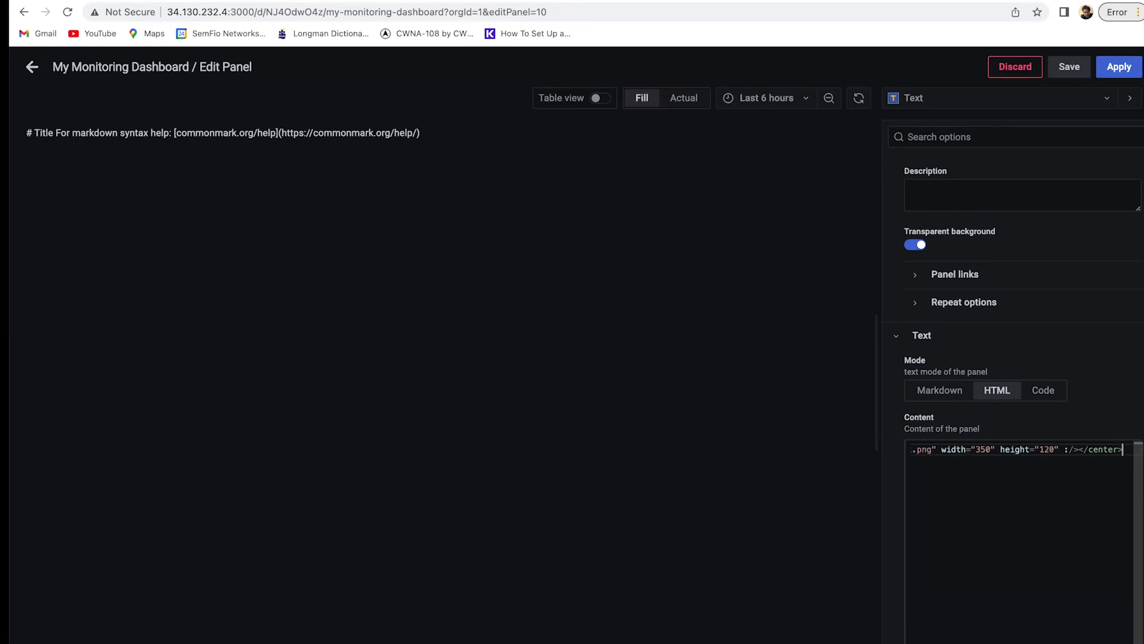
scroll(1027, 507, "left", 8)
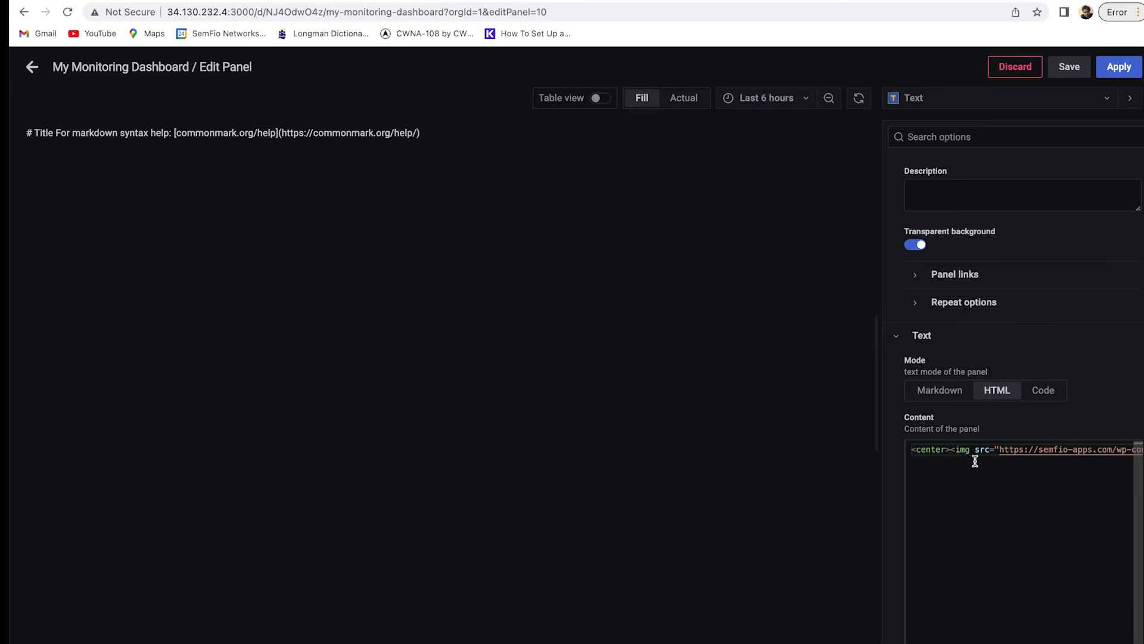
scroll(975, 459, "right", 2)
scroll(955, 457, "left", 2)
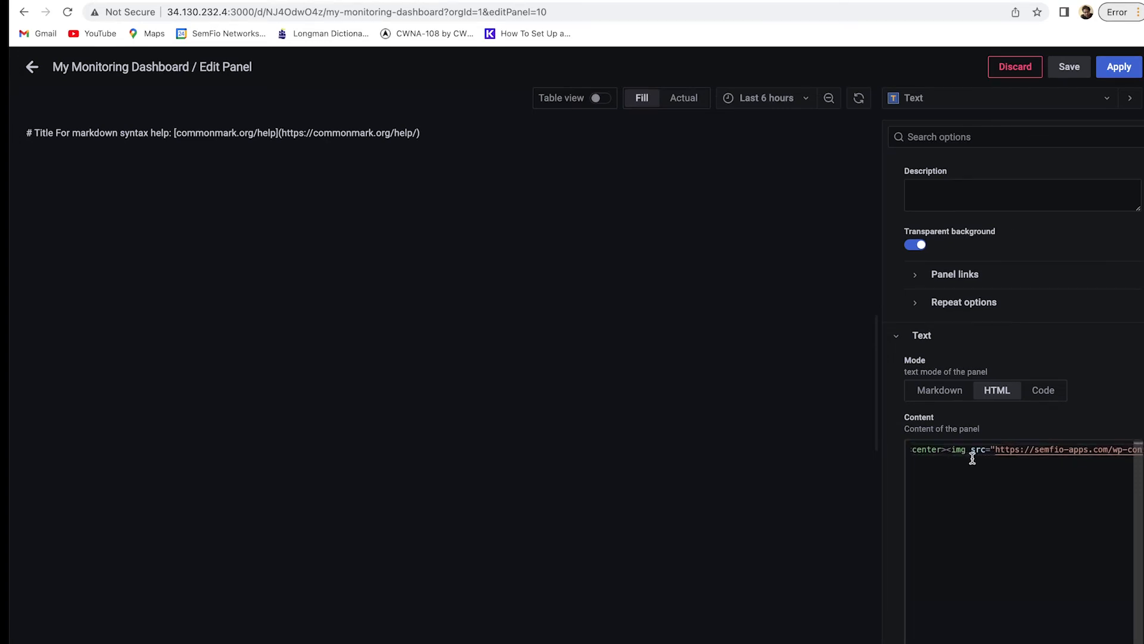
scroll(973, 456, "right", 4)
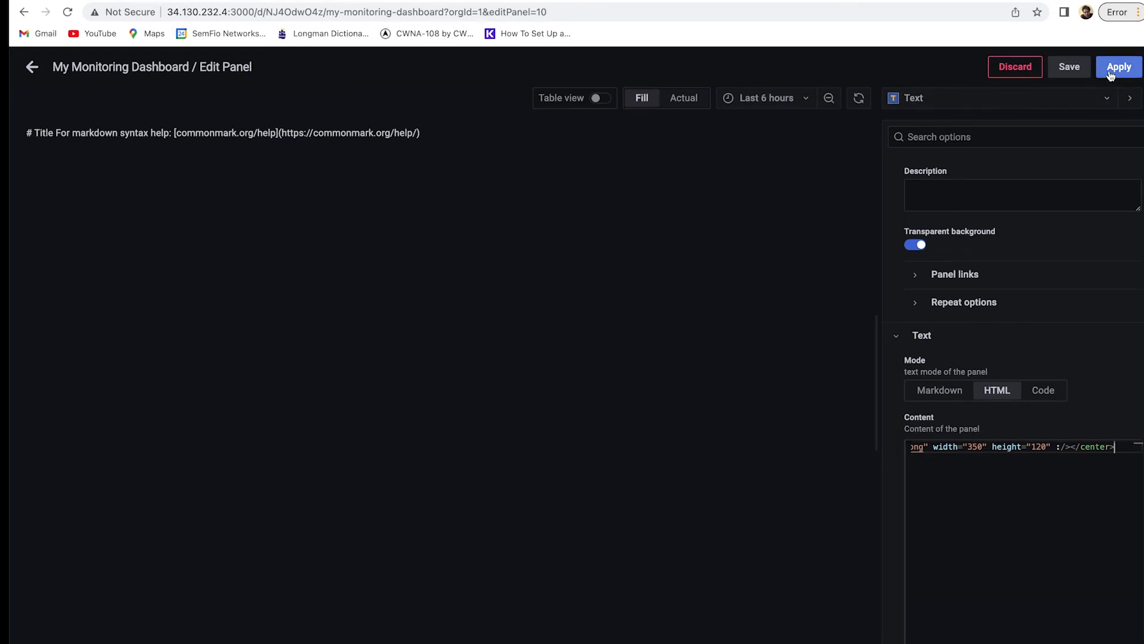
left_click(793, 217)
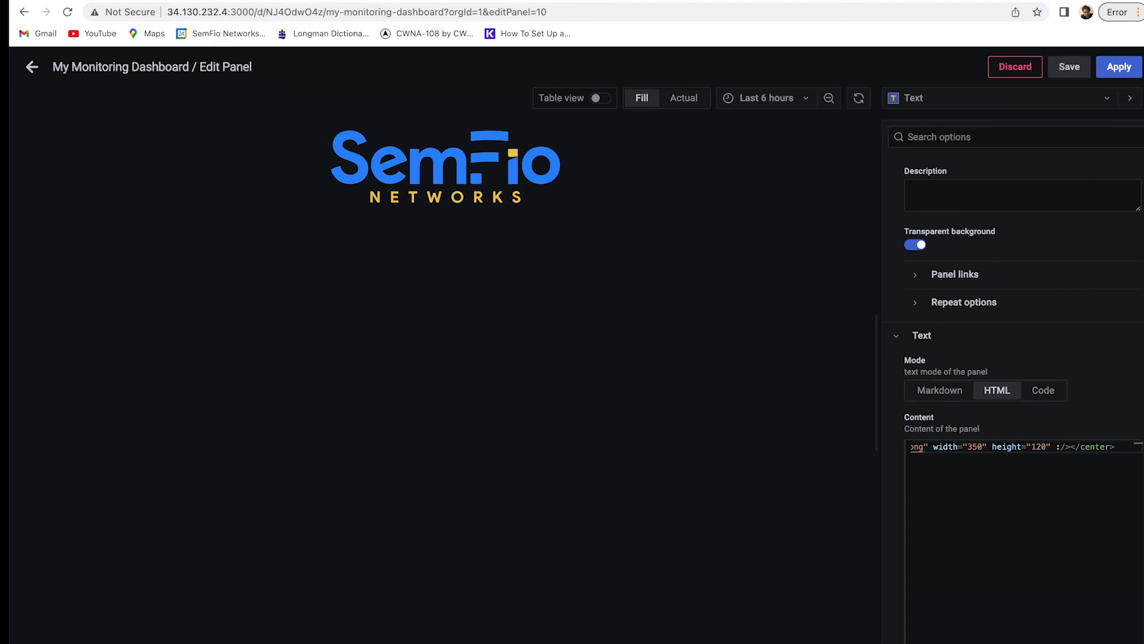
Apply the logo panel to the dashboard and switch to the Terminal window.
left_click(1119, 67)
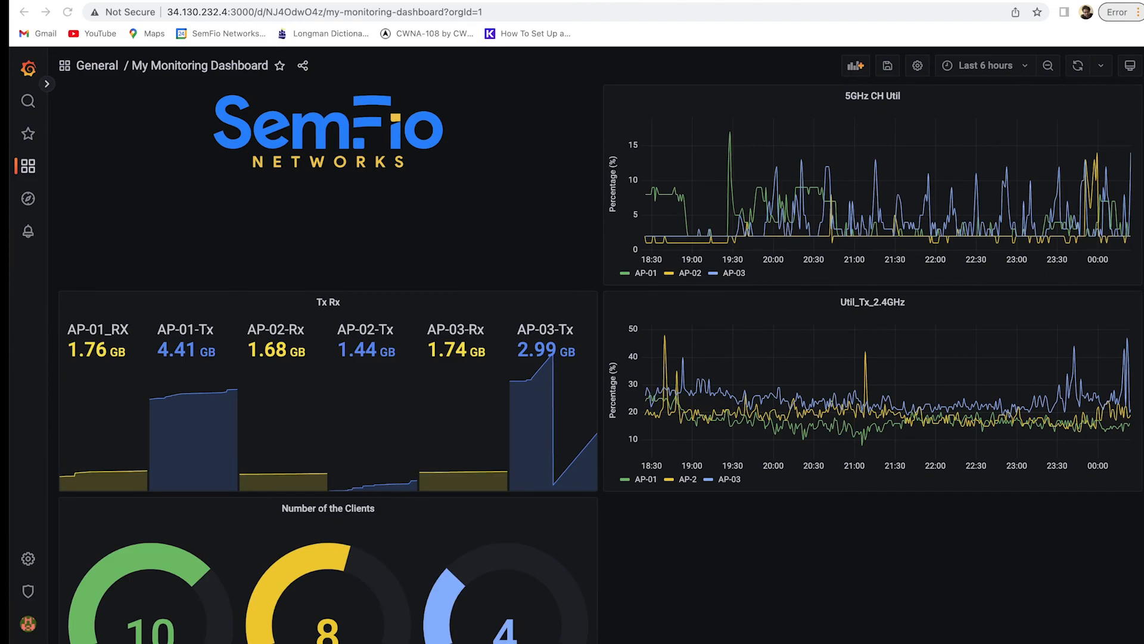
key("super+Tab")
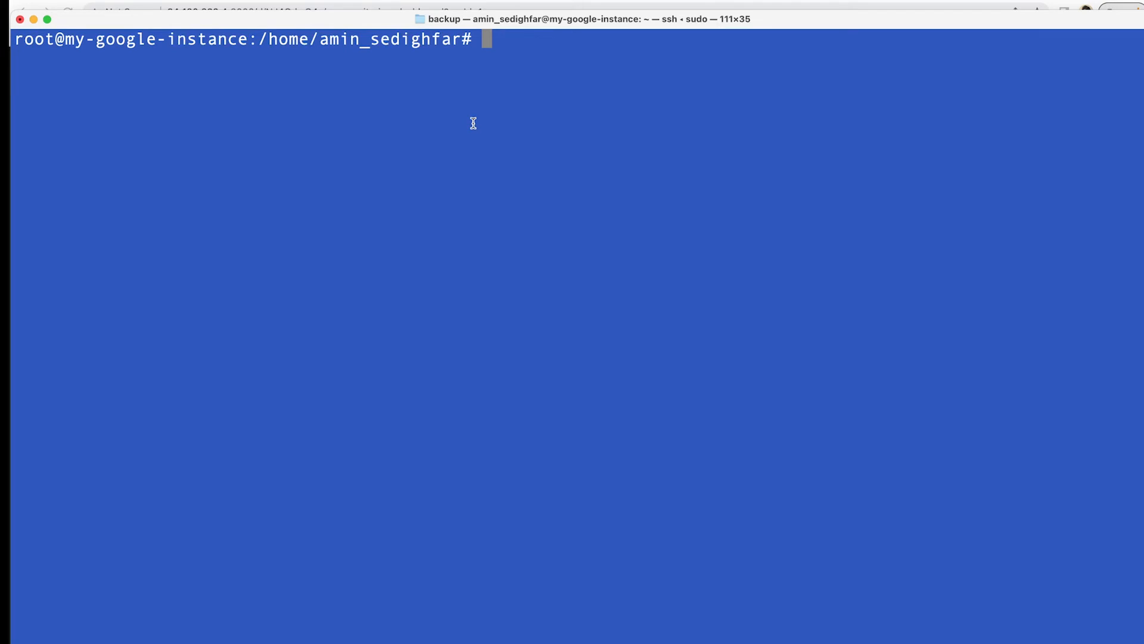
Open a bash shell in the grafana container with 'docker exec -it grafana /bin/bash'.
type("docker ")
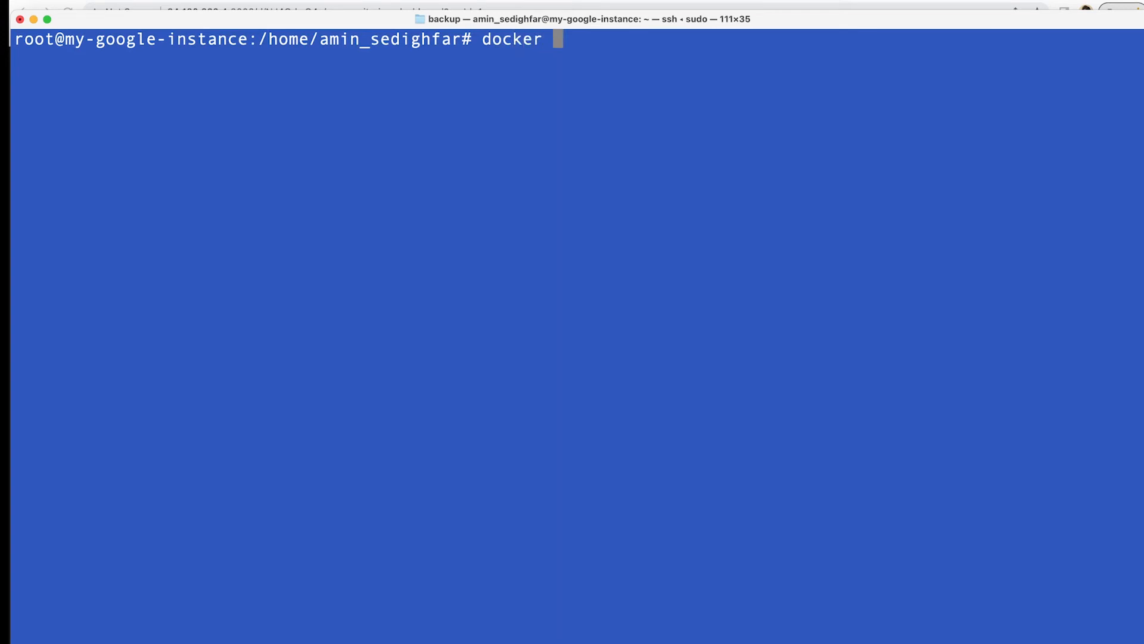
type("exec -it")
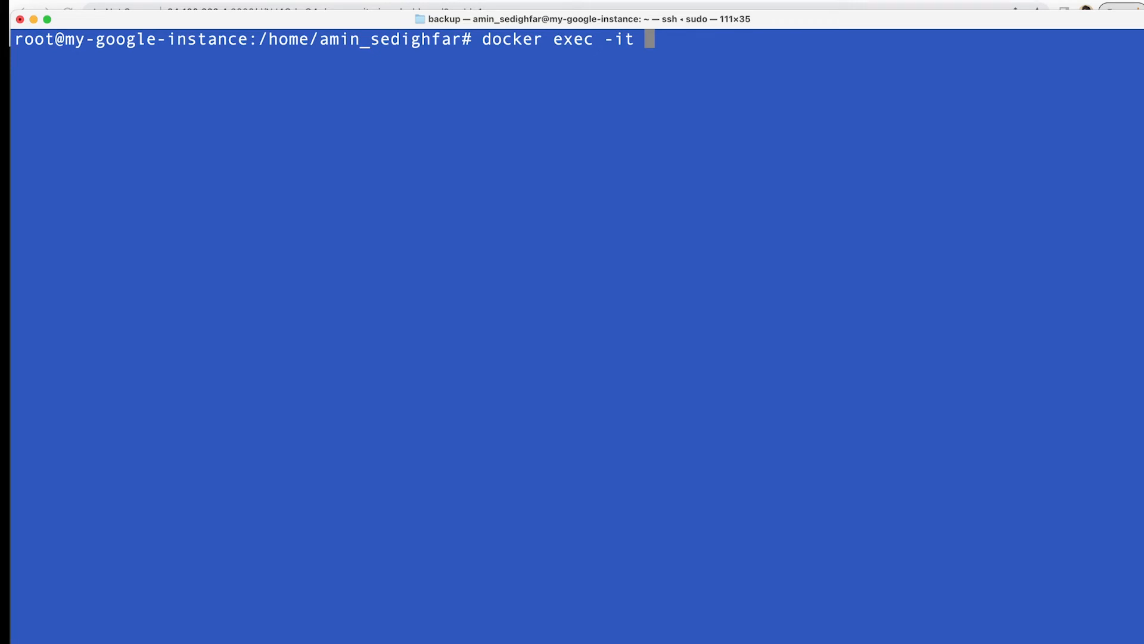
type("grafana /bin")
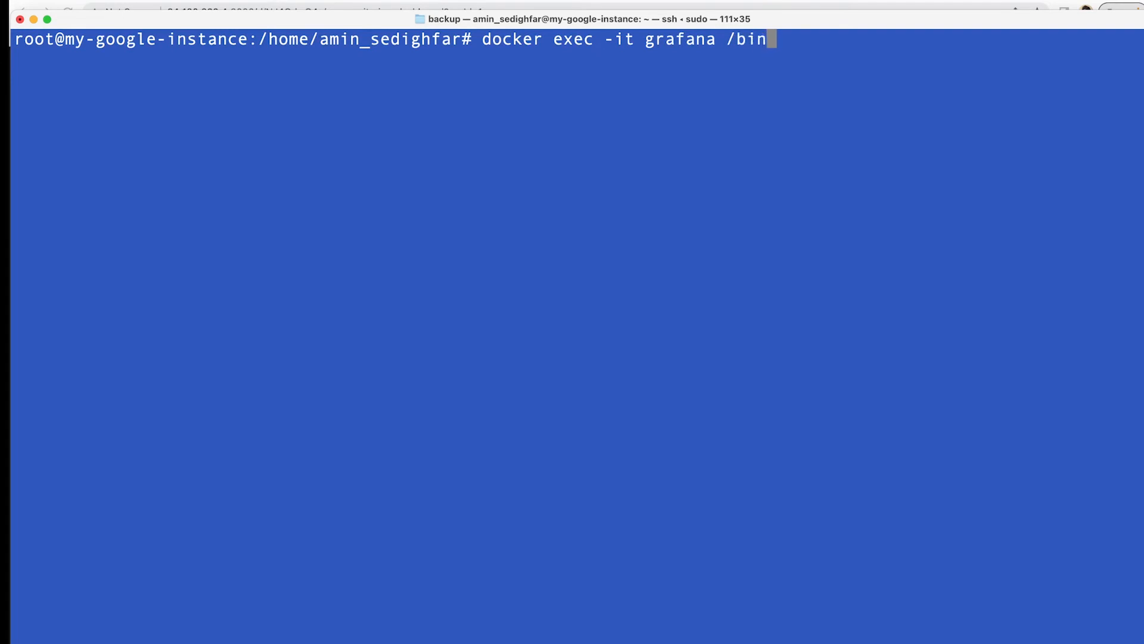
type("/bash")
key("Return")
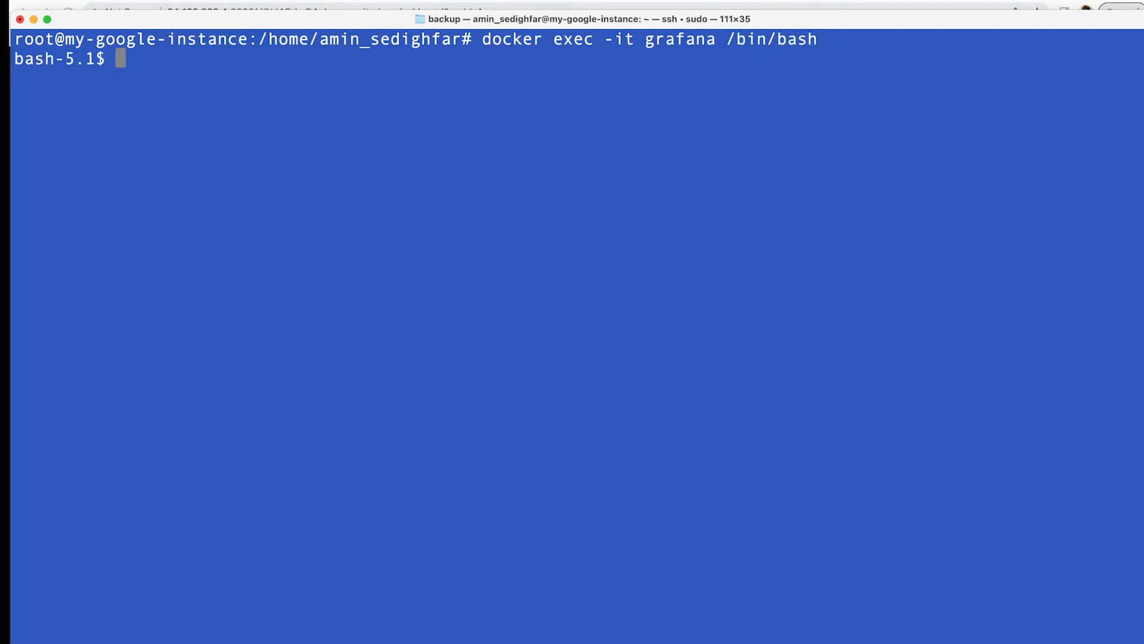
key("Return")
key("Return")
key("Return")
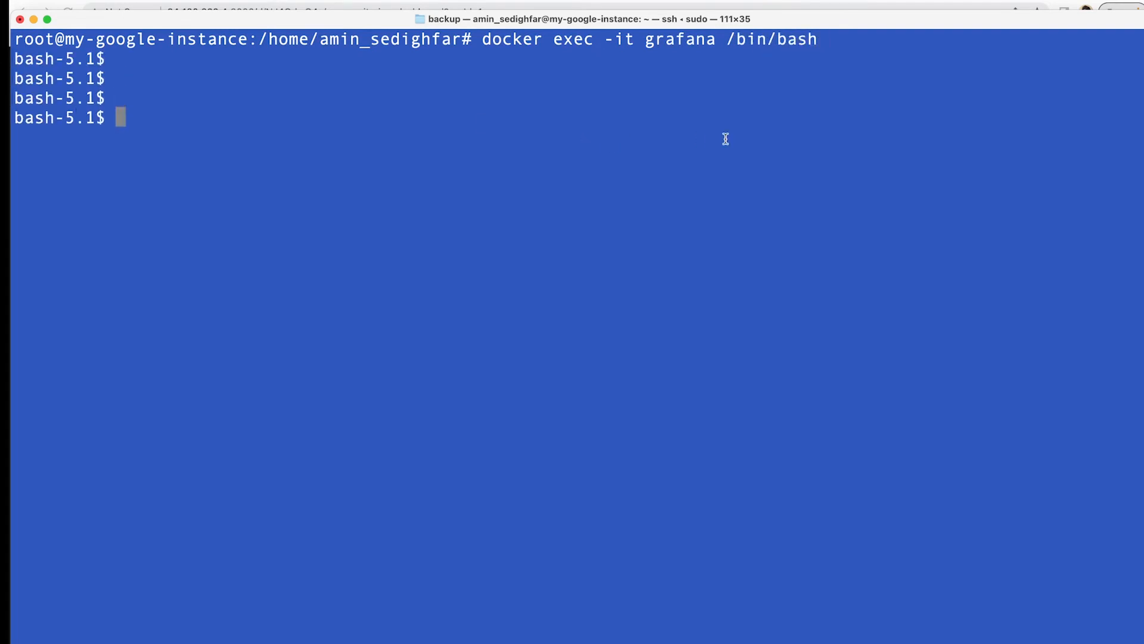
Run 'grafana-cli plugins install grafana-clock-panel' inside the container.
key("super+Tab")
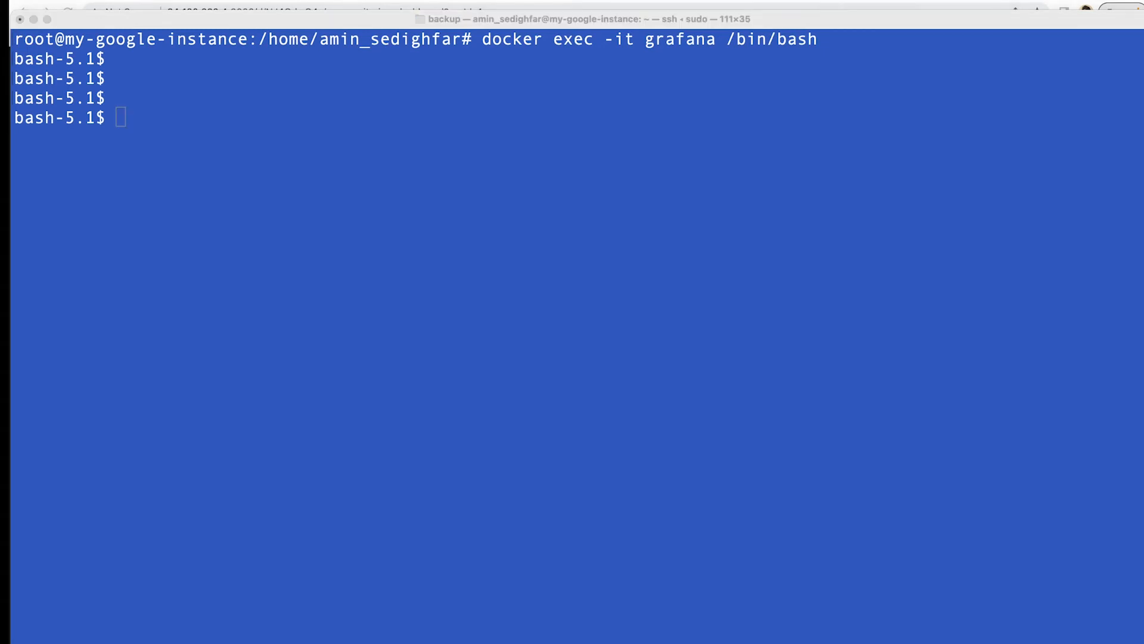
left_click(494, 132)
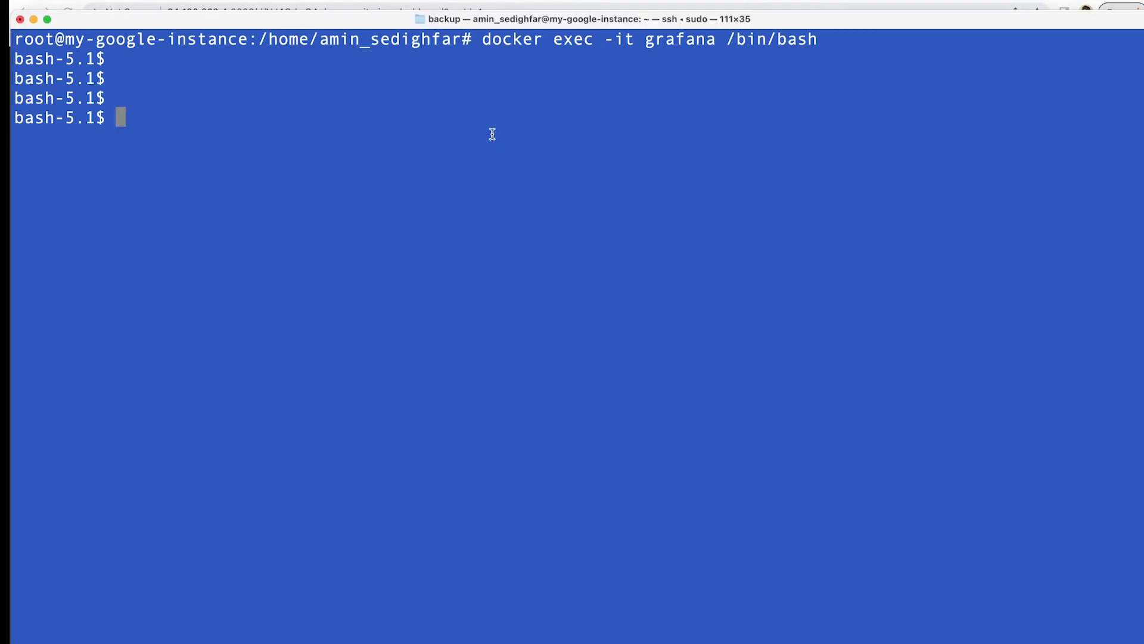
type("grafana-cli plugins install grafana-clock-panel")
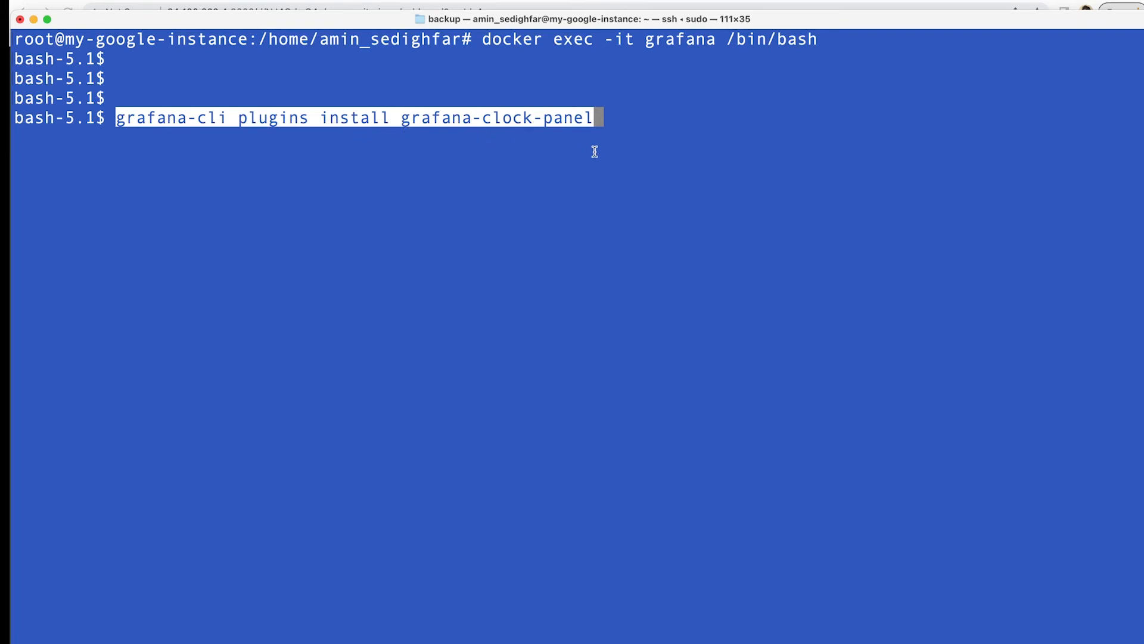
key("Return")
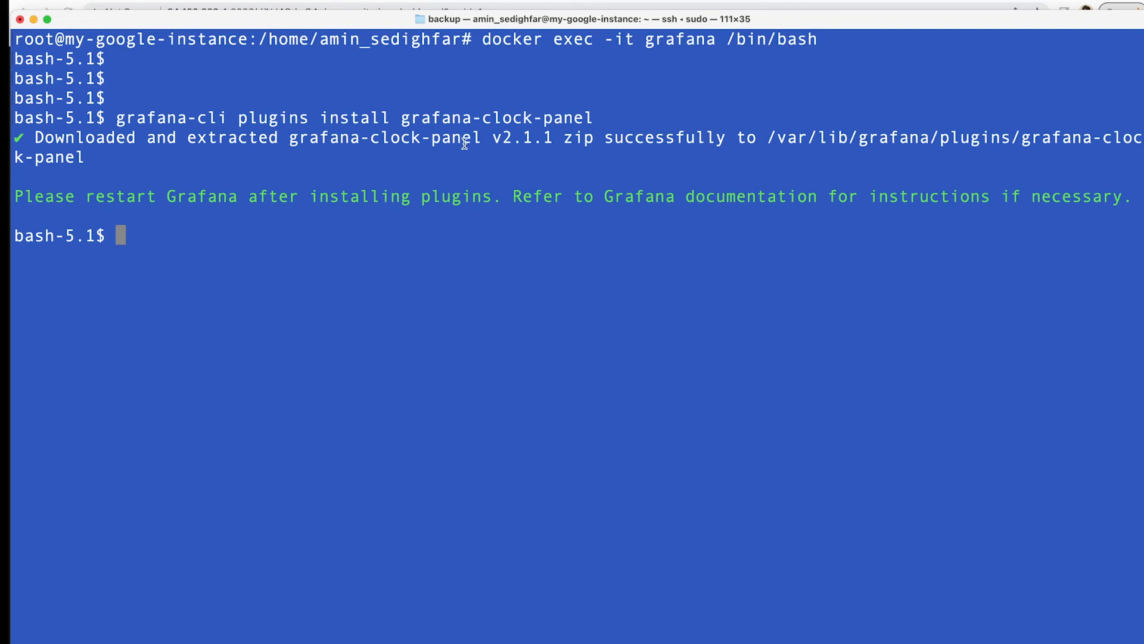
Exit the container shell and run 'docker restart grafana'.
left_click_drag(12, 199, 1094, 192)
left_click(499, 300)
type("exit")
key("Return")
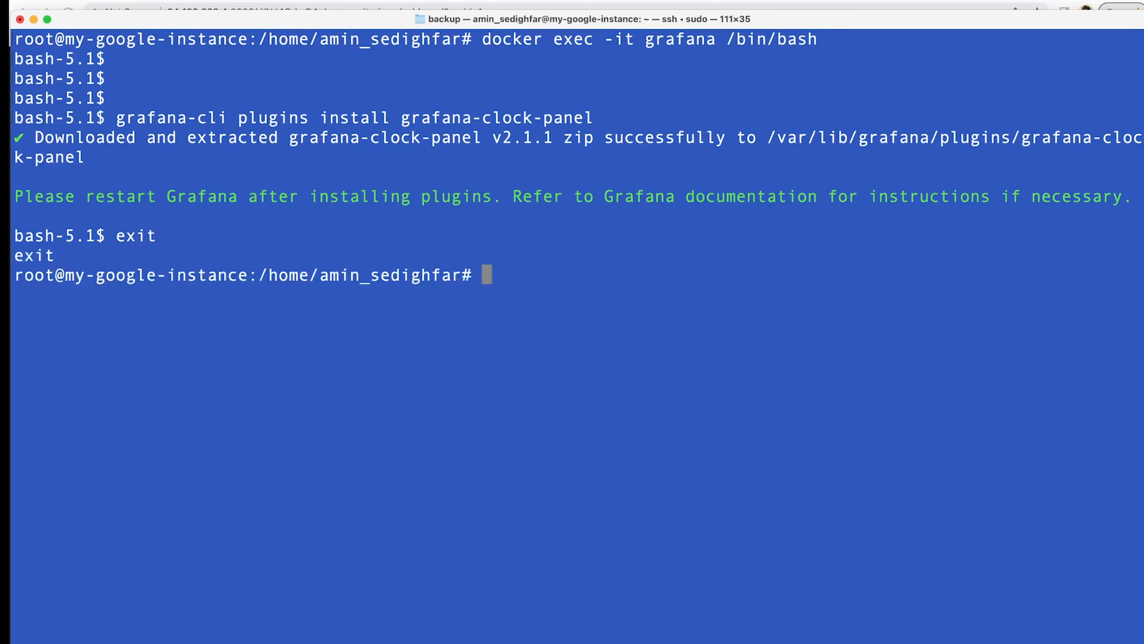
type("docker")
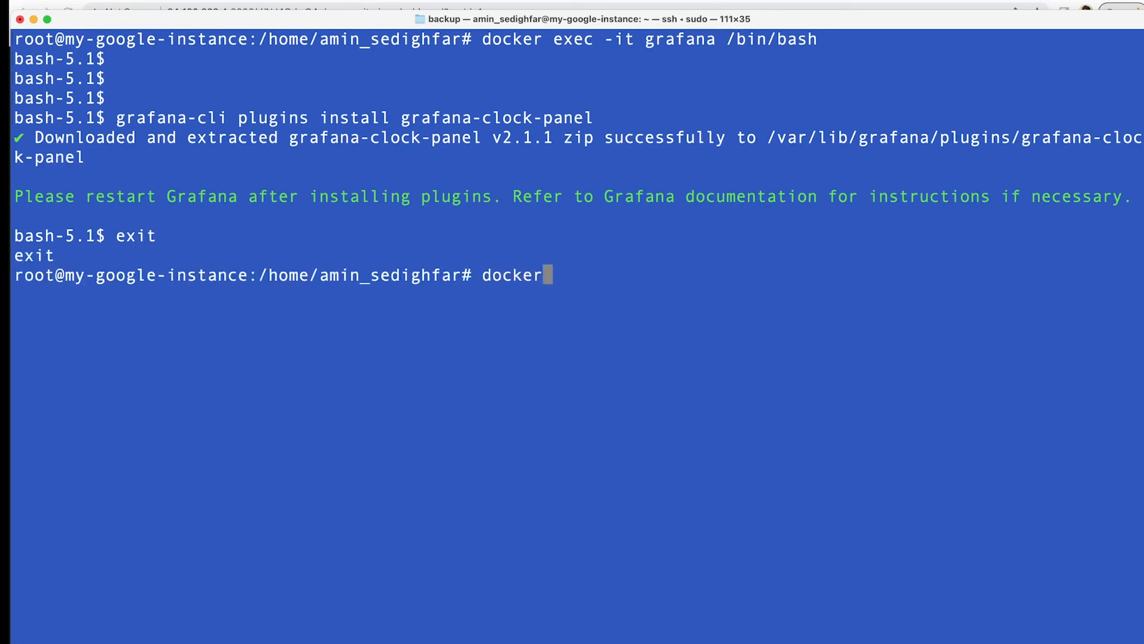
type(" restart ")
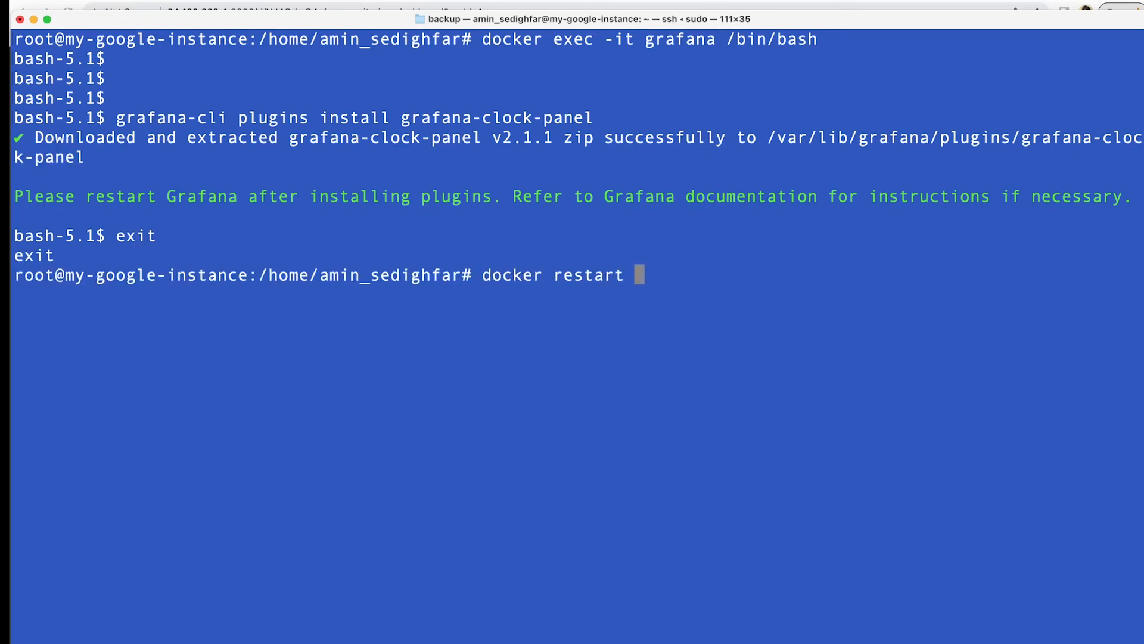
type("grfa")
key("BackSpace")
key("BackSpace")
type("afana")
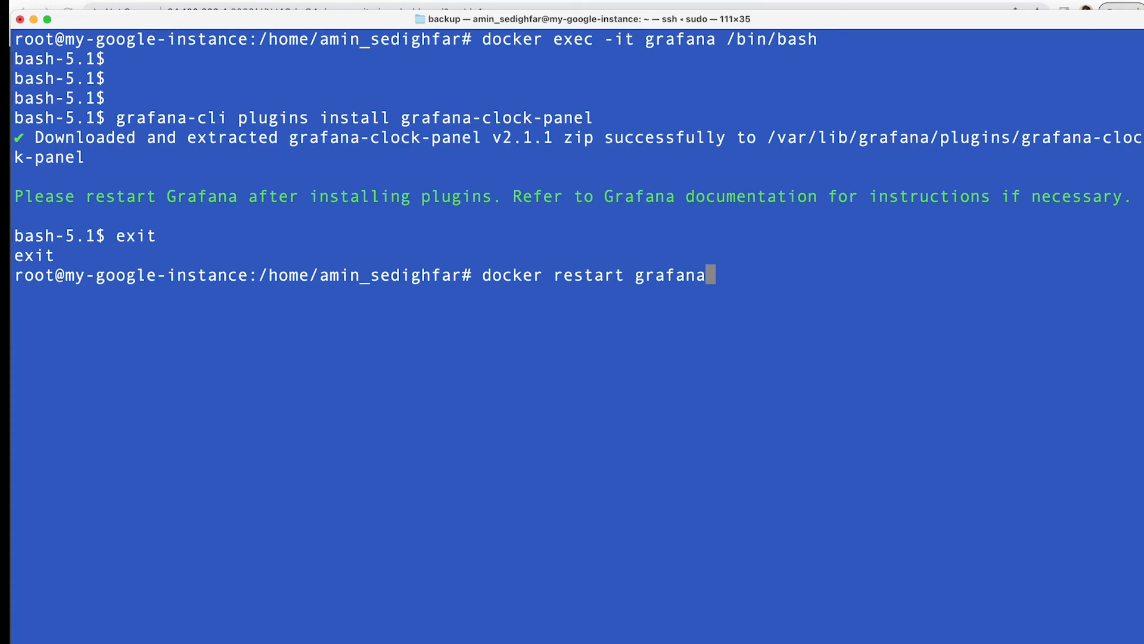
key("Return")
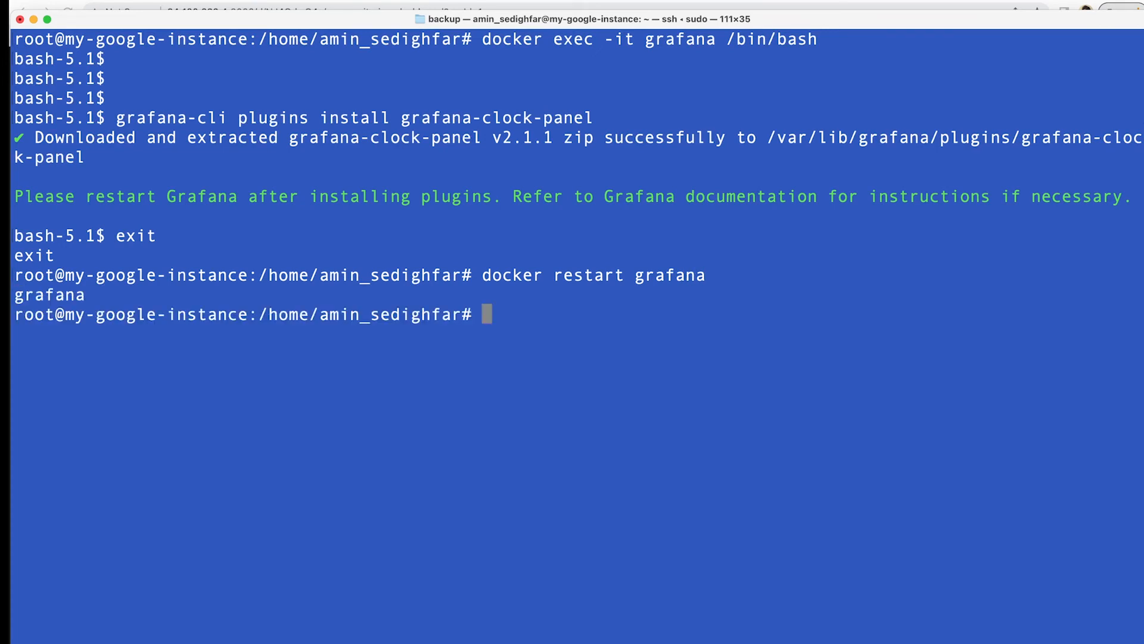
Confirm with 'docker ps' that grafana has been up 3 seconds, then return to Chrome.
type("docker ps")
key("Return")
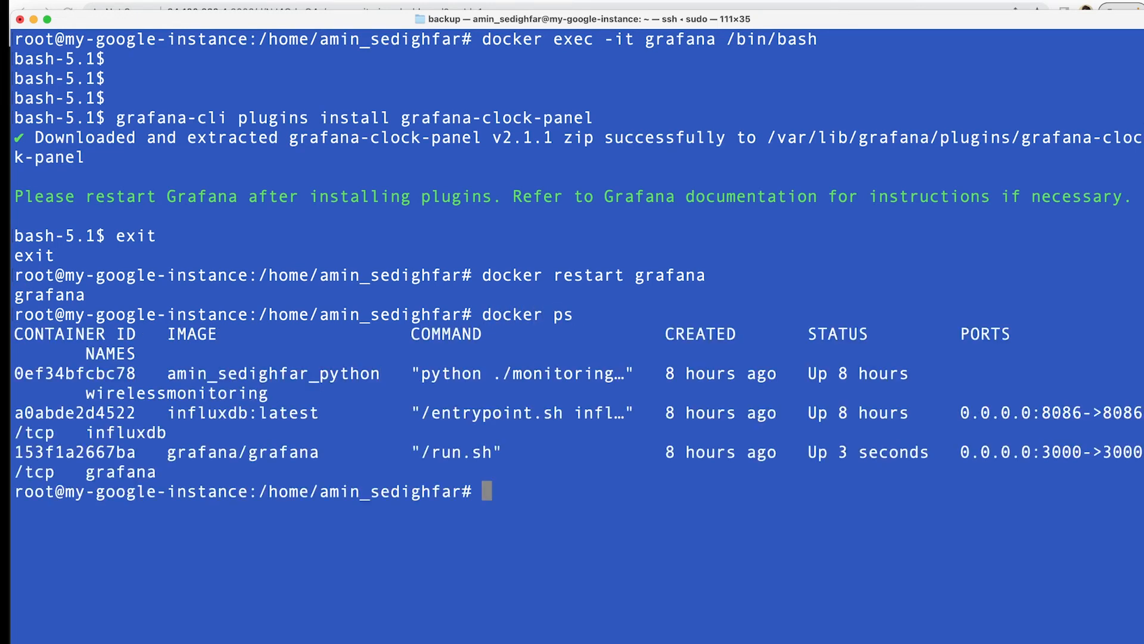
left_click_drag(926, 453, 815, 452)
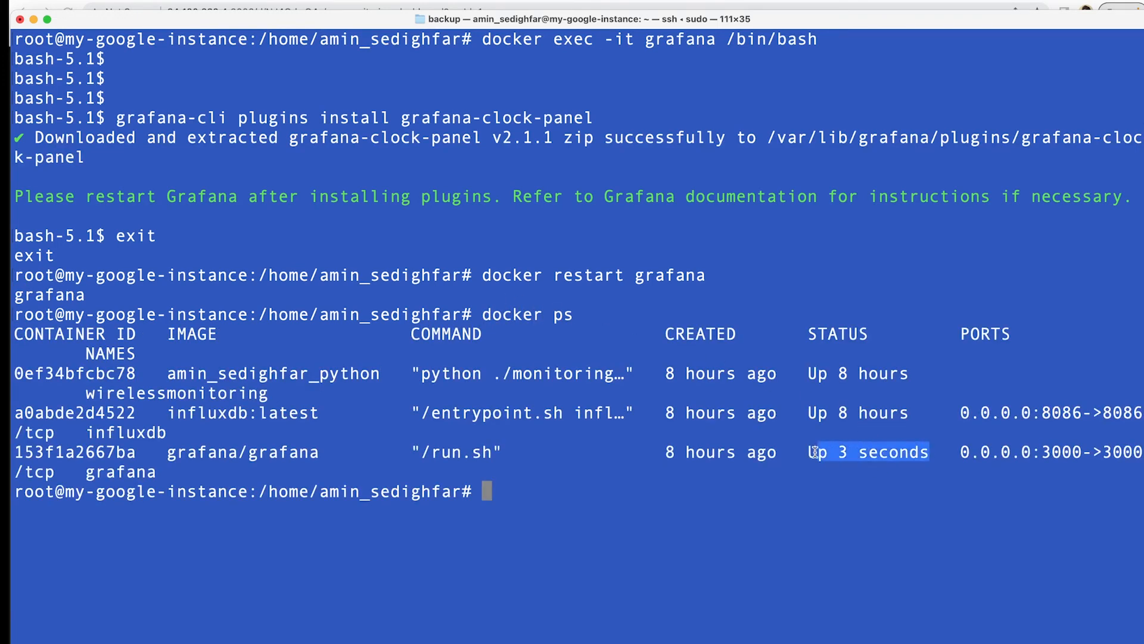
key("super+Tab")
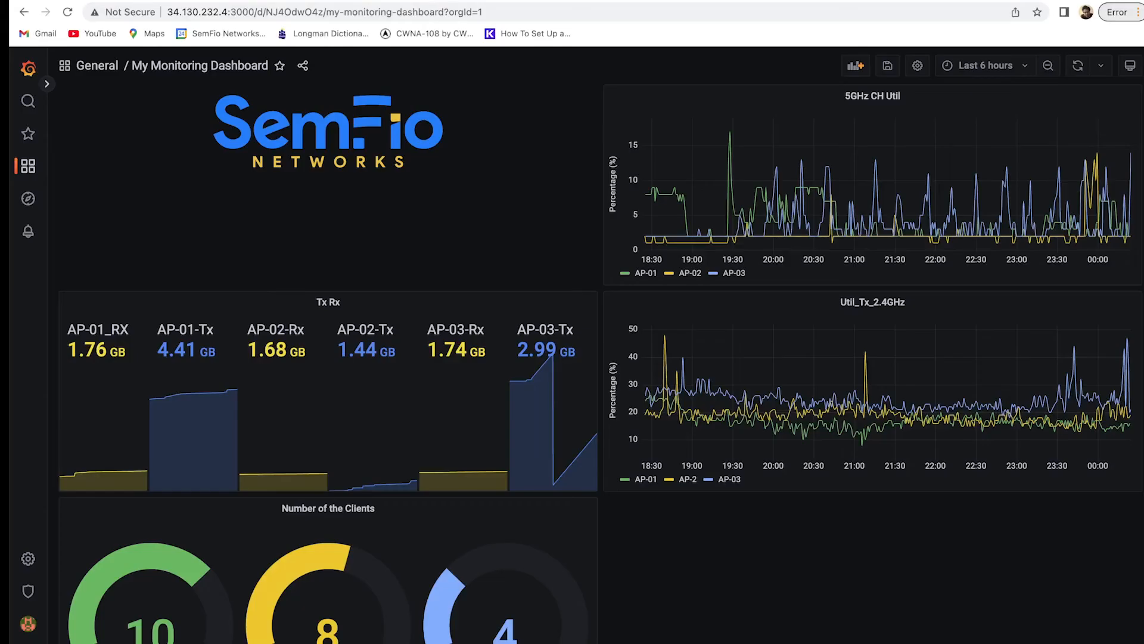
Add a new top-right panel using the suggested Clock visualization.
left_click(856, 66)
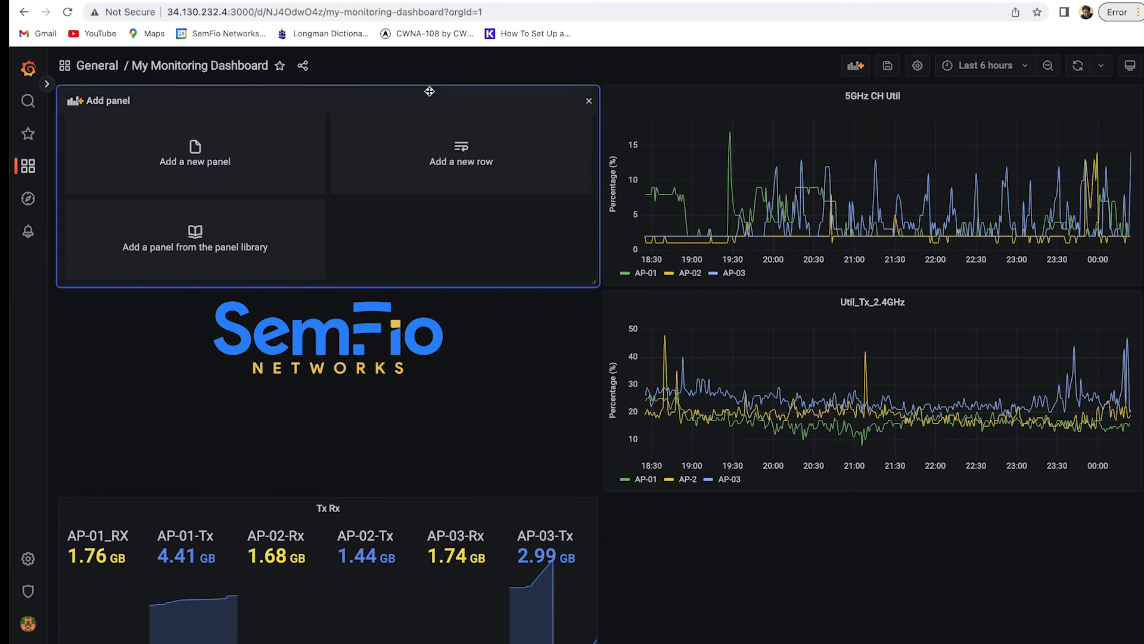
left_click_drag(444, 92, 980, 88)
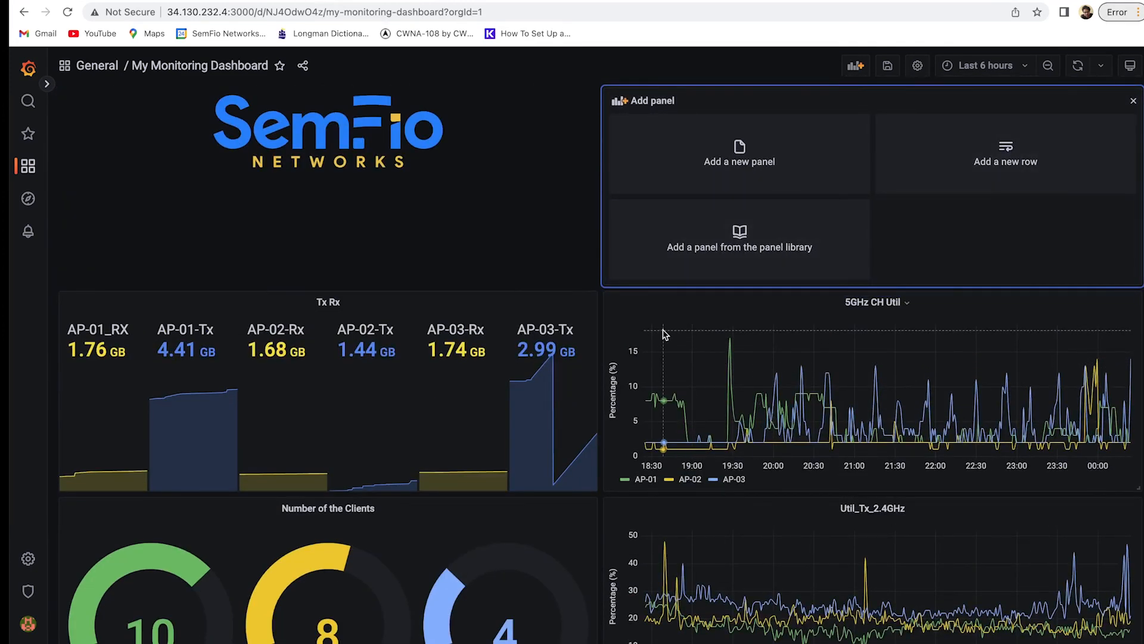
left_click(785, 136)
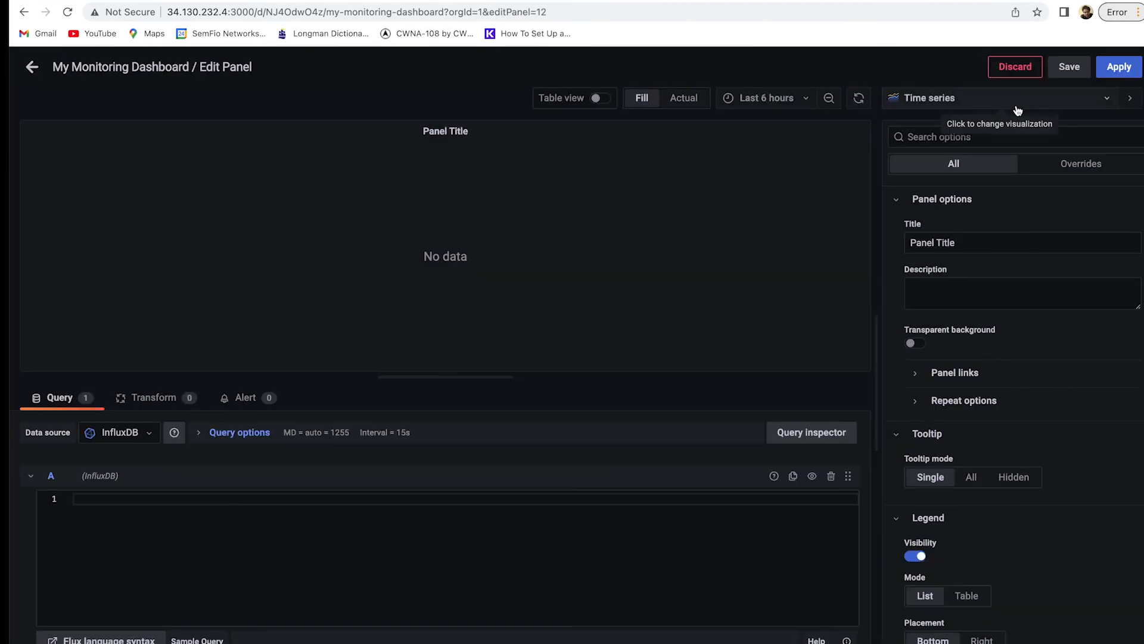
left_click(984, 102)
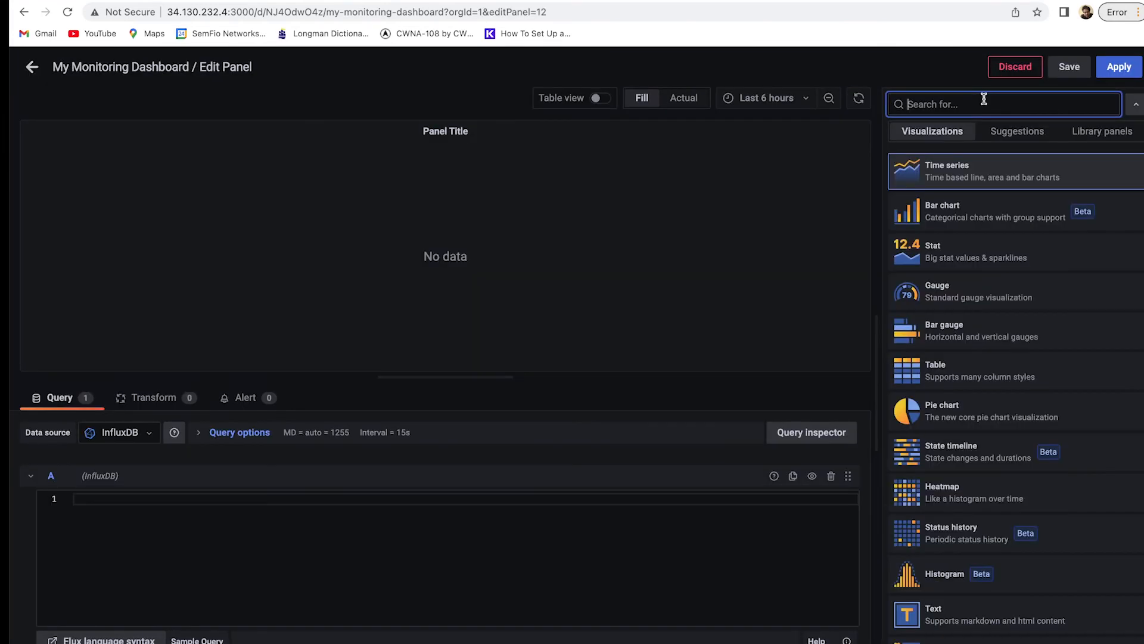
left_click(1013, 135)
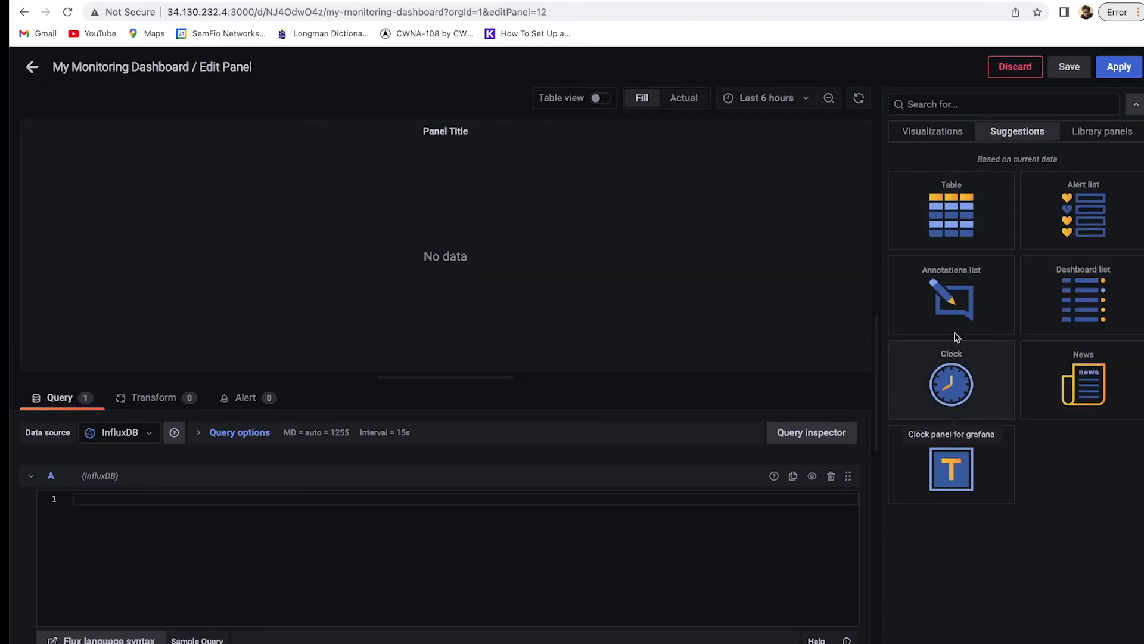
left_click(970, 374)
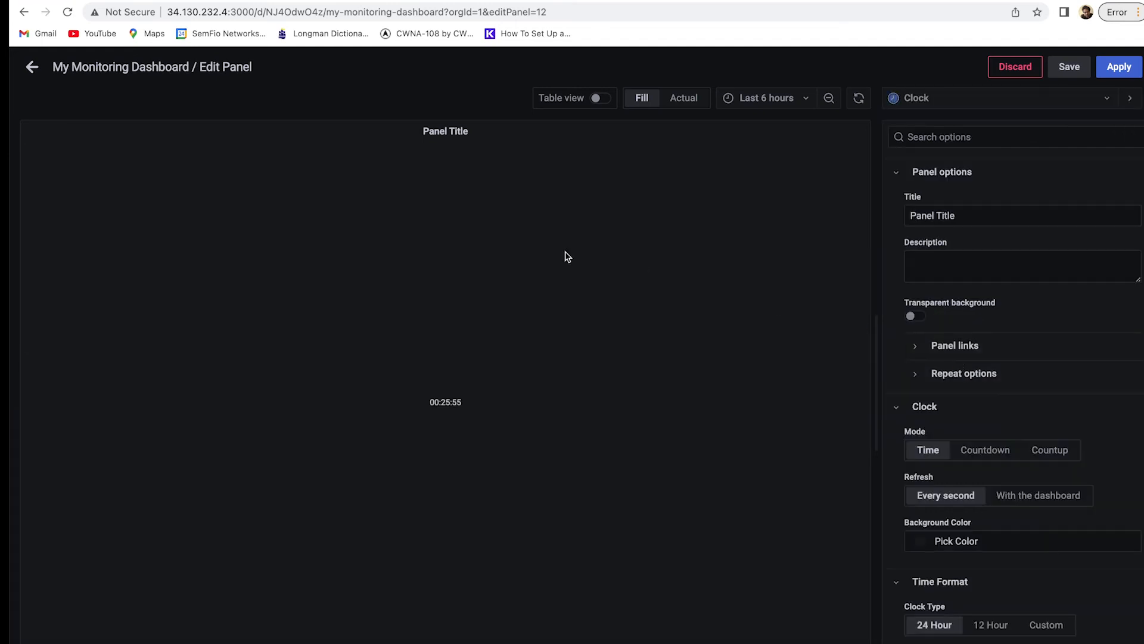
Give the clock no title, a transparent background, 50px font, and 12-hour format.
triple_click(987, 216)
key("BackSpace")
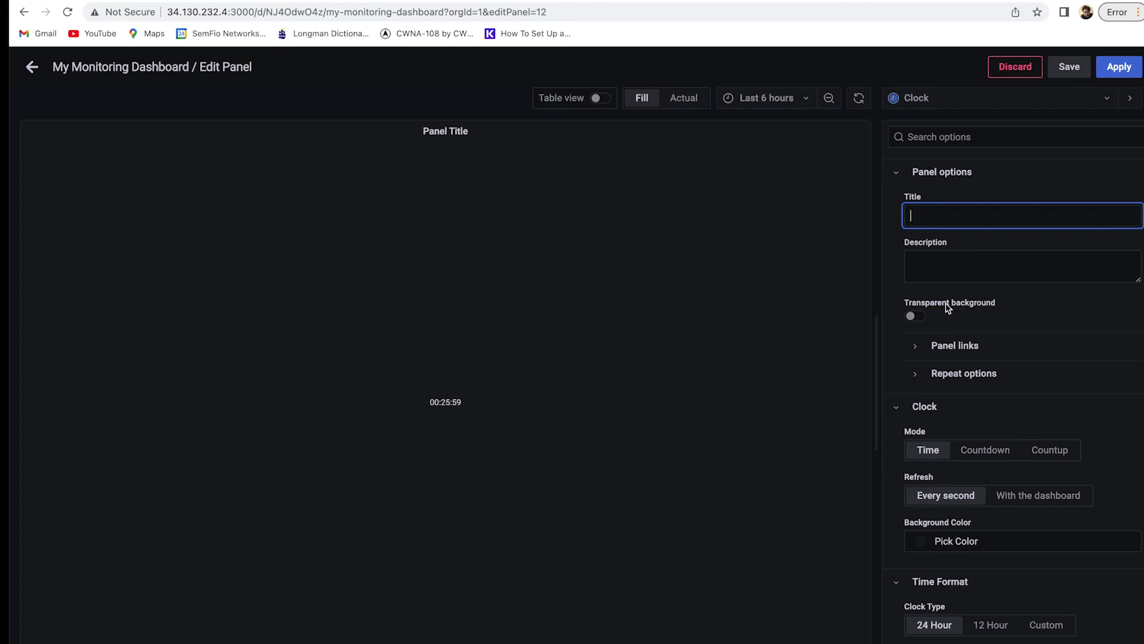
left_click(918, 317)
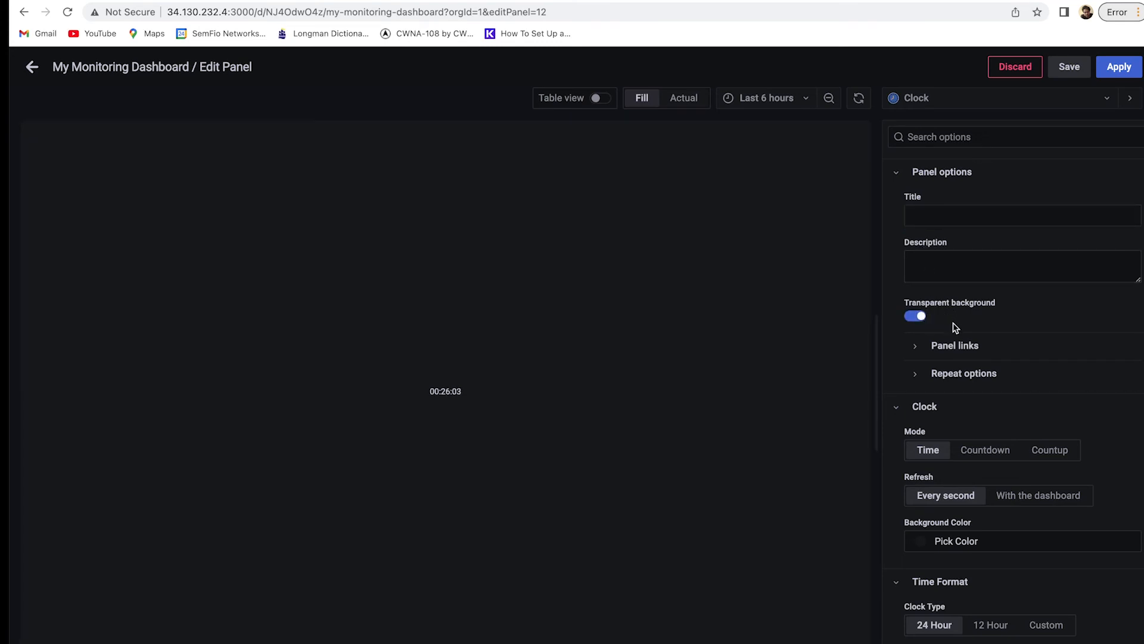
scroll(956, 340, "down", 2)
scroll(956, 341, "down", 3)
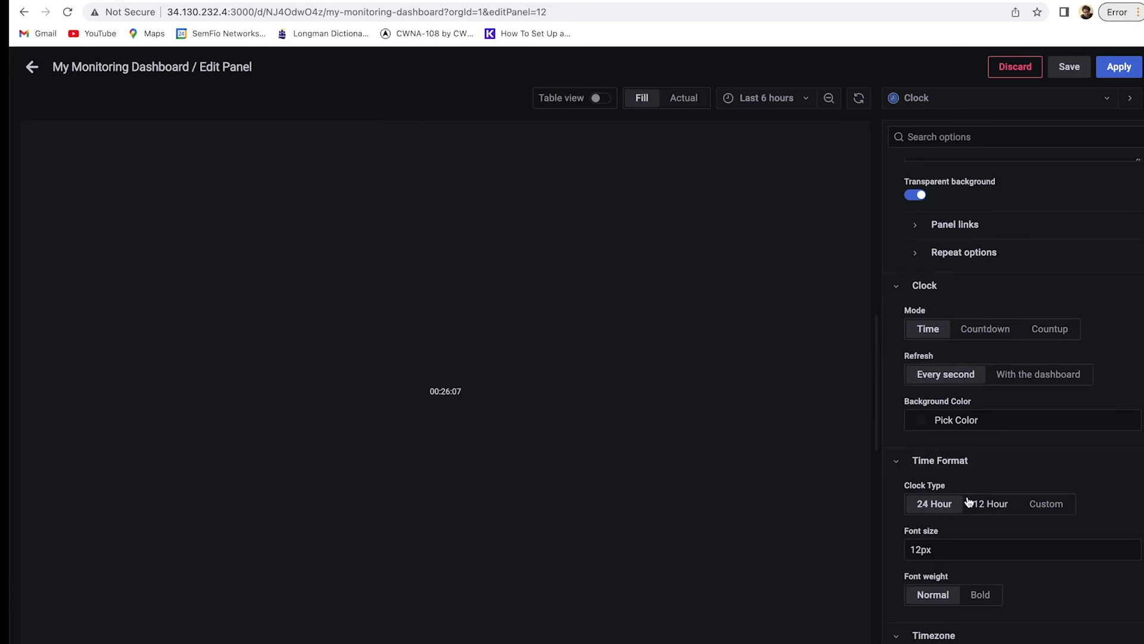
scroll(950, 536, "down", 1)
left_click(921, 540)
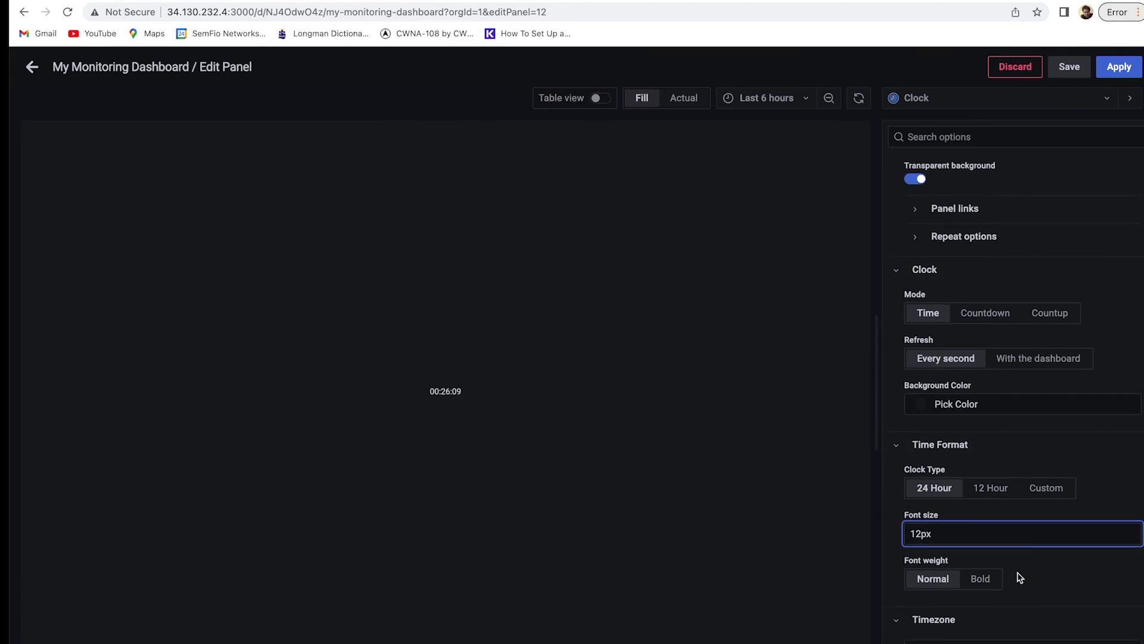
key("BackSpace")
key("BackSpace")
type("50")
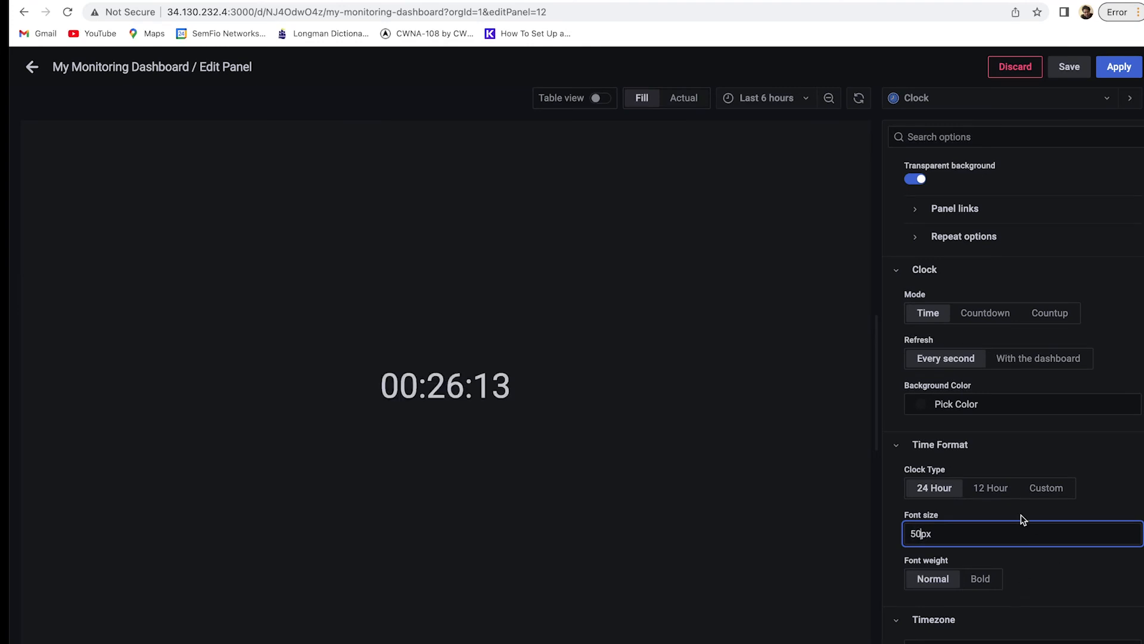
left_click(977, 488)
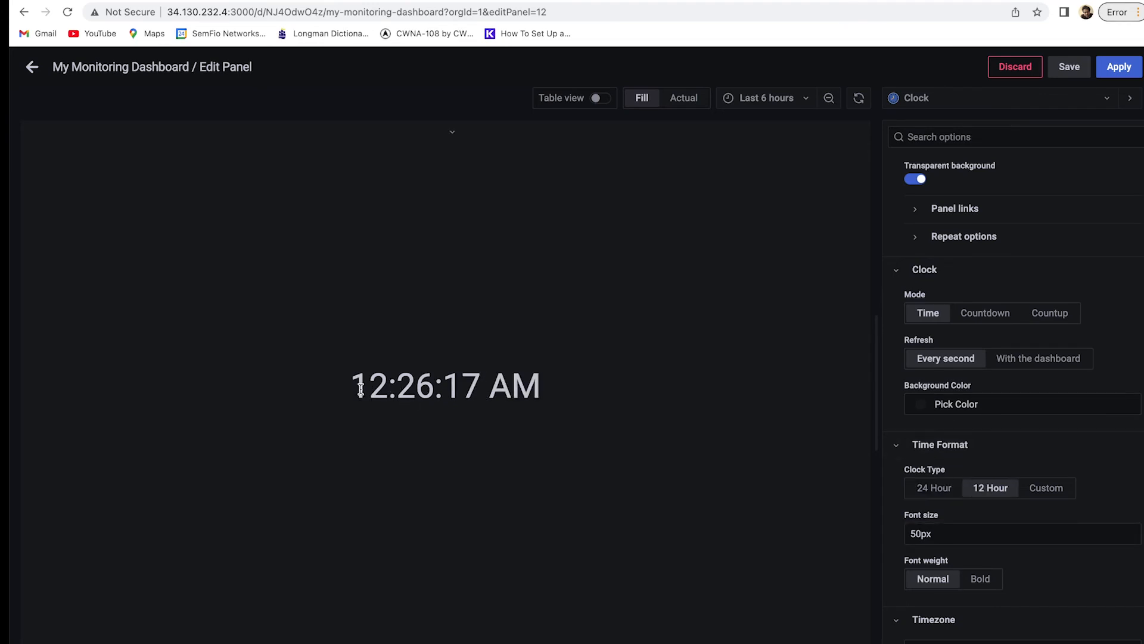
left_click_drag(360, 388, 533, 386)
Set the clock timezone to America/Toronto and display it by plain name.
left_click(476, 385)
scroll(983, 584, "down", 2)
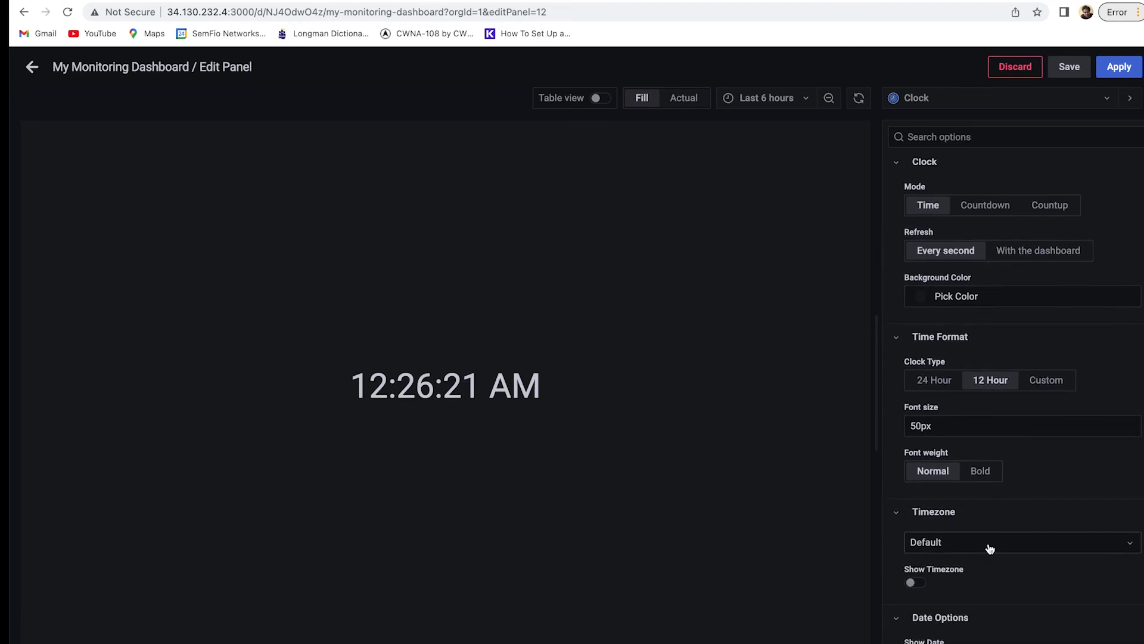
left_click(986, 548)
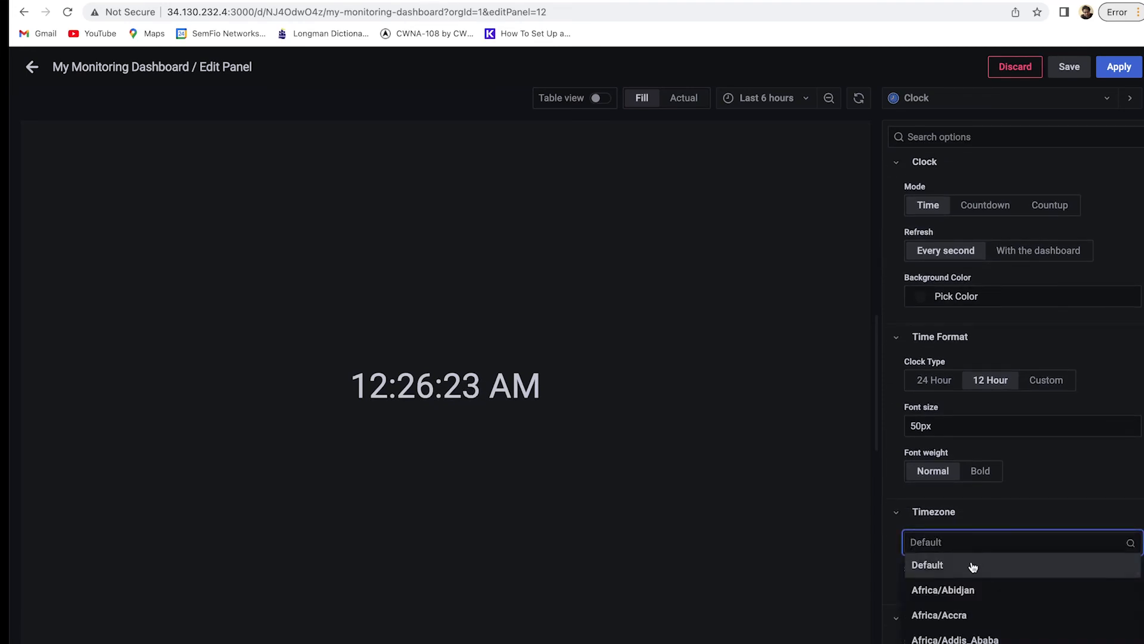
type("toro")
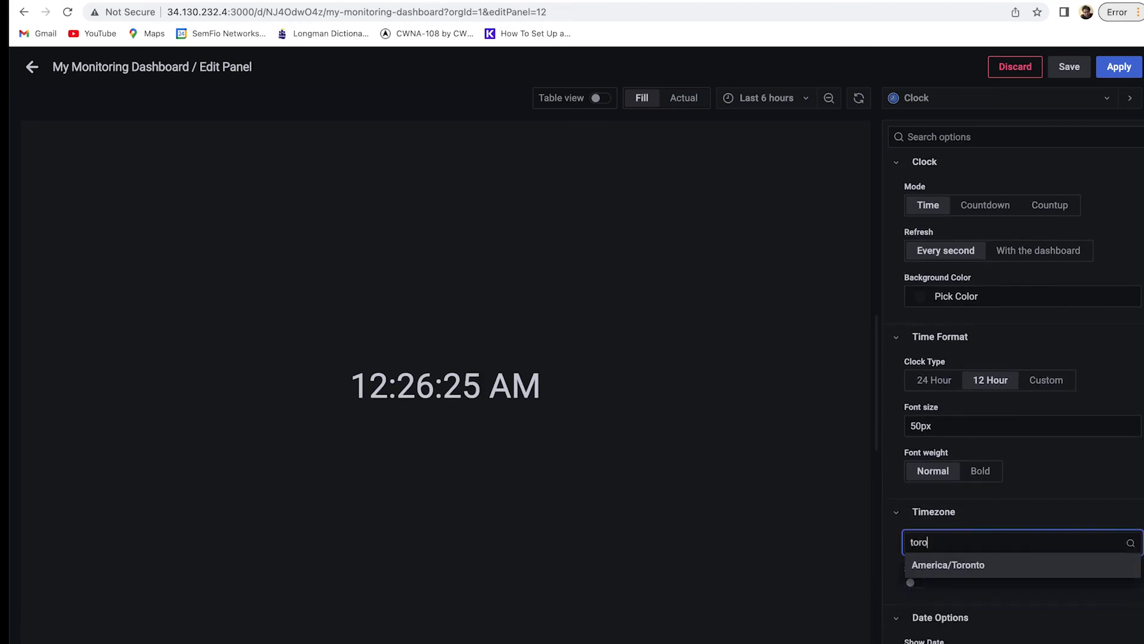
left_click(1003, 573)
left_click(912, 583)
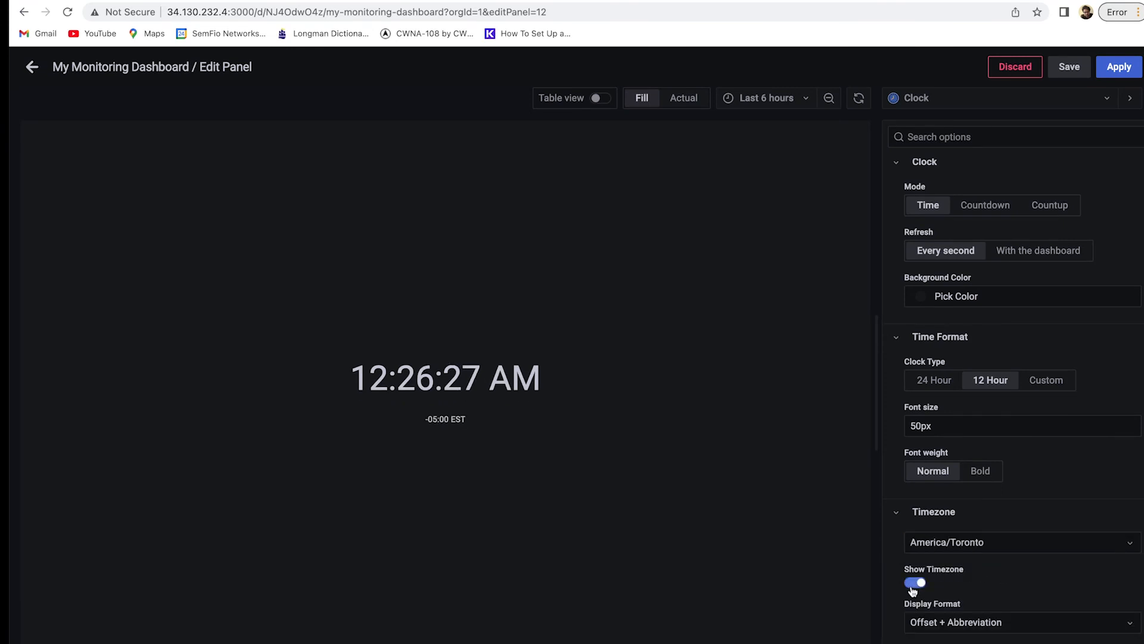
scroll(909, 563, "down", 2)
left_click(1000, 513)
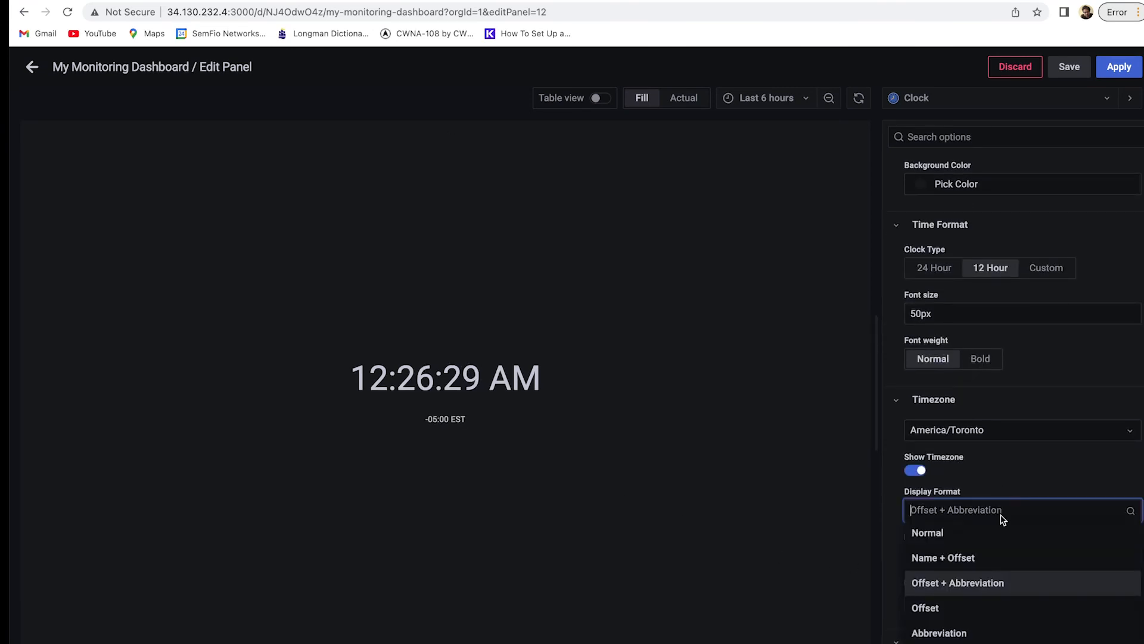
left_click(958, 542)
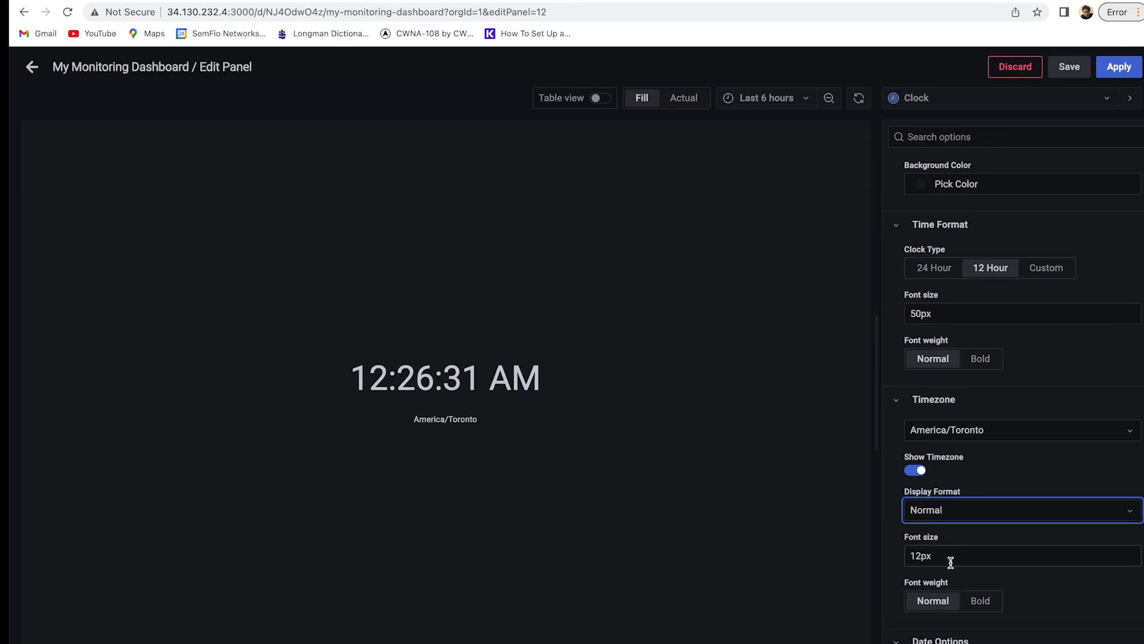
Set timezone label to 40px, bold the time and timezone, and date font to 40px.
left_click(921, 556)
key("BackSpace")
key("BackSpace")
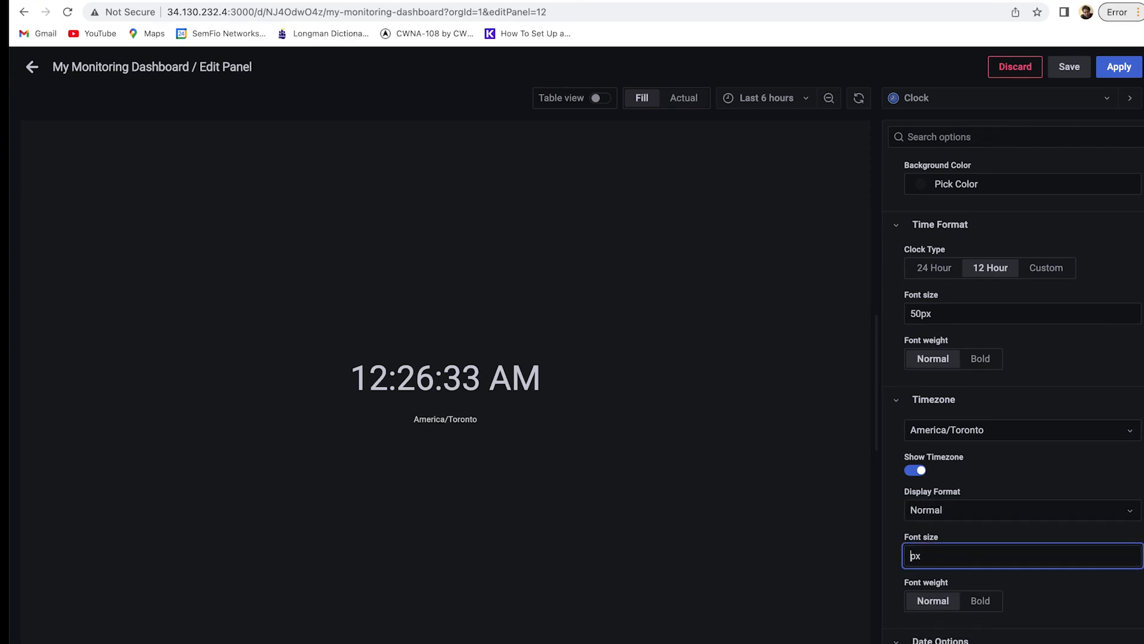
type("40")
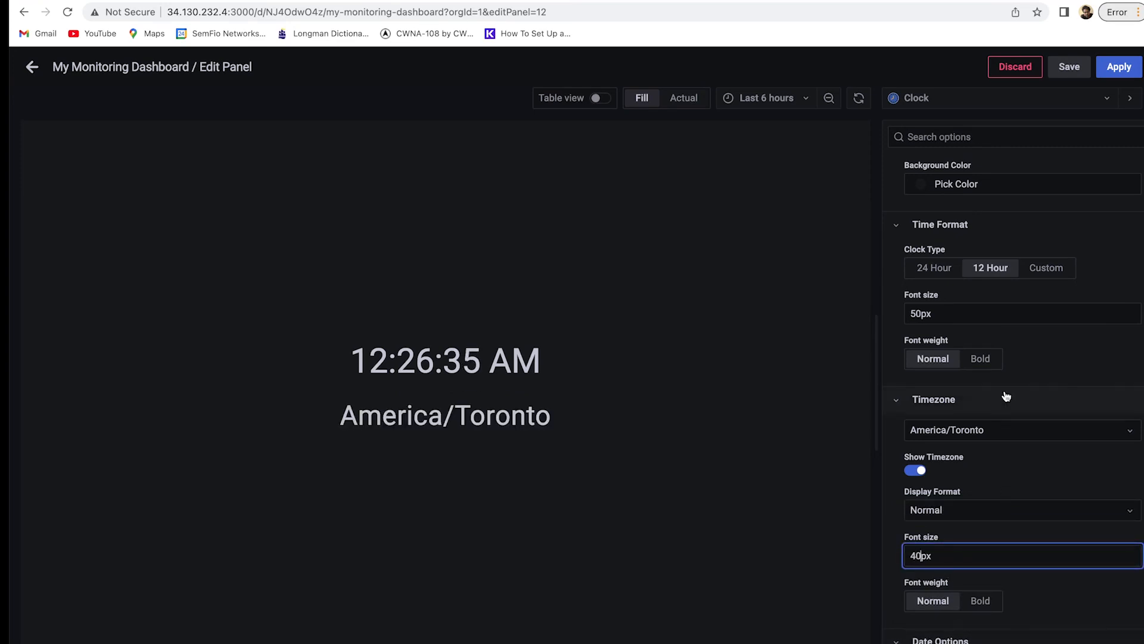
left_click(994, 357)
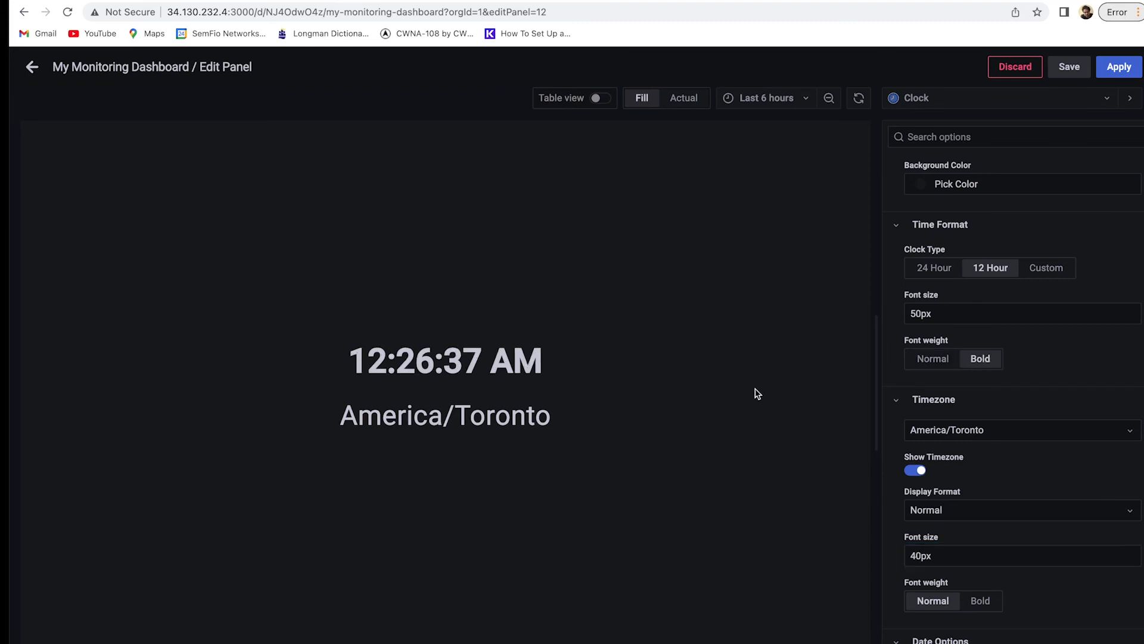
left_click(980, 601)
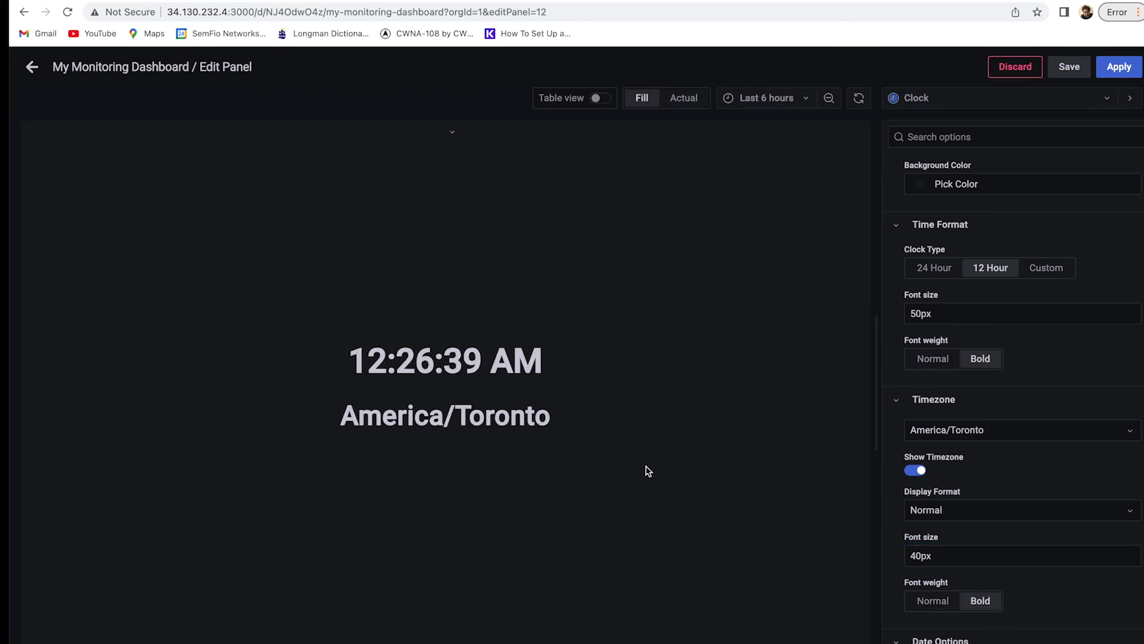
scroll(1044, 630, "down", 1)
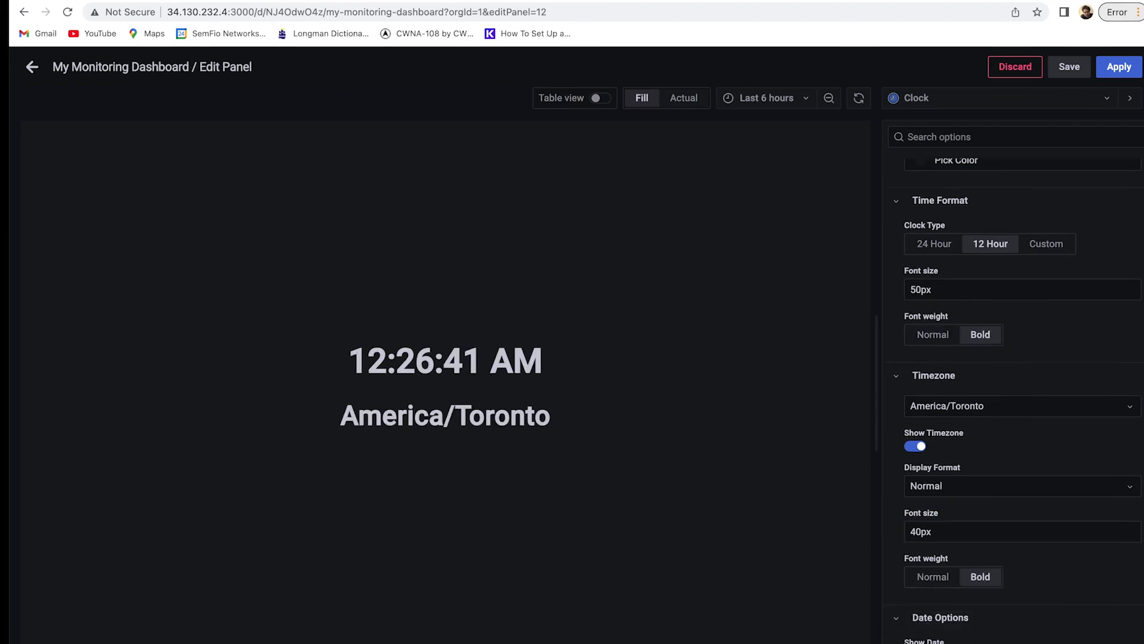
scroll(1058, 584, "down", 3)
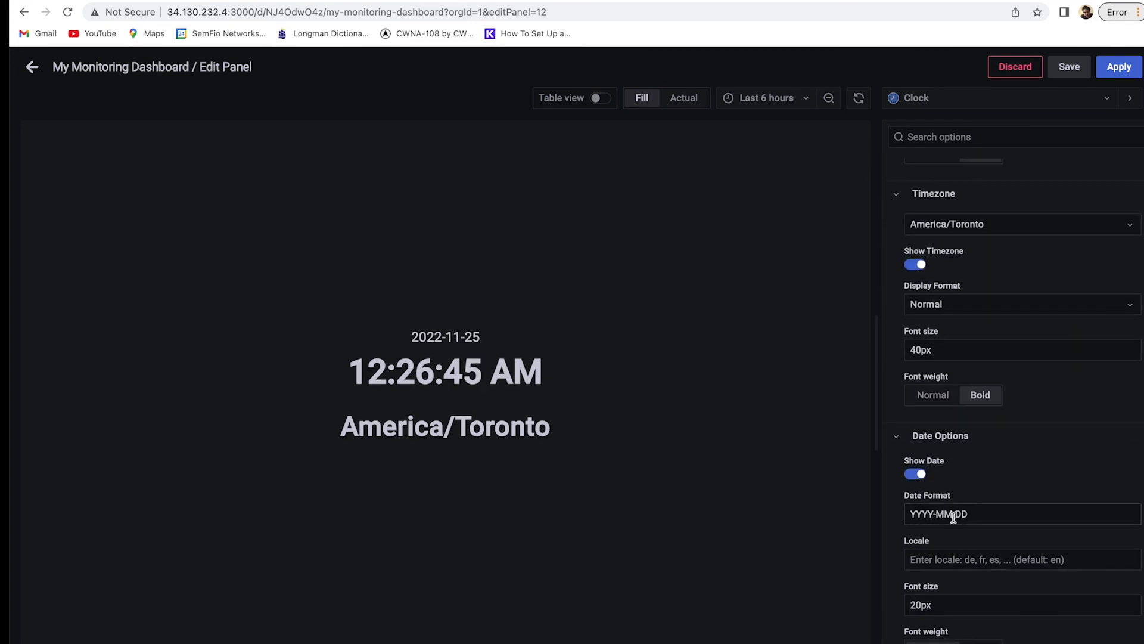
left_click(926, 604)
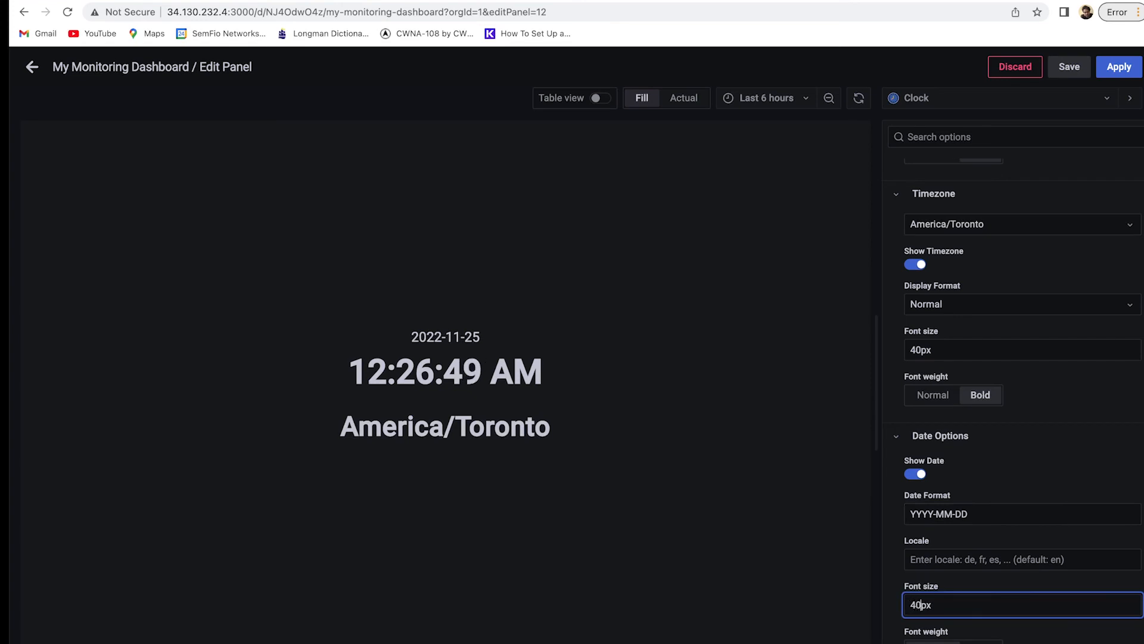
left_click(834, 602)
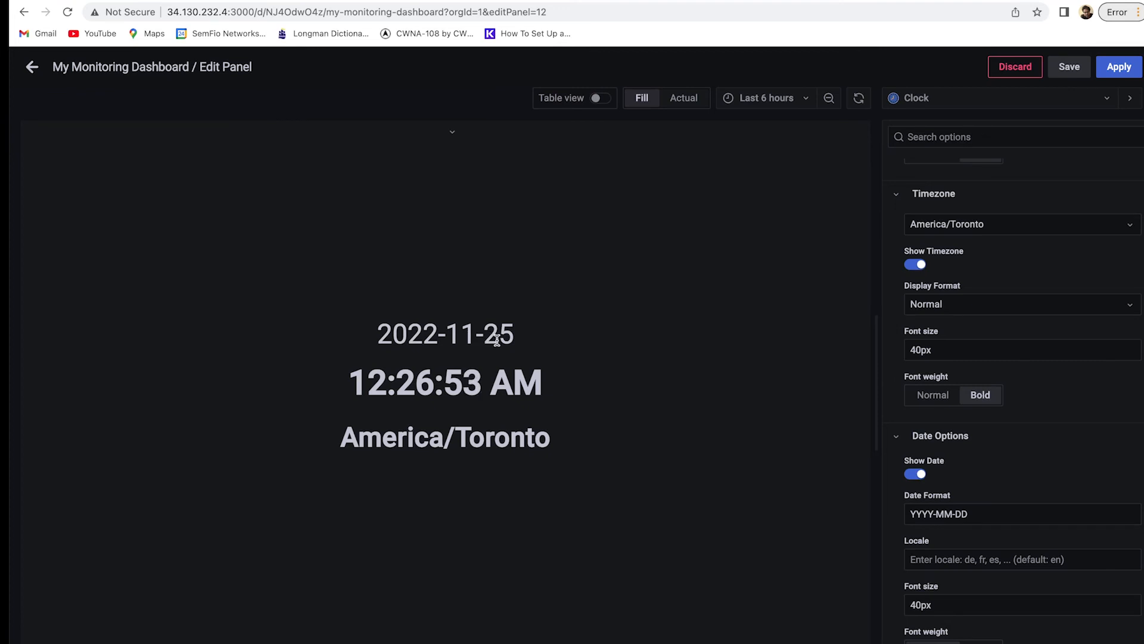
Apply the clock panel to the dashboard and open the Number of the Clients panel menu.
left_click(1120, 67)
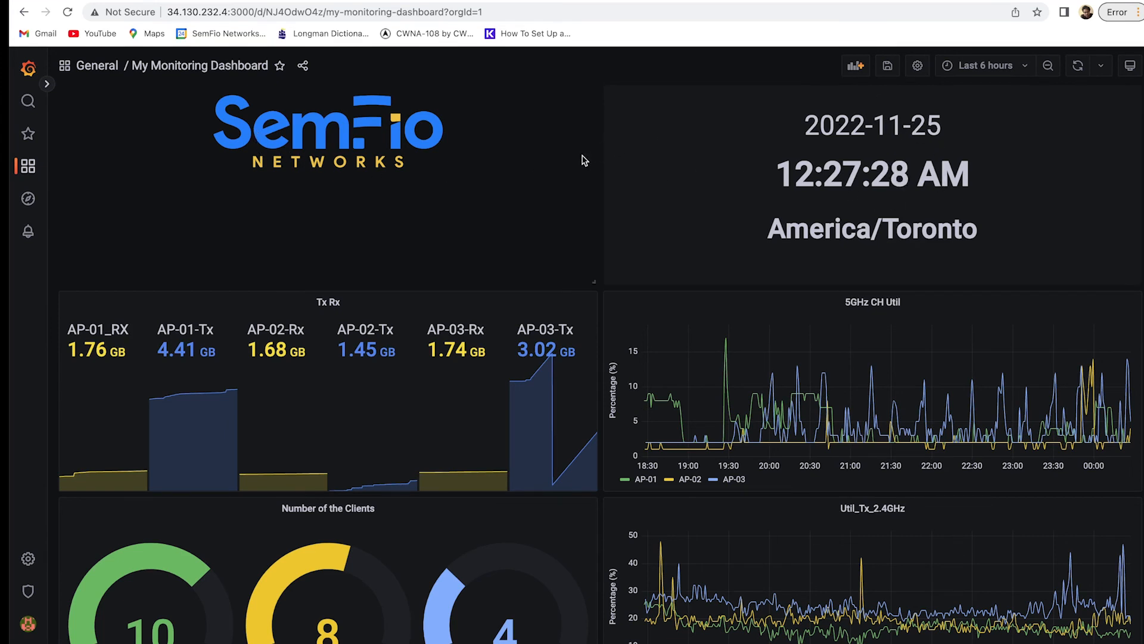
scroll(438, 381, "down", 1)
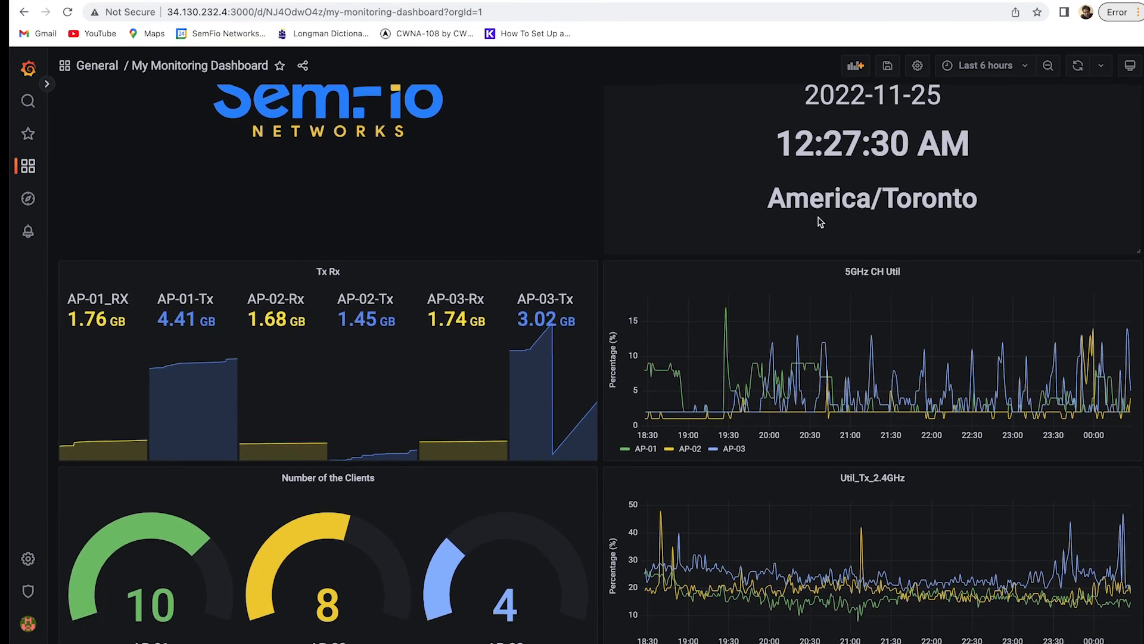
left_click(375, 477)
Add an 'Add field from calculation' transform with Reduce row mode and Total calculation.
left_click(384, 515)
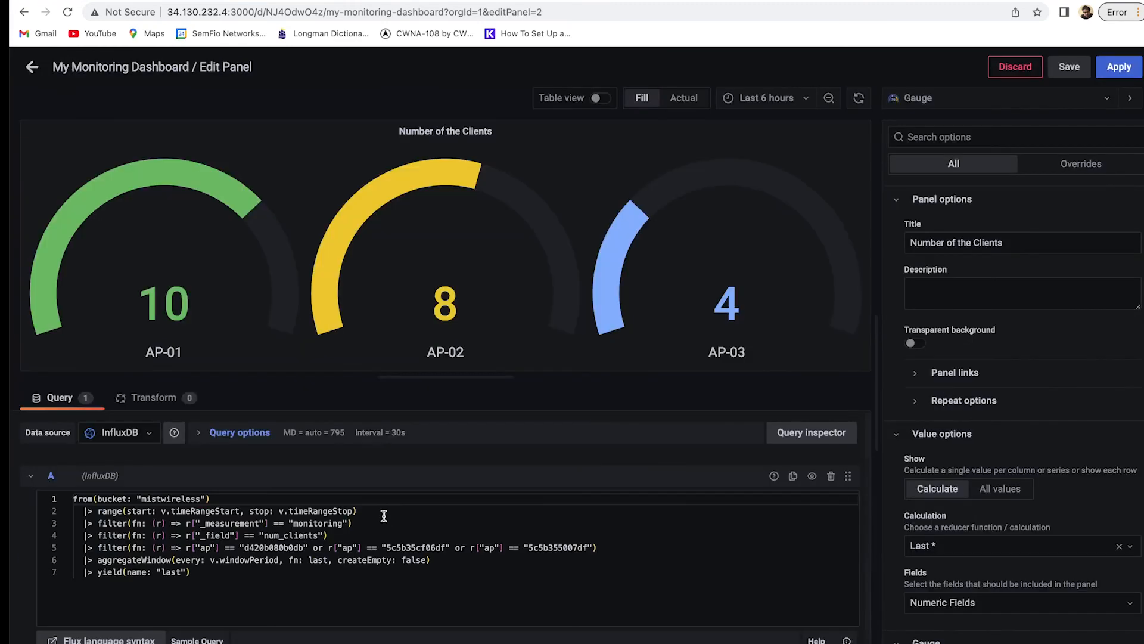
left_click(148, 401)
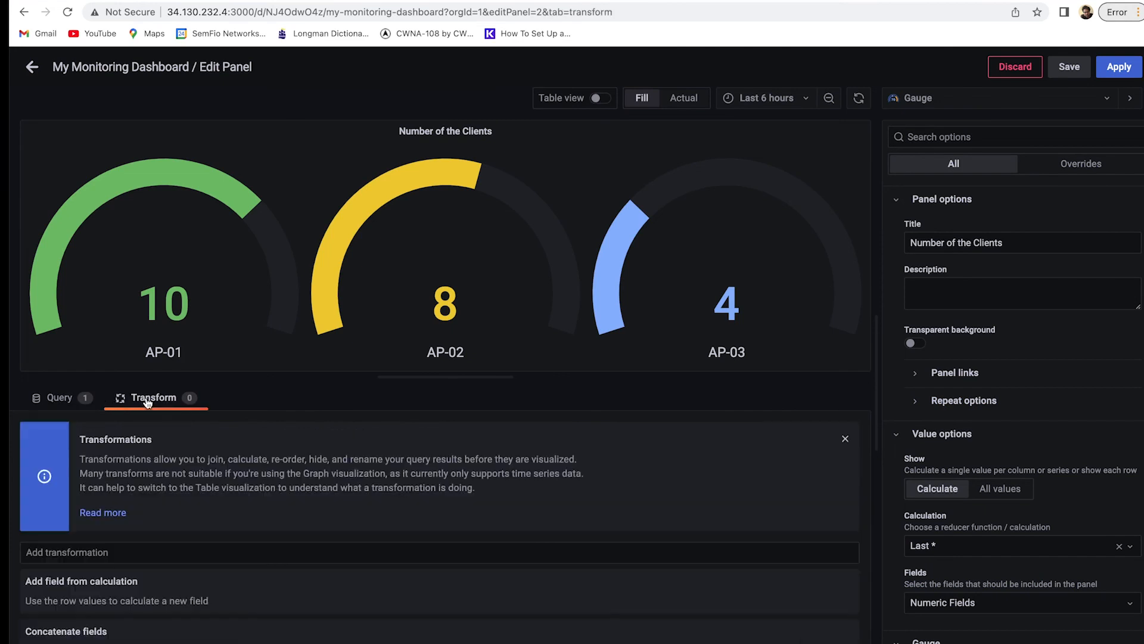
scroll(202, 488, "down", 3)
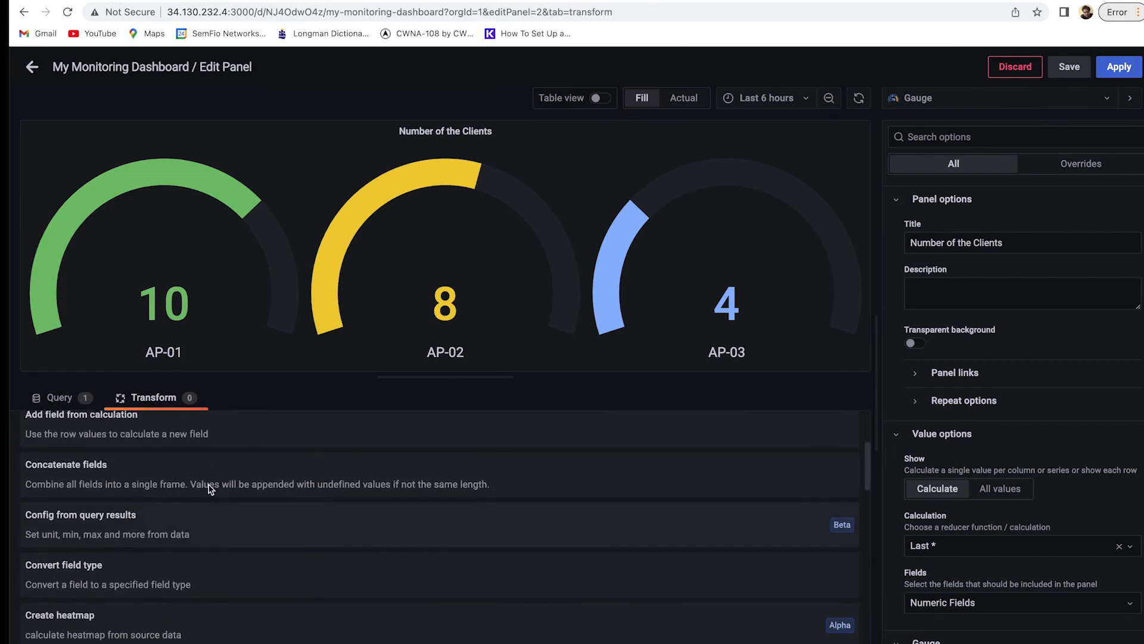
scroll(196, 488, "up", 3)
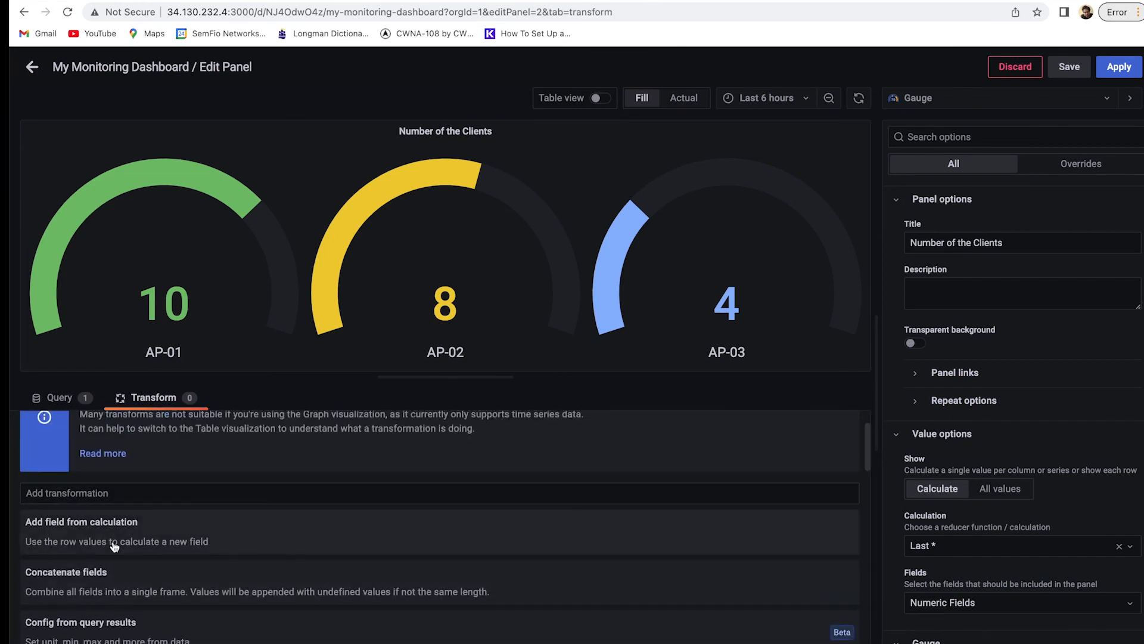
left_click(89, 535)
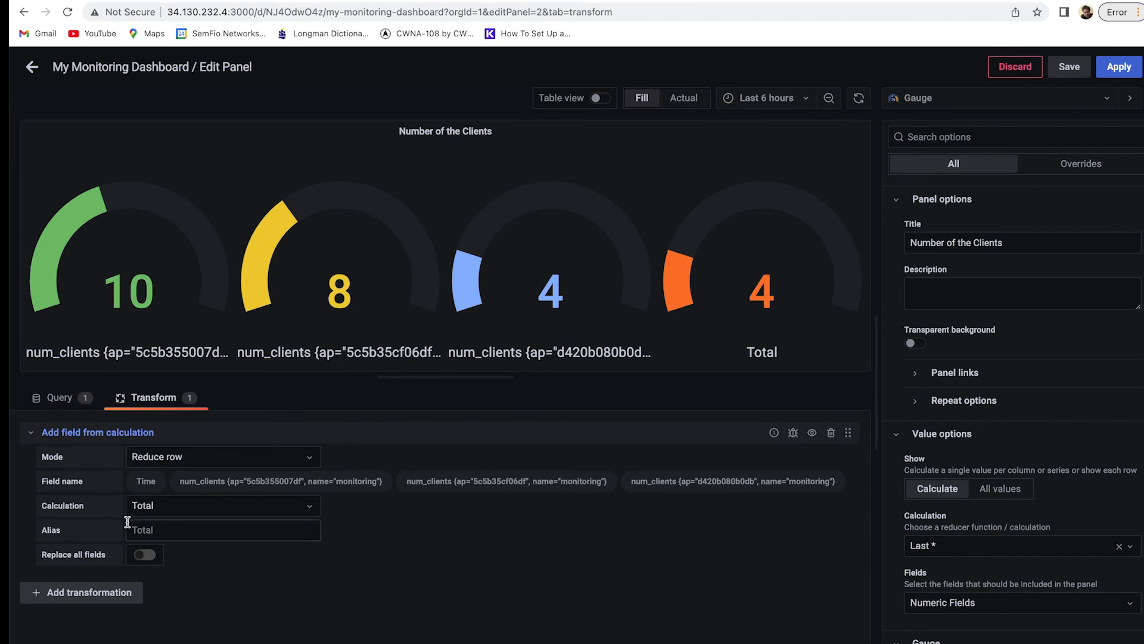
left_click(181, 466)
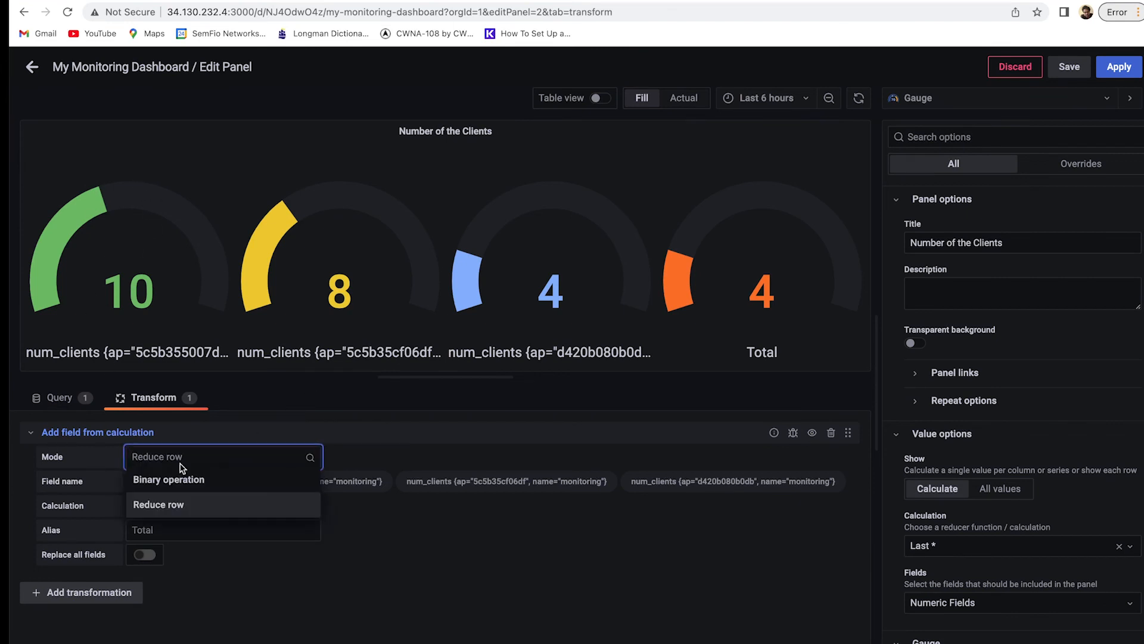
left_click(420, 590)
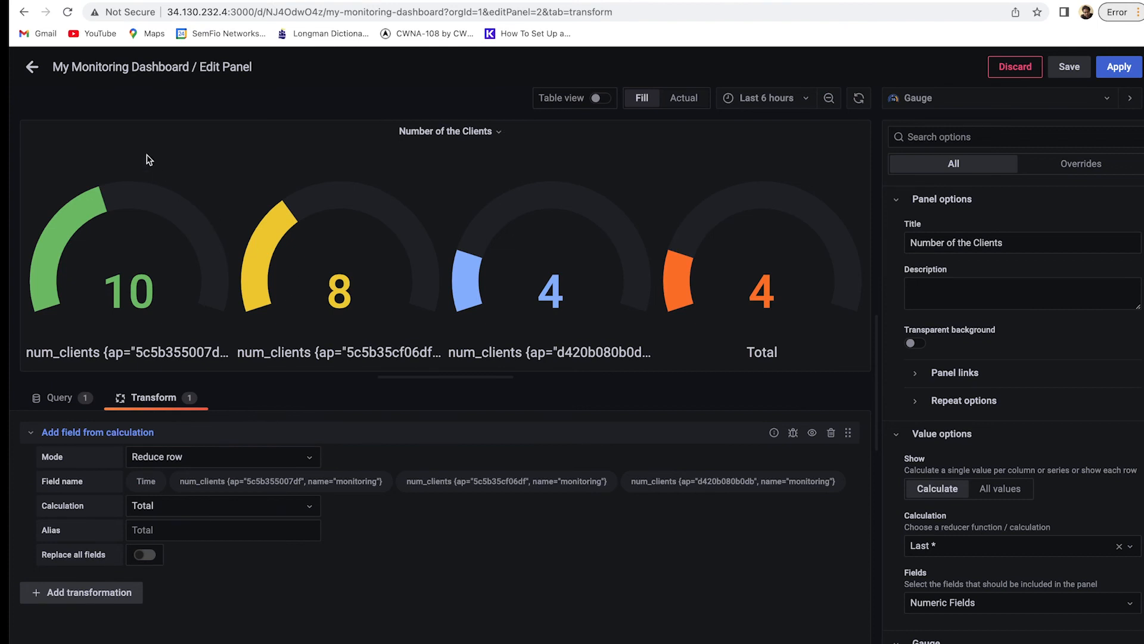
left_click(31, 66)
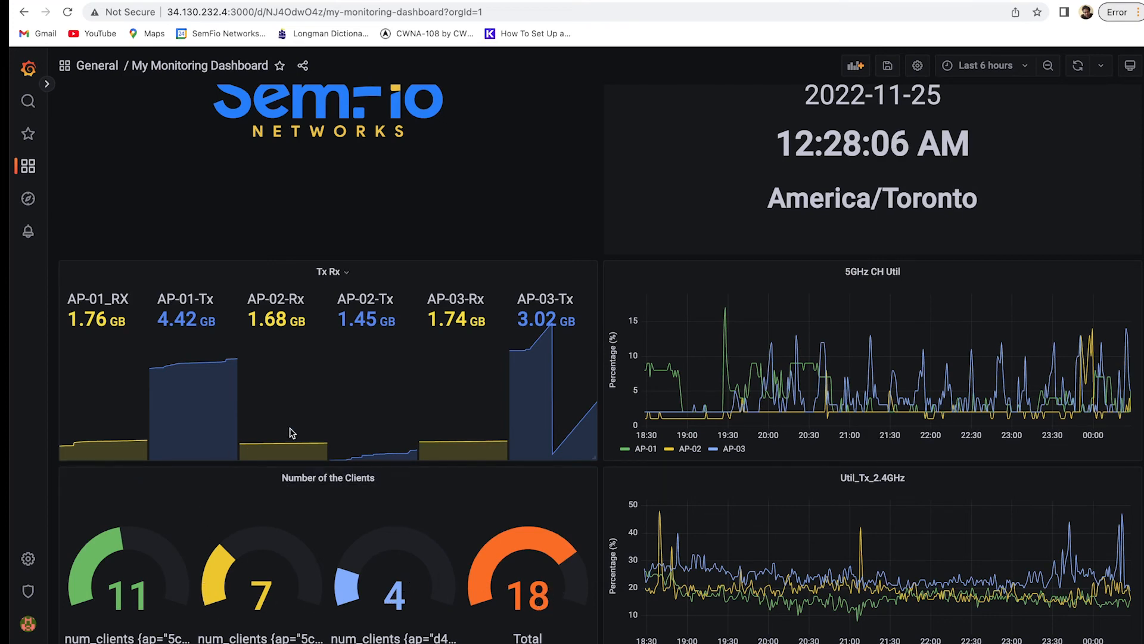
scroll(291, 434, "up", 1)
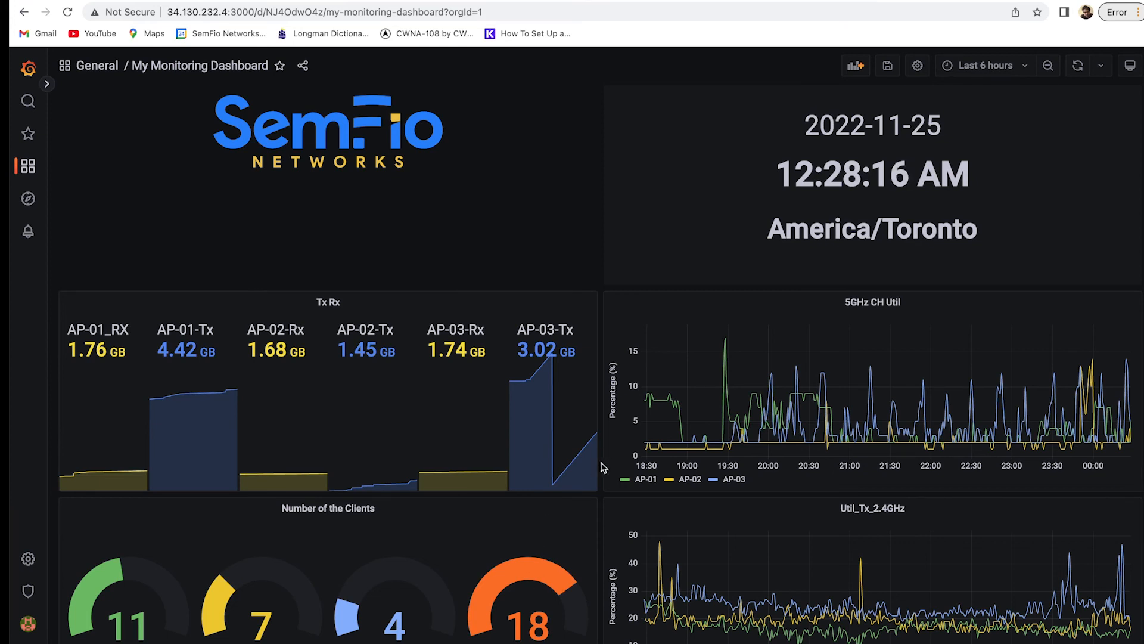
Delete the 'Add field from calculation' transformation from Number of the Clients, then save the dashboard.
left_click(382, 509)
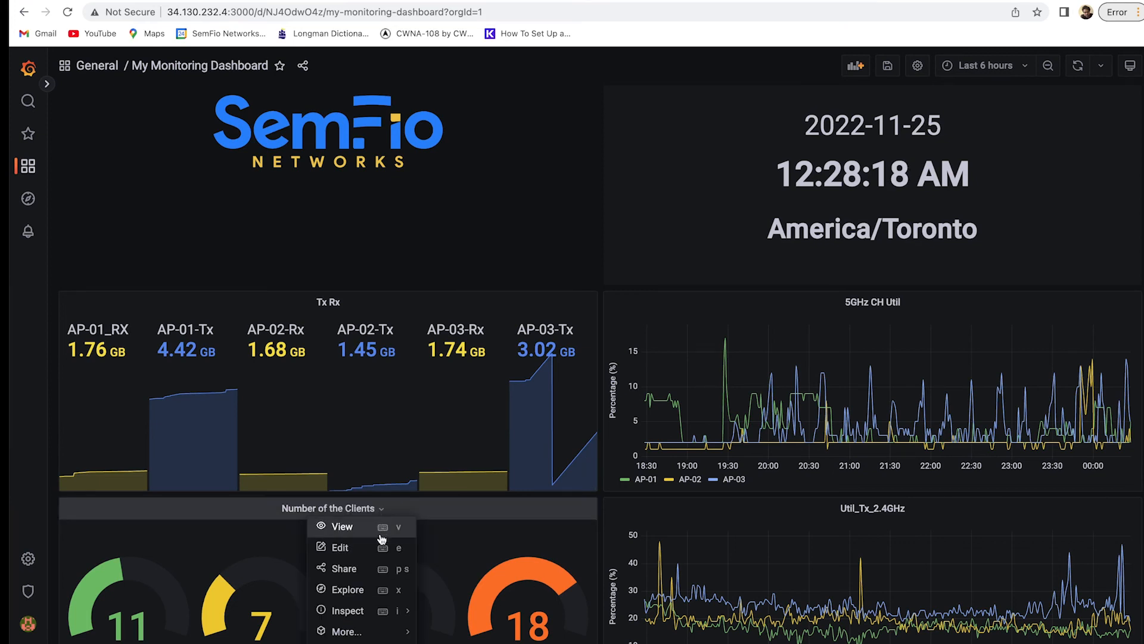
left_click(383, 545)
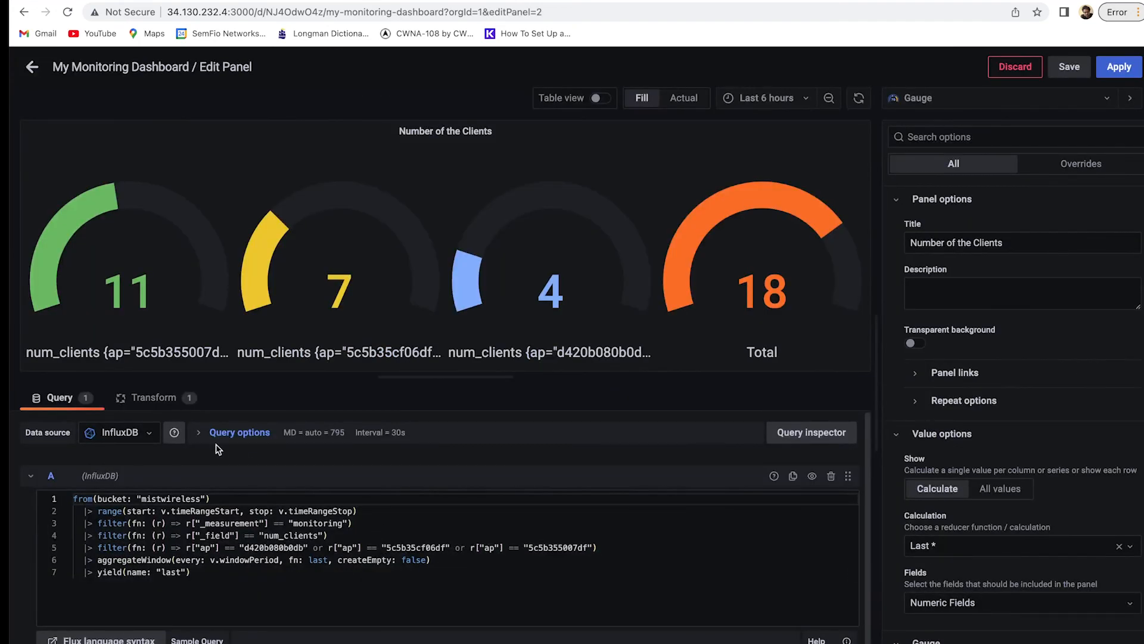
left_click(150, 398)
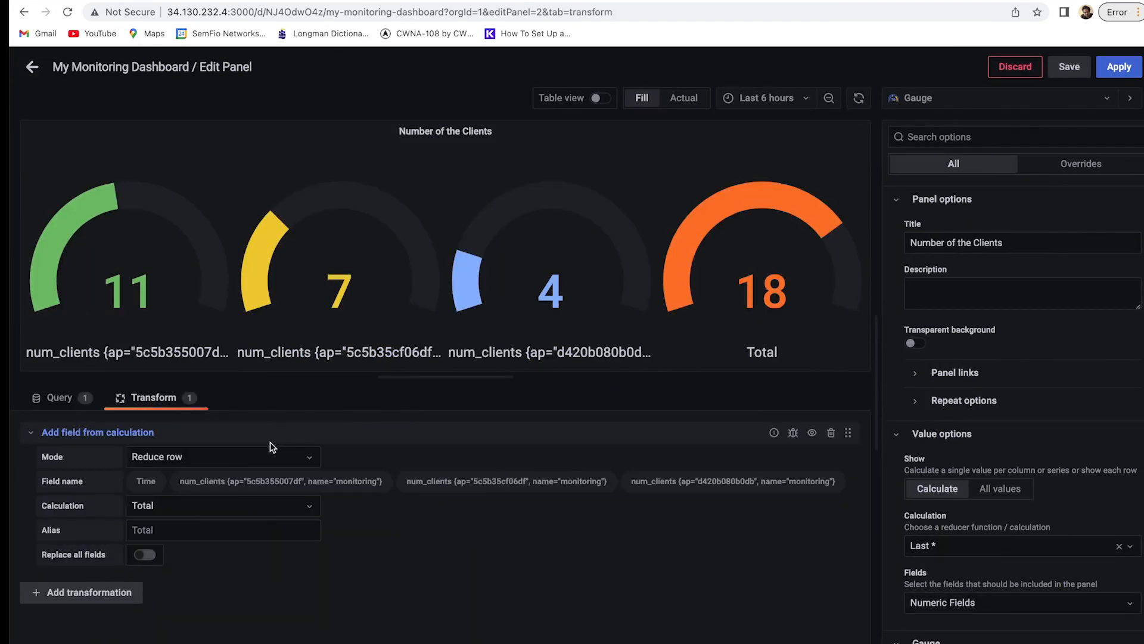
left_click(834, 432)
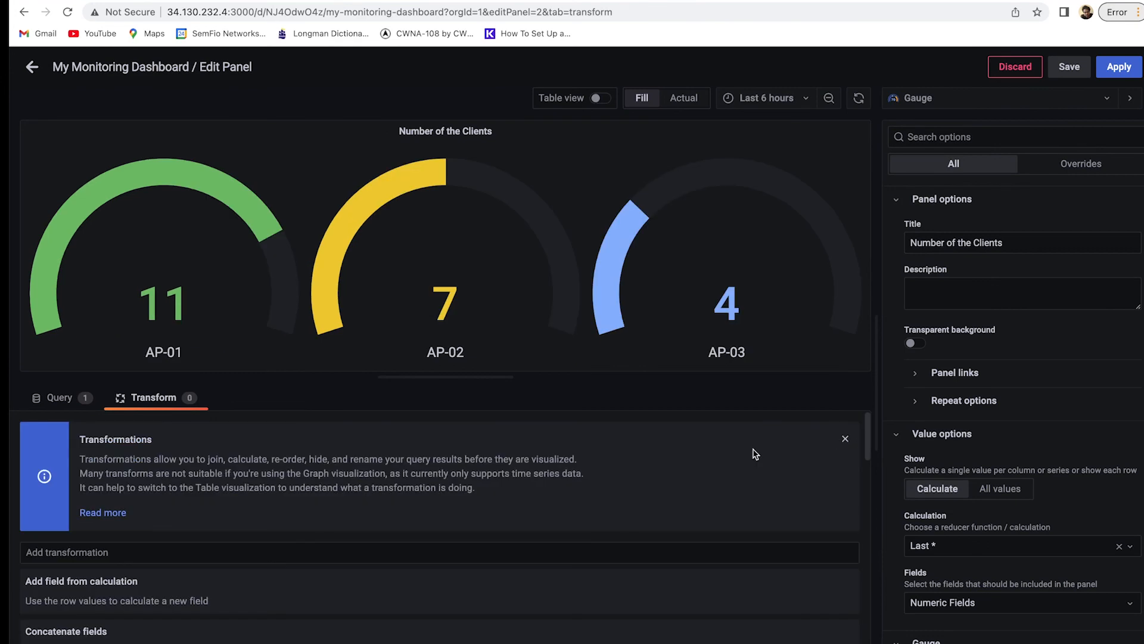
left_click(32, 67)
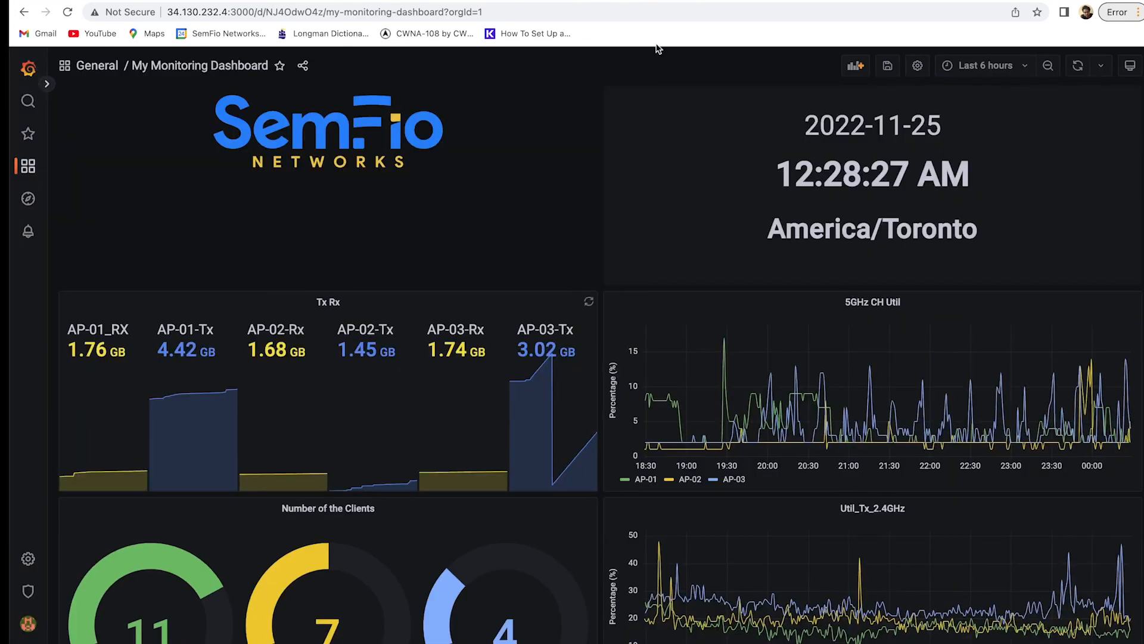
left_click(888, 66)
Confirm saving My Monitoring Dashboard and scroll through its panels to check them.
left_click(791, 255)
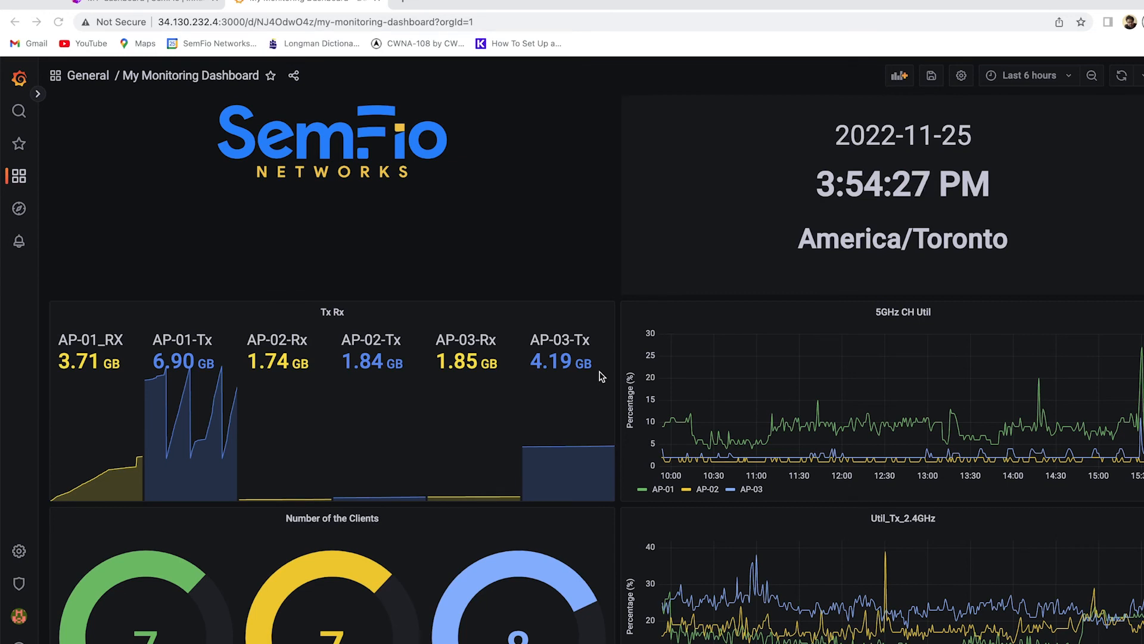
scroll(577, 377, "down", 1)
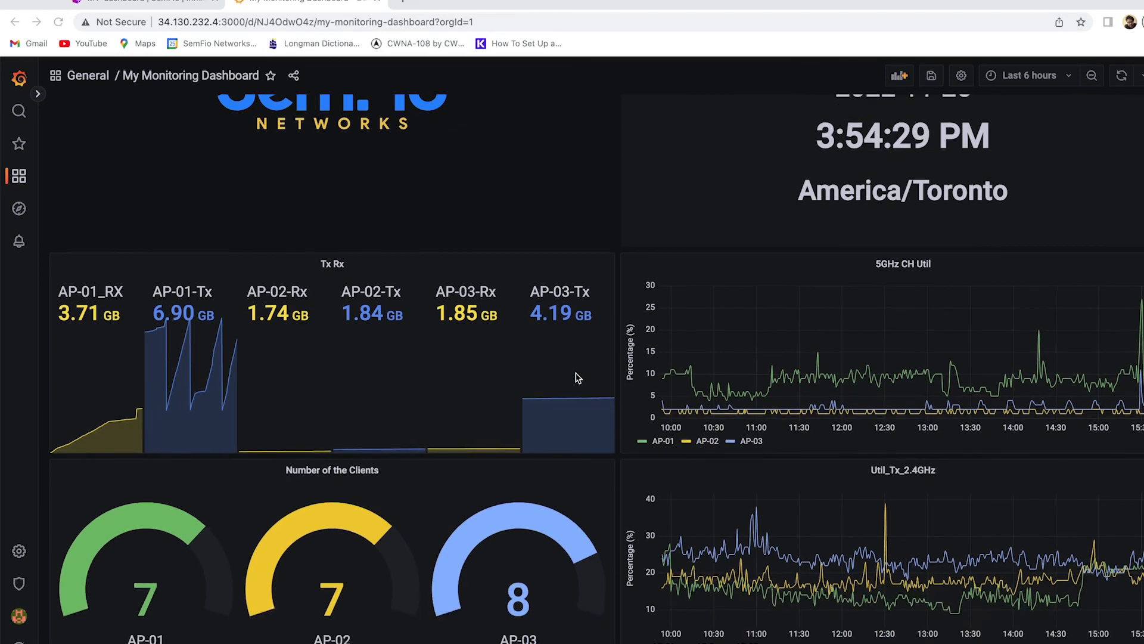
scroll(577, 377, "up", 1)
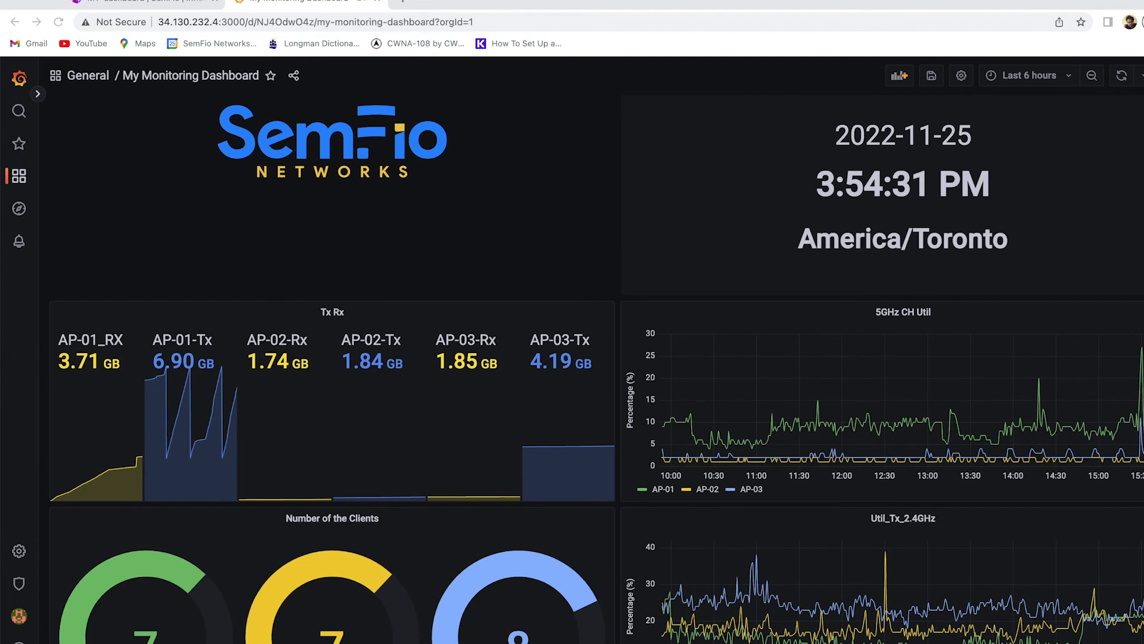
From the admin profile menu, go to the Server admin Users list.
left_click(20, 620)
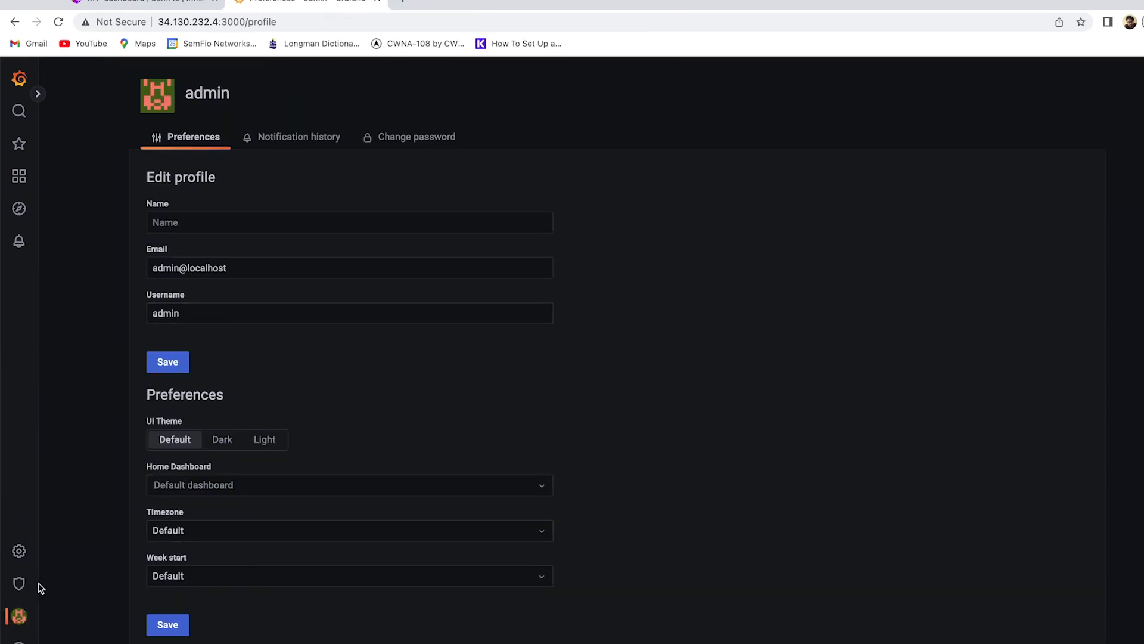
mouse_move(29, 590)
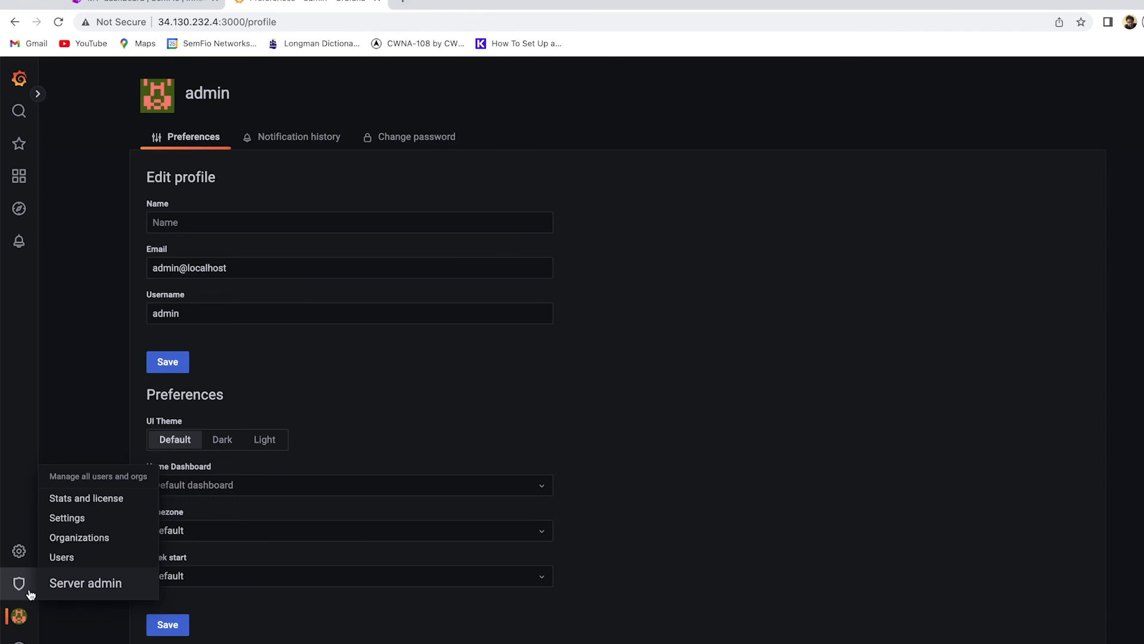
left_click(62, 557)
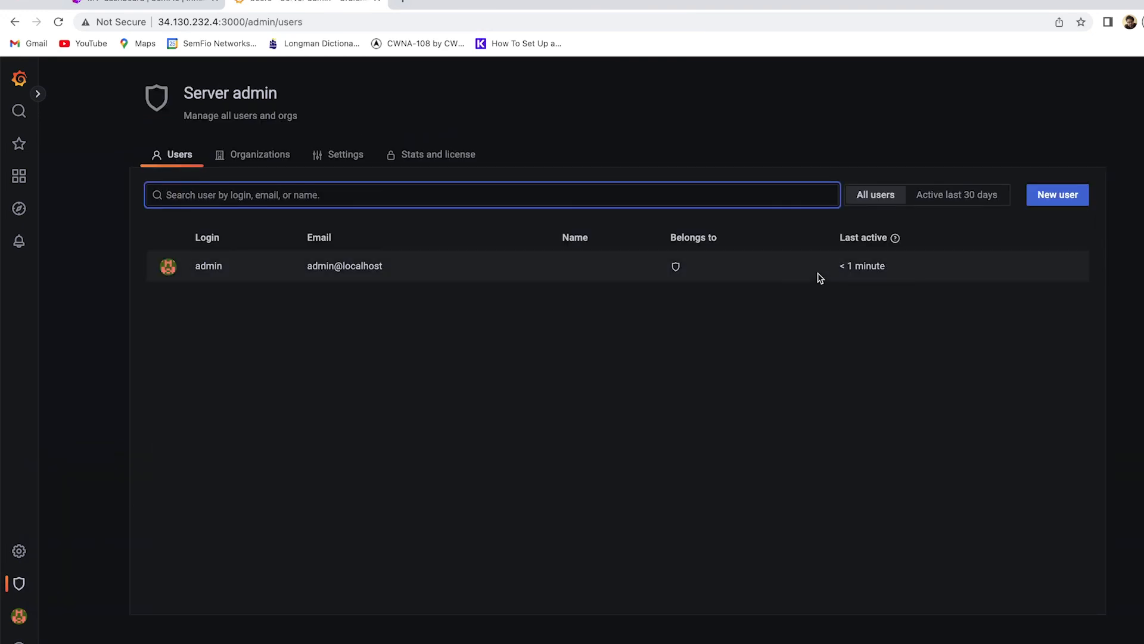
Start a new user and fill in name 'user', the suggested e-mail and username, and password.
left_click(1067, 198)
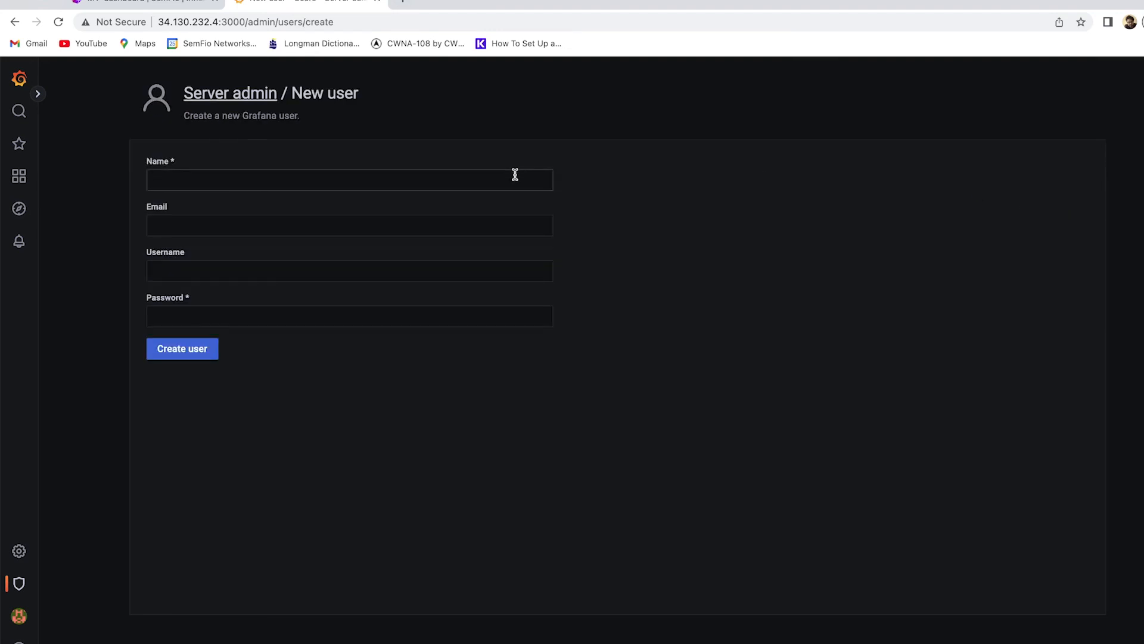
left_click(515, 174)
type("user")
key("Tab")
type("us")
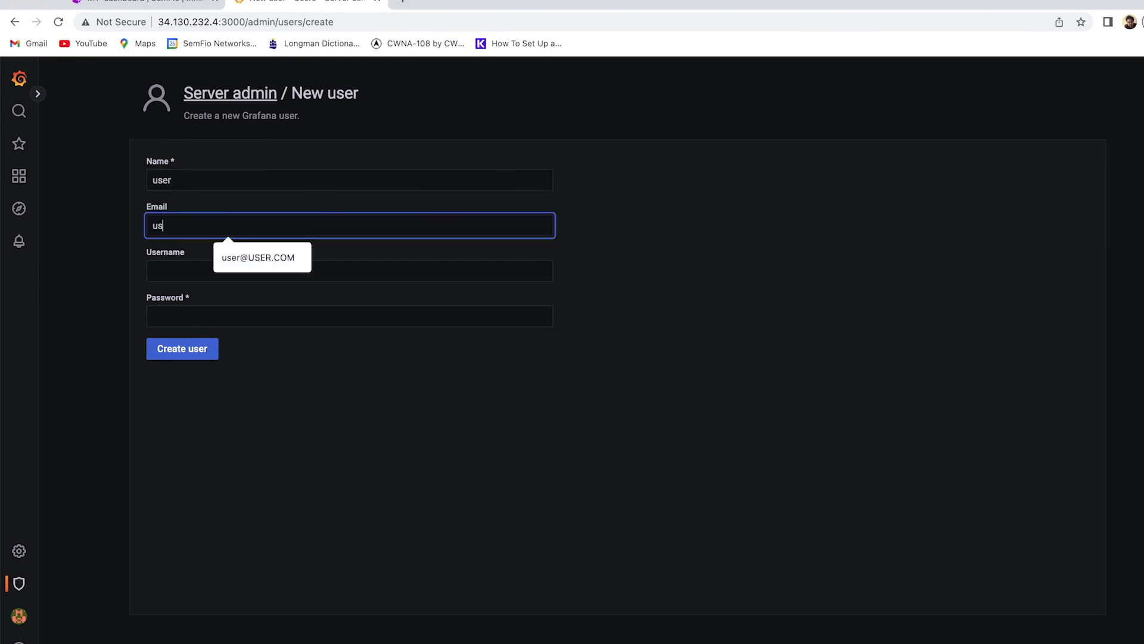
key("Down")
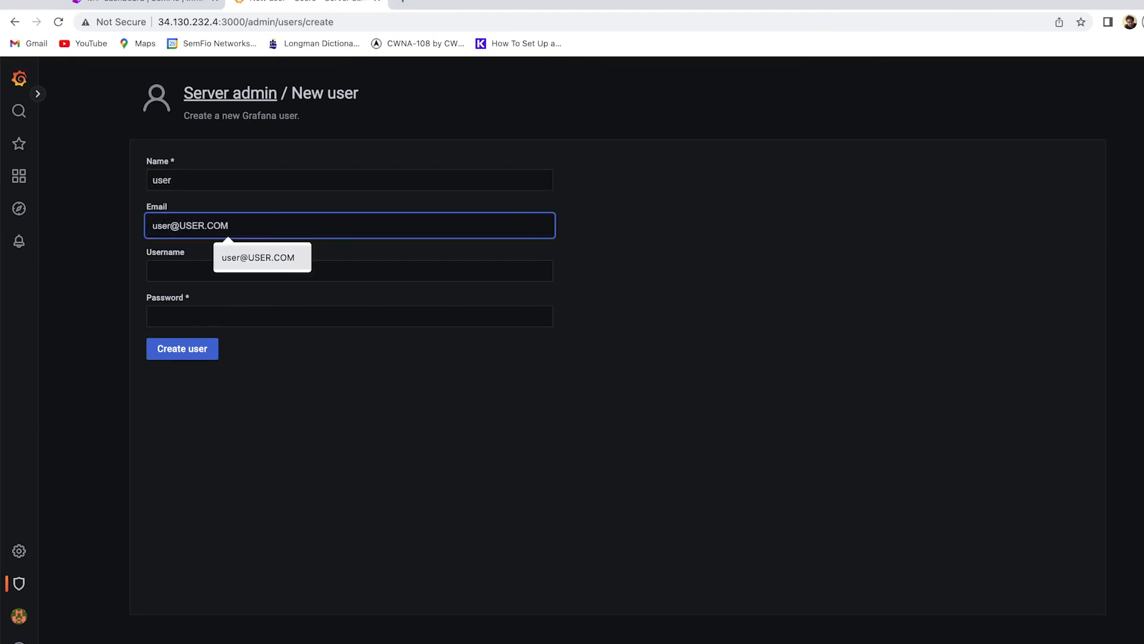
key("Tab")
type("us")
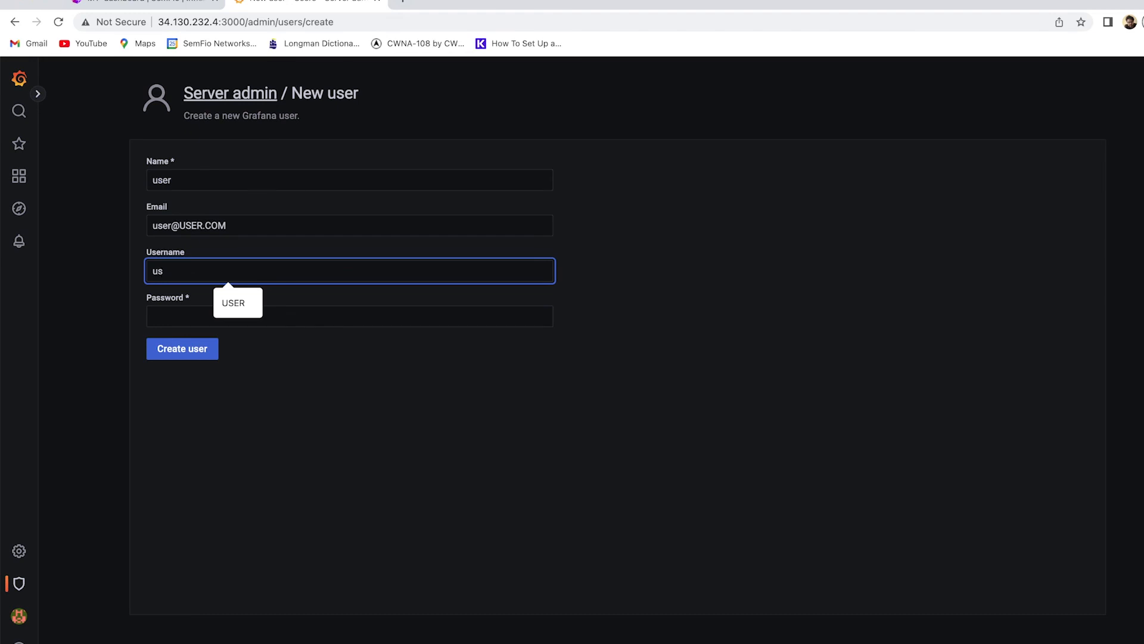
key("Down")
key("Tab")
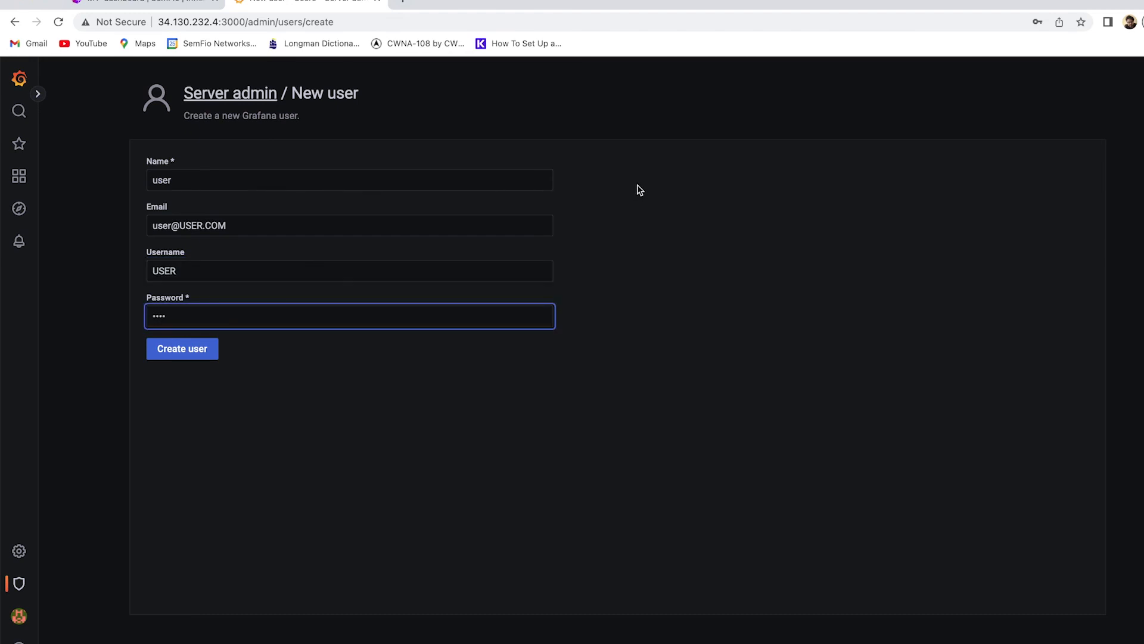
Create the user account, dismissing the browser's breached-password and save-password prompts.
left_click(196, 351)
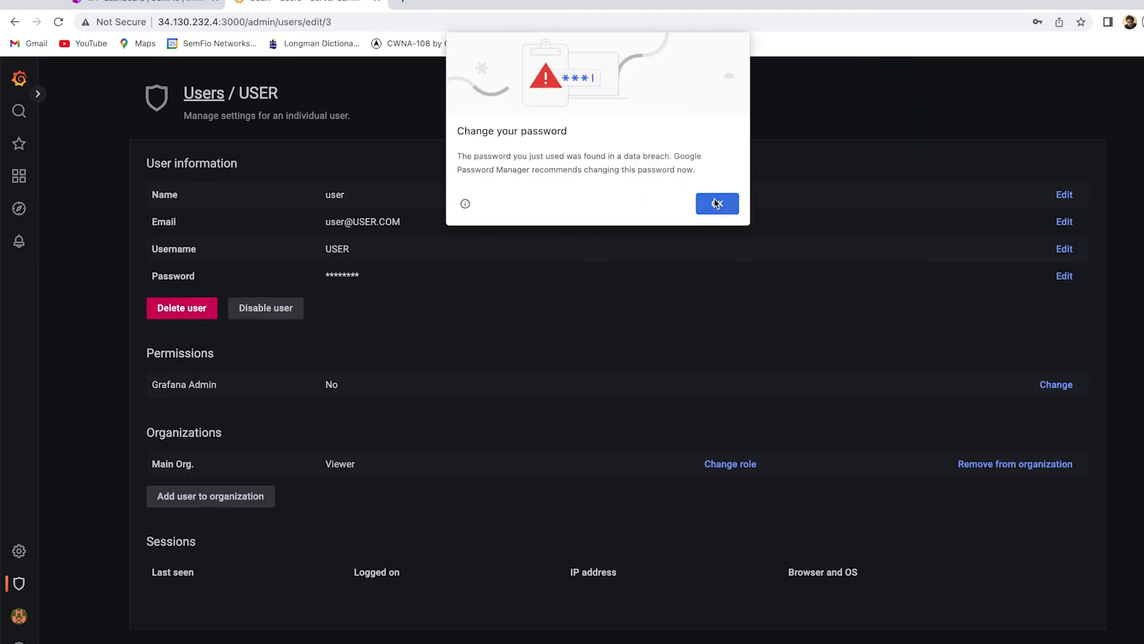
left_click(717, 205)
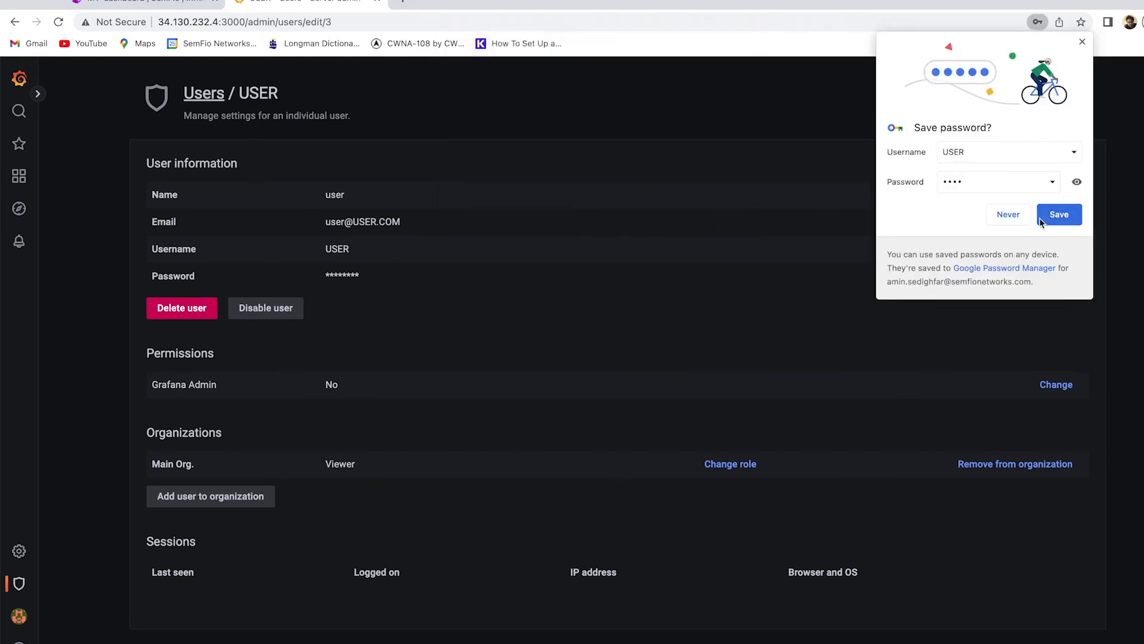
left_click(1014, 220)
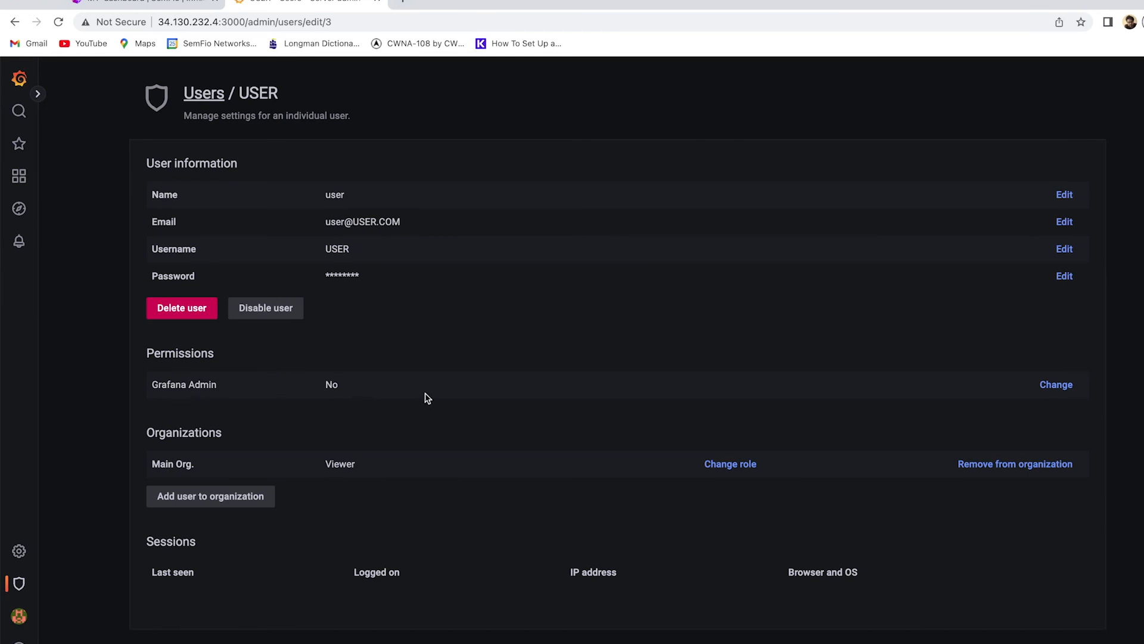
Leave the new user's Grafana Admin at No and keep its Main Org. role as Viewer.
left_click(1049, 386)
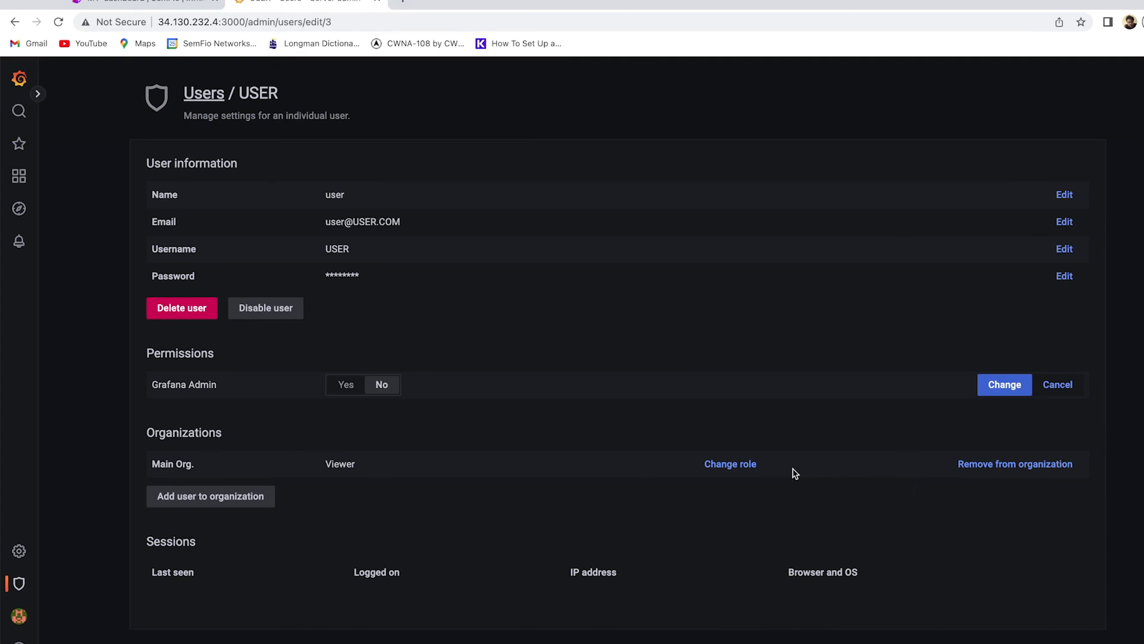
left_click(733, 471)
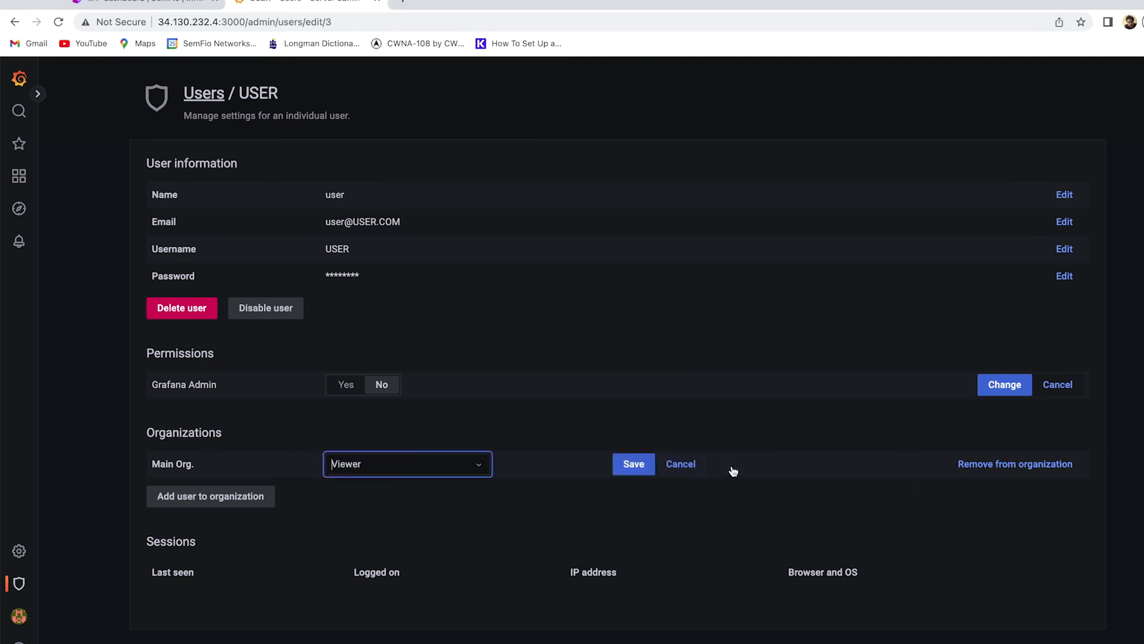
left_click(470, 466)
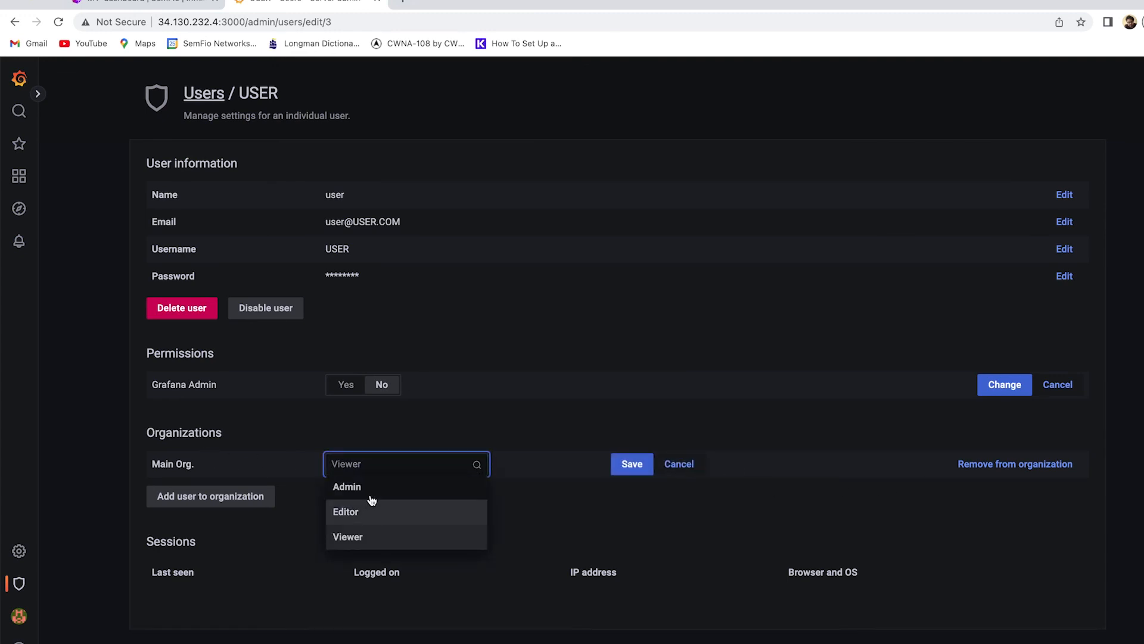
left_click(362, 538)
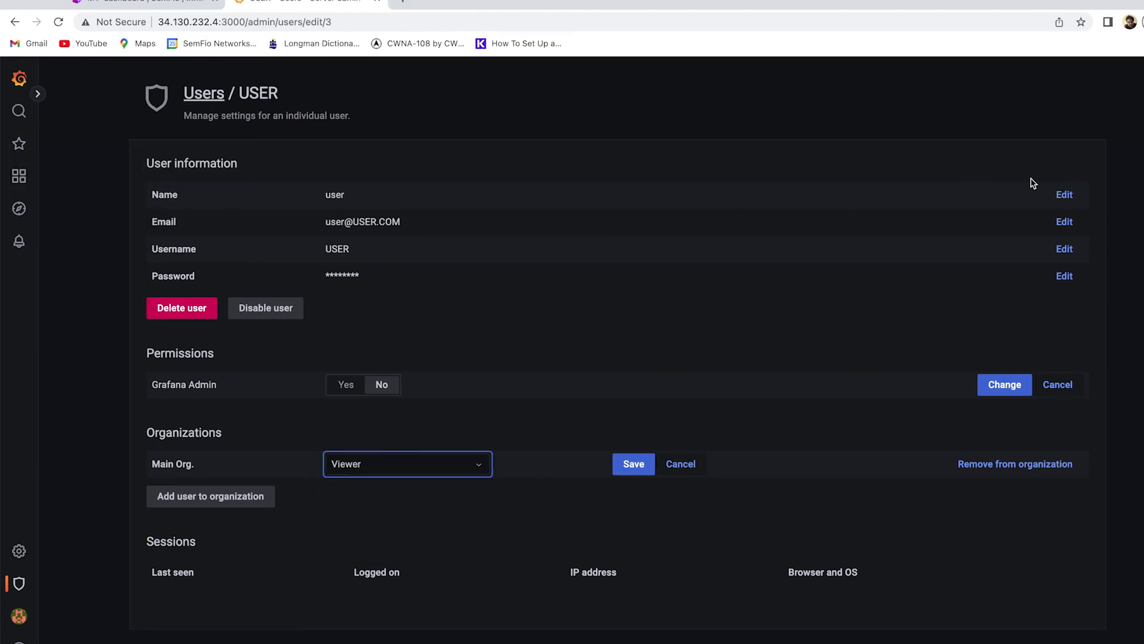
left_click(1013, 585)
scroll(1013, 584, "down", 1)
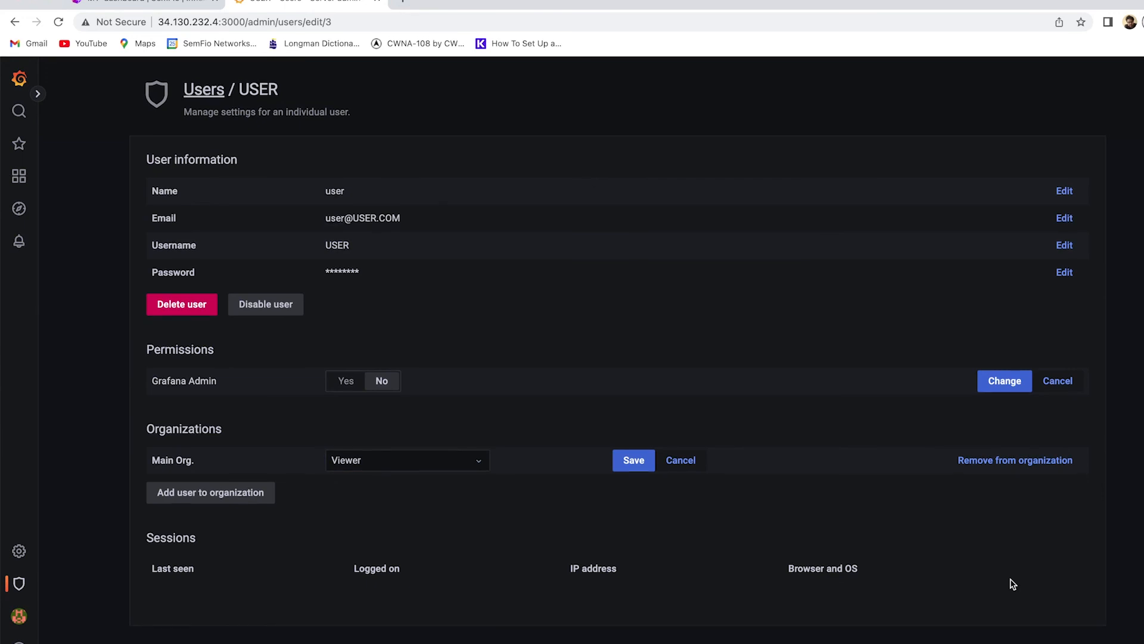
scroll(1013, 584, "up", 1)
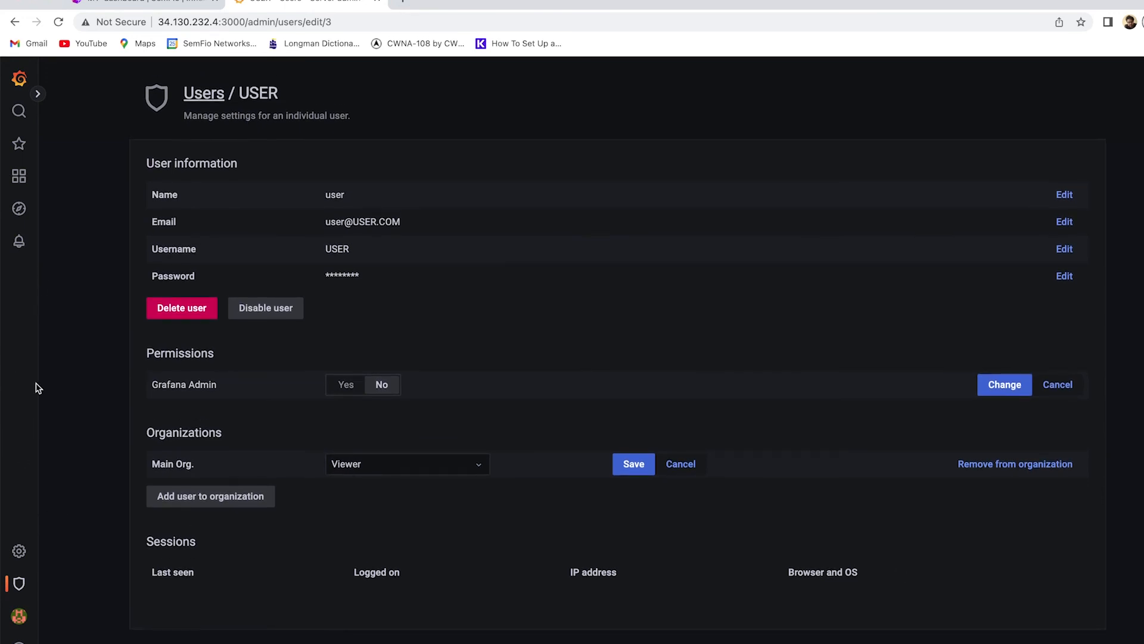
Sign out of the admin account and log back in as the new Viewer user.
mouse_move(19, 616)
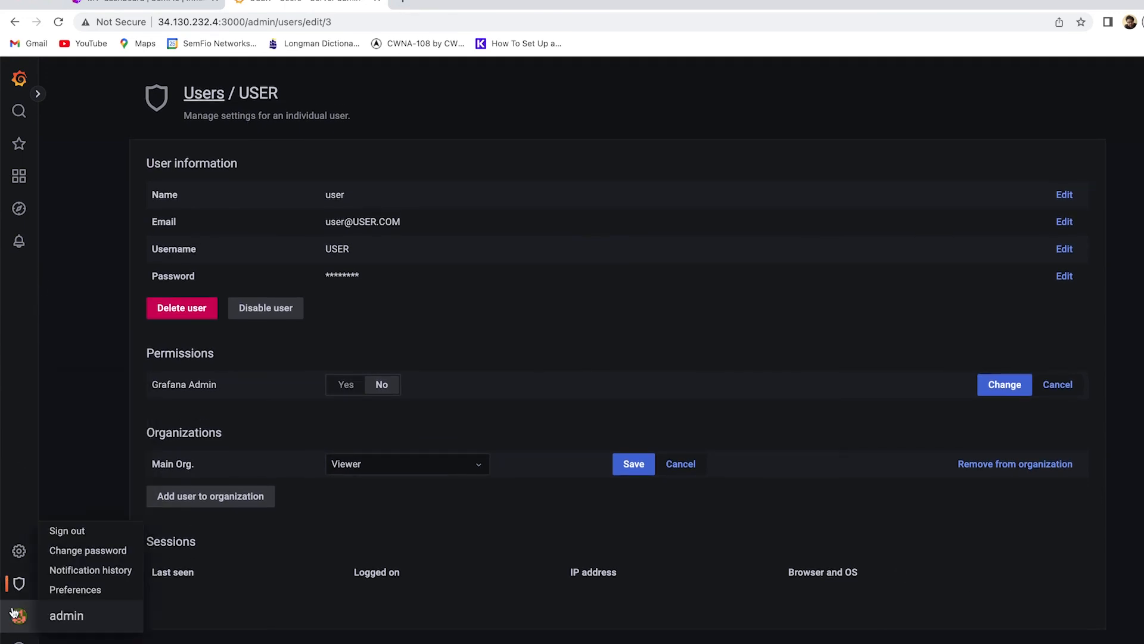
left_click(84, 528)
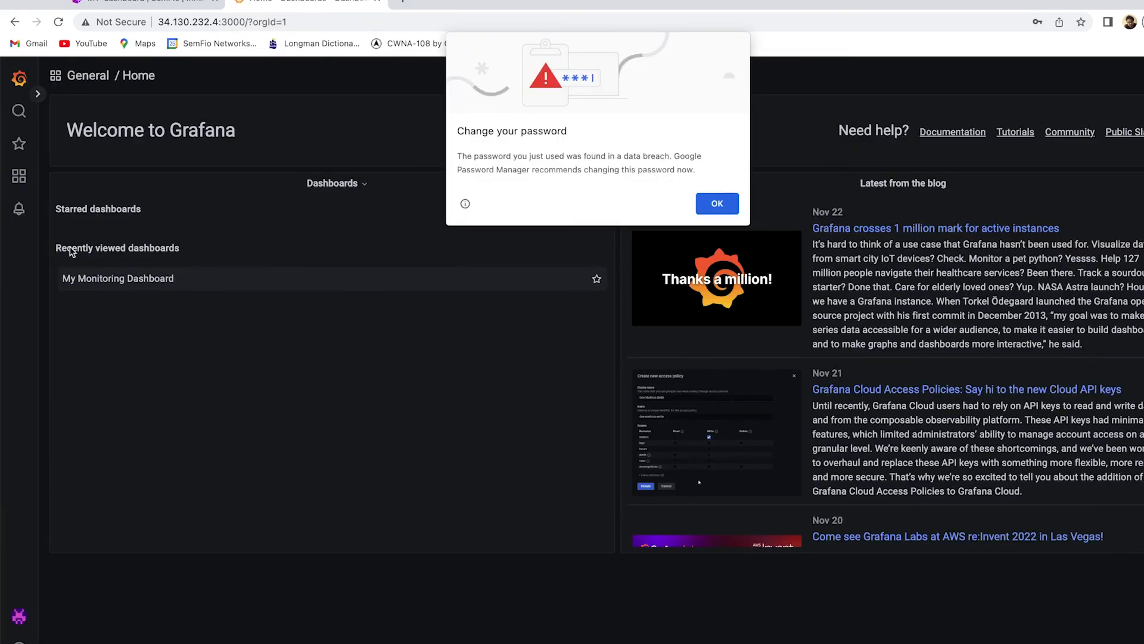
left_click(735, 205)
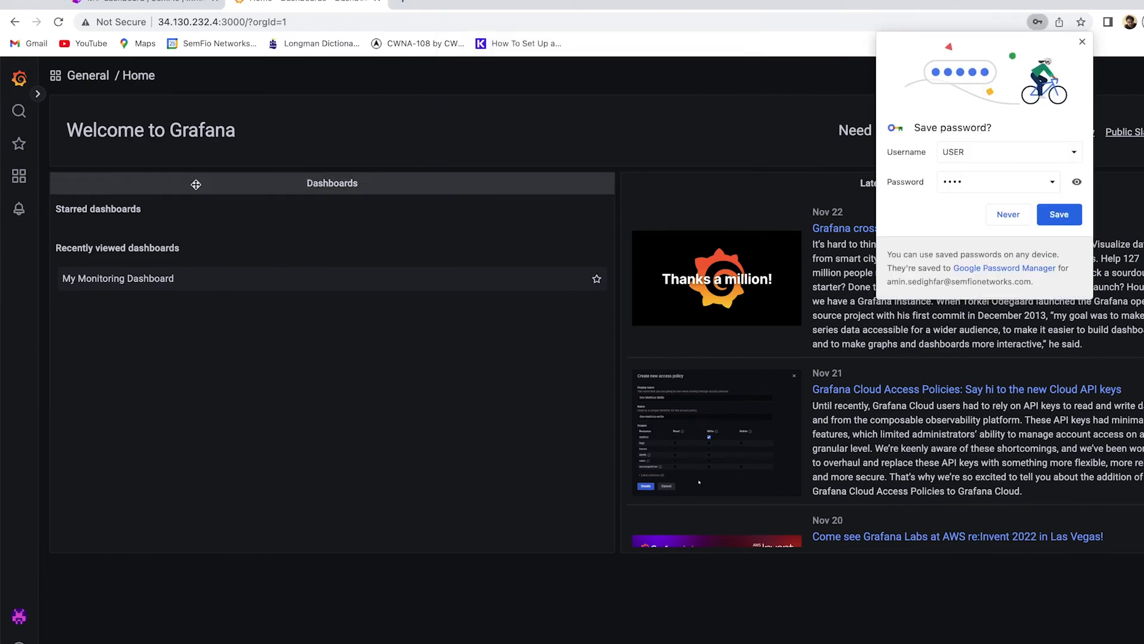
left_click(1004, 216)
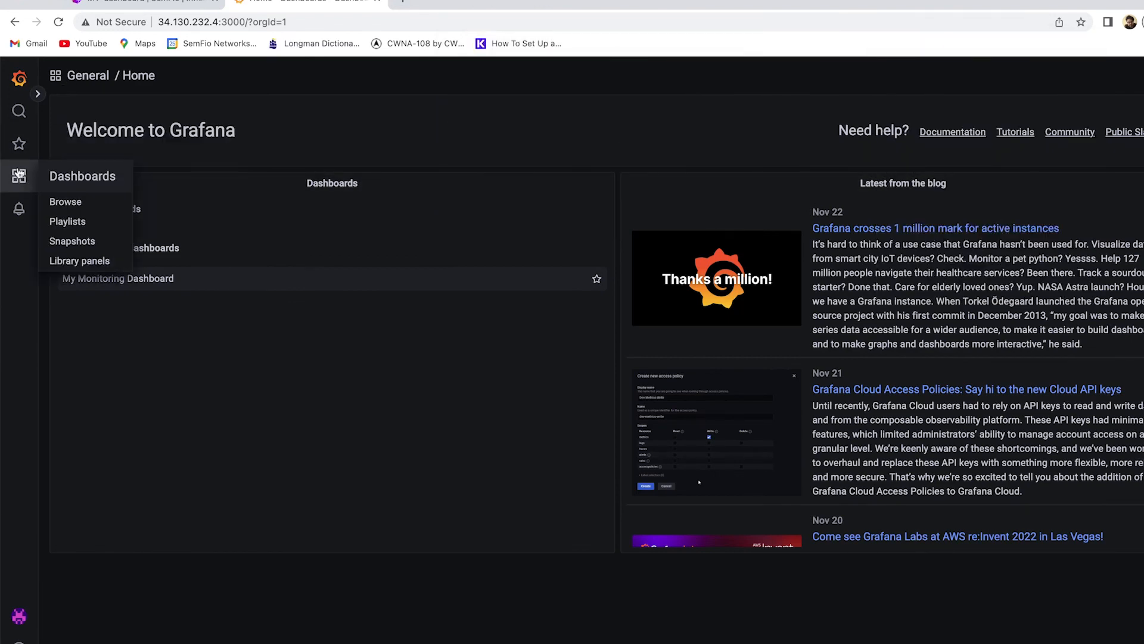
Open My Monitoring Dashboard and check the logo, clock and Tx Rx panel menus.
left_click(35, 178)
left_click(228, 307)
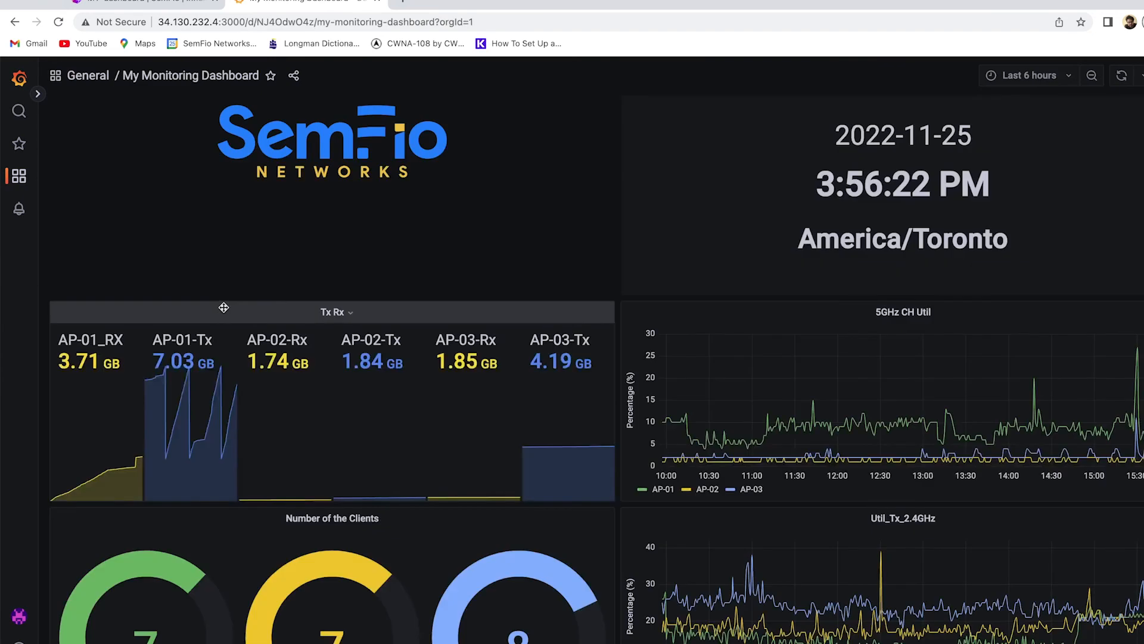
scroll(422, 377, "down", 1)
scroll(421, 371, "up", 1)
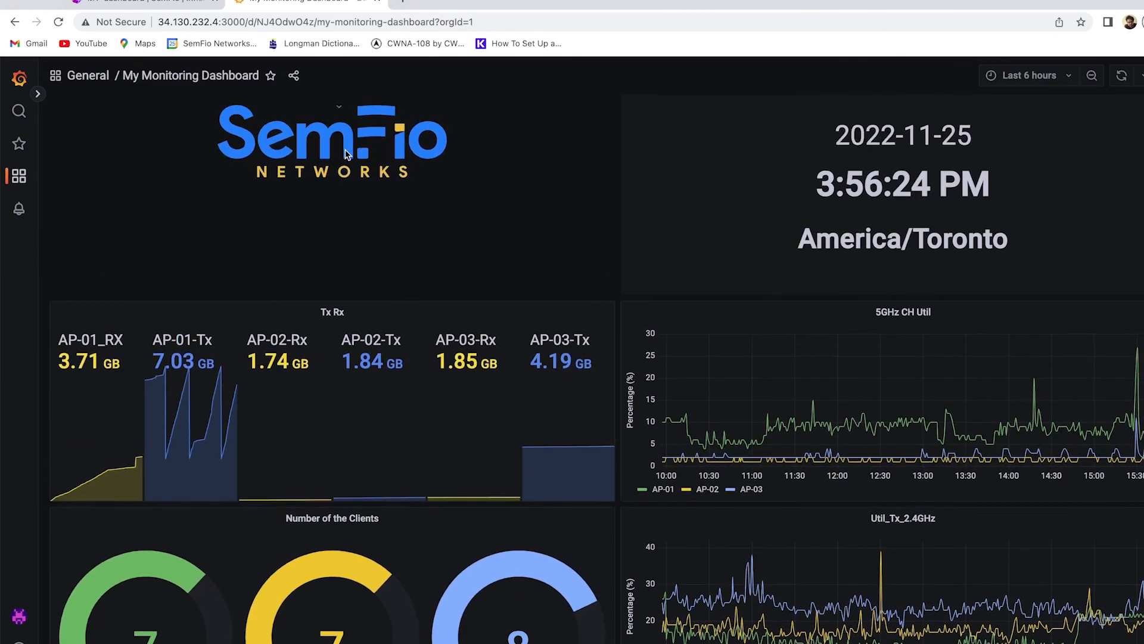
left_click(333, 106)
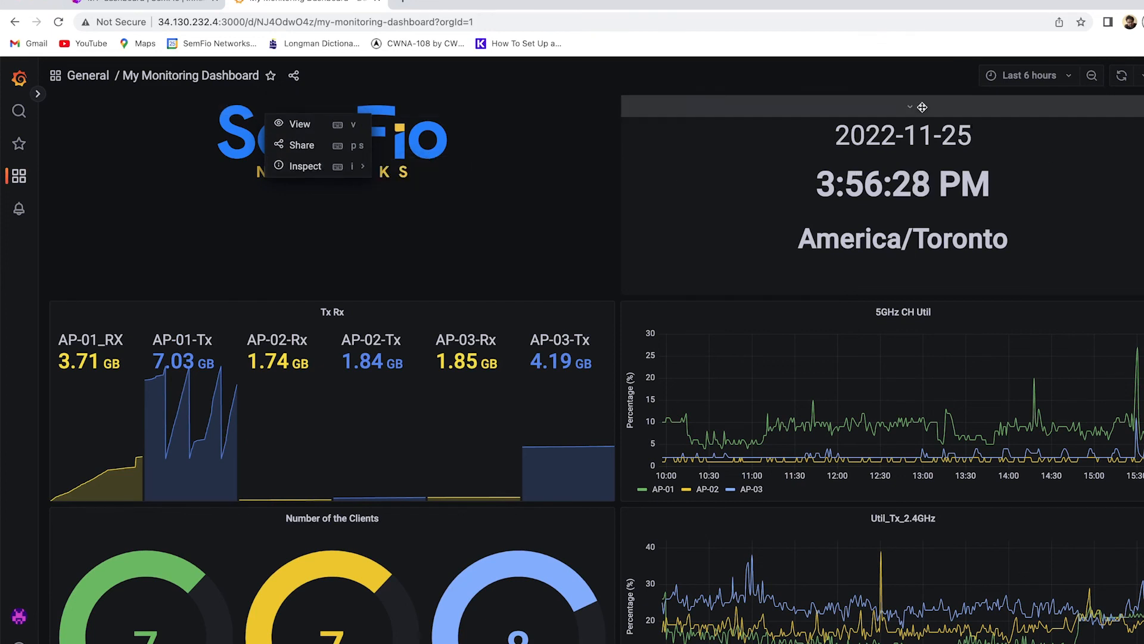
left_click(923, 108)
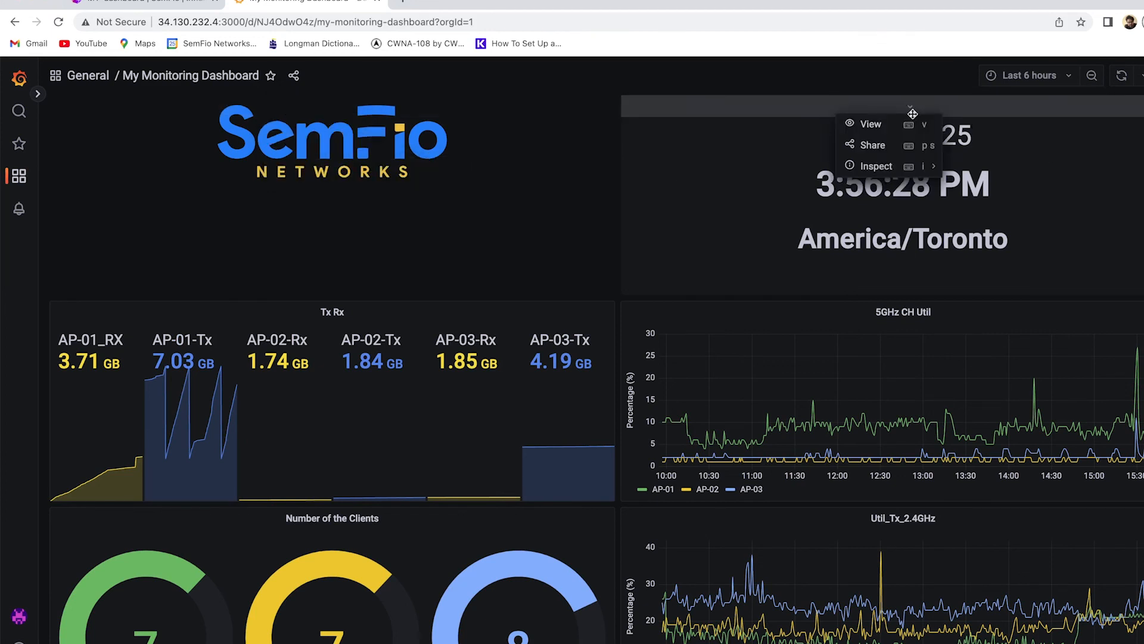
left_click(348, 308)
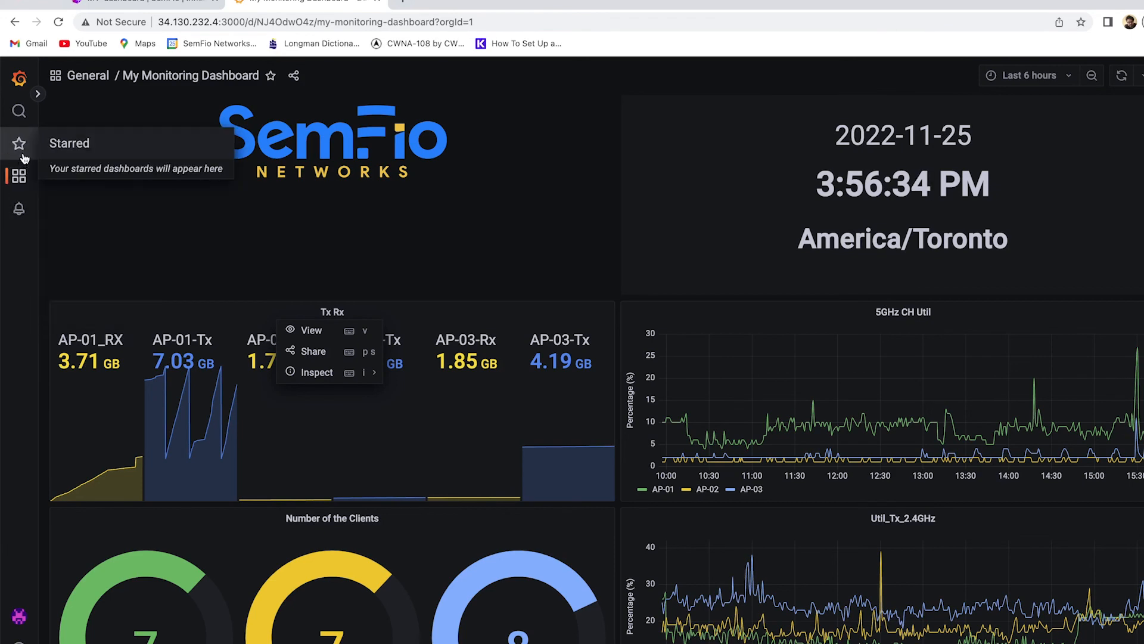
Reopen My Monitoring Dashboard from the dashboards list and show the auto-refresh interval choices.
left_click(19, 176)
left_click(337, 325)
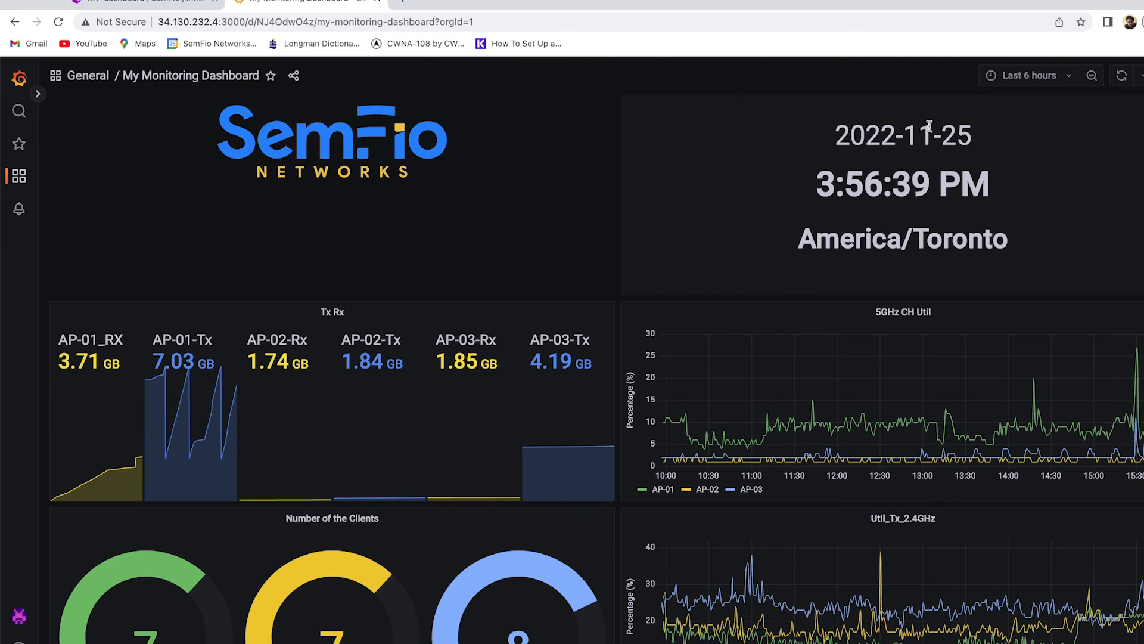
left_click(1141, 76)
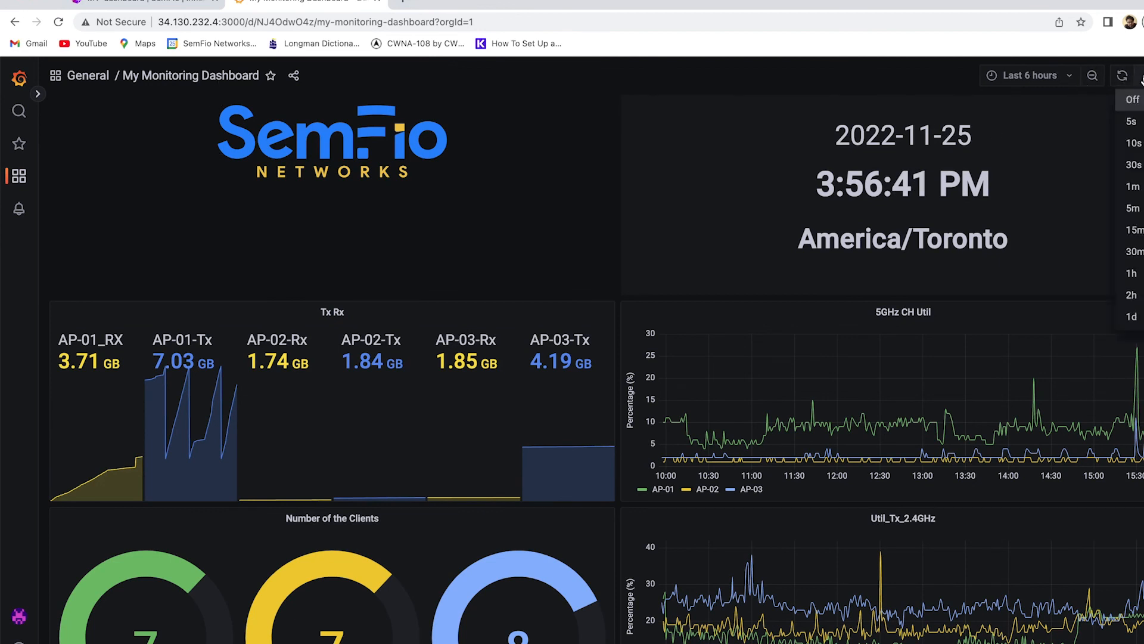
Set the dashboard auto-refresh to 5s, then change it to 10s.
left_click(1132, 122)
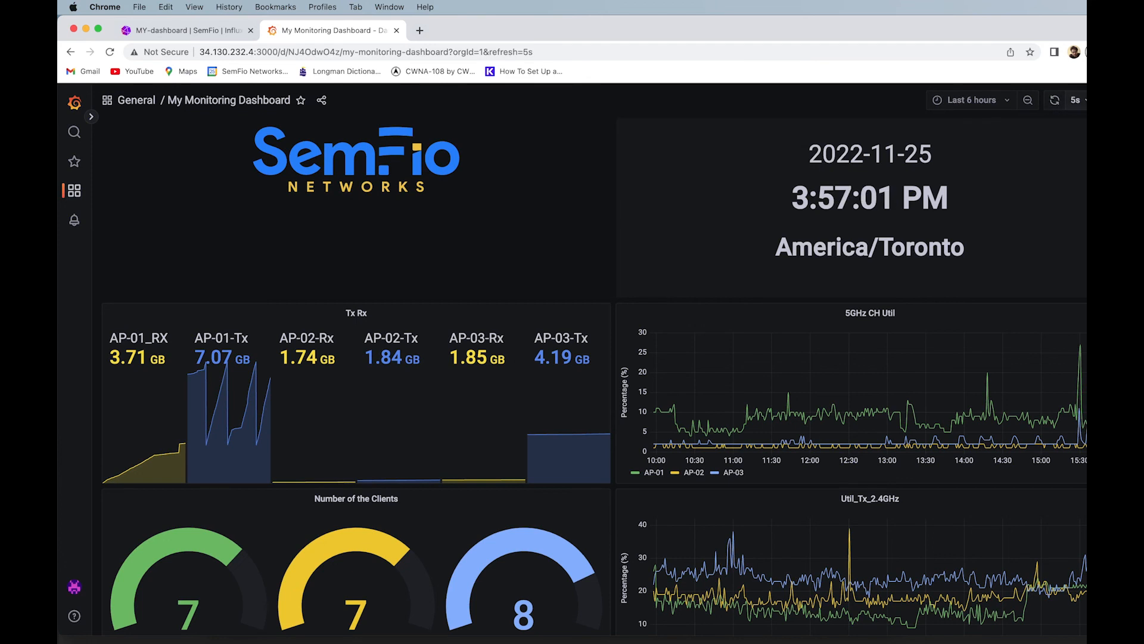
left_click(1085, 106)
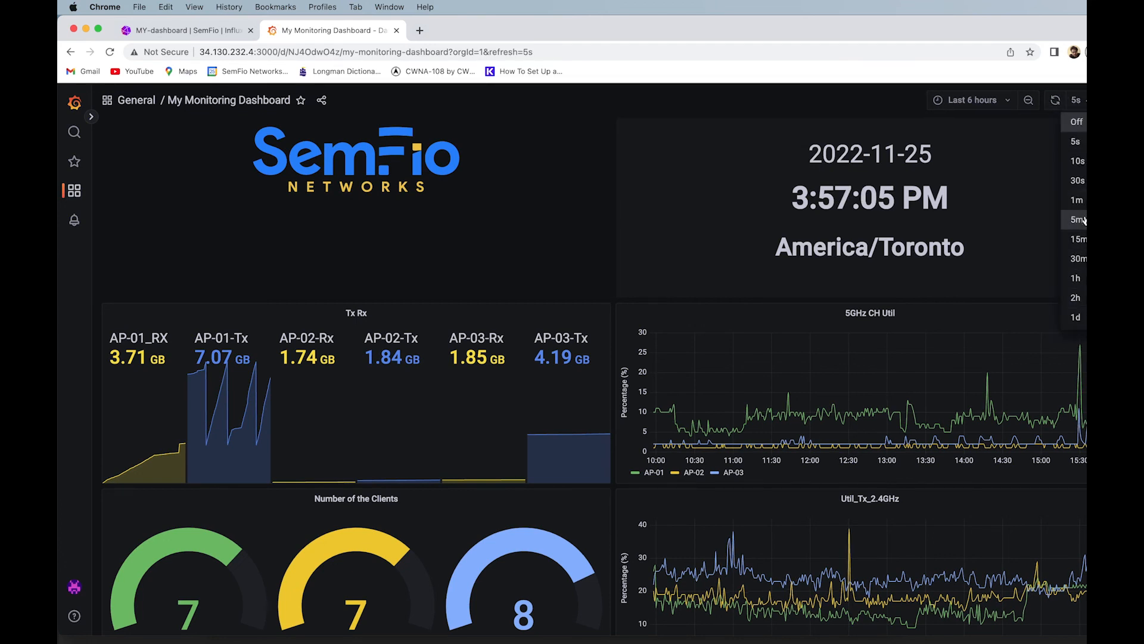
left_click(1082, 161)
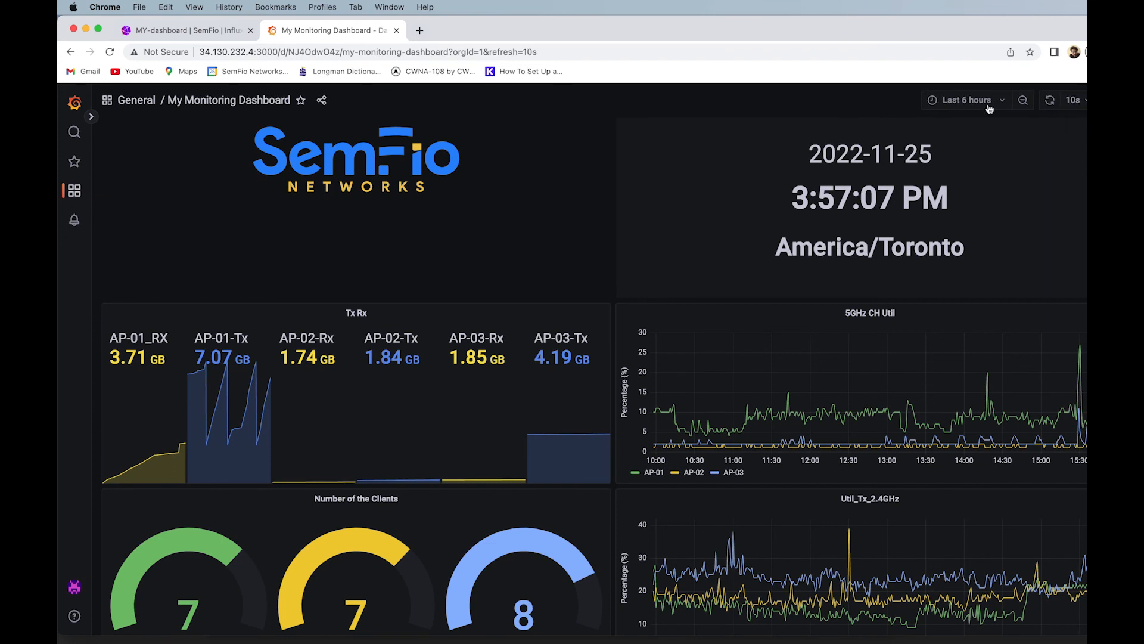